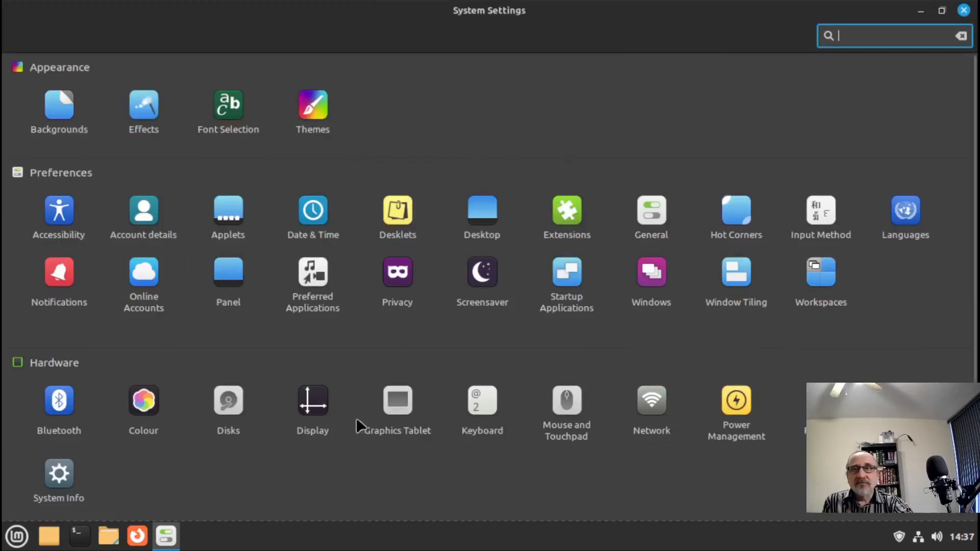
- Authenticate in Firewall, turn it on with incoming Deny and outgoing Allow, then close it
scroll(293, 415, down, 3)
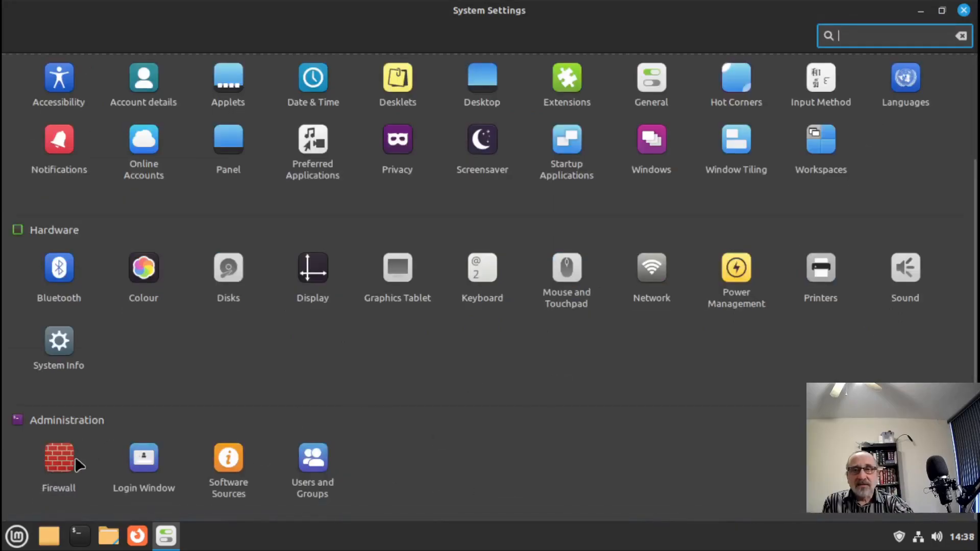
click(53, 460)
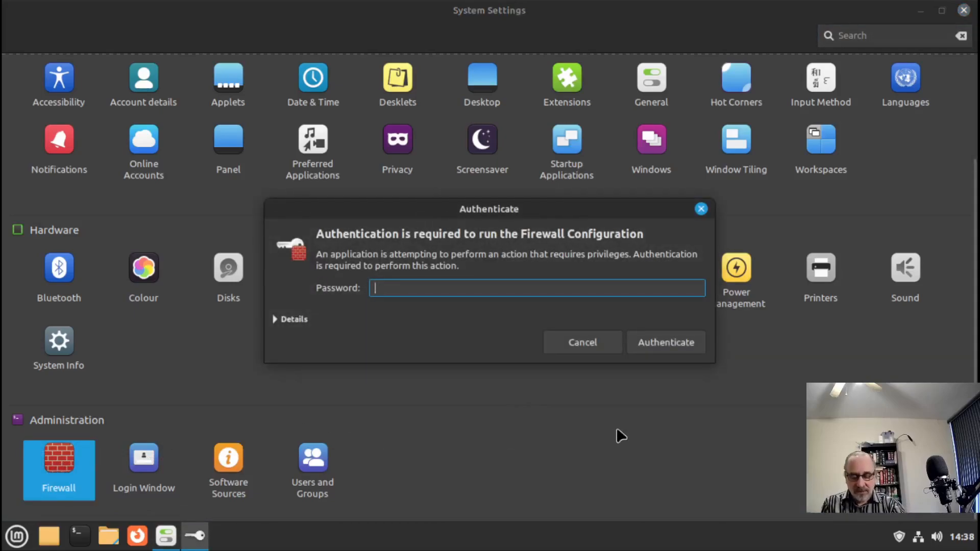
text(••)
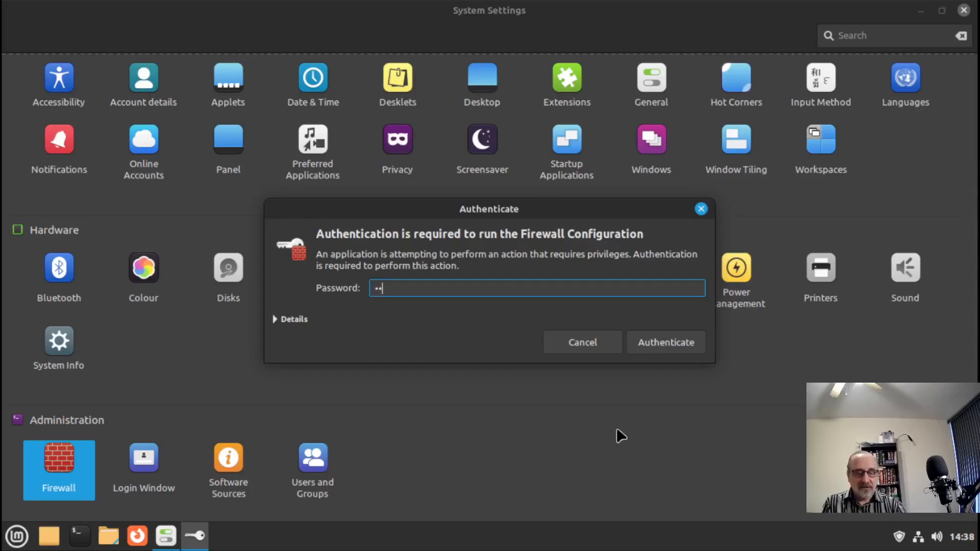
key(Return)
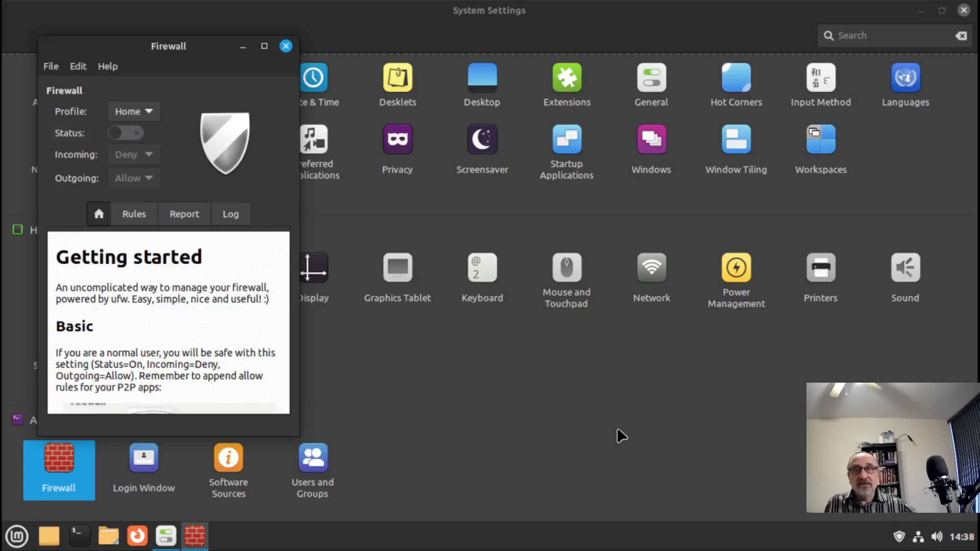
click(128, 133)
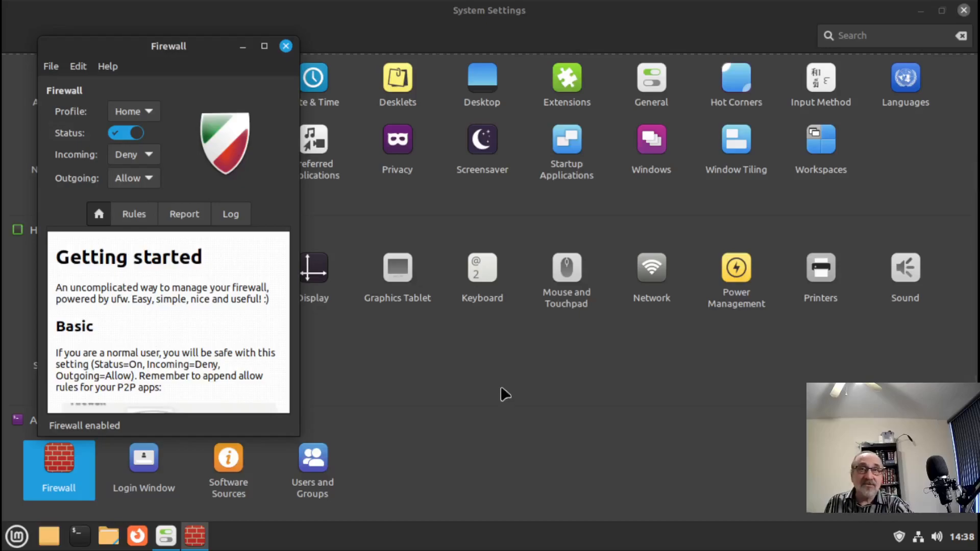
click(286, 46)
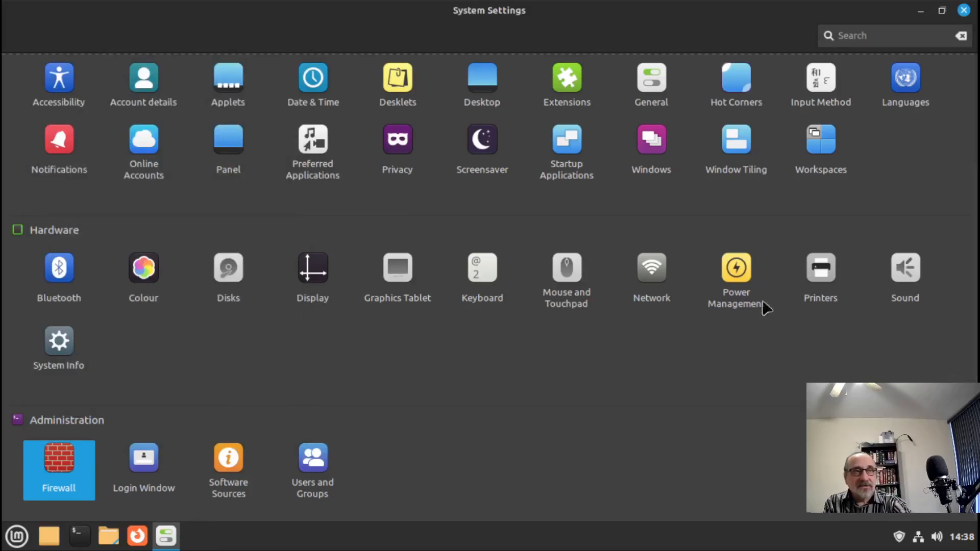
- In Power Management, set both screen turn-off and suspend delays to Never
click(735, 266)
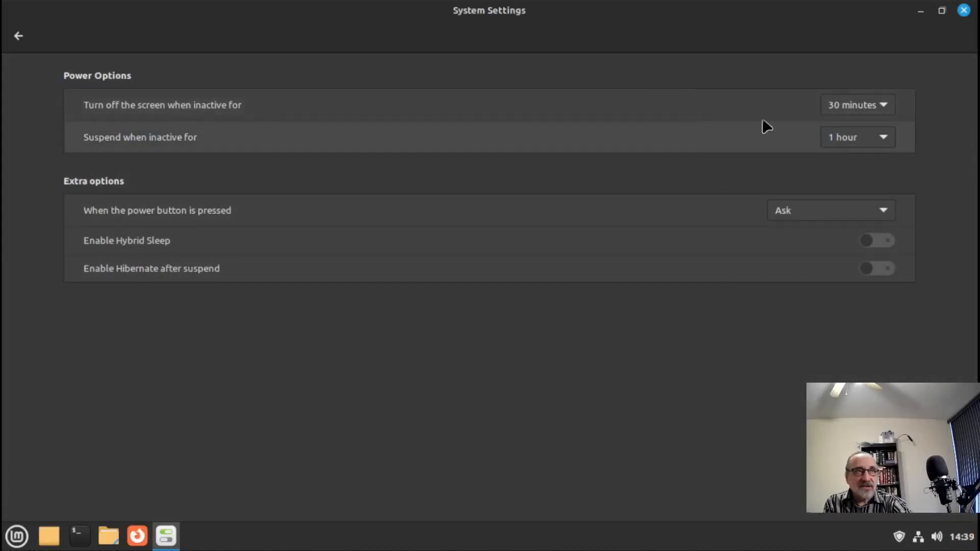
click(874, 105)
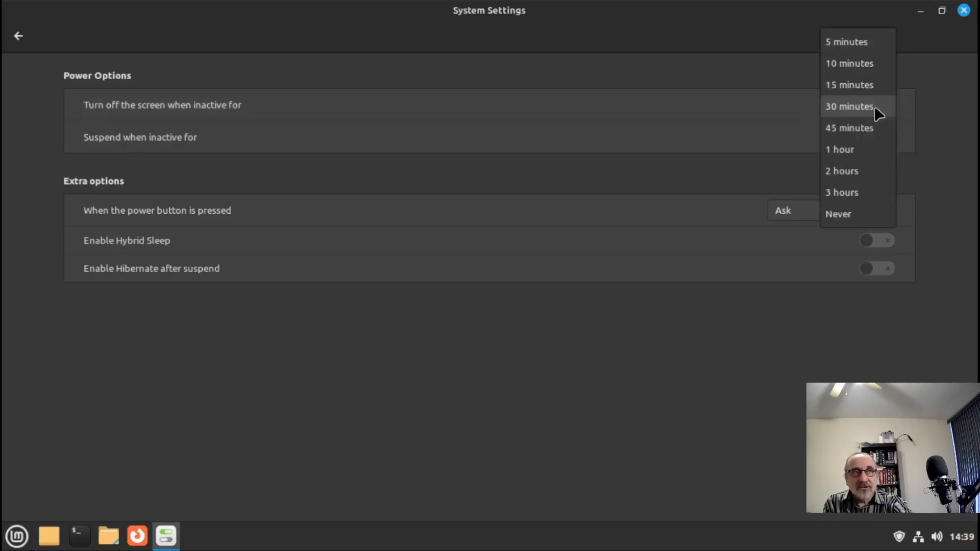
click(845, 214)
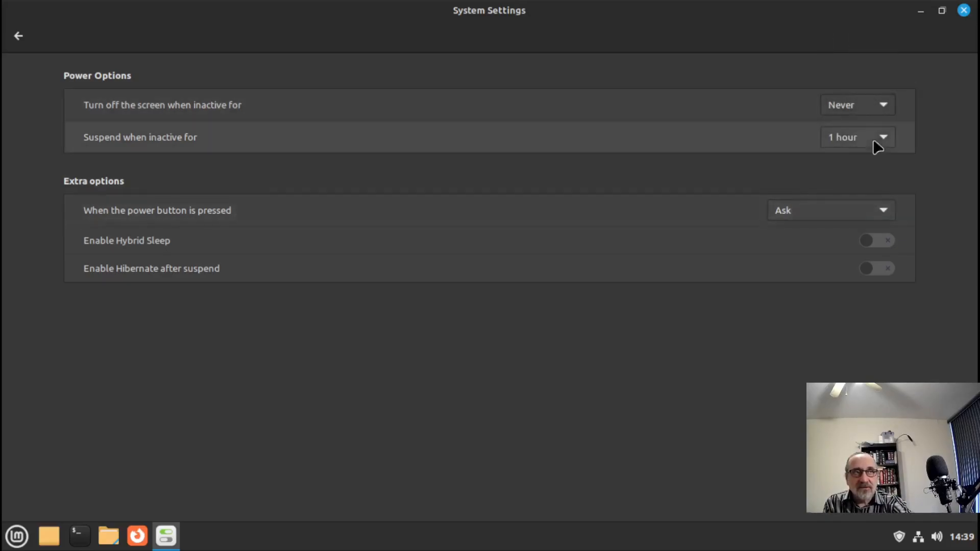
click(874, 138)
click(857, 202)
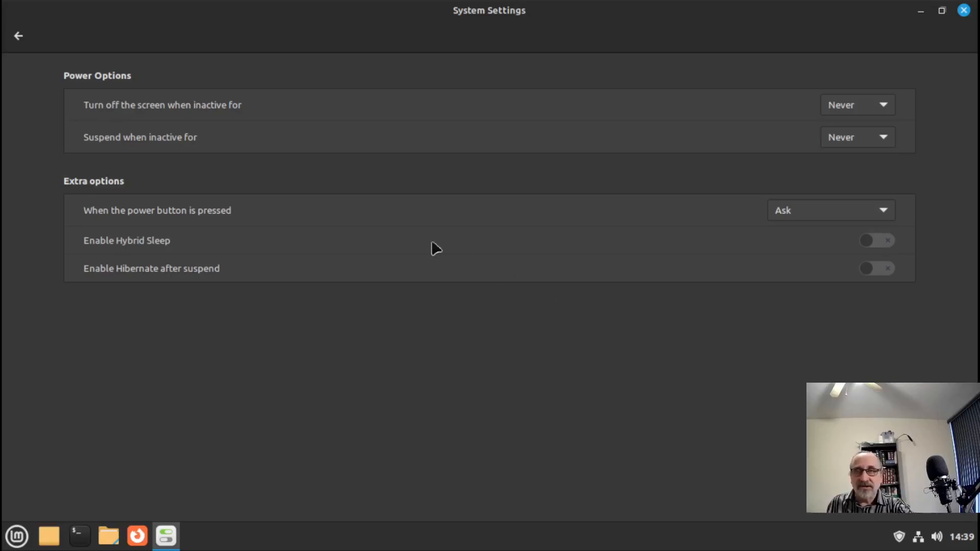
click(18, 36)
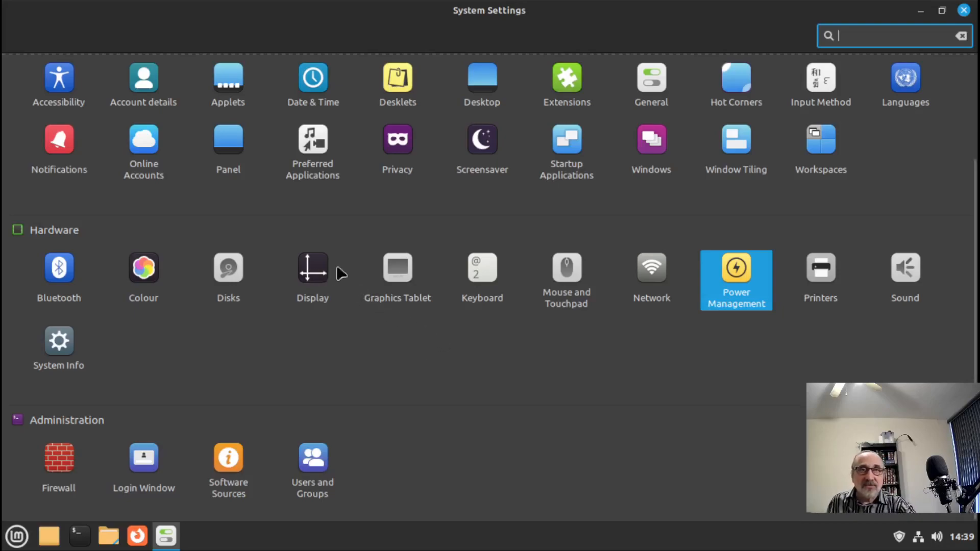
- In Screensaver, set the start delay to Never and turn off both lock options
click(484, 145)
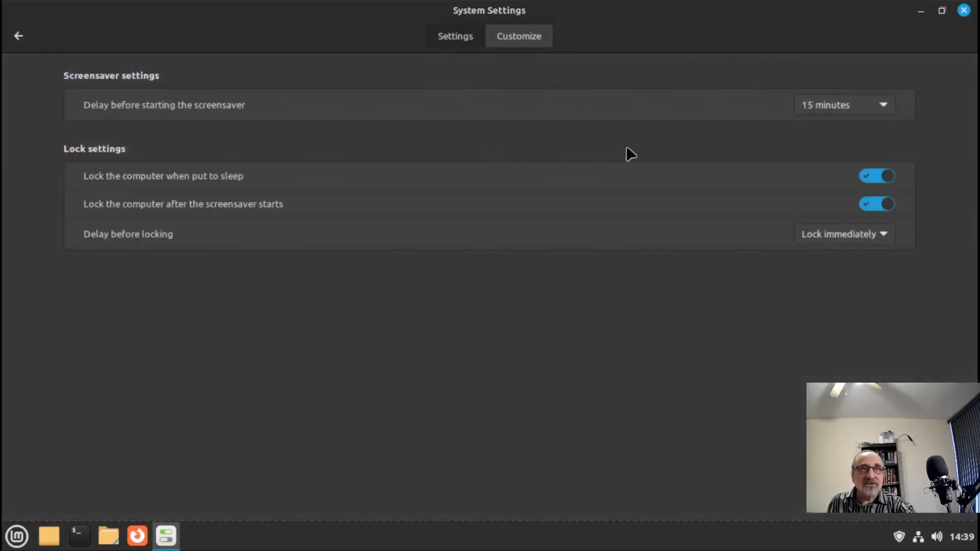
click(866, 105)
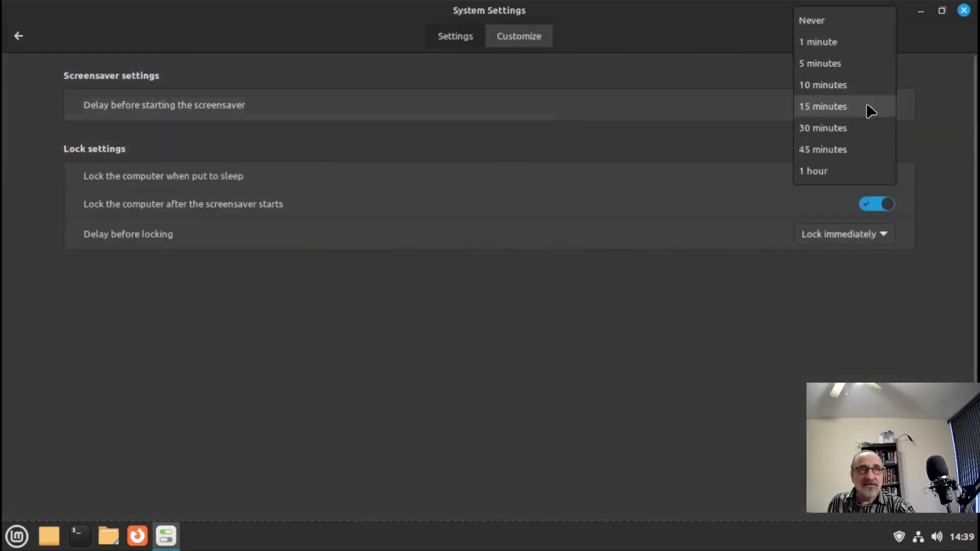
click(833, 20)
click(874, 175)
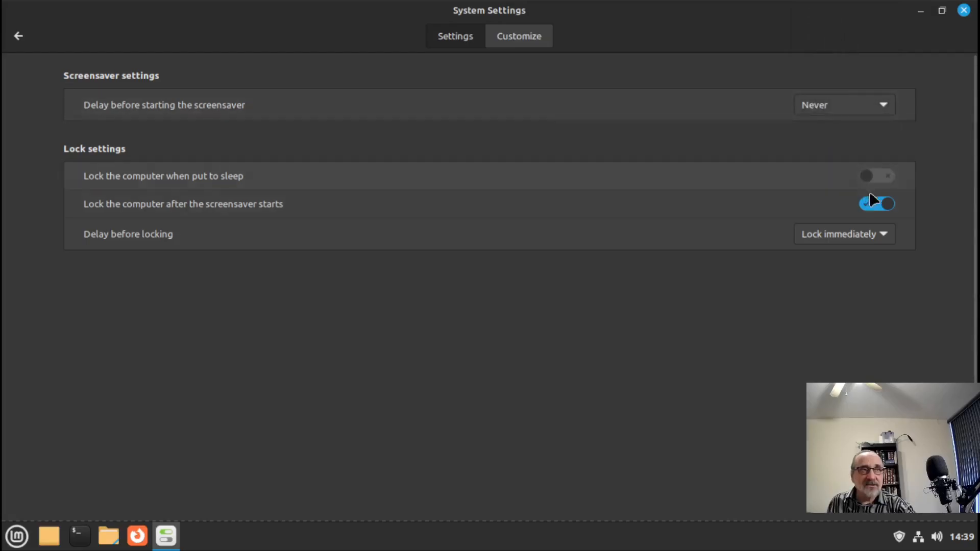
click(863, 205)
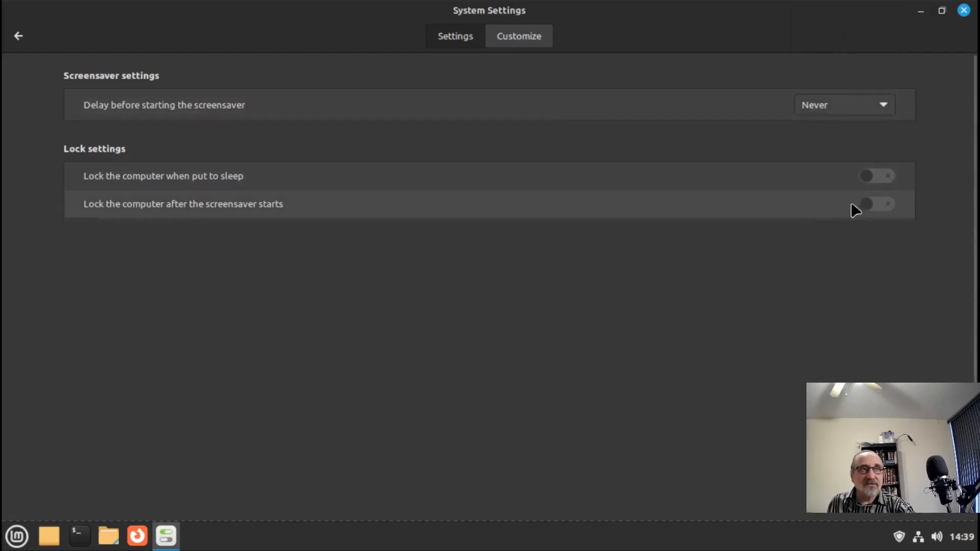
click(18, 36)
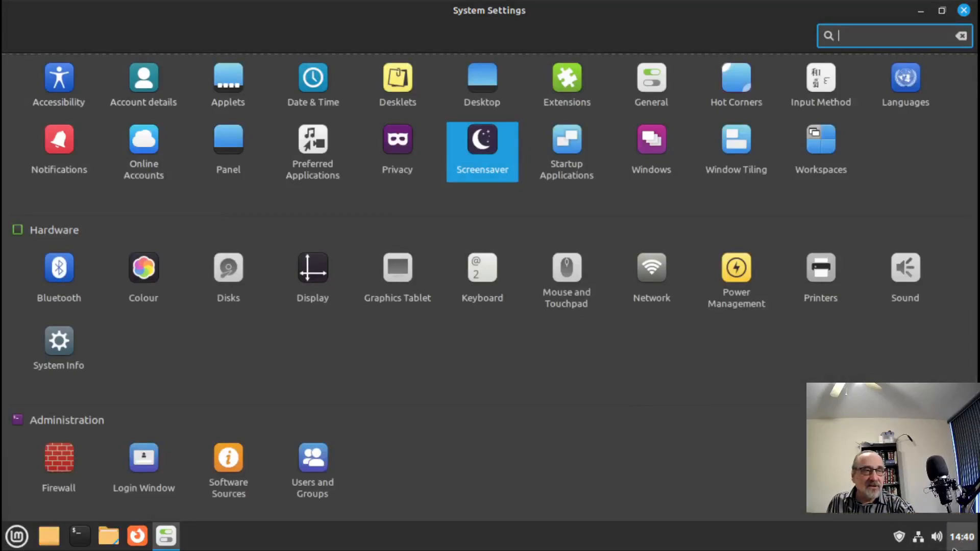
- Switch the panel clock to 12-hour format with the date shown, and close both settings windows
click(964, 545)
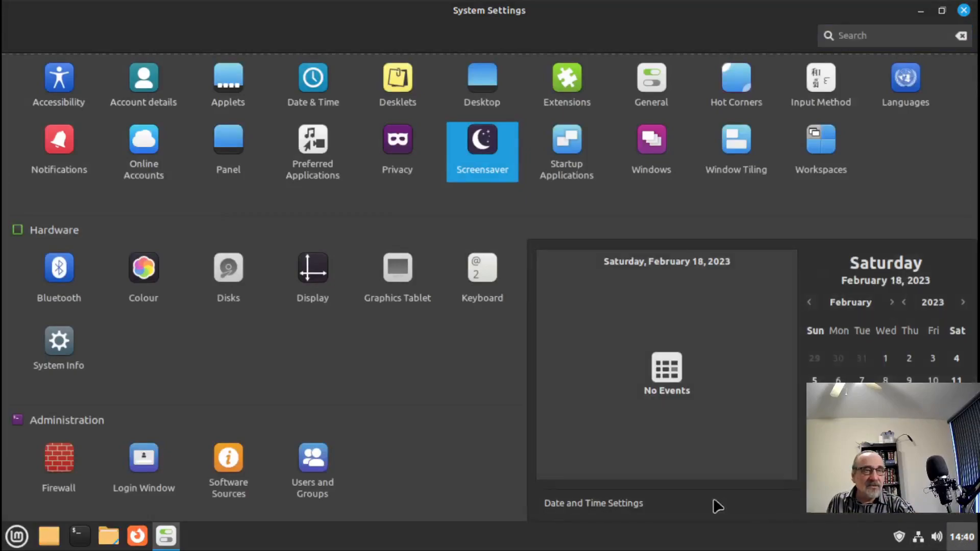
click(603, 504)
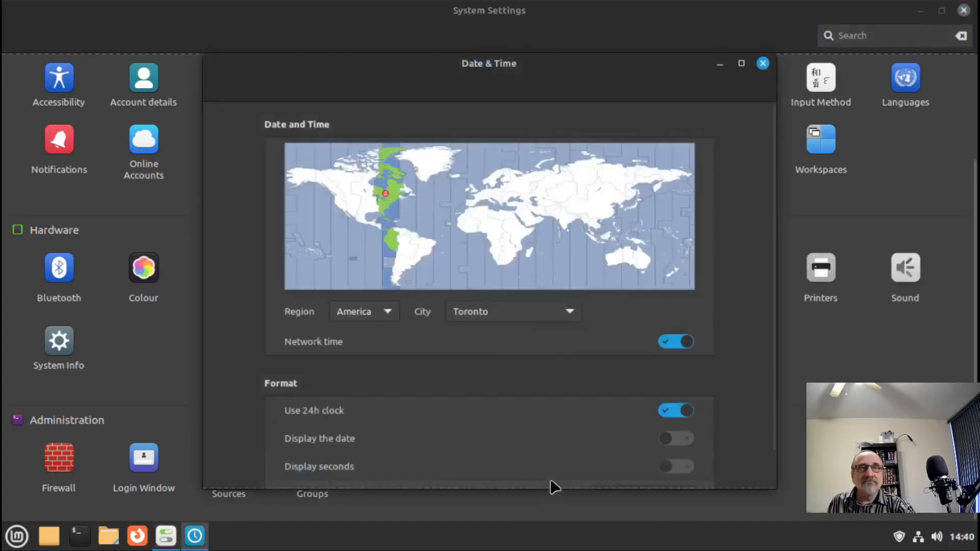
click(670, 409)
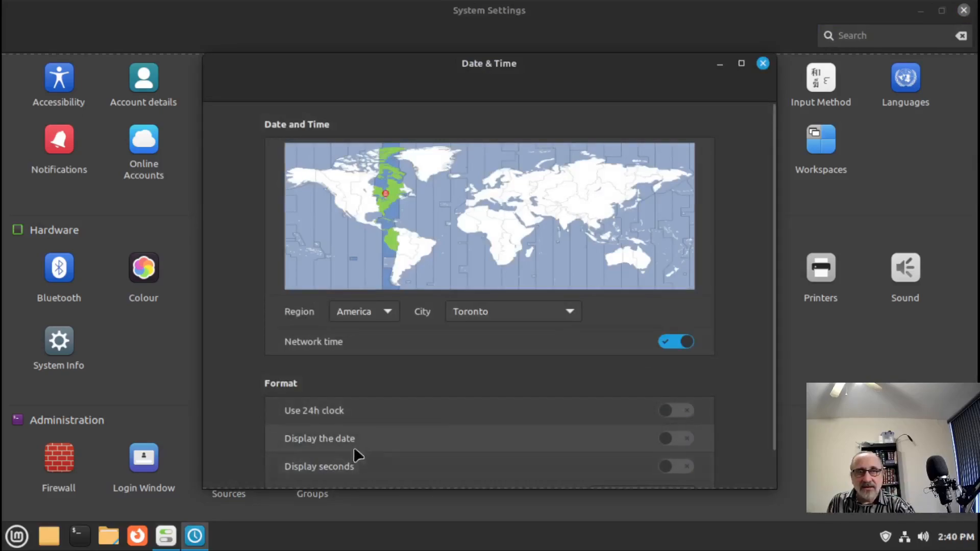
click(686, 444)
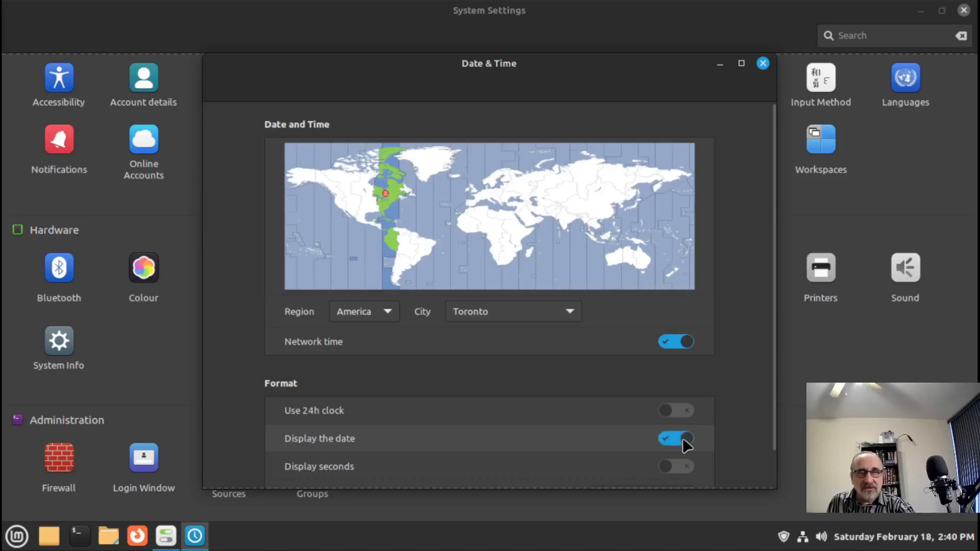
click(762, 64)
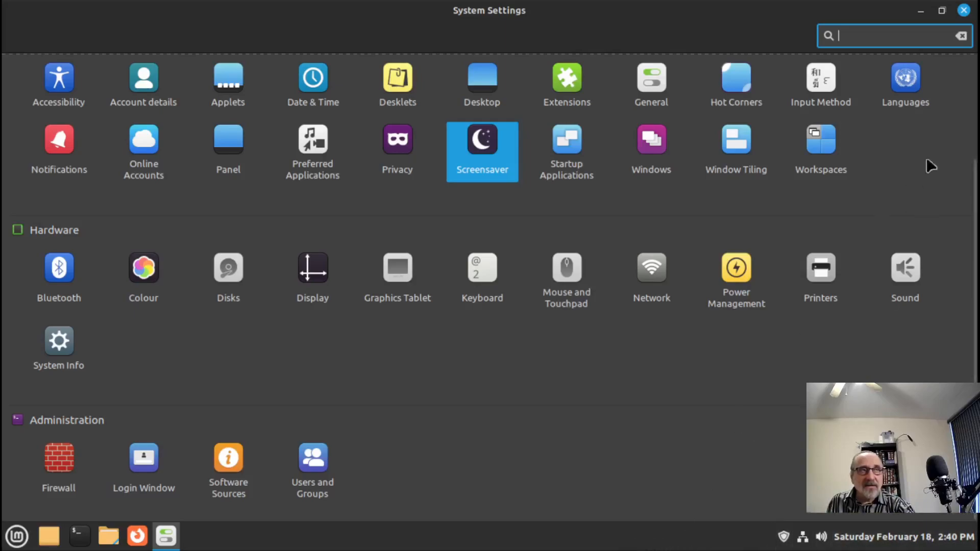
click(962, 10)
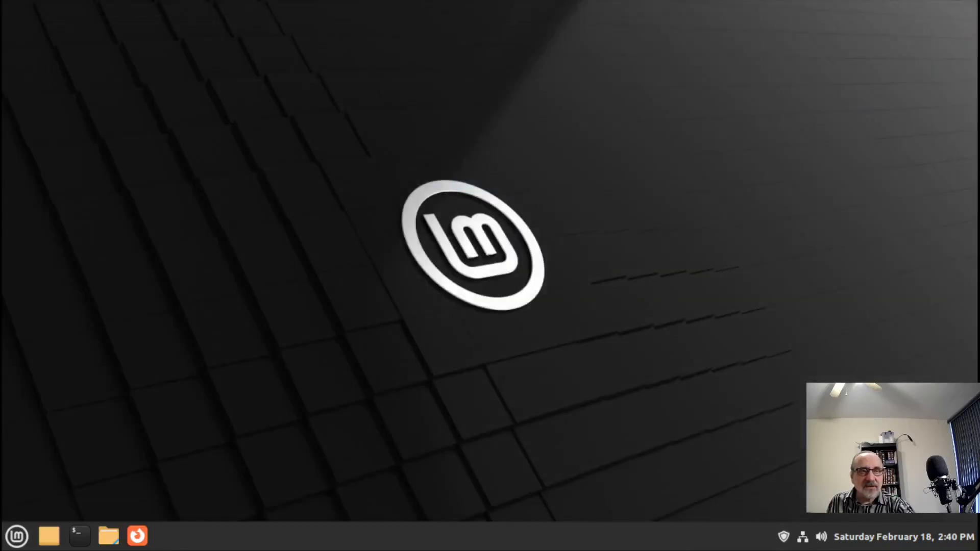
- Open the panel's Applets manager and pick Weather in the Download list
right_click(673, 545)
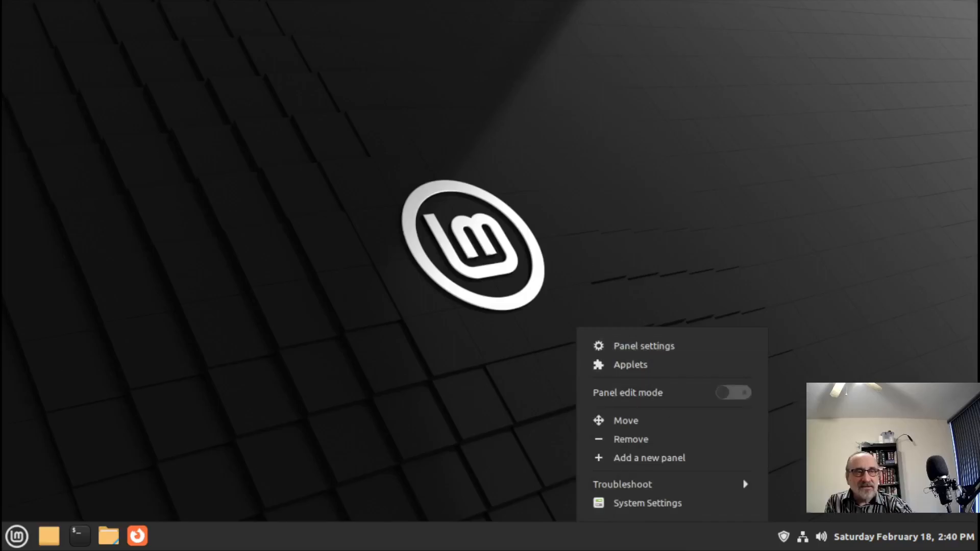
click(504, 547)
right_click(540, 545)
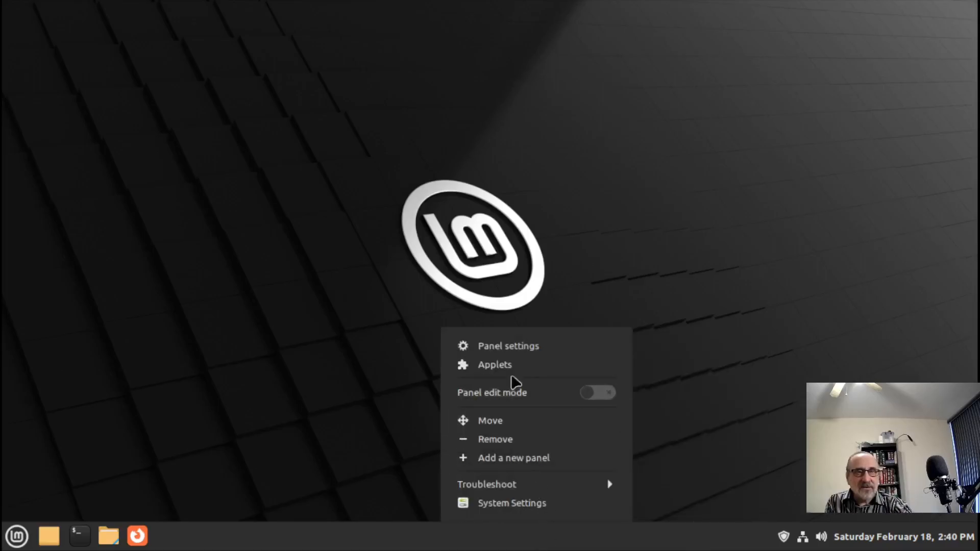
click(684, 354)
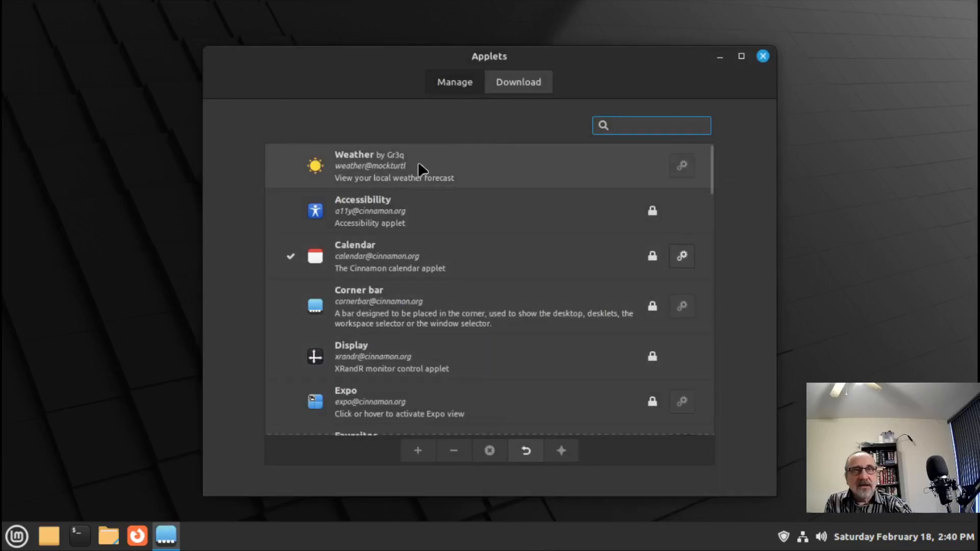
click(514, 82)
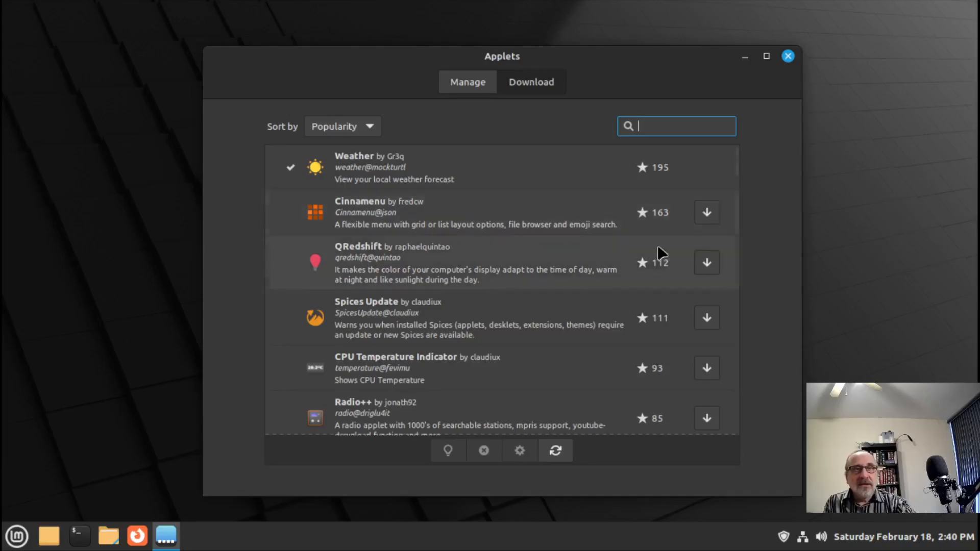
click(391, 164)
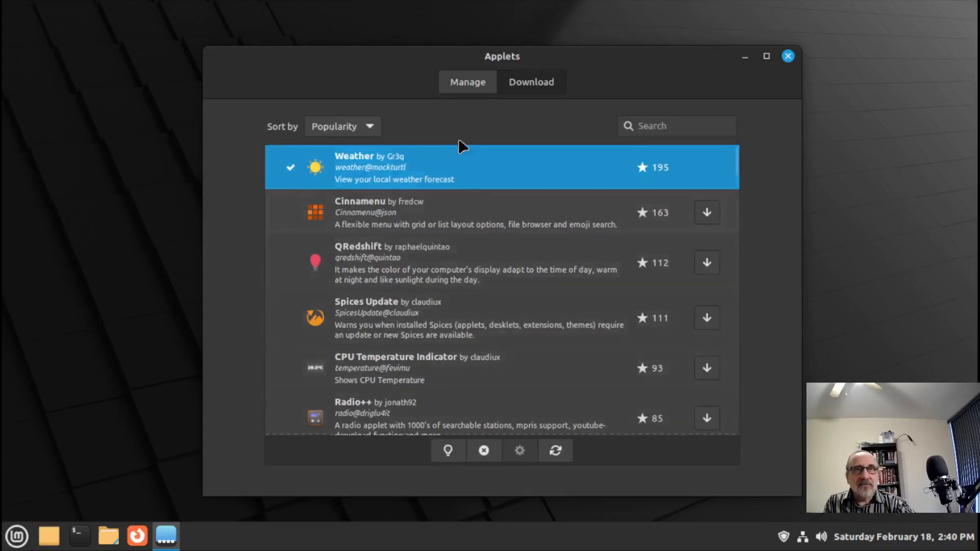
- Add the Weather applet to the panel from the Manage list, then close Applets
click(466, 81)
click(367, 154)
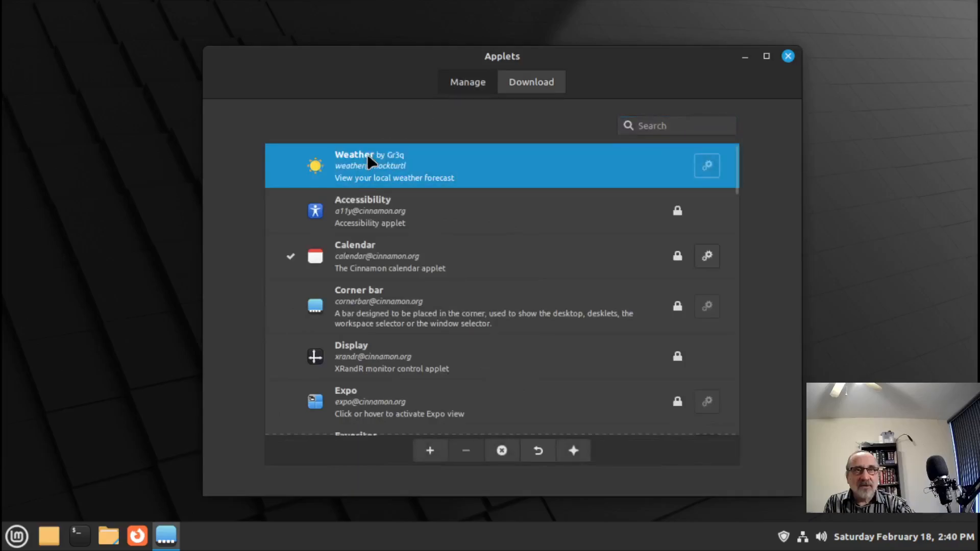
click(429, 452)
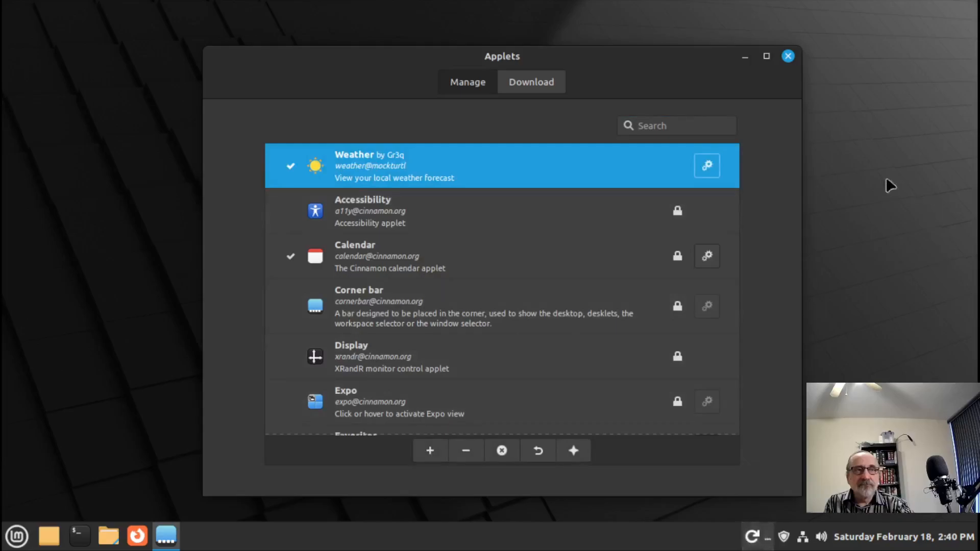
click(788, 56)
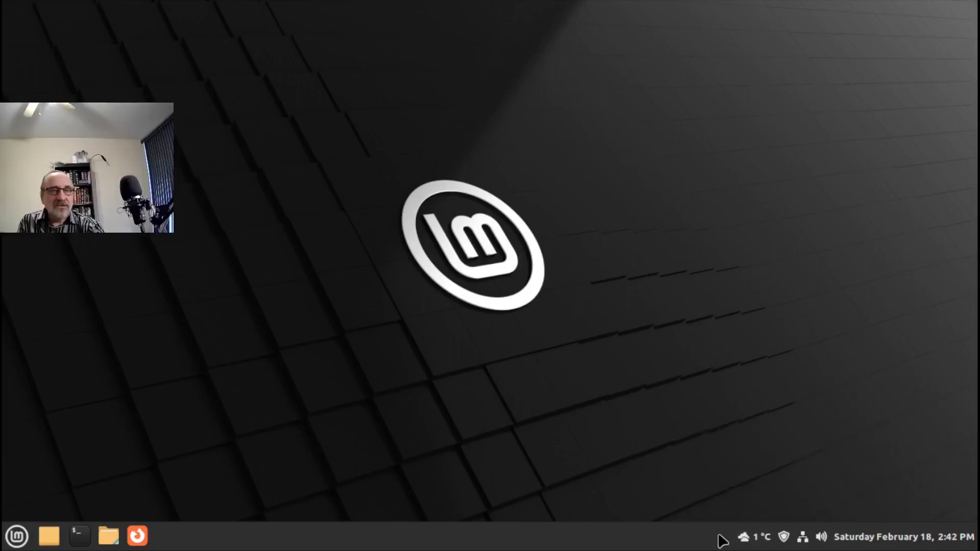
- Configure the Weather applet with a 27-hour hourly forecast length, then close its settings
right_click(754, 542)
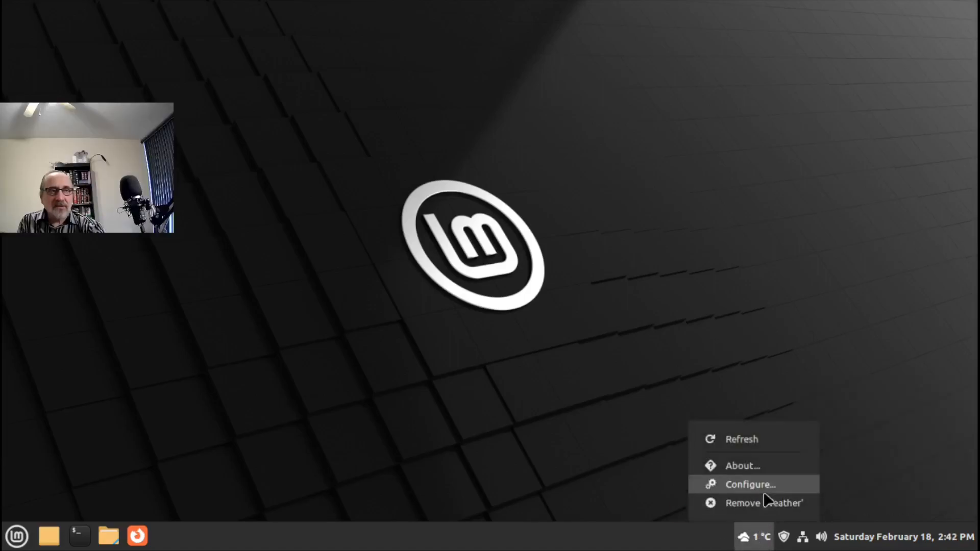
click(790, 486)
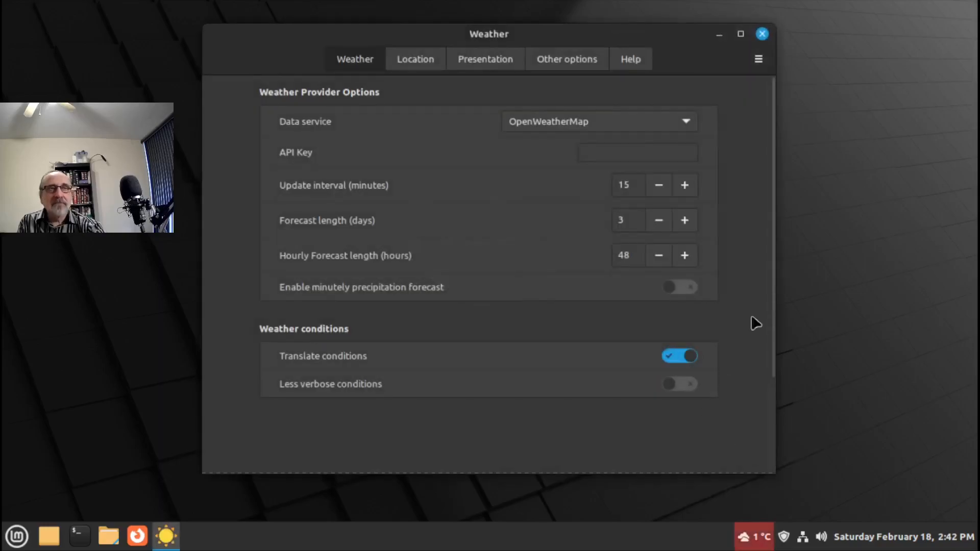
click(741, 34)
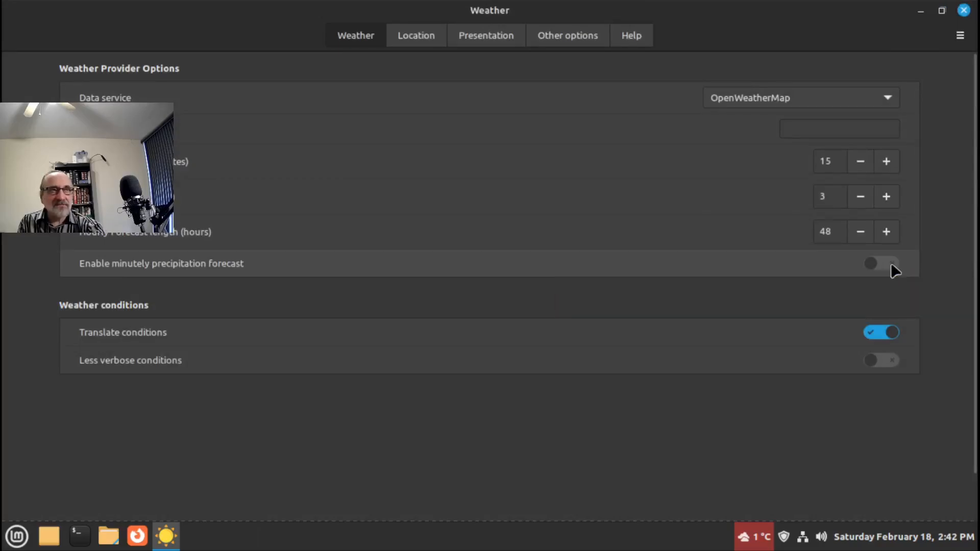
click(859, 233)
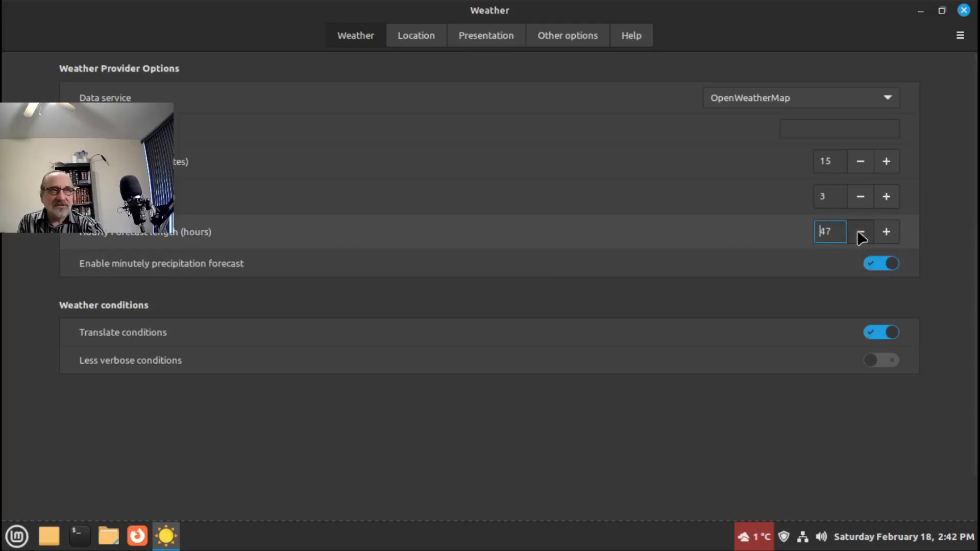
click(857, 233)
click(857, 232)
click(857, 232)
click(859, 233)
click(859, 234)
click(859, 233)
click(859, 233)
click(859, 233)
click(892, 230)
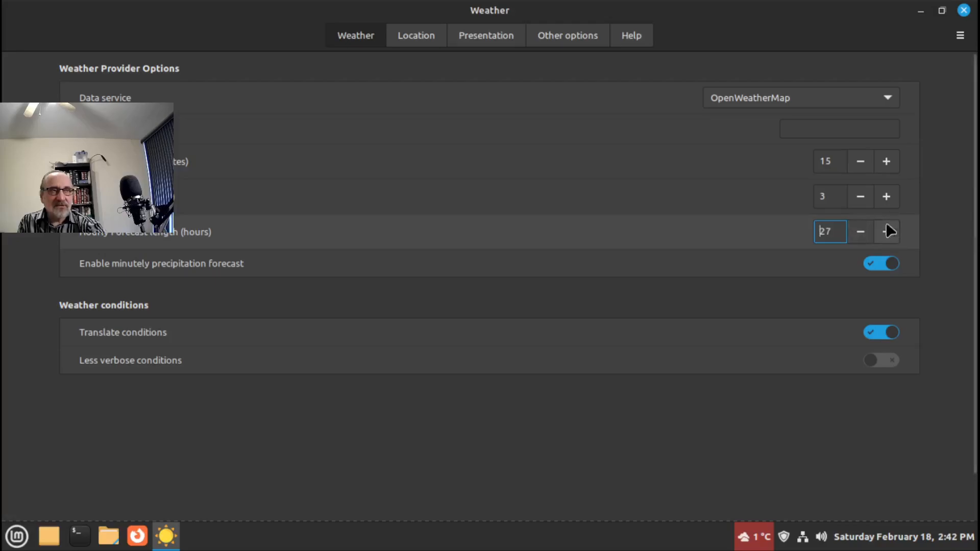
click(964, 10)
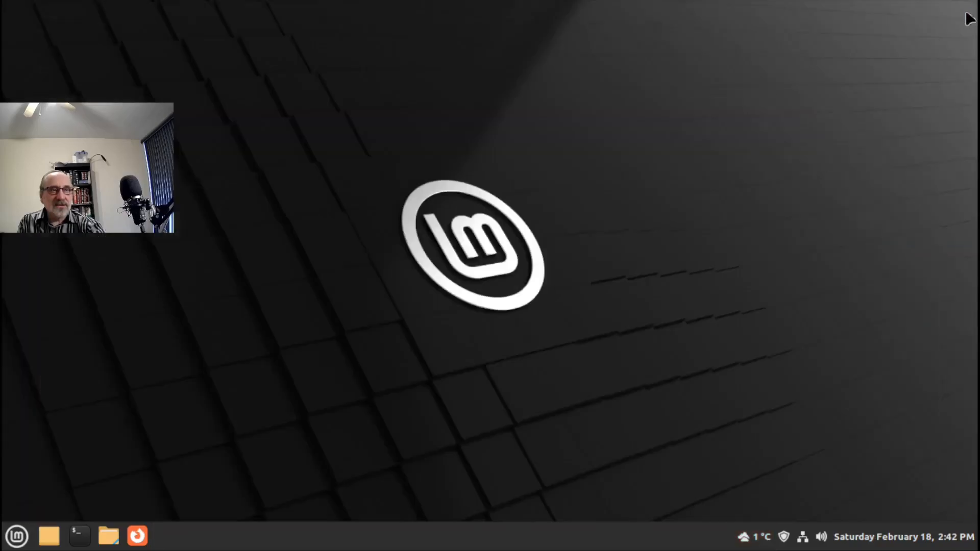
click(751, 537)
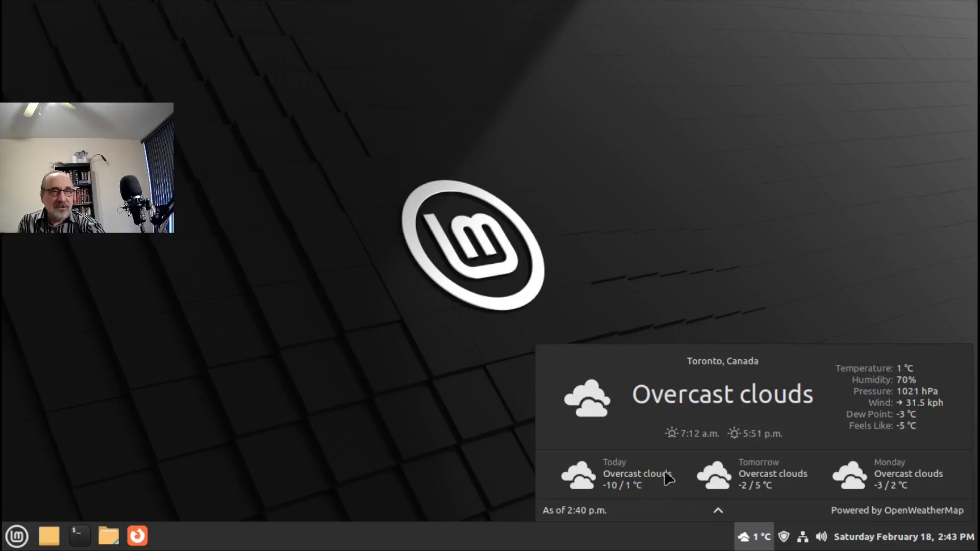
click(718, 512)
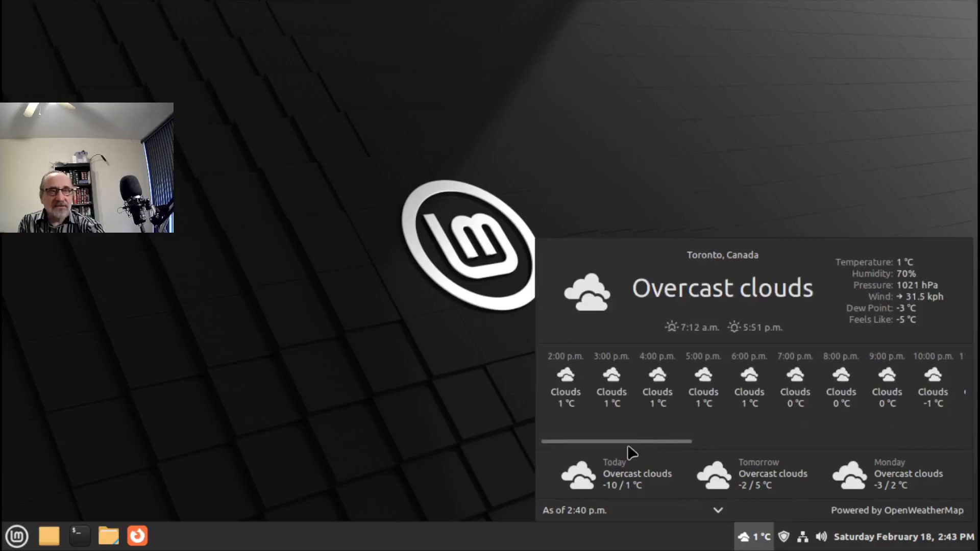
drag(627, 444, 521, 440)
click(352, 420)
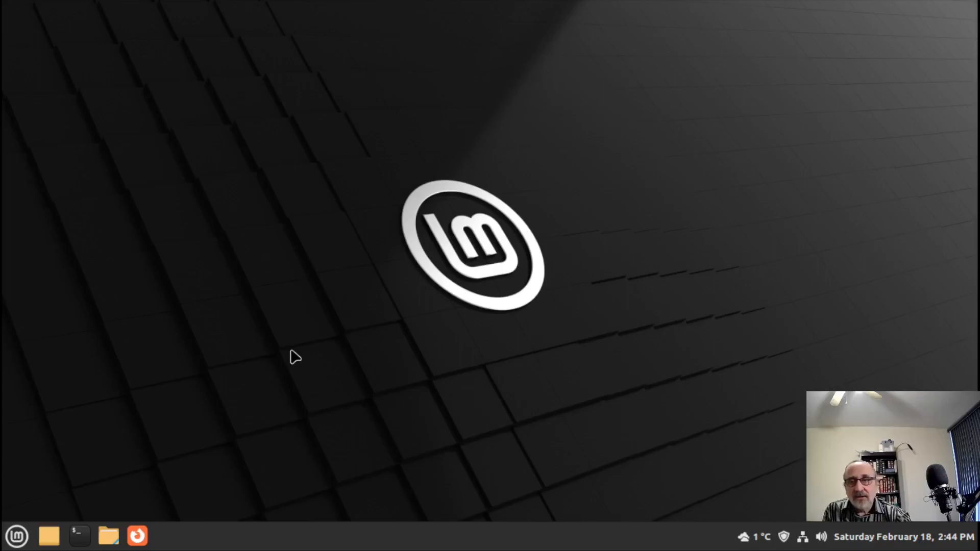
- Launch System Settings from the Menu, maximize it, and open Login Window under Administration
click(16, 536)
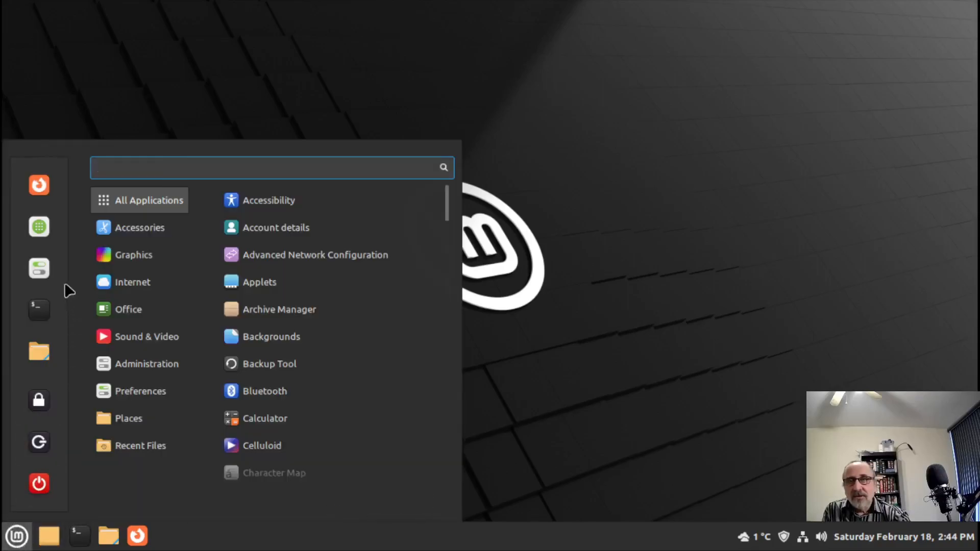
click(40, 275)
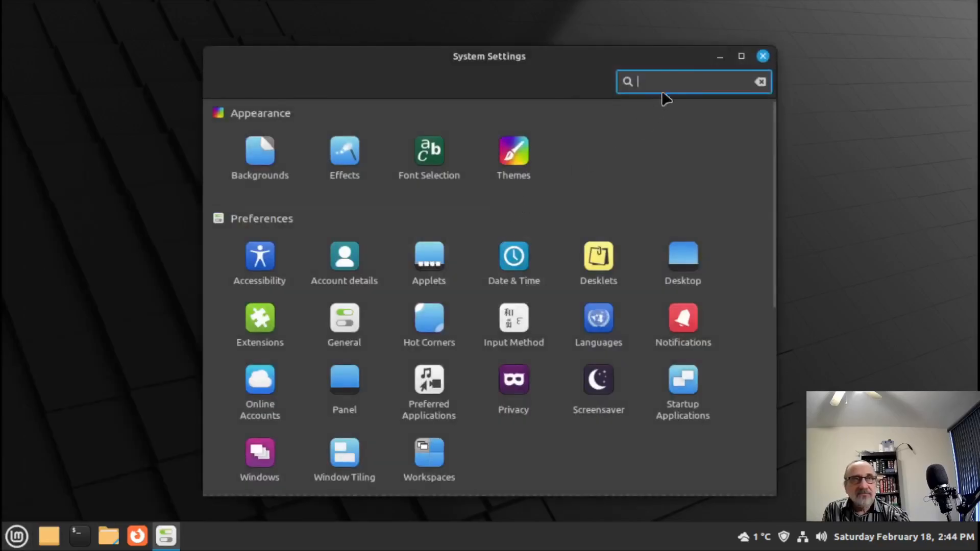
click(742, 56)
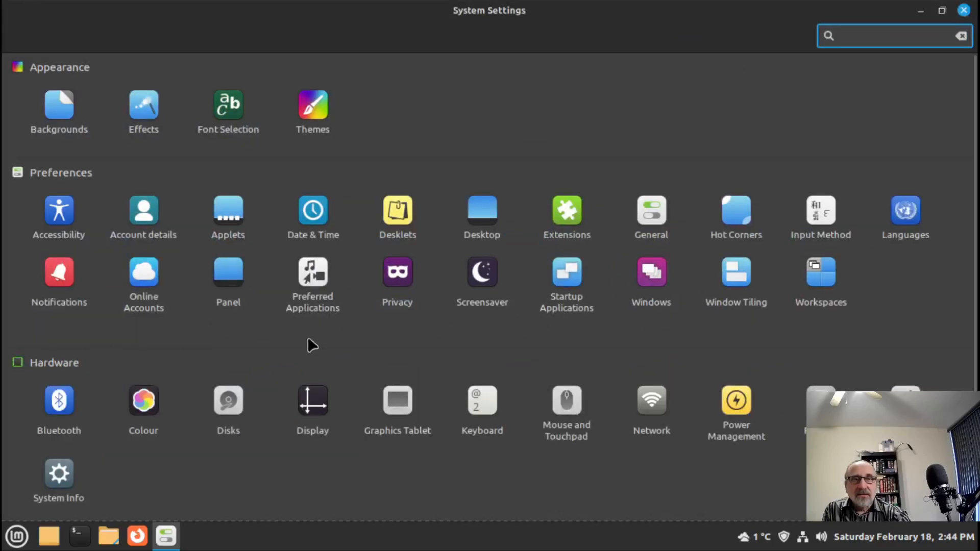
scroll(312, 345, down, 3)
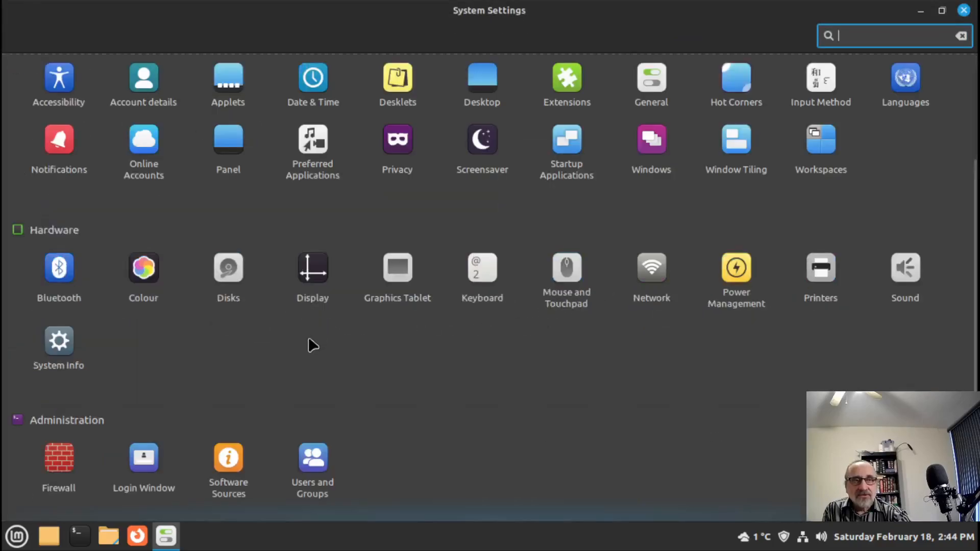
click(143, 467)
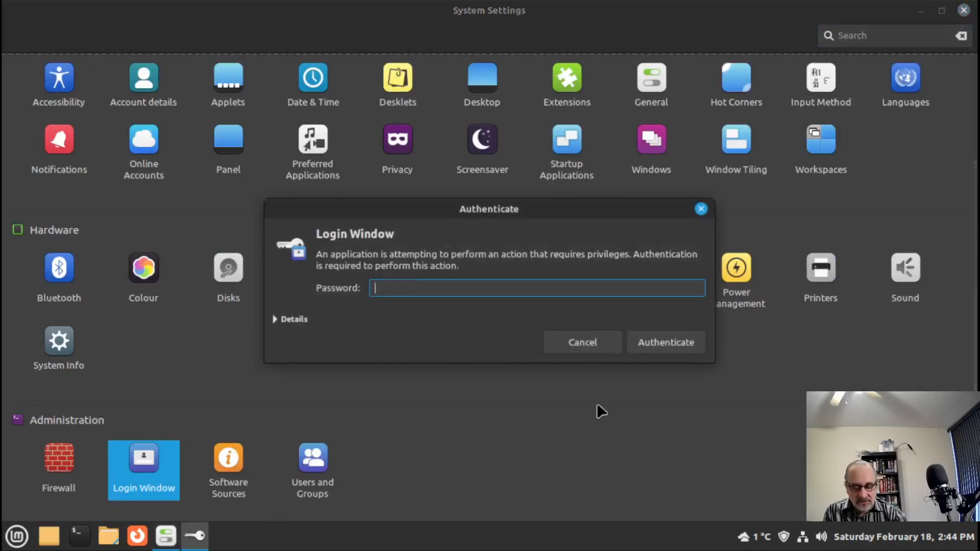
- Authenticate, maximize Login Window, and show its Settings page with numlock and indicator options
key(Return)
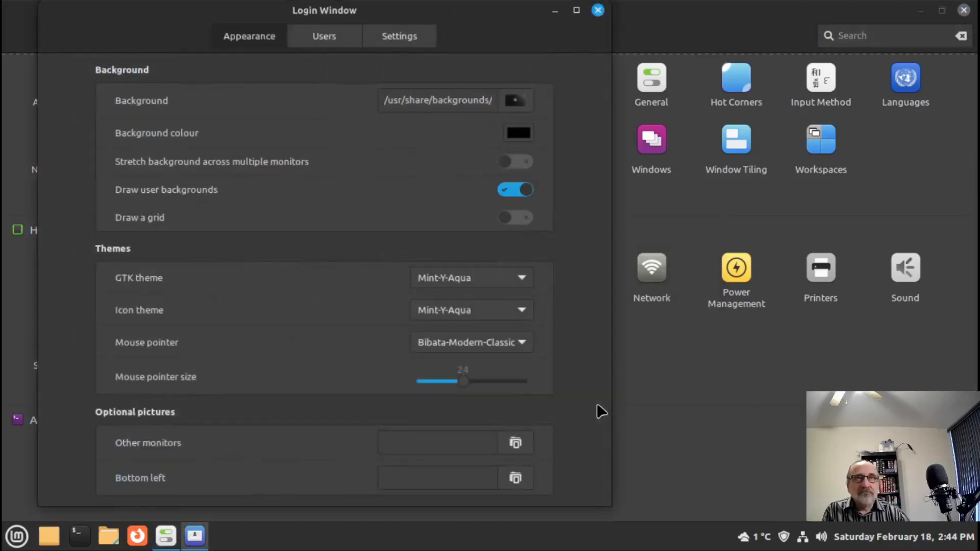
click(576, 11)
click(564, 37)
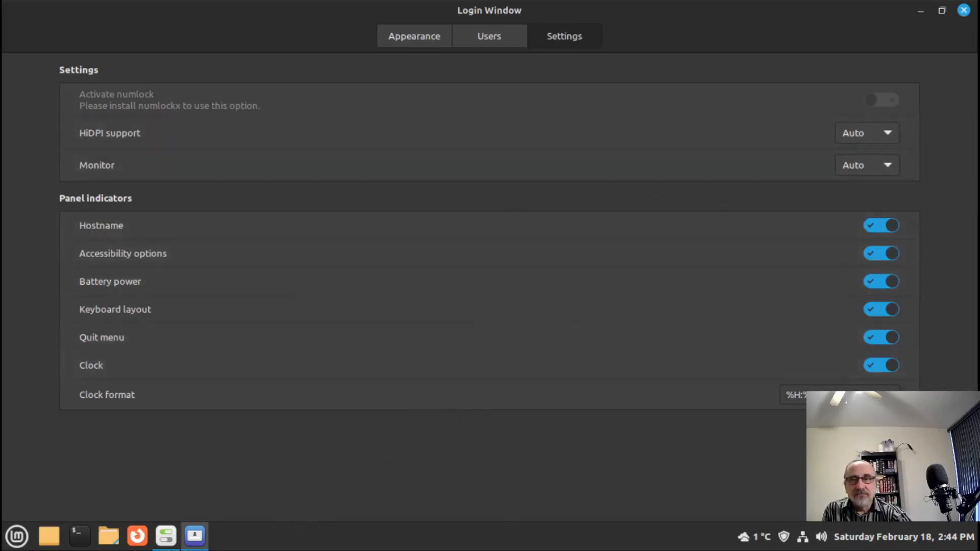
- Open Software Manager, search for imwheel, then search 'numlockx' from the home page
click(17, 536)
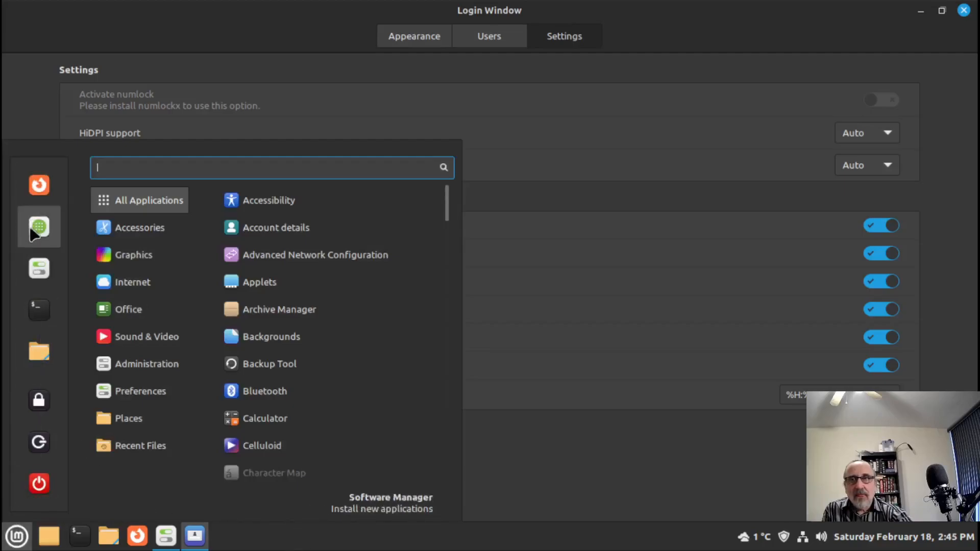
click(32, 233)
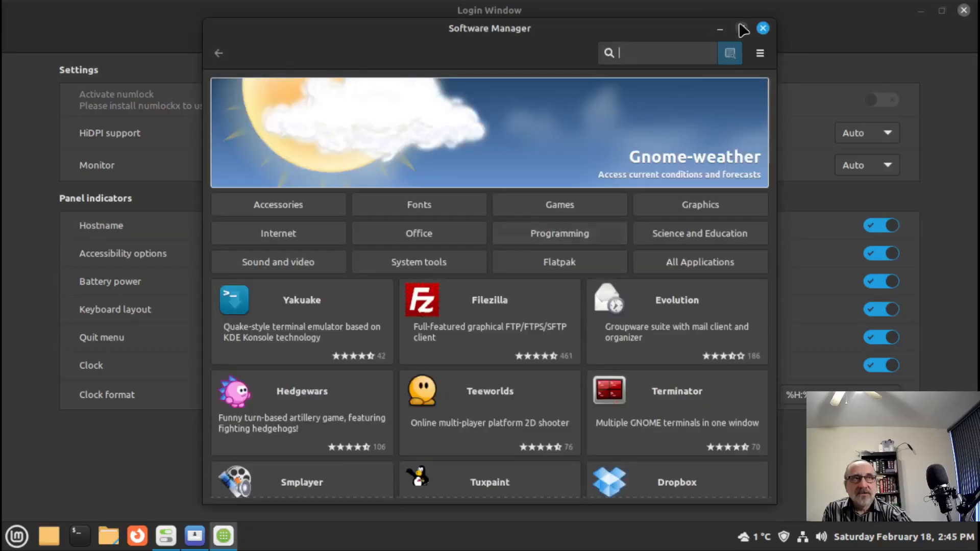
click(741, 28)
click(832, 34)
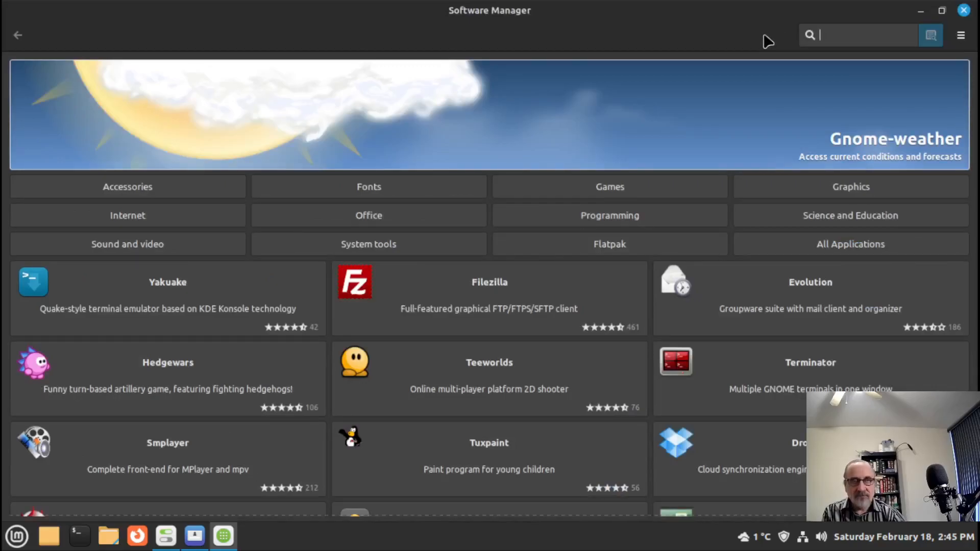
text(imwheel)
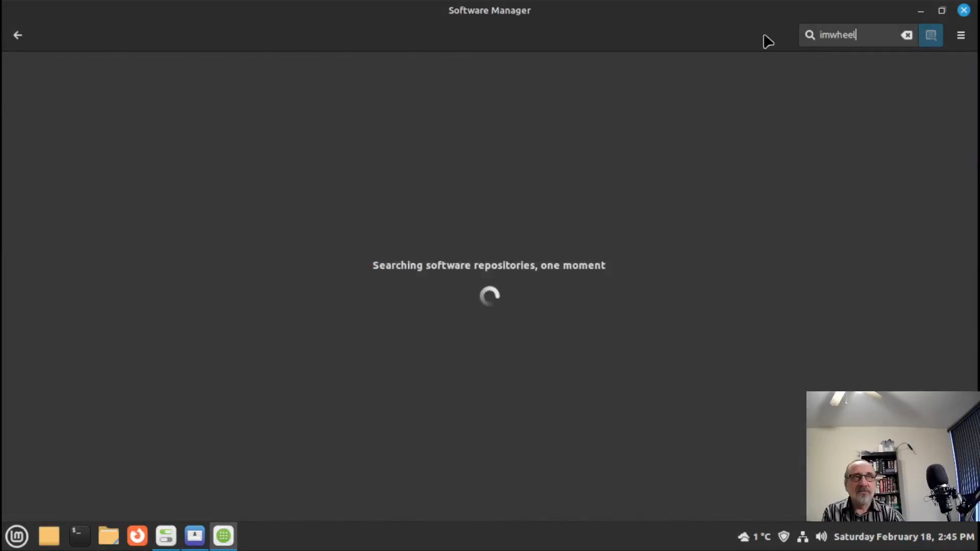
key(BackSpace)
key(BackSpace)
key(BackSpace)
key(BackSpace)
key(BackSpace)
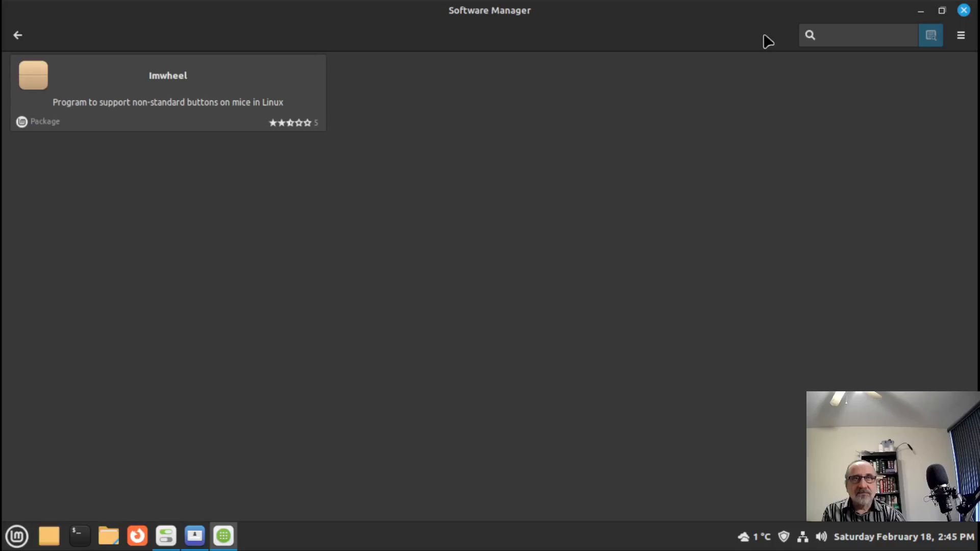
click(18, 35)
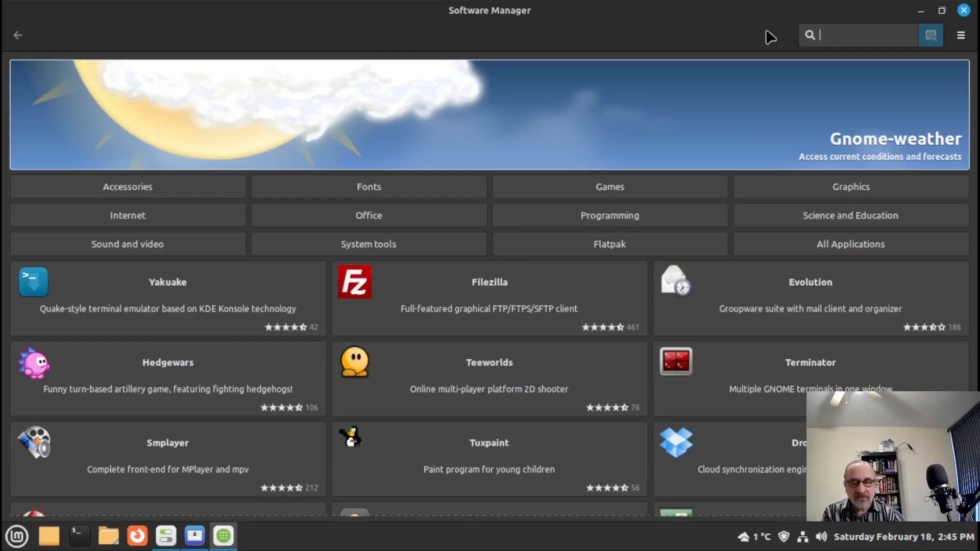
text(num)
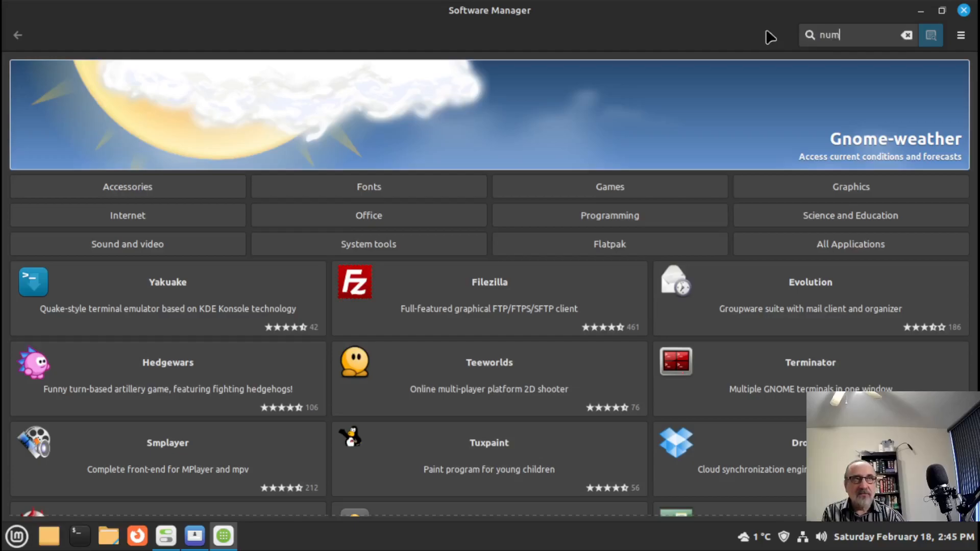
text(lockx)
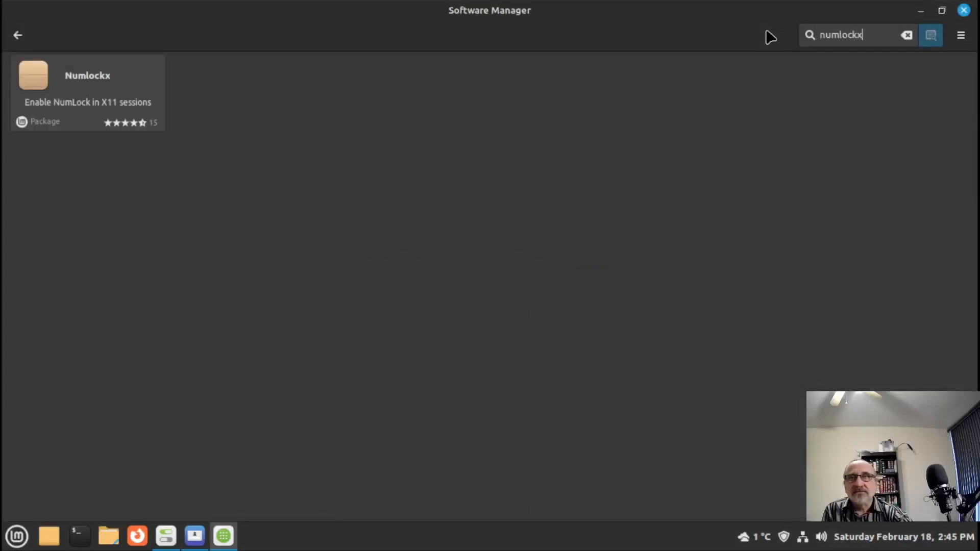
- Install the Numlockx package with the administrator password, then close Software Manager
click(65, 96)
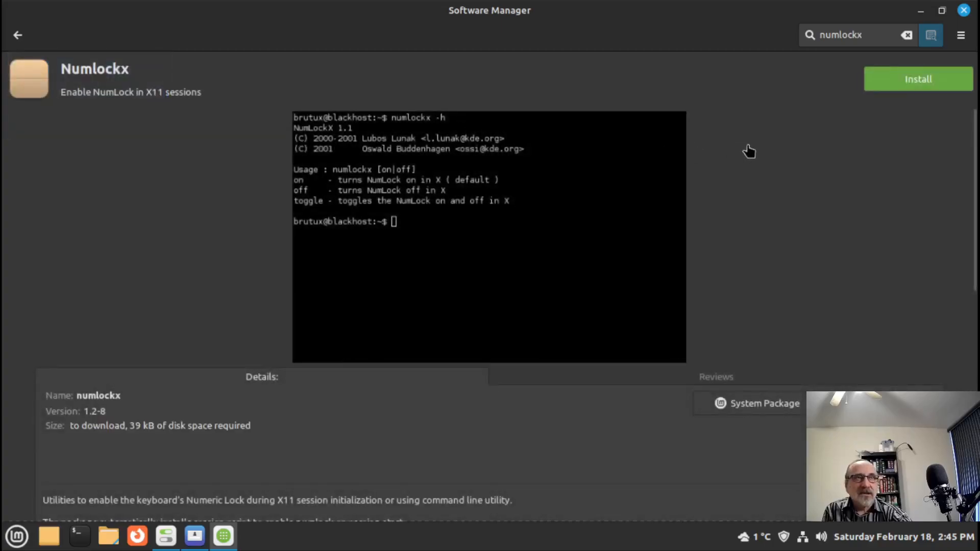
click(930, 82)
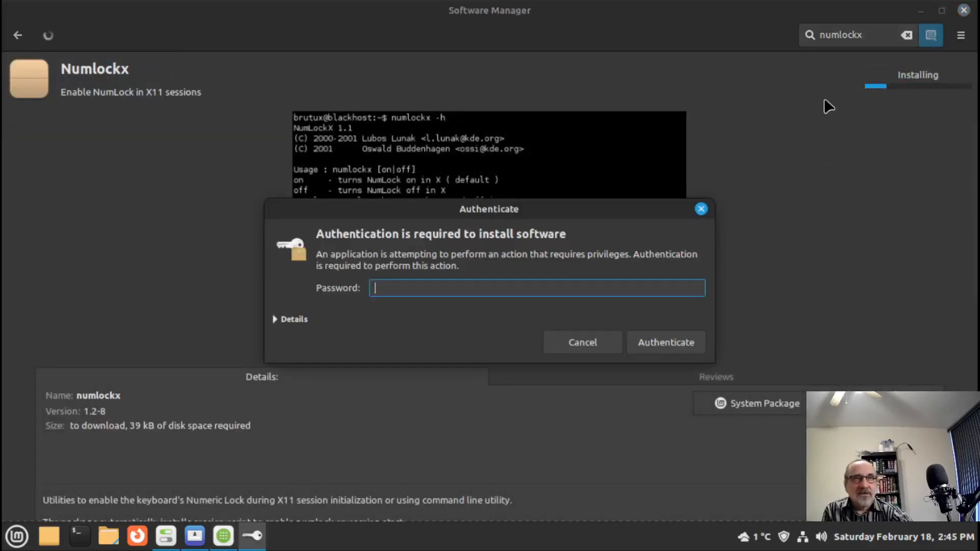
text(••••)
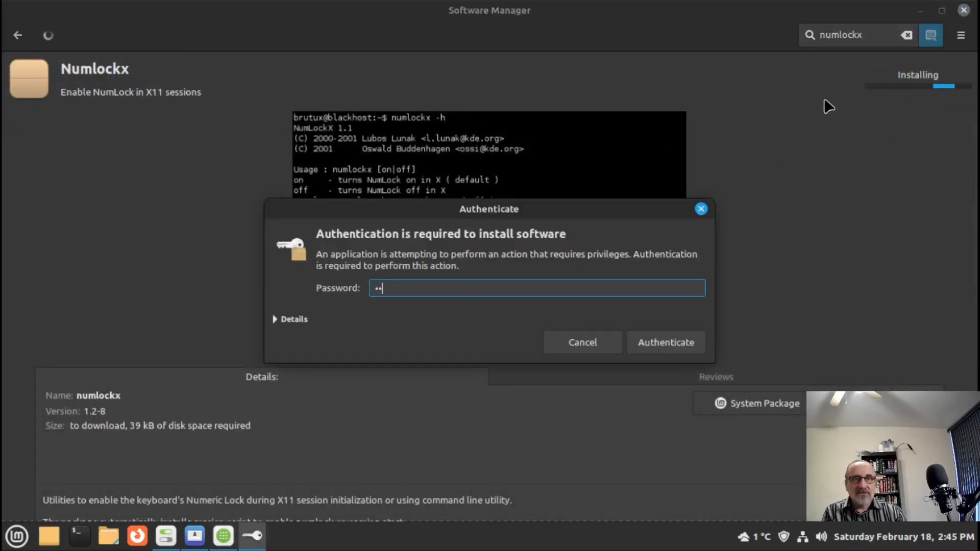
key(Return)
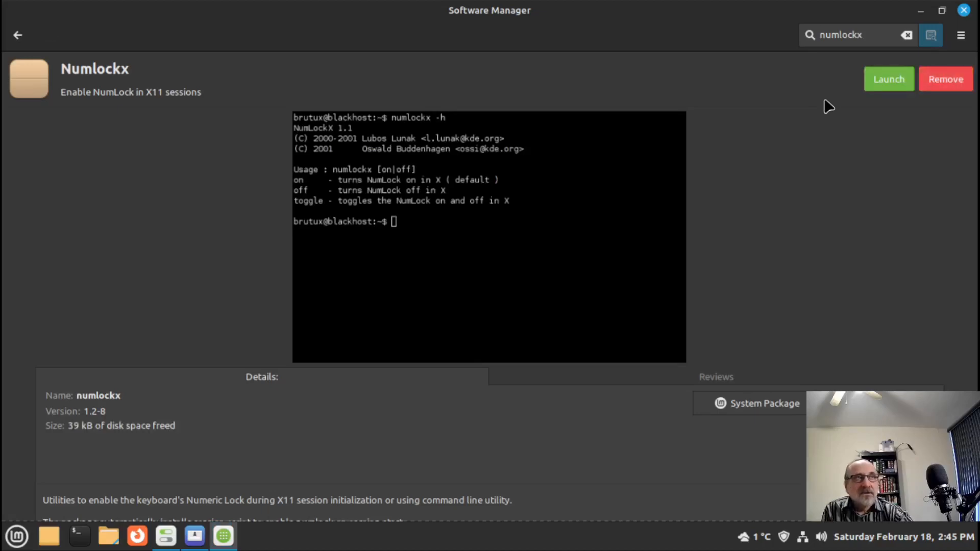
click(964, 10)
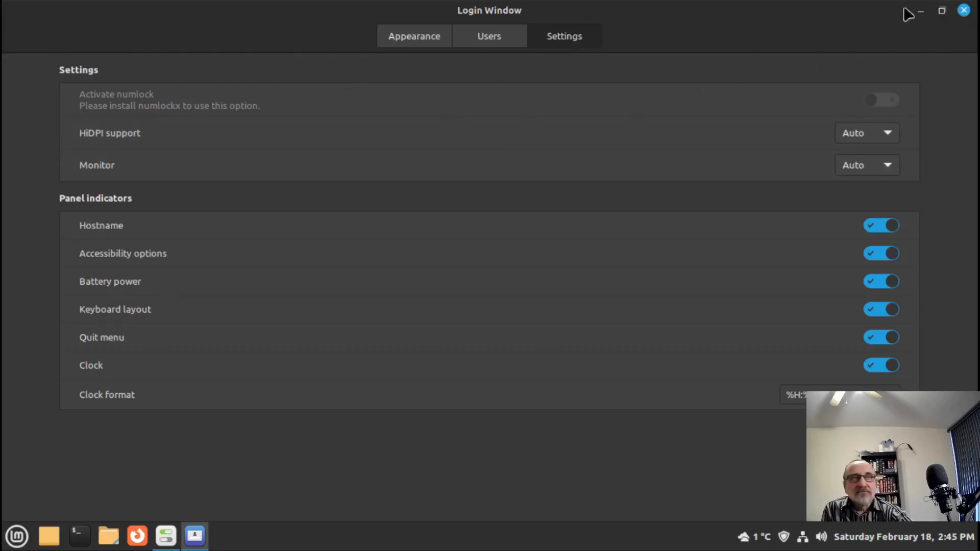
- Reopen Login Window's Settings page, switch Activate numlock on, and close it
click(965, 10)
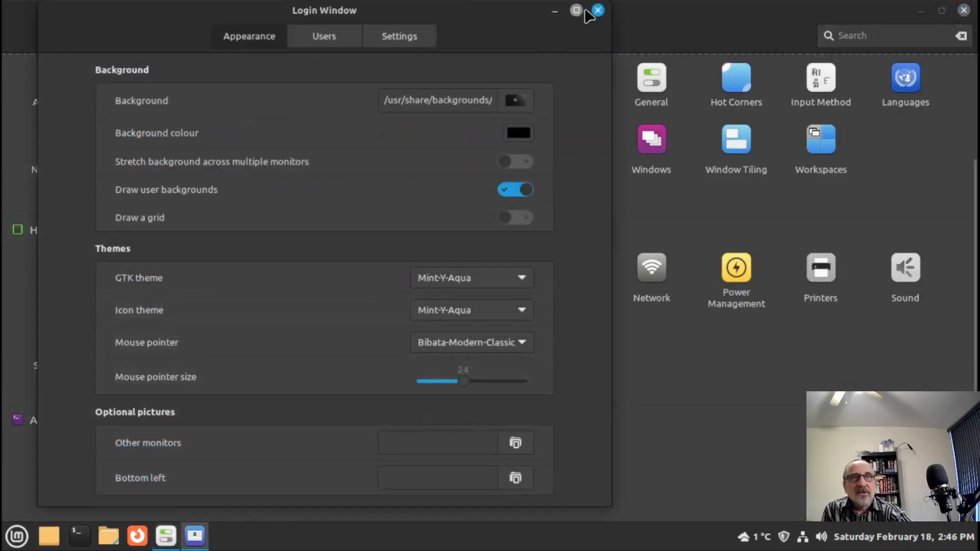
click(576, 11)
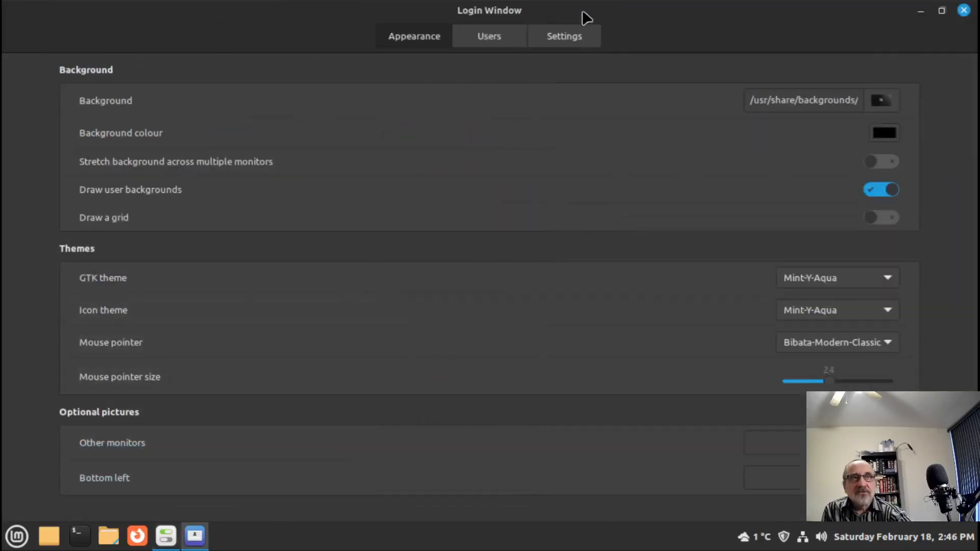
click(580, 39)
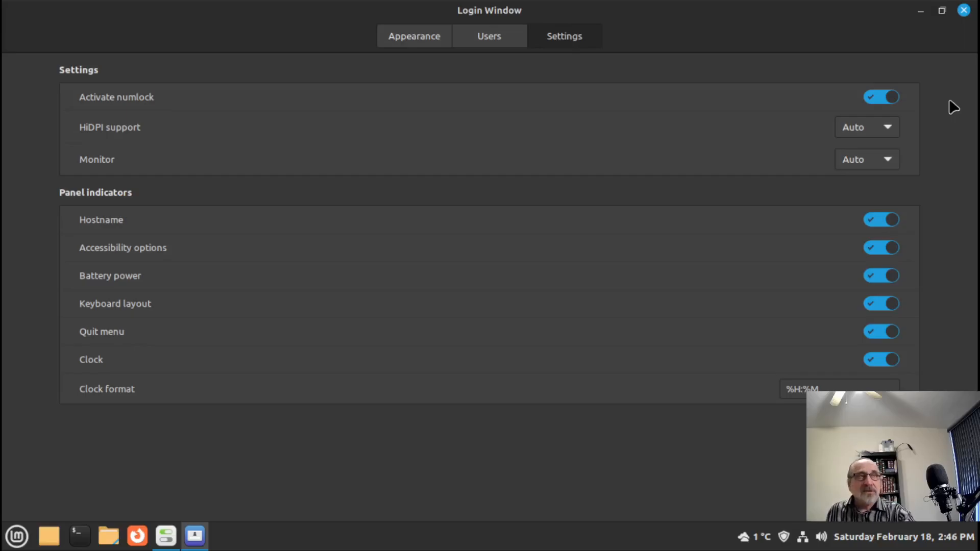
click(964, 10)
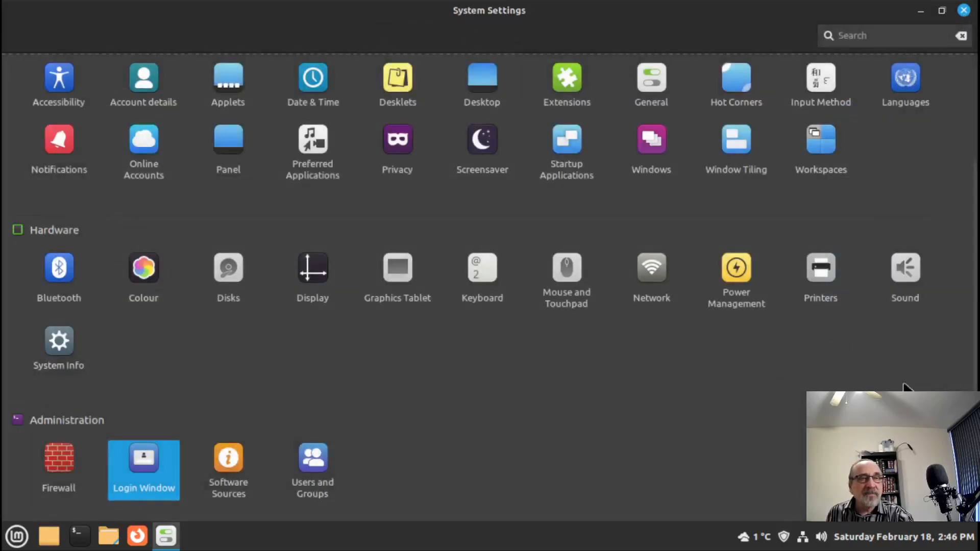
click(963, 10)
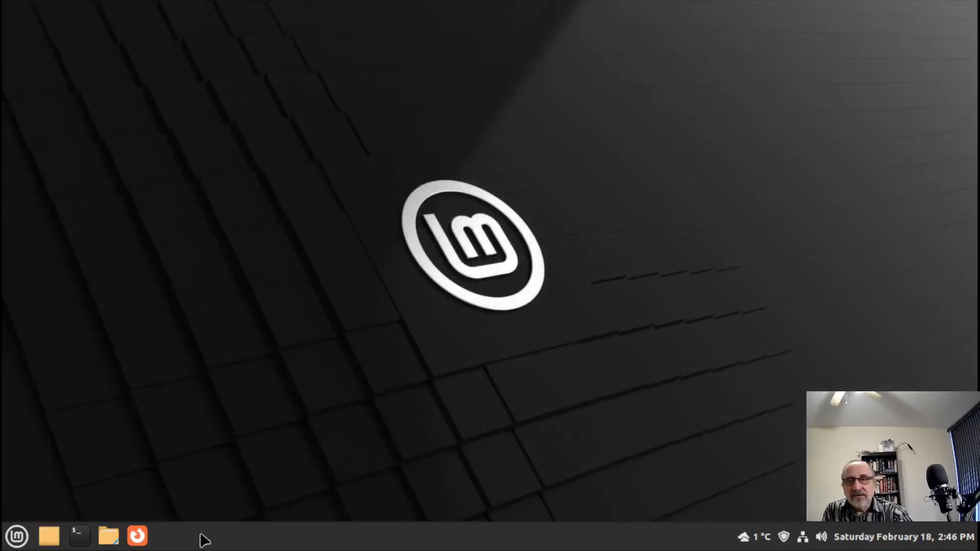
click(138, 535)
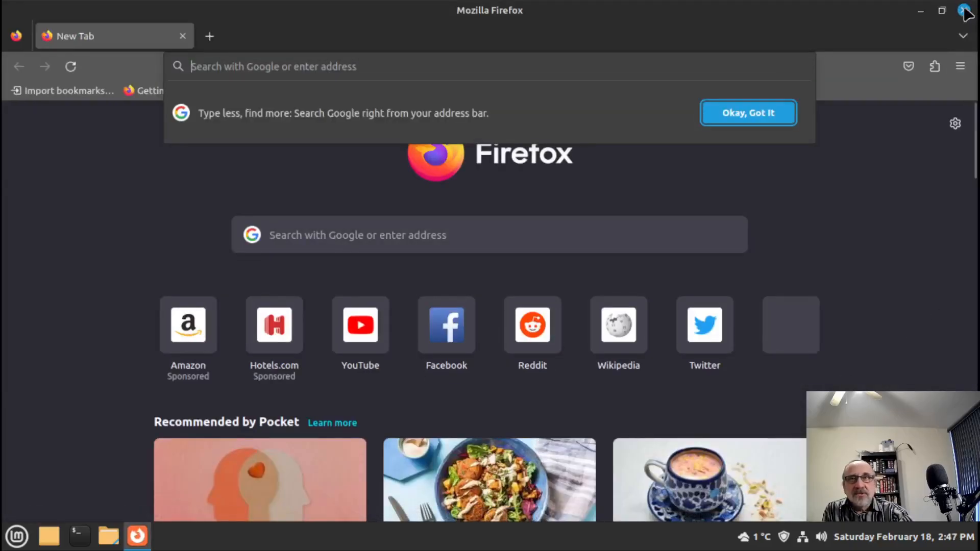
click(964, 11)
click(109, 536)
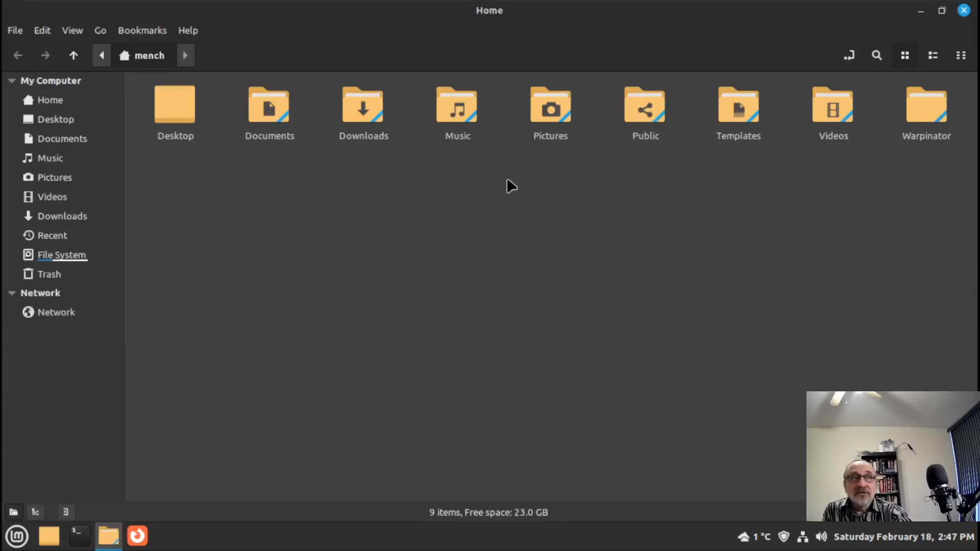
click(962, 10)
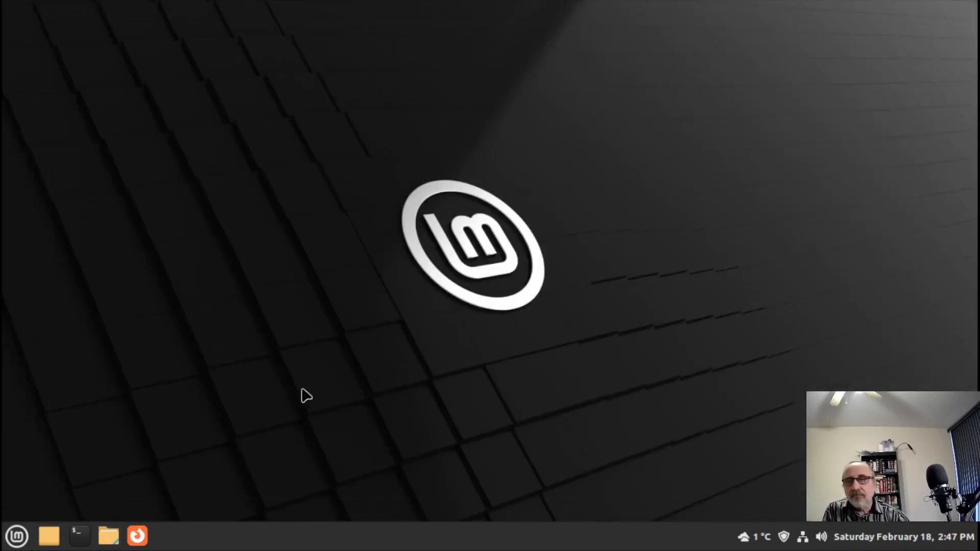
- Open a maximized terminal window and bring up its profile preferences
click(78, 533)
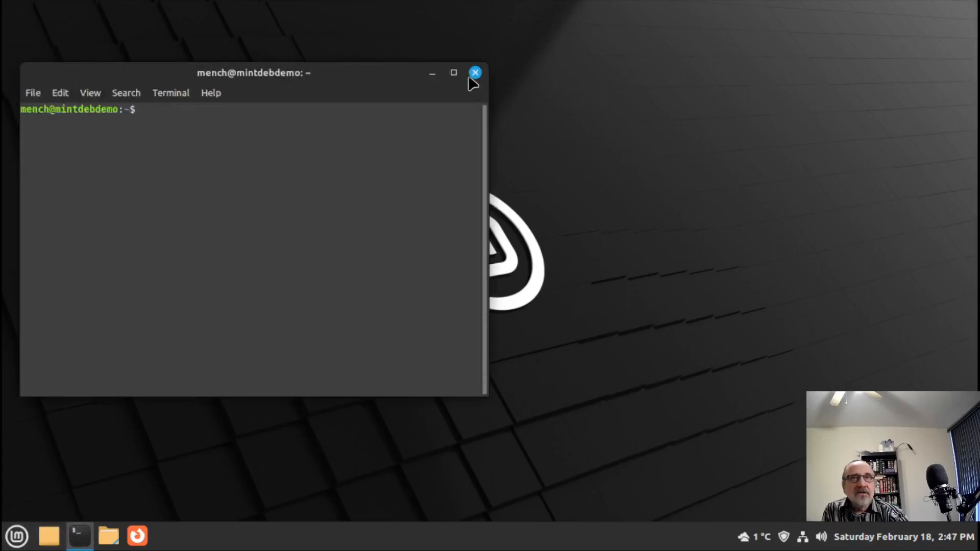
click(453, 72)
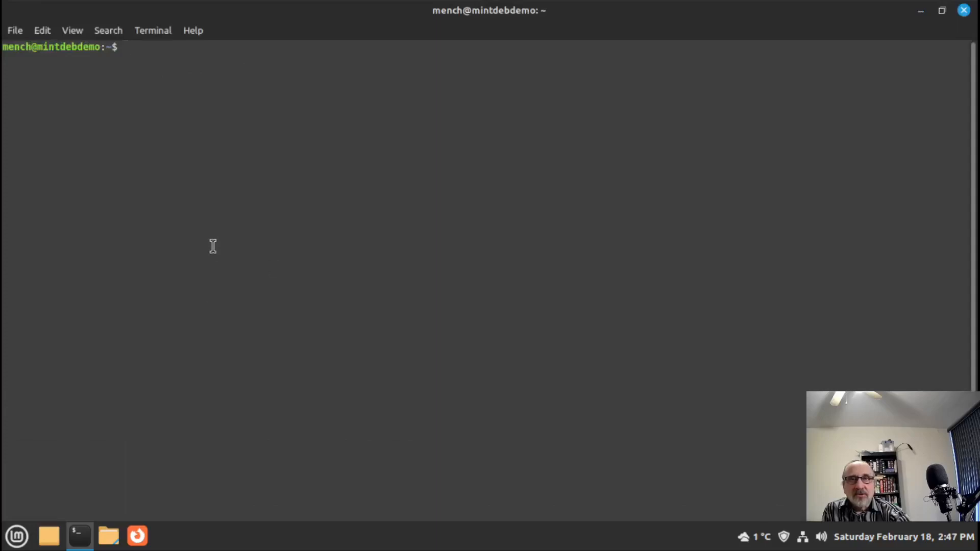
right_click(182, 190)
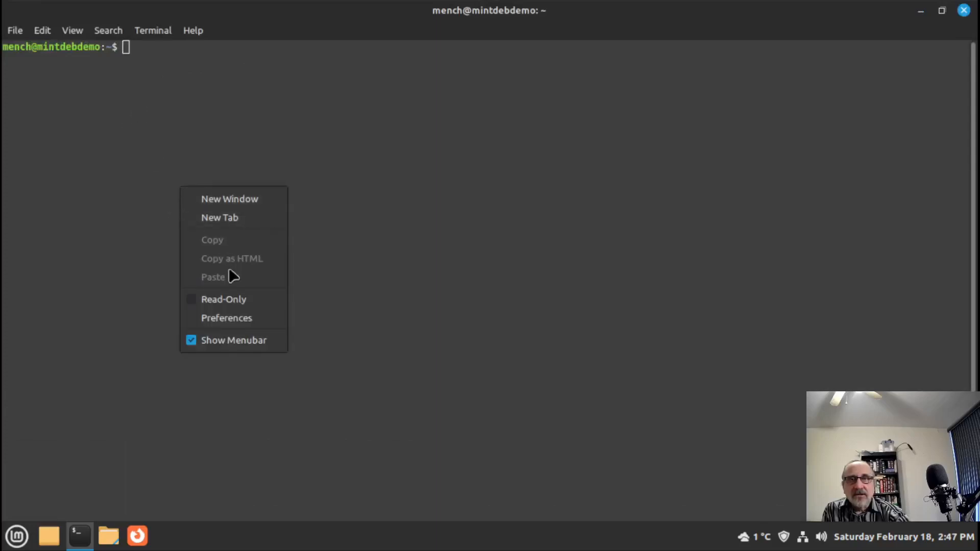
click(231, 317)
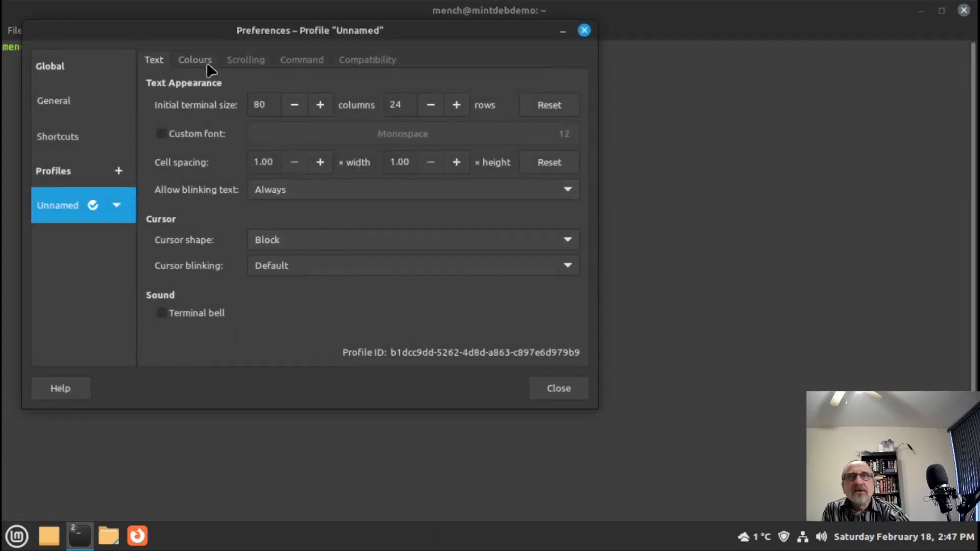
click(198, 61)
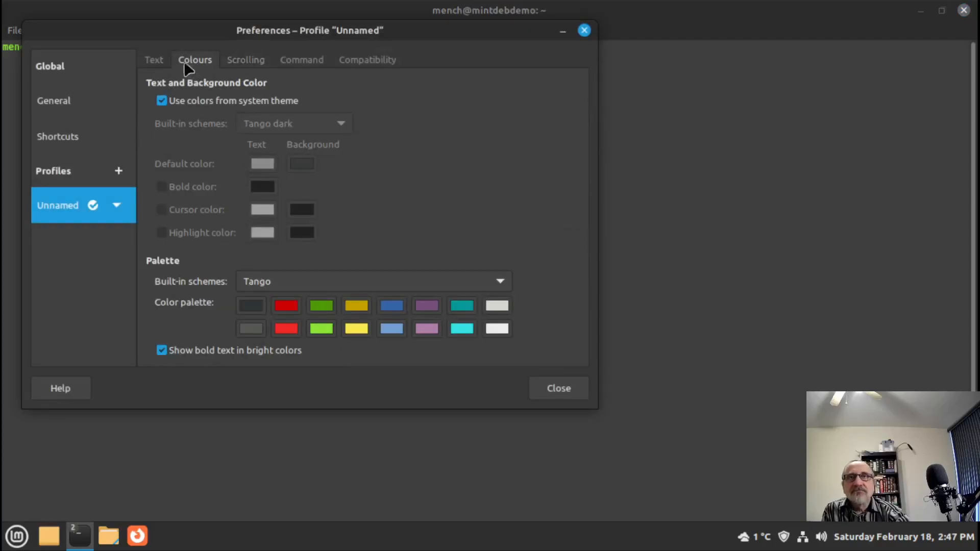
click(152, 62)
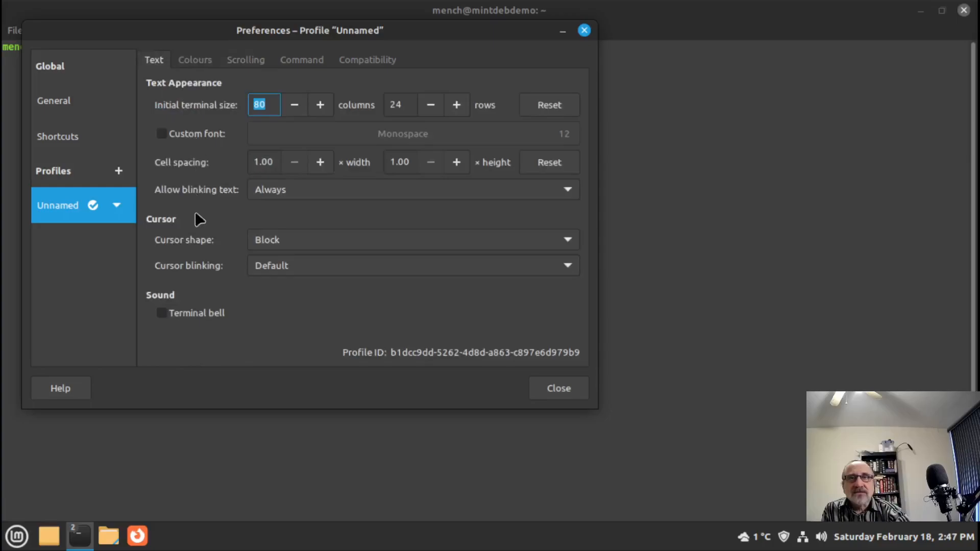
- Give the terminal profile a custom Monospace font at size 14
click(198, 133)
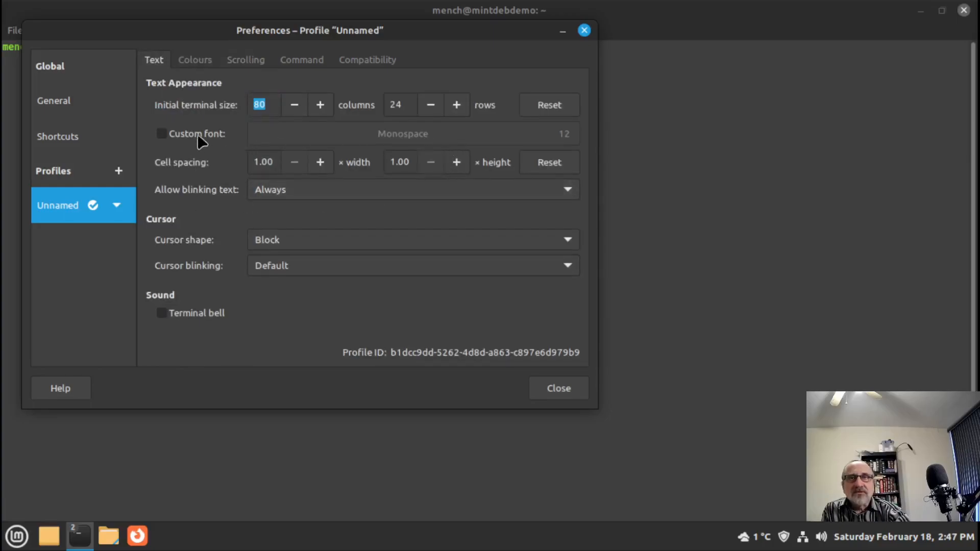
click(540, 136)
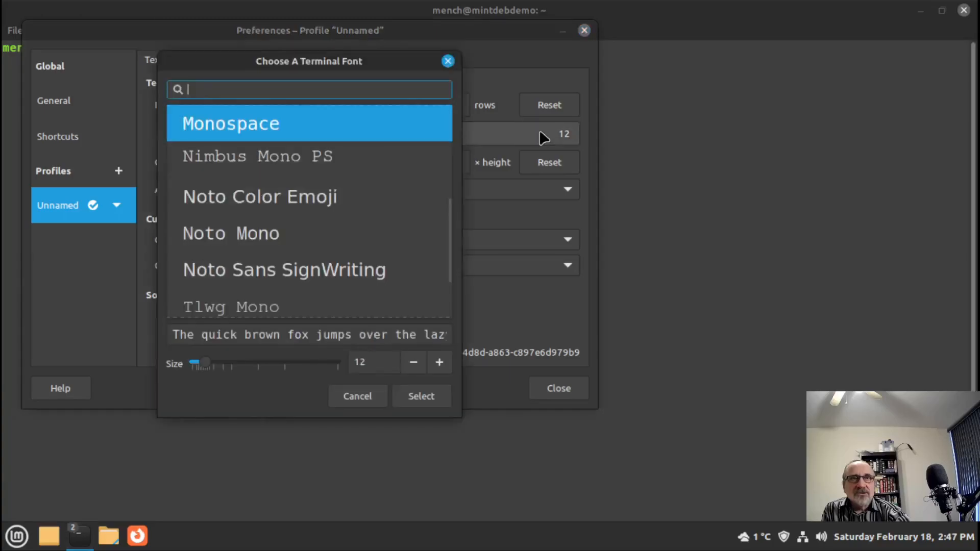
click(439, 363)
click(439, 364)
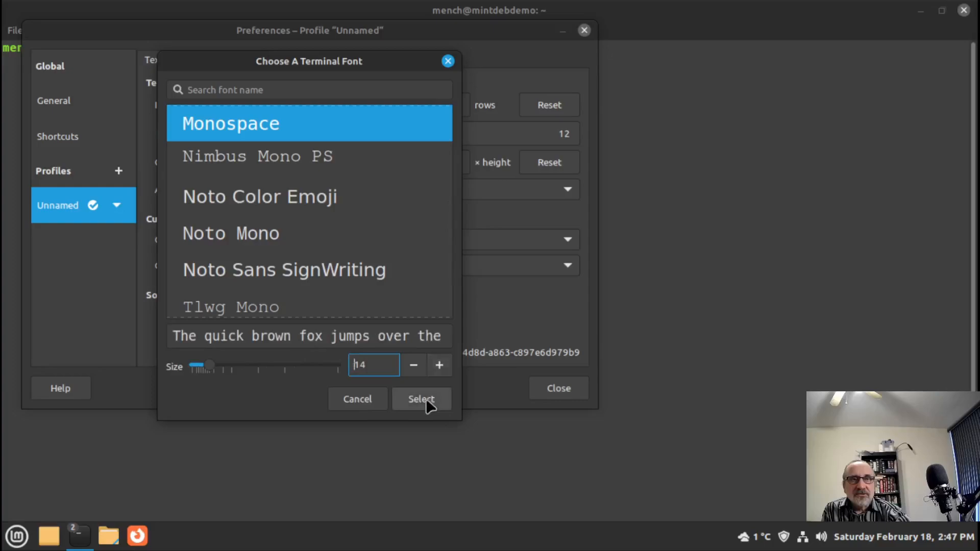
click(426, 398)
click(562, 389)
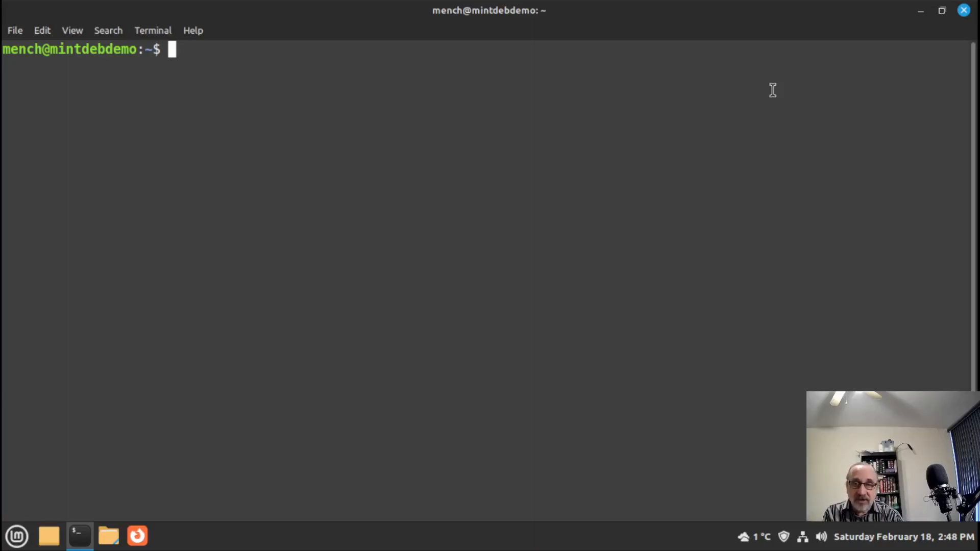
- Set a new root password with sudo passwd root, confirming it twice
text(su)
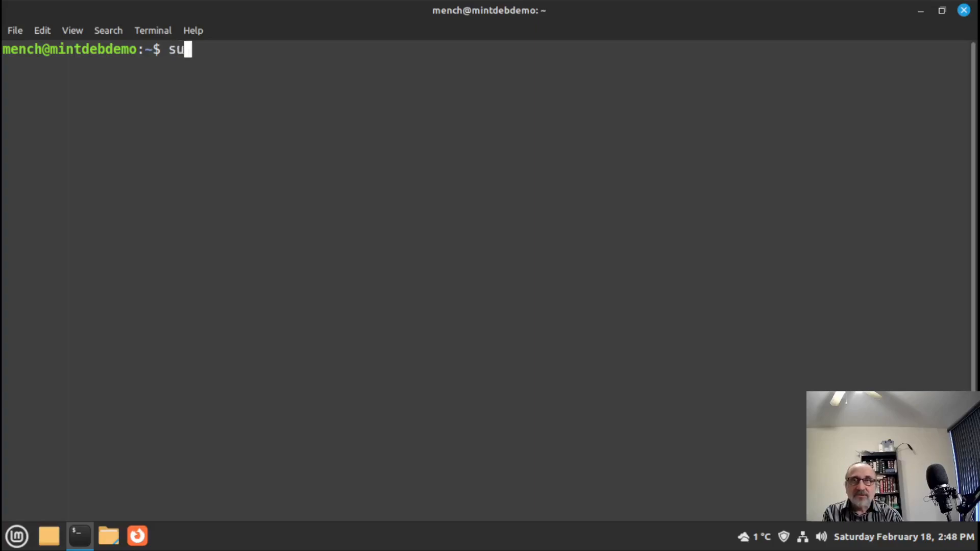
key(BackSpace)
key(BackSpace)
text(sudo)
key(BackSpace)
key(BackSpace)
key(BackSpace)
key(BackSpace)
text(sudo )
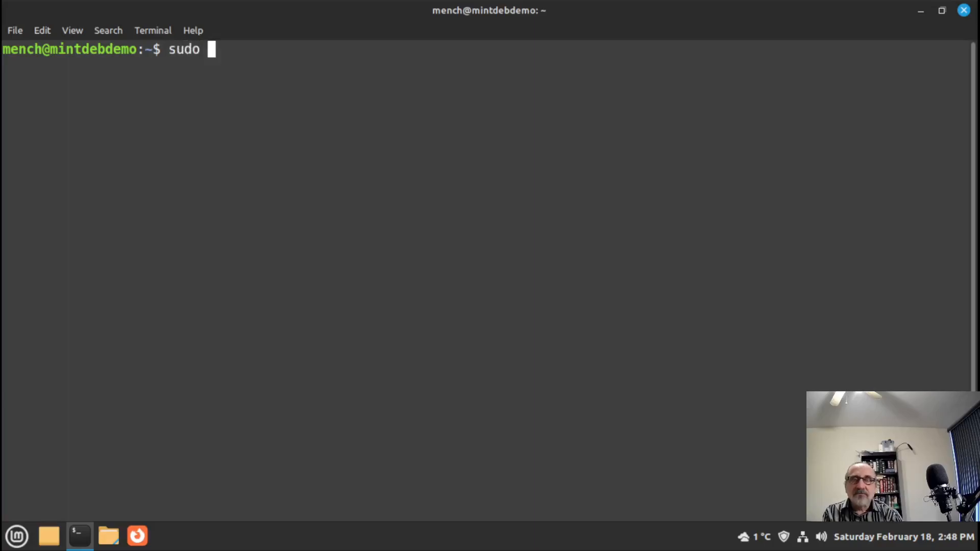
text(passwd)
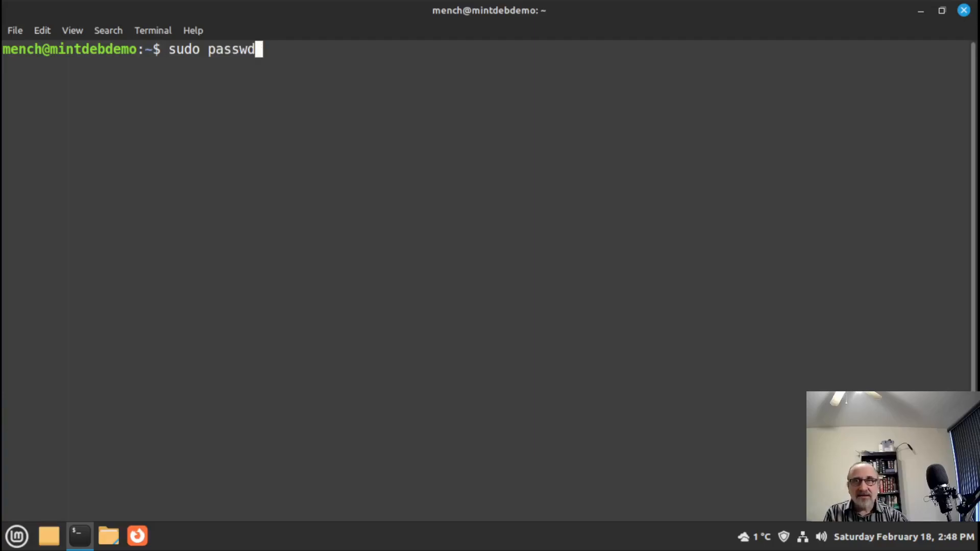
text(root)
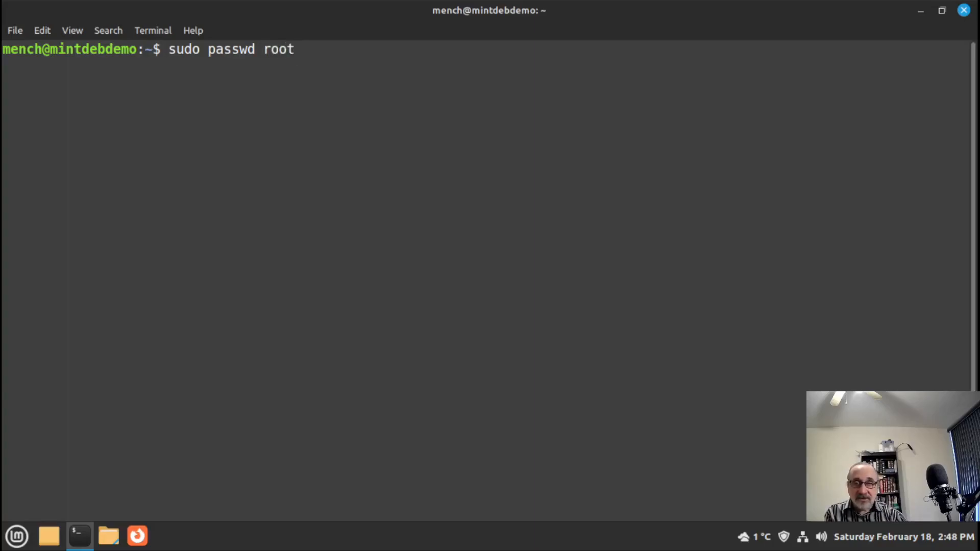
key(Return)
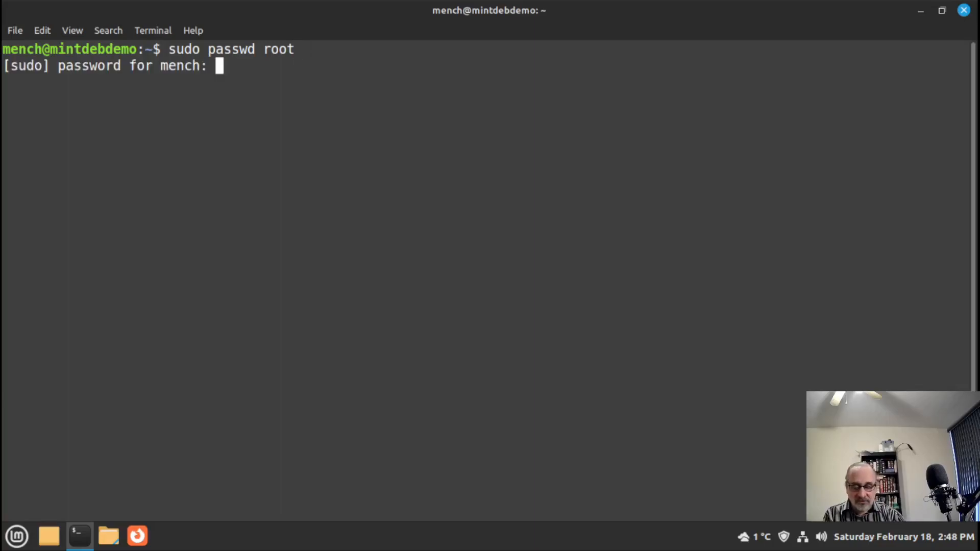
text(**)
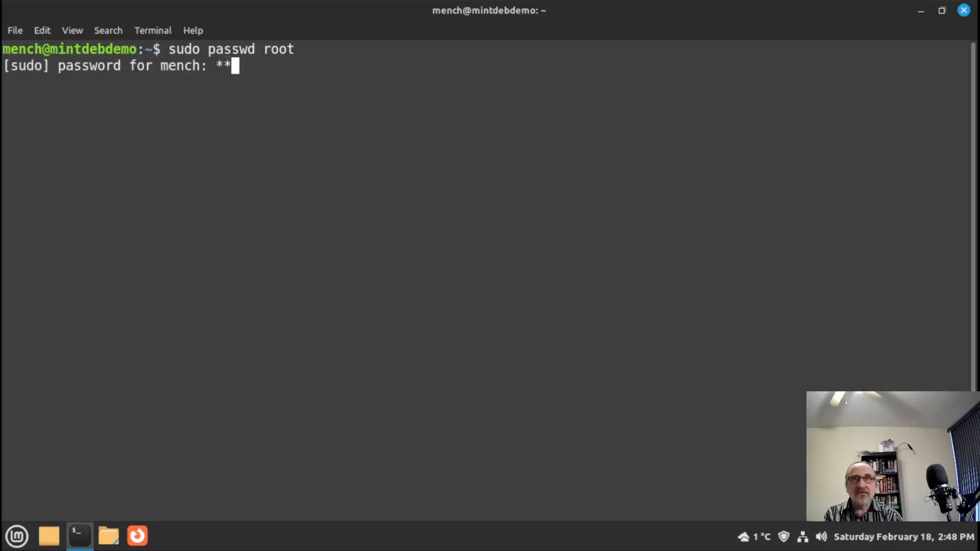
key(Return)
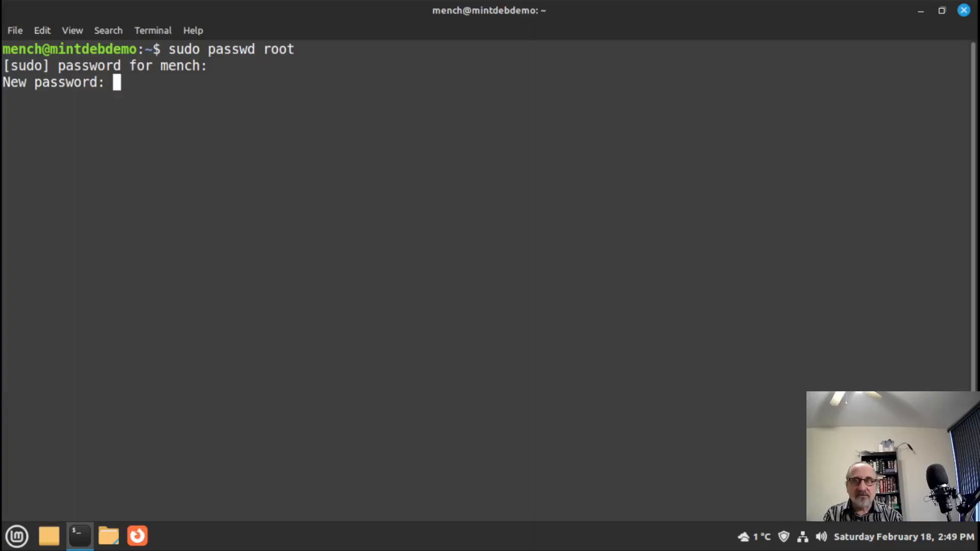
key(Return)
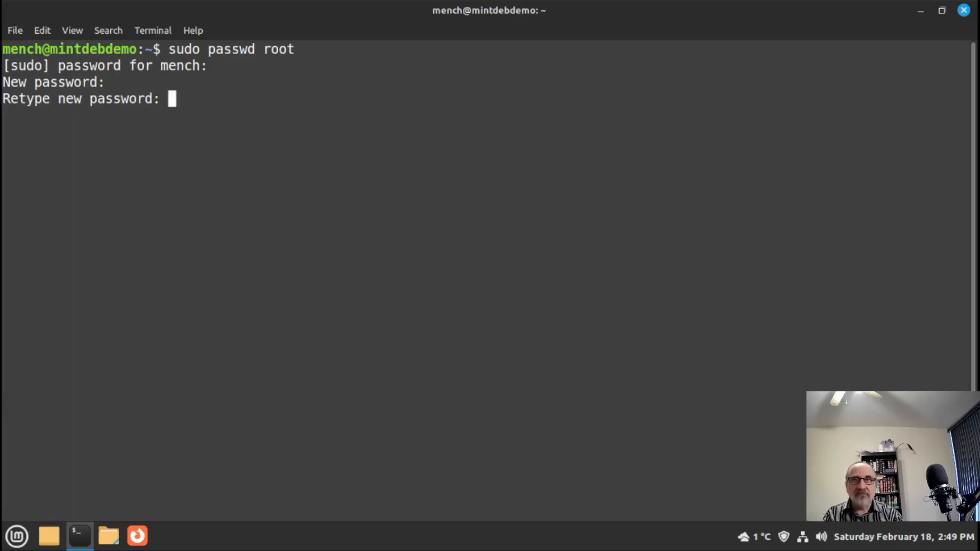
key(Return)
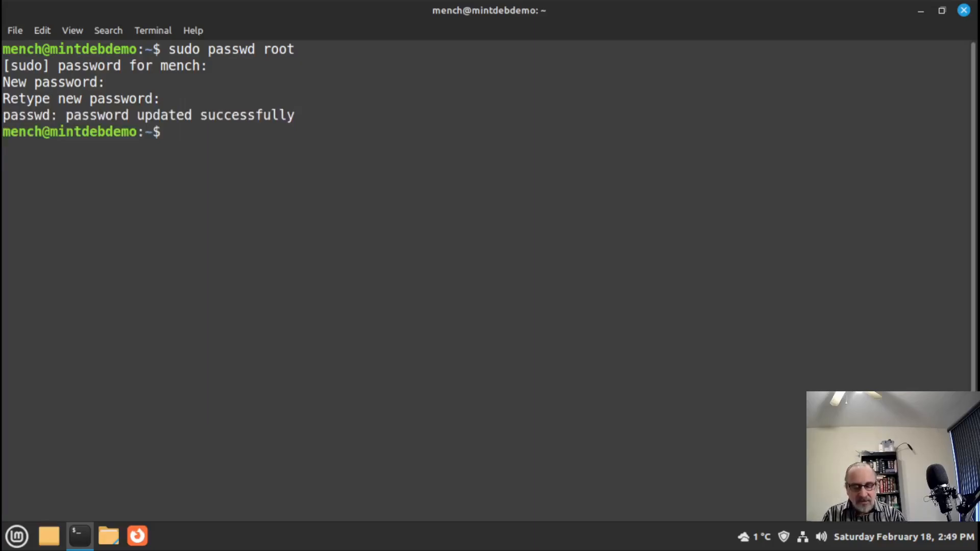
- Clear the screen, verify root login with su, exit, and close the terminal
key(ctrl+l)
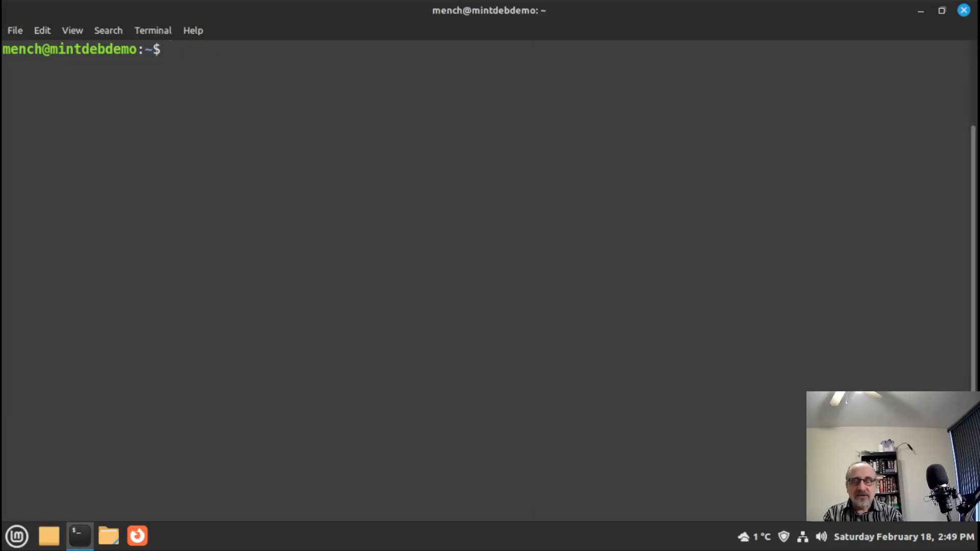
text(su)
key(Return)
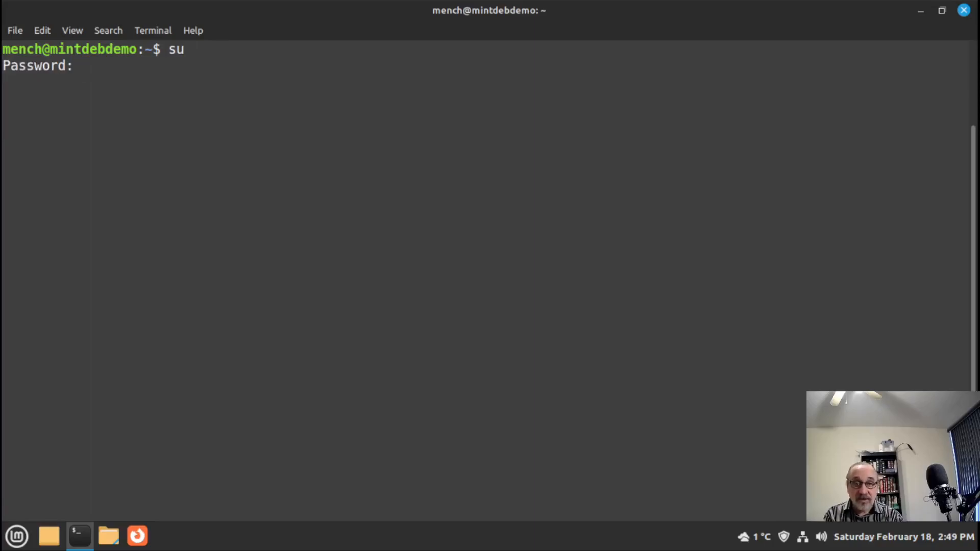
key(Return)
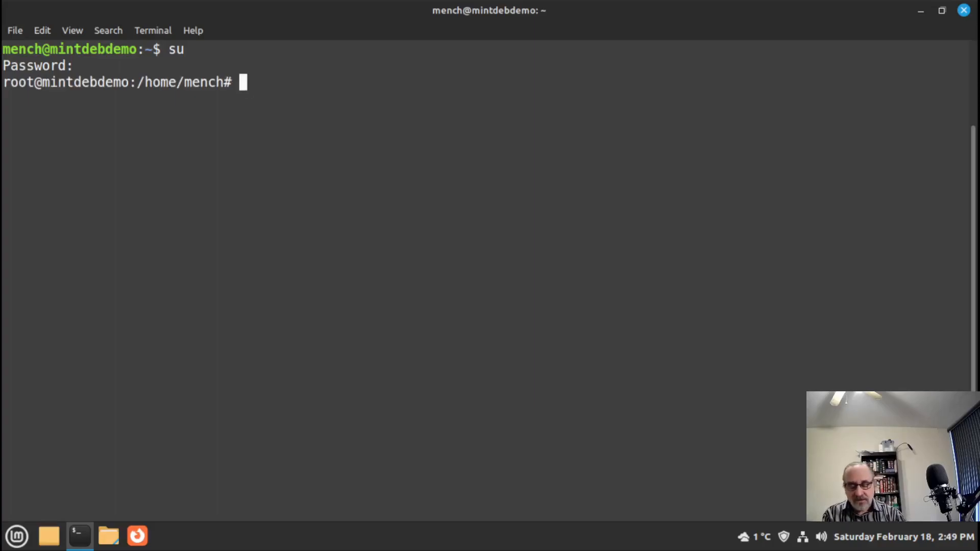
text(exit)
key(Return)
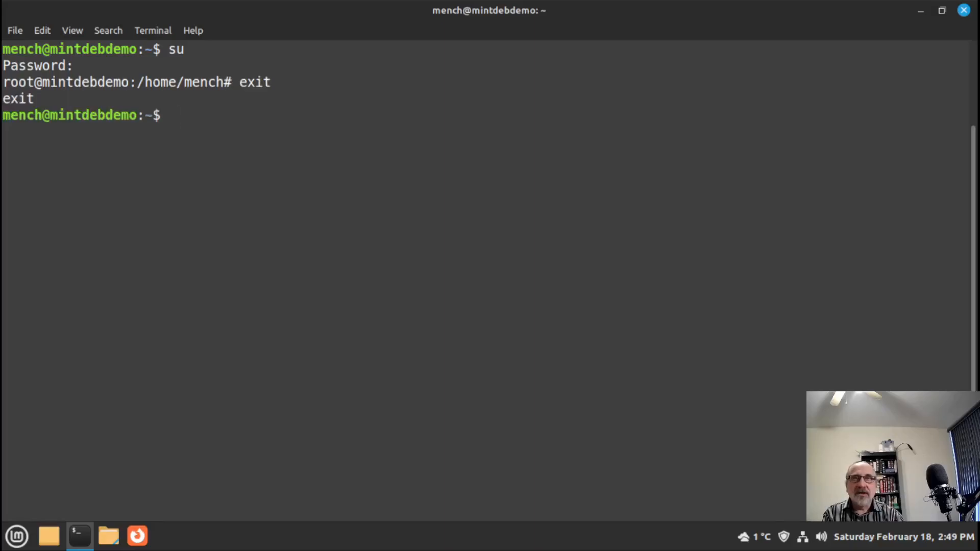
click(963, 11)
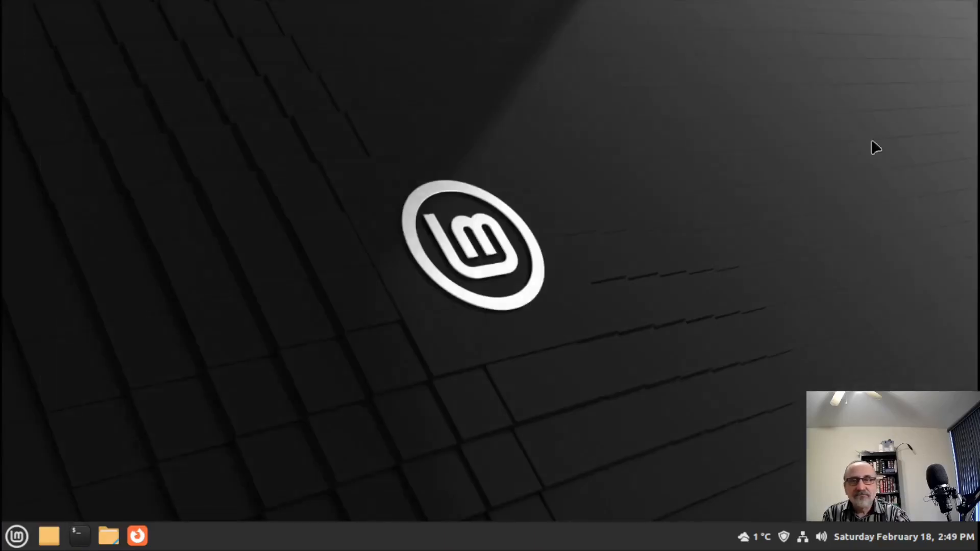
- Launch Software Manager full-screen from the applications menu and search for 'brave'
click(15, 537)
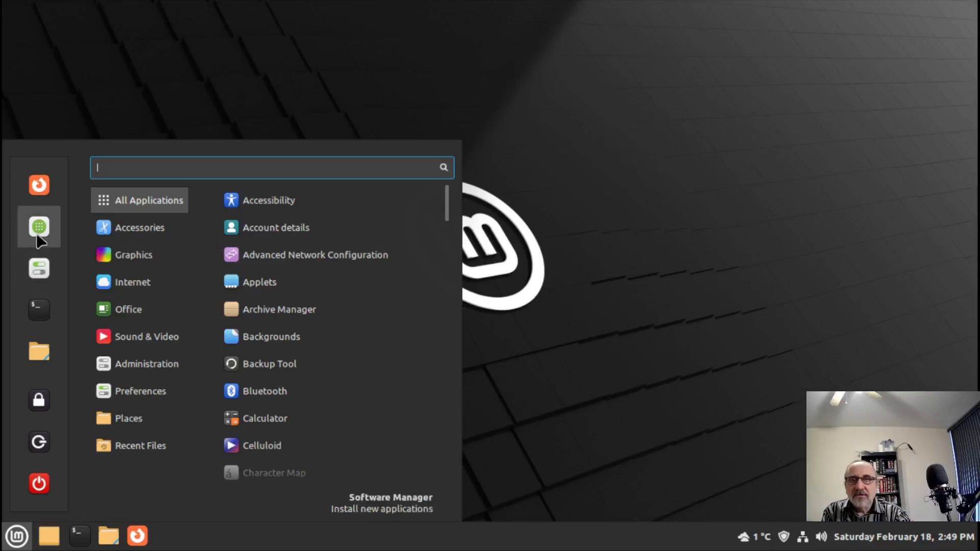
click(39, 227)
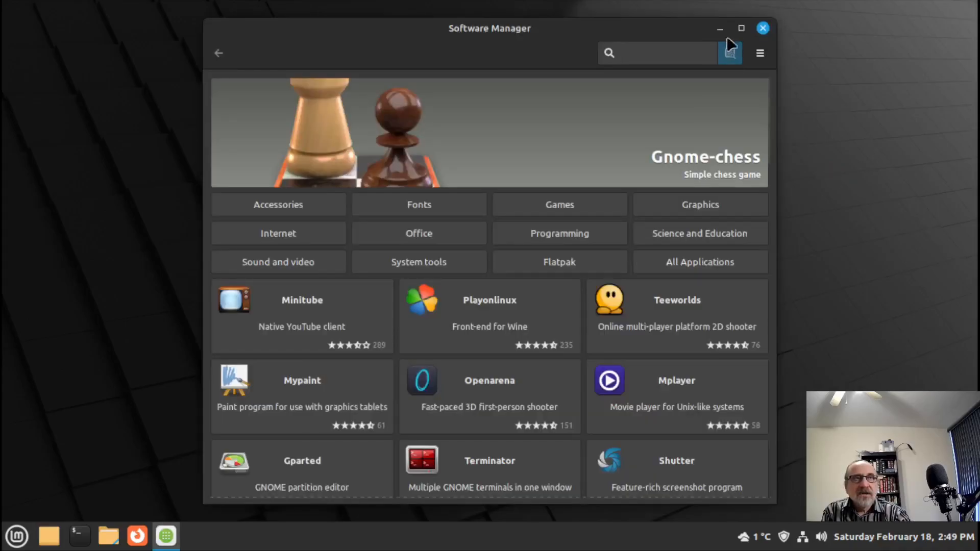
click(741, 28)
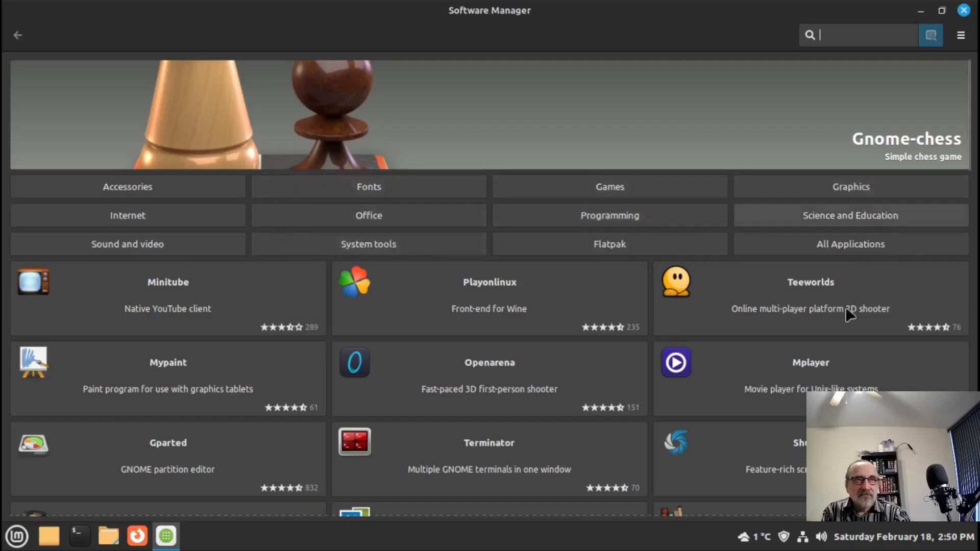
scroll(501, 397, down, 20)
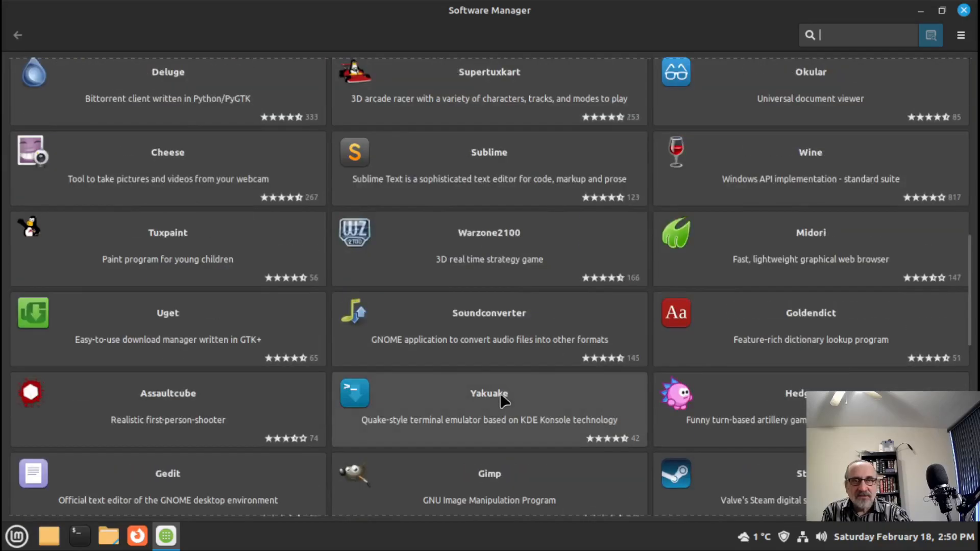
scroll(502, 402, up, 20)
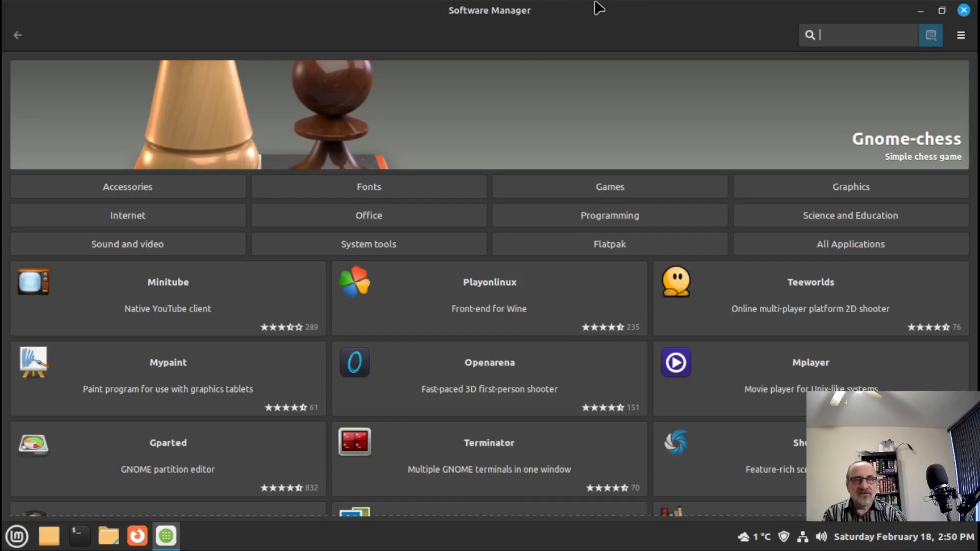
text(brave)
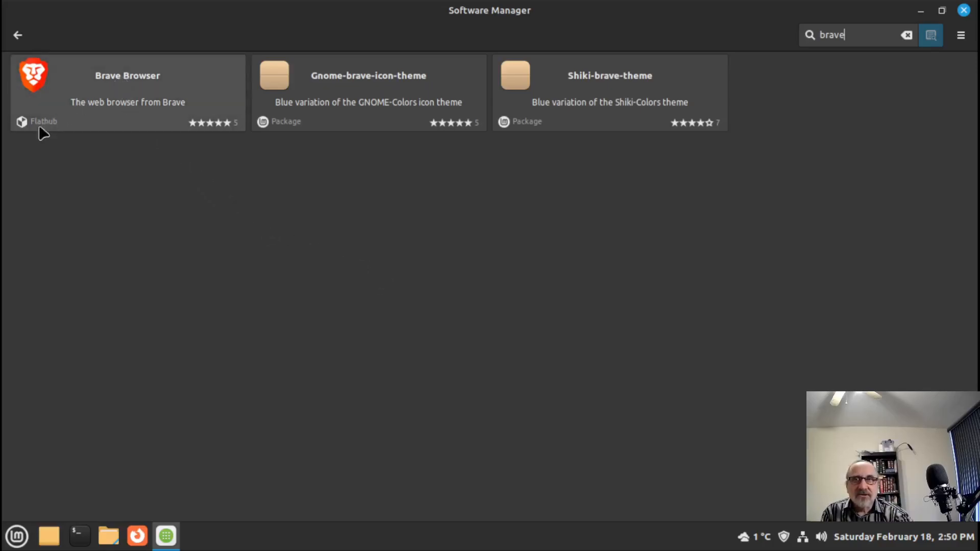
- Replace the search with 'firefox', compare package and Flatpak results, then close Software Manager
mouse_move(42, 134)
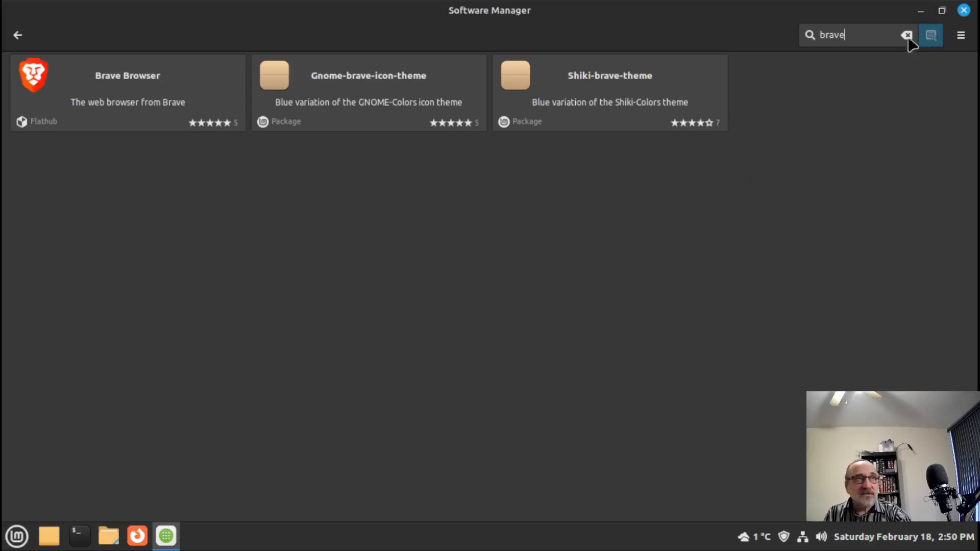
drag(879, 35, 781, 47)
text(lieb)
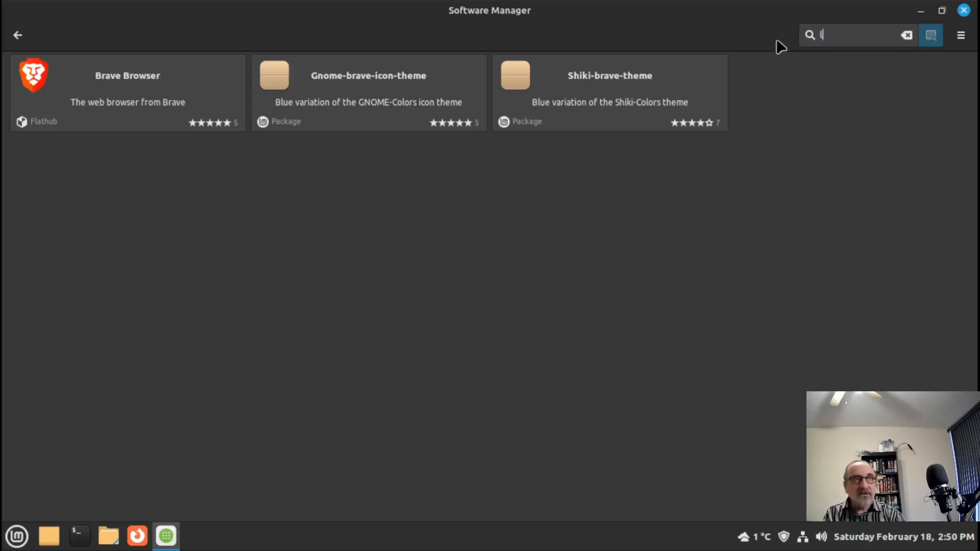
key(BackSpace)
key(BackSpace)
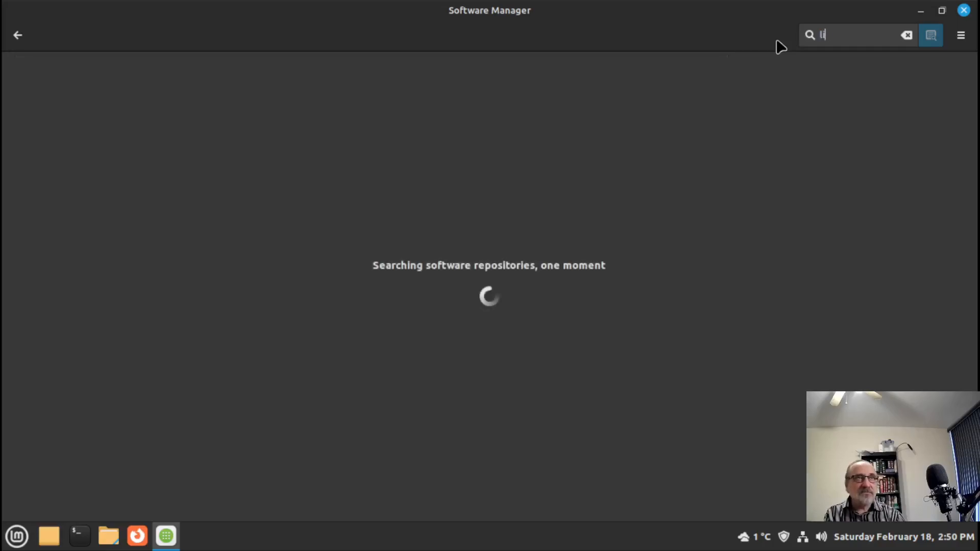
text(bire)
key(BackSpace)
key(BackSpace)
key(BackSpace)
key(BackSpace)
key(BackSpace)
key(BackSpace)
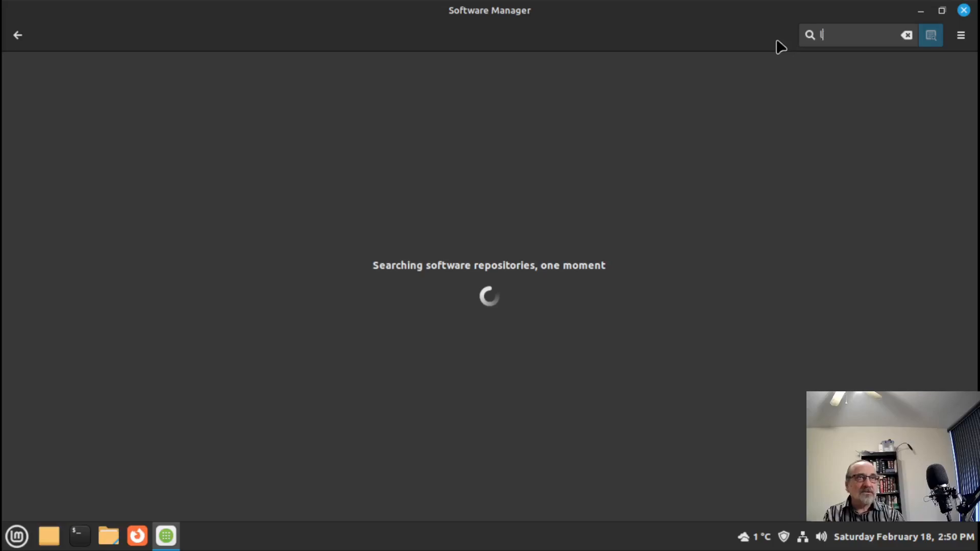
text(firefox)
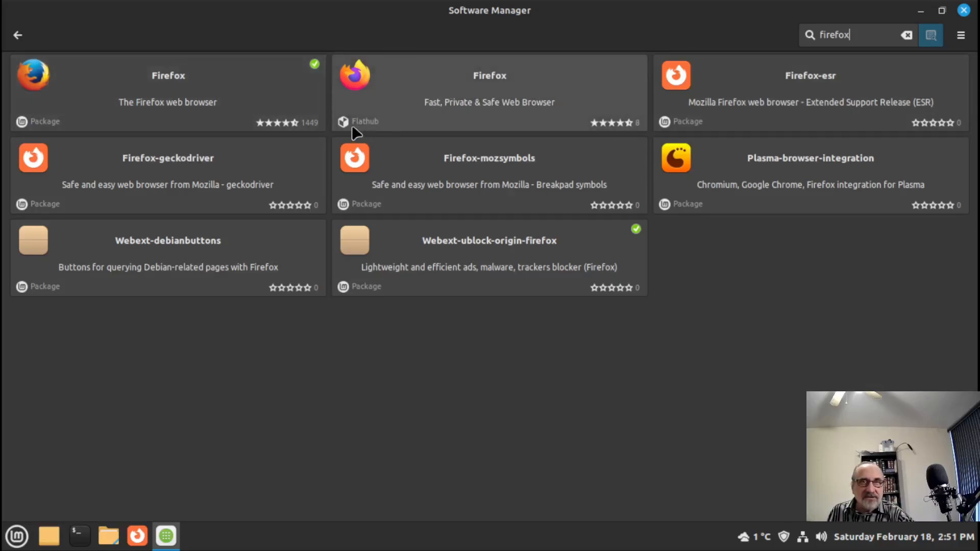
mouse_move(351, 128)
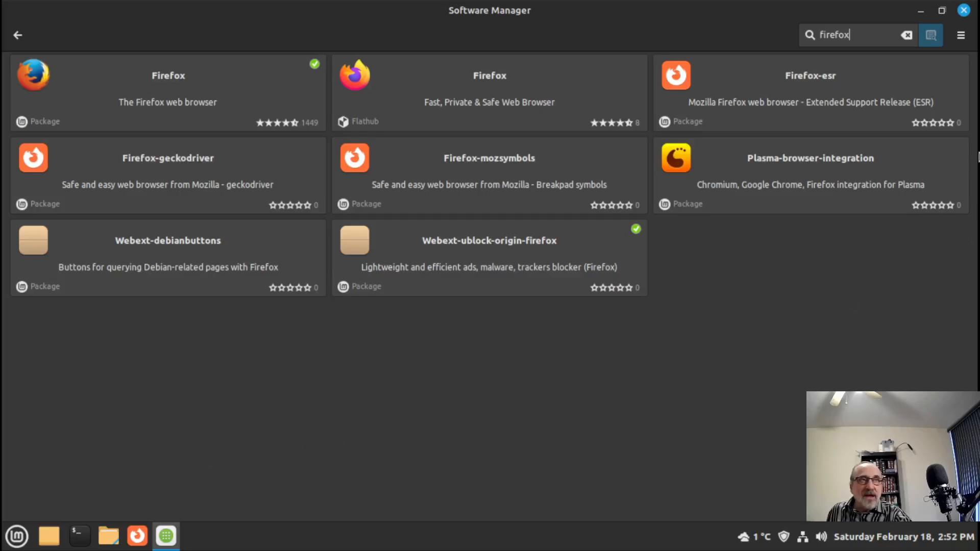
click(963, 10)
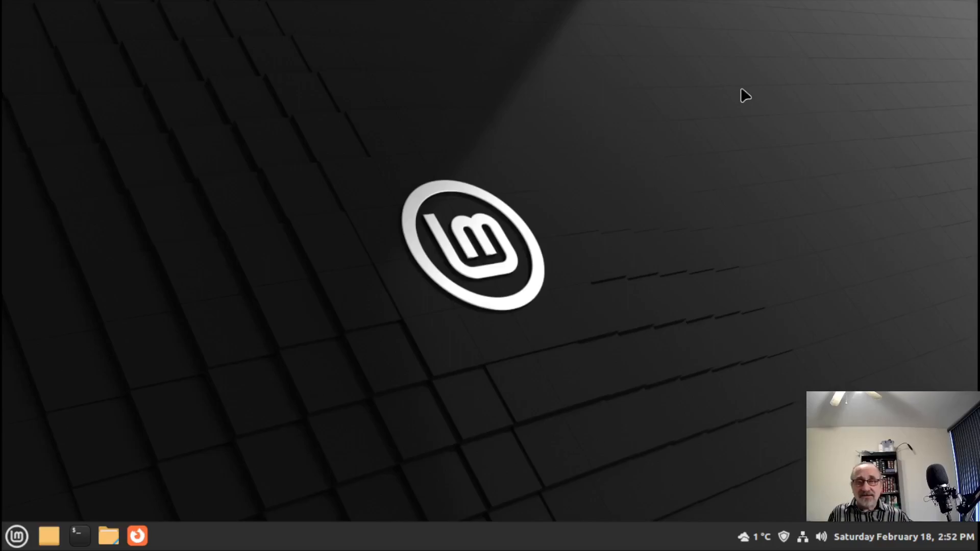
- Launch Synaptic Package Manager via 'syn' in the Mint menu and authenticate as administrator
click(18, 535)
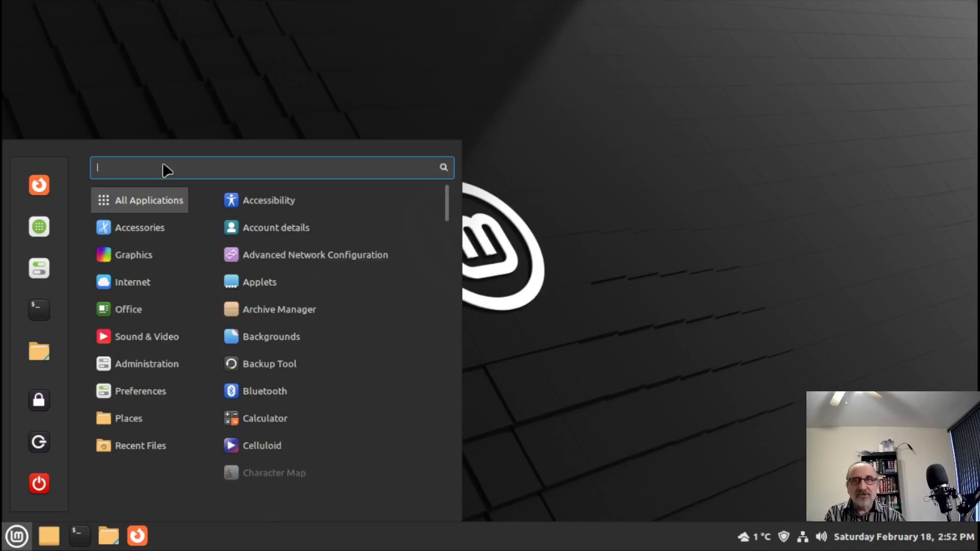
text(syn)
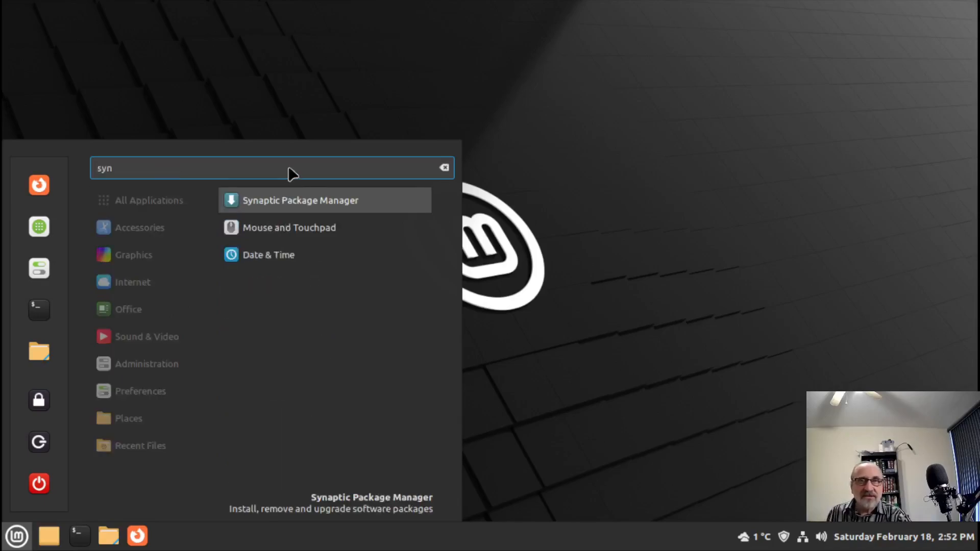
click(306, 200)
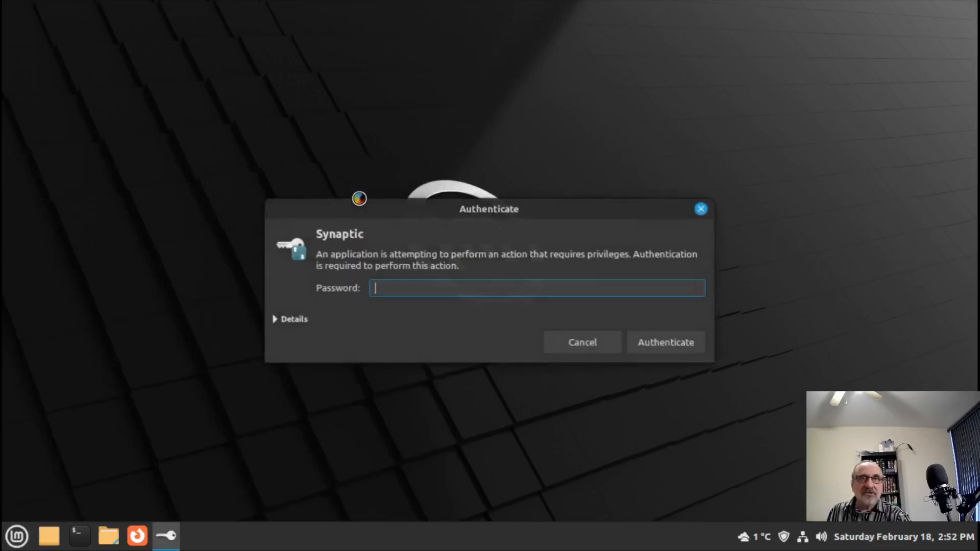
text(x)
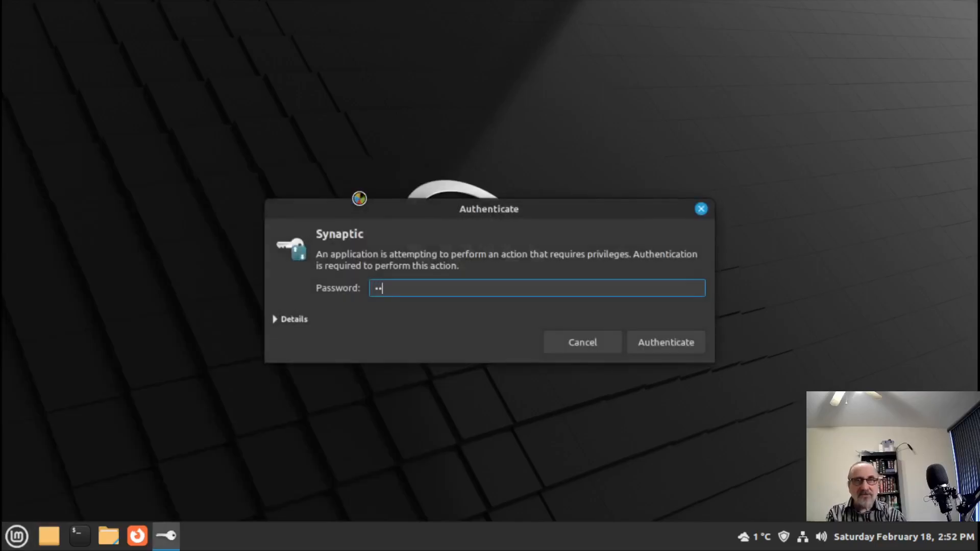
key(Return)
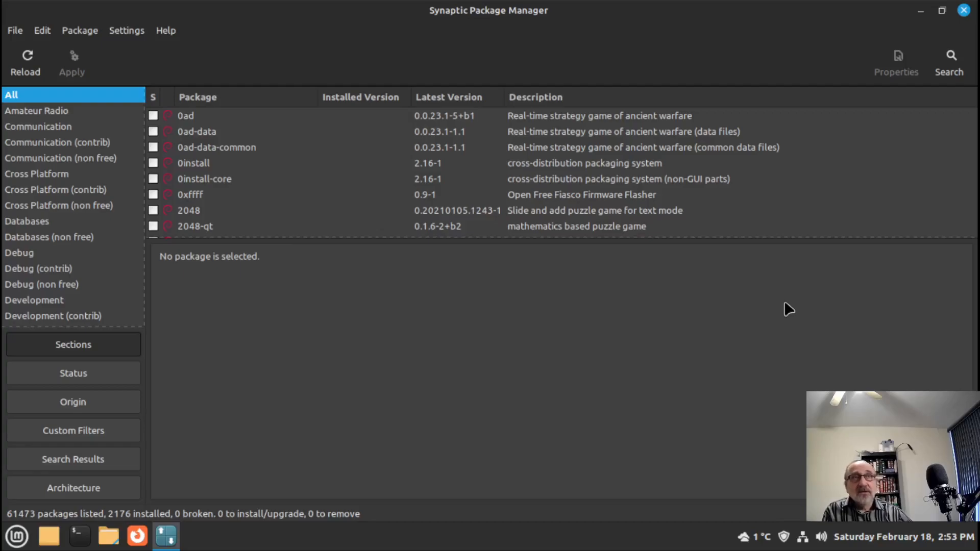
- Search Synaptic's package list for 'firefox'
click(951, 64)
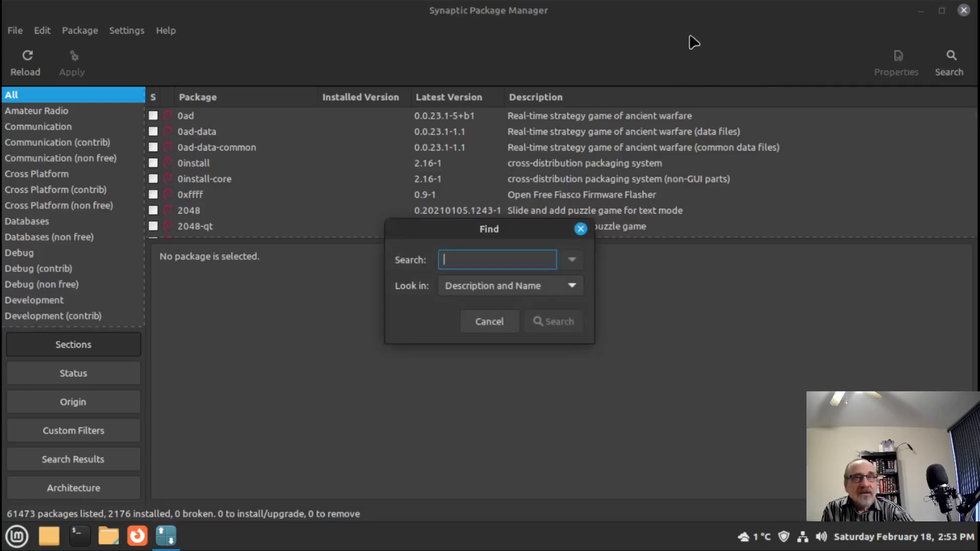
text(firefox)
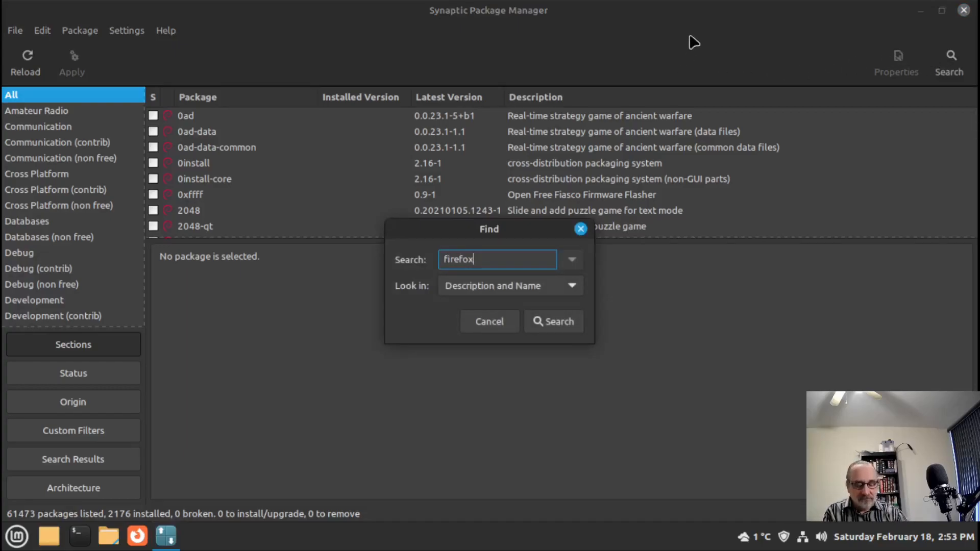
key(Return)
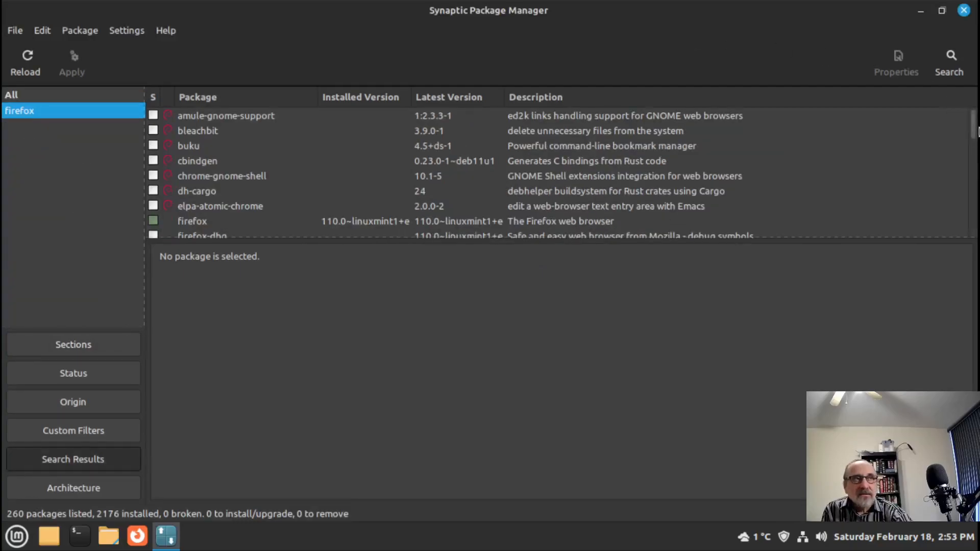
scroll(974, 138, down, 3)
scroll(970, 134, up, 3)
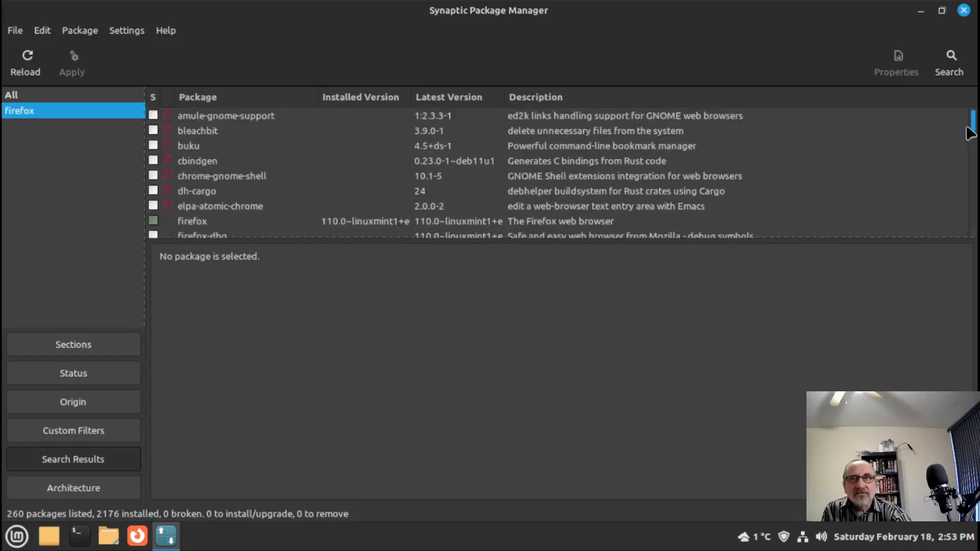
- Inspect the installed firefox package without marking it, then reopen the Find dialog
click(192, 221)
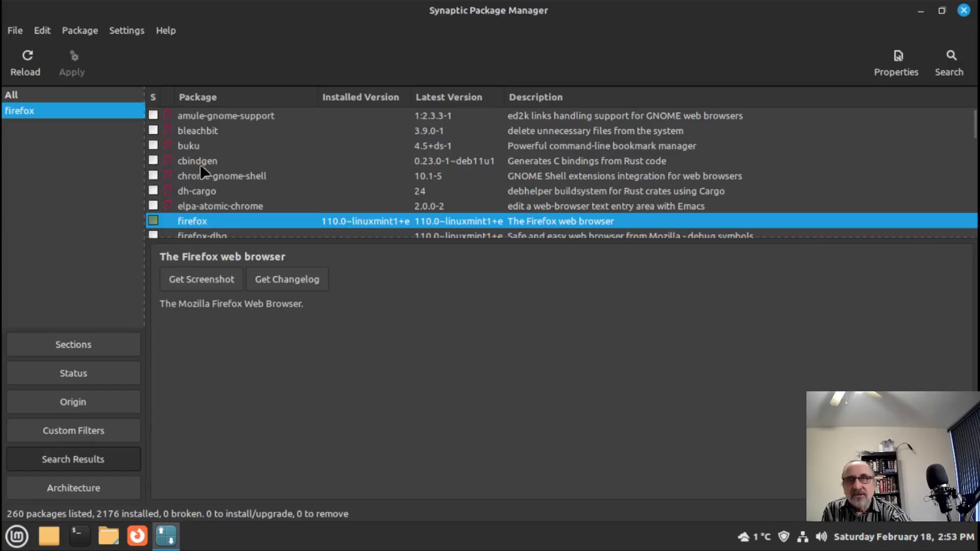
click(154, 222)
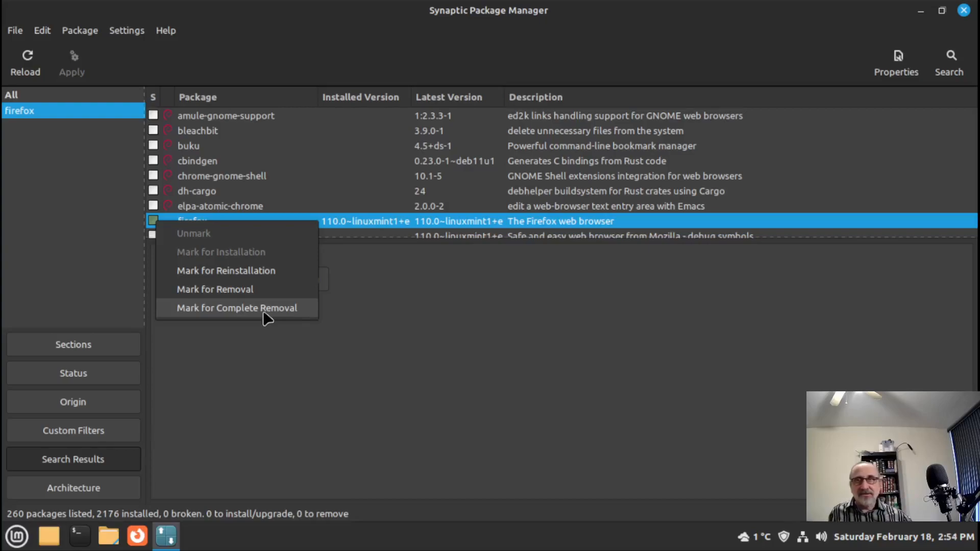
click(378, 281)
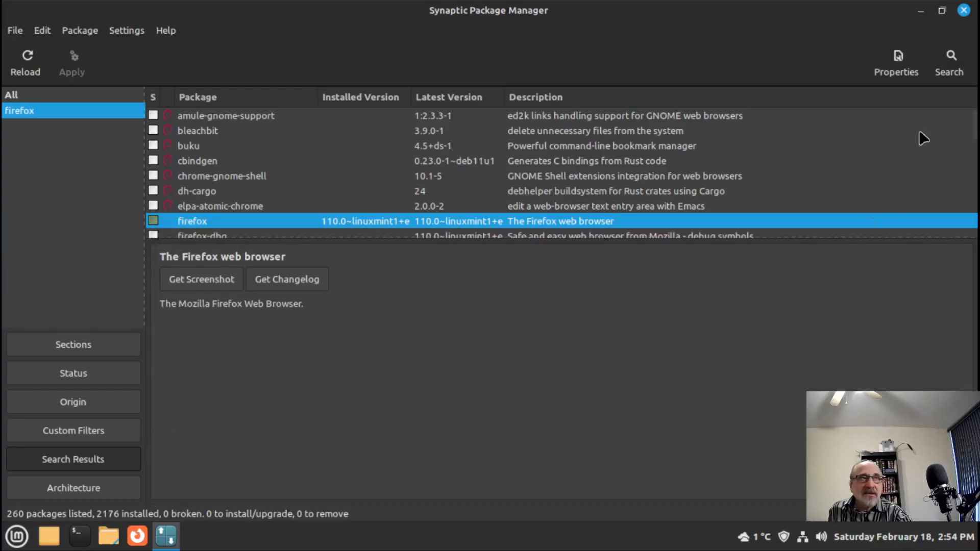
click(950, 64)
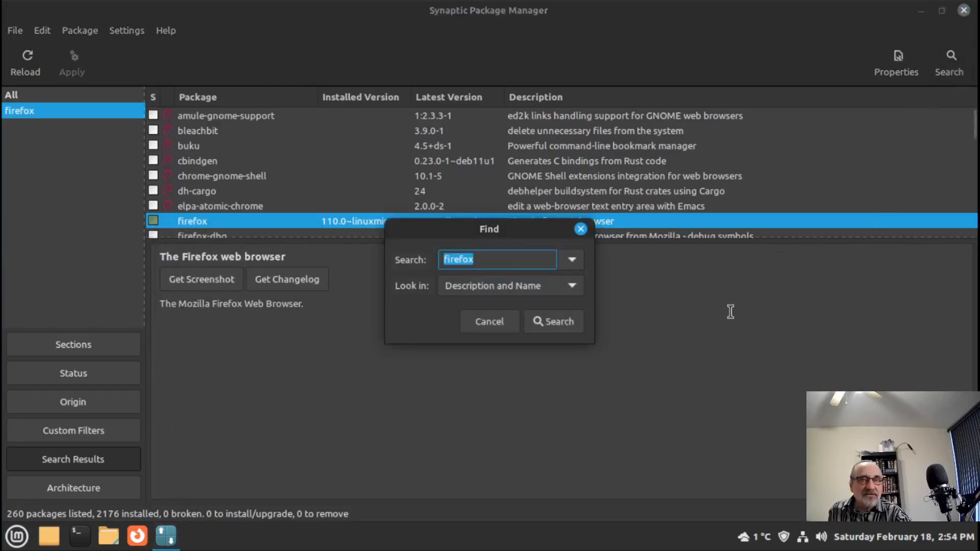
- Search for 'imwheel' and select its row to show the package description
key(BackSpace)
text(imwheel)
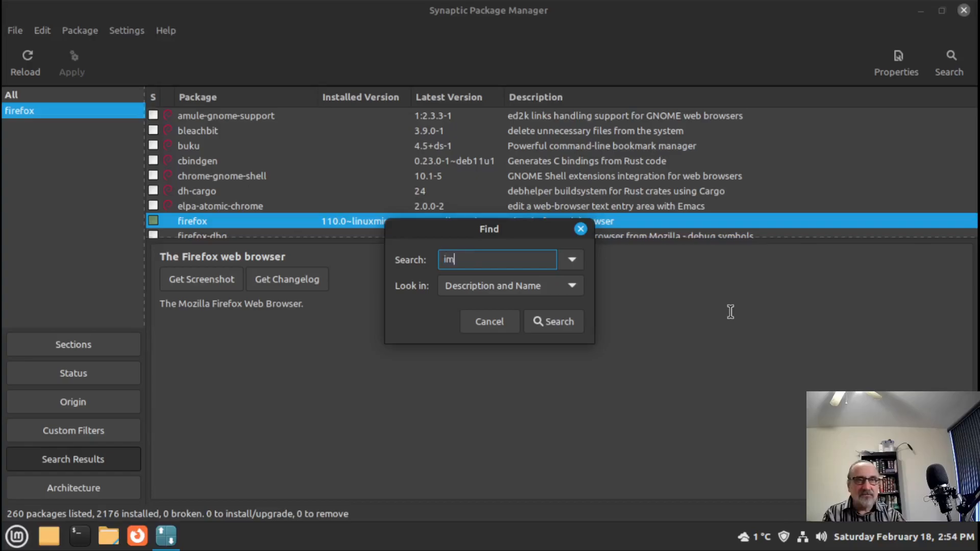
key(Return)
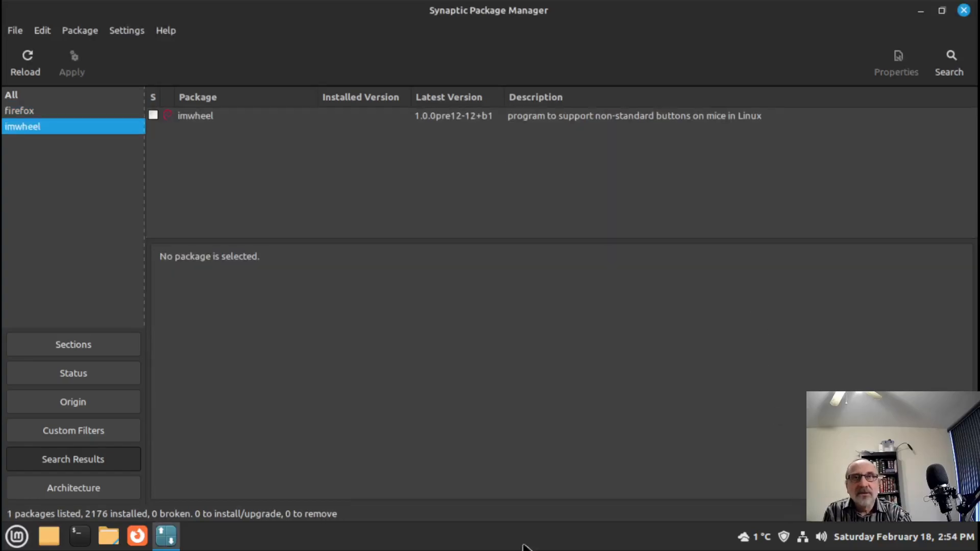
click(198, 117)
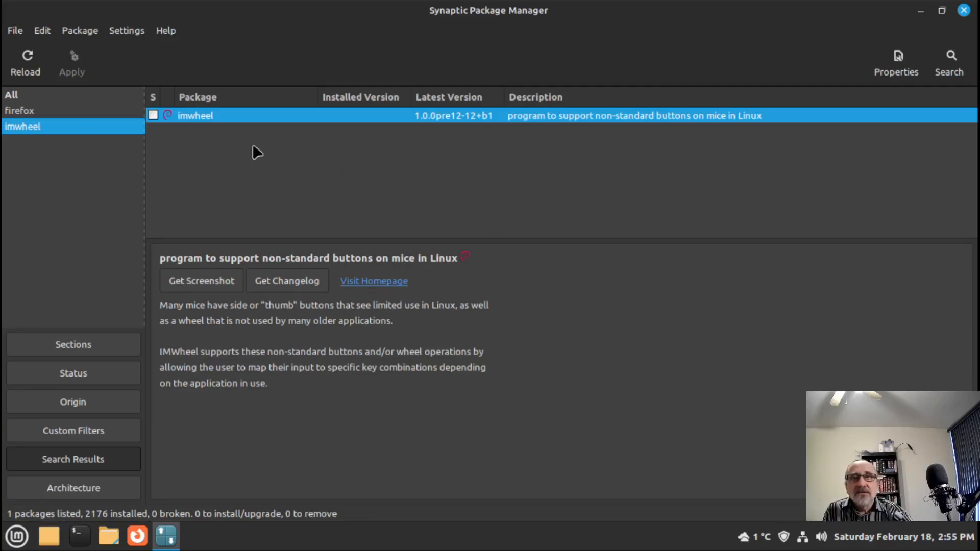
- Mark imwheel 1.0.0pre12-12+b1 for installation, apply the changes, and close Synaptic
click(153, 116)
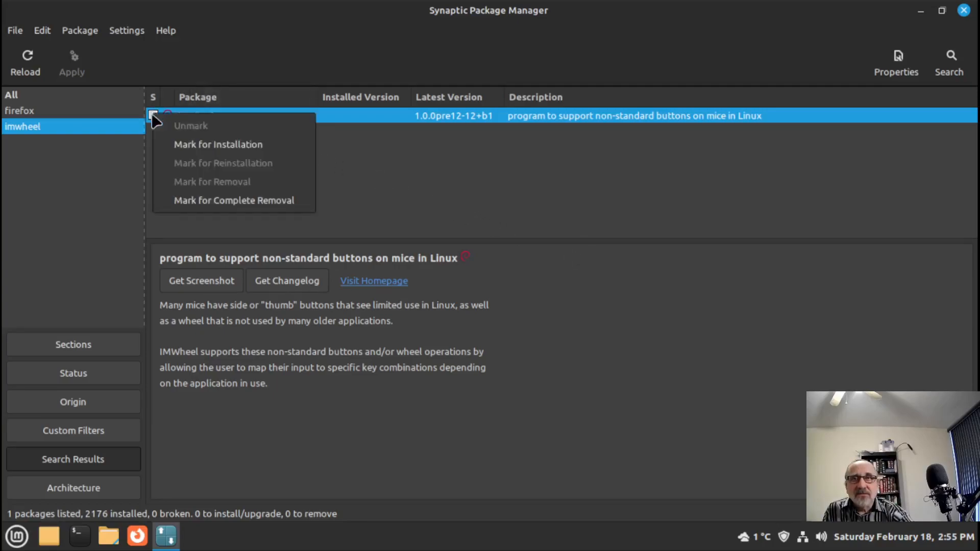
click(230, 145)
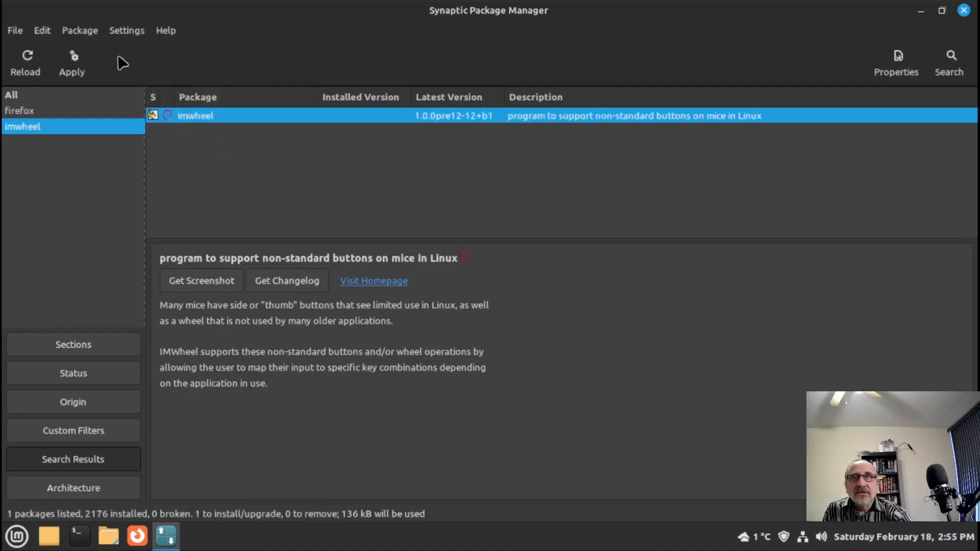
click(73, 60)
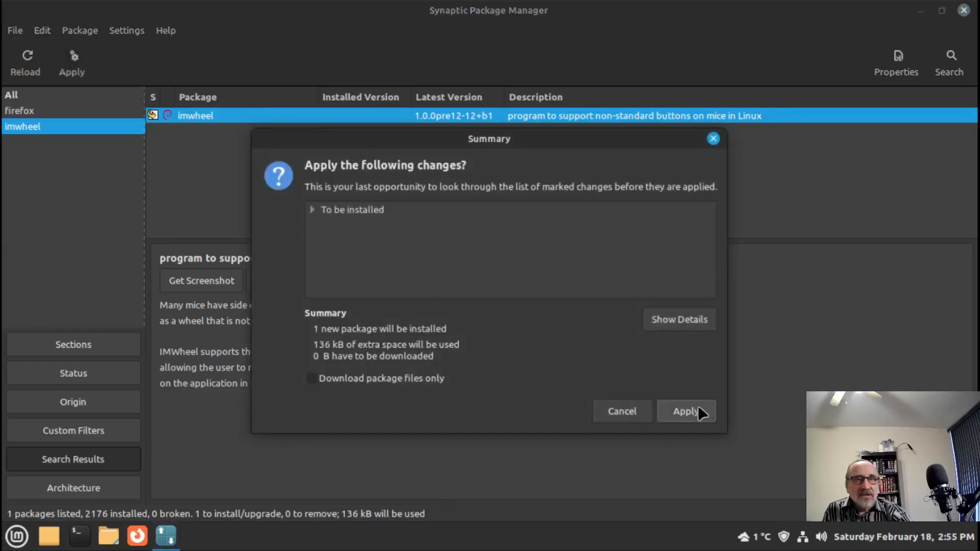
click(312, 209)
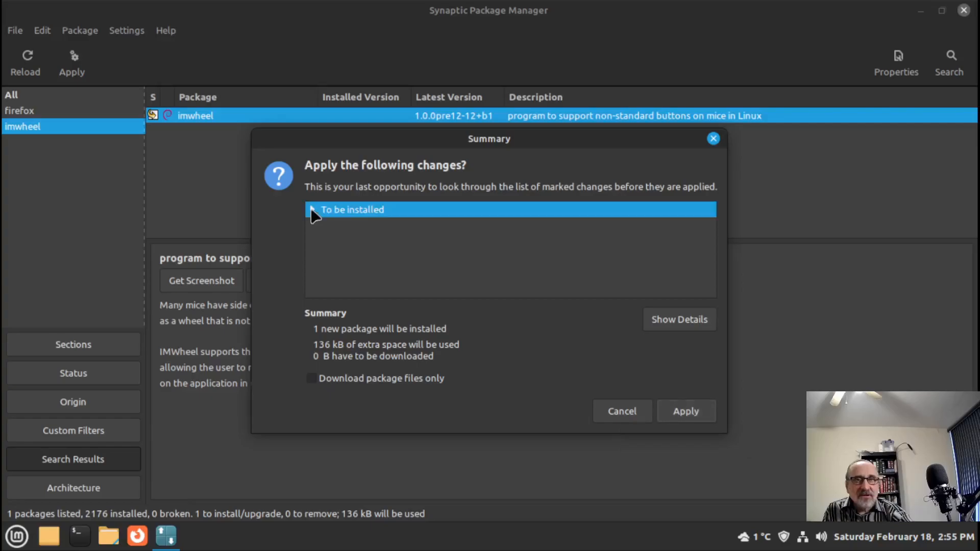
click(366, 224)
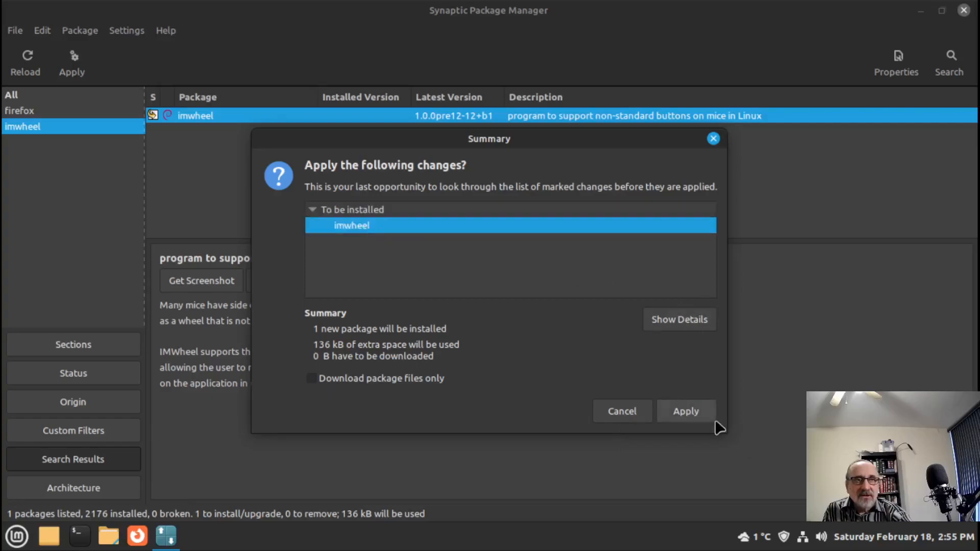
click(697, 409)
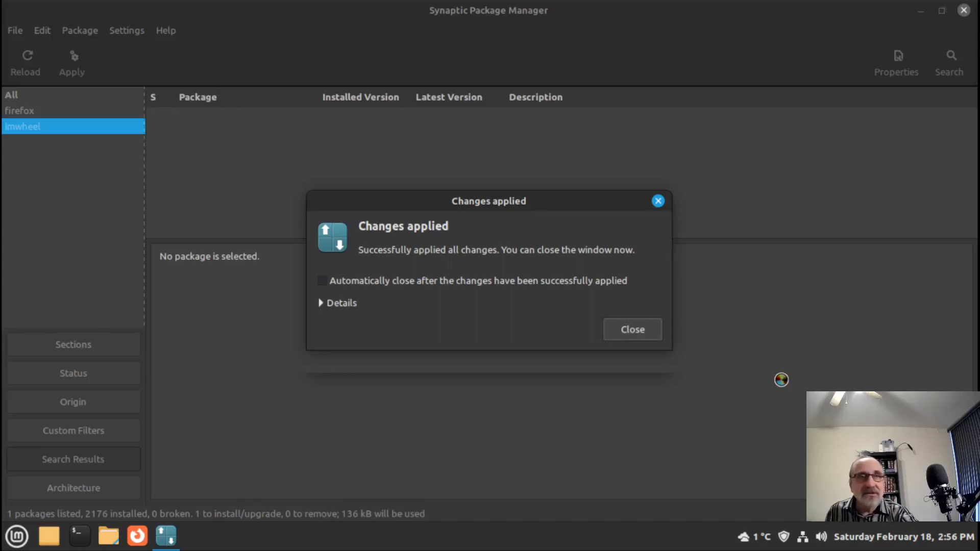
click(633, 329)
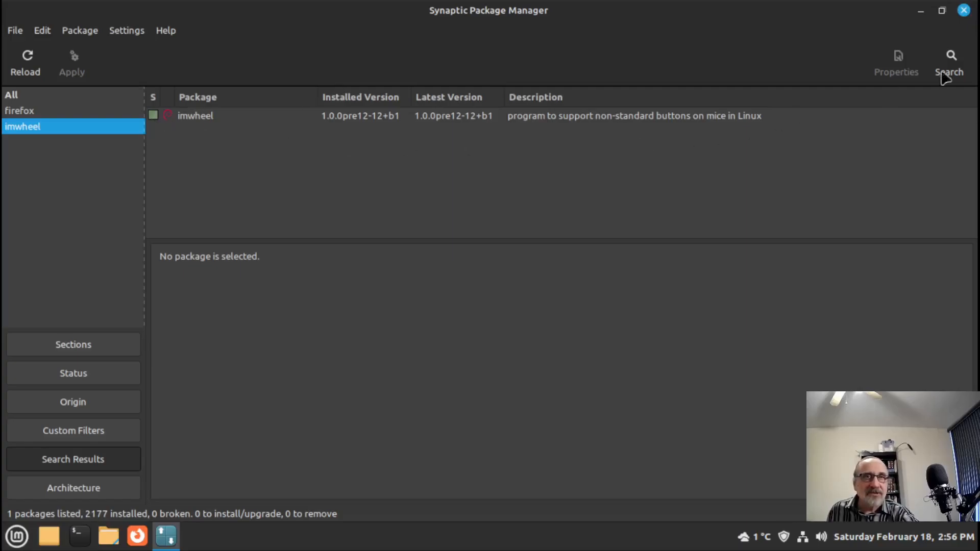
click(964, 11)
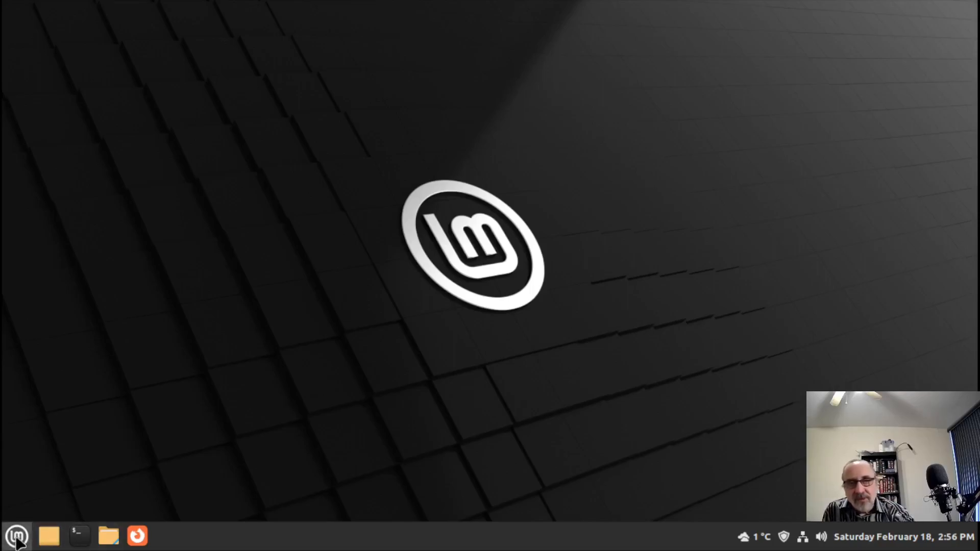
- Open a maximized terminal and erase the partly typed 'git', leaving an empty prompt
click(79, 535)
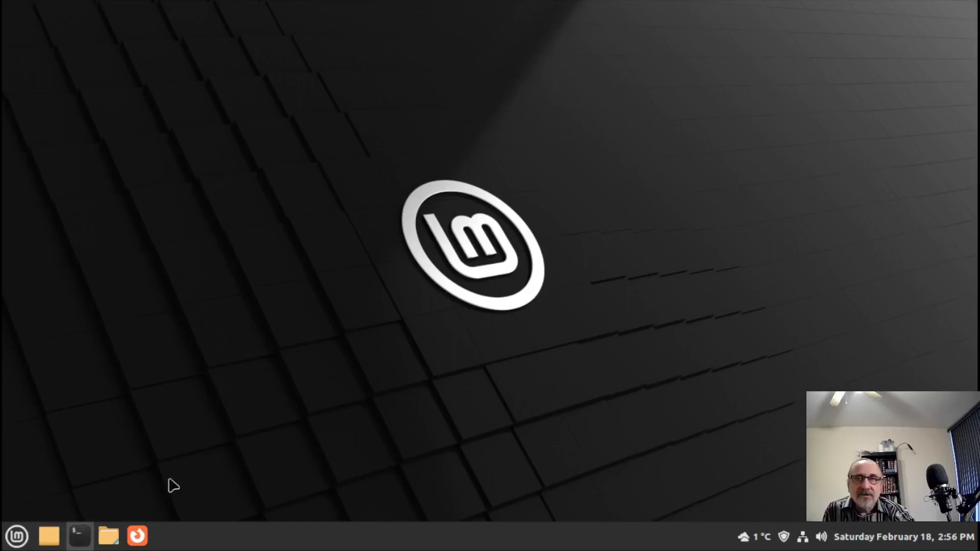
click(774, 38)
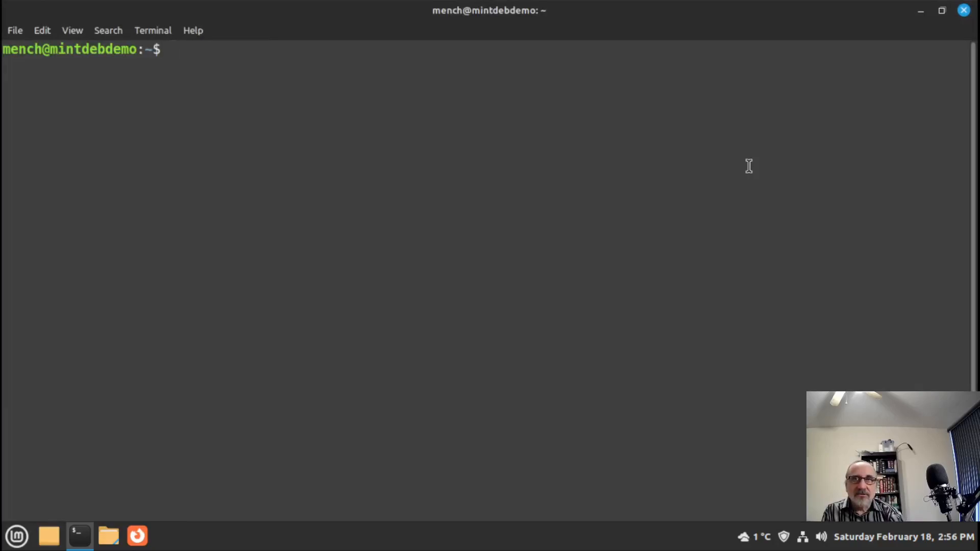
text(git)
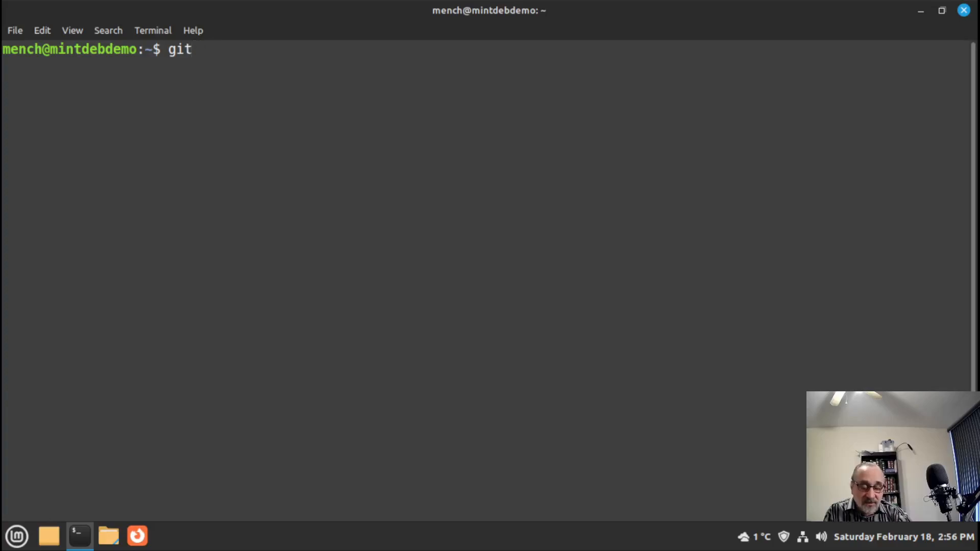
key(BackSpace)
key(BackSpace)
key(BackSpace)
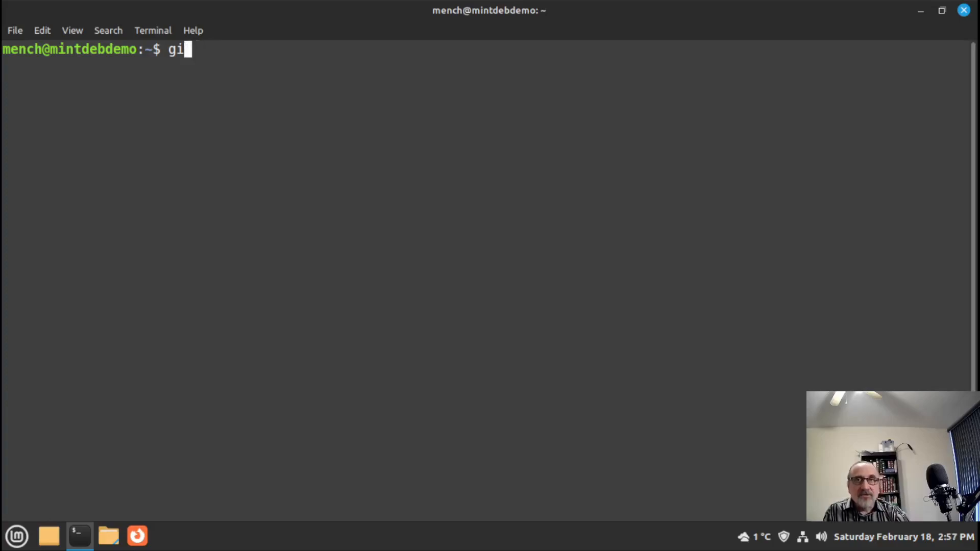
- Search Software Manager for 'git', confirm Git 1:2.30.2-1+deb11u1 is installed, then close it
click(18, 536)
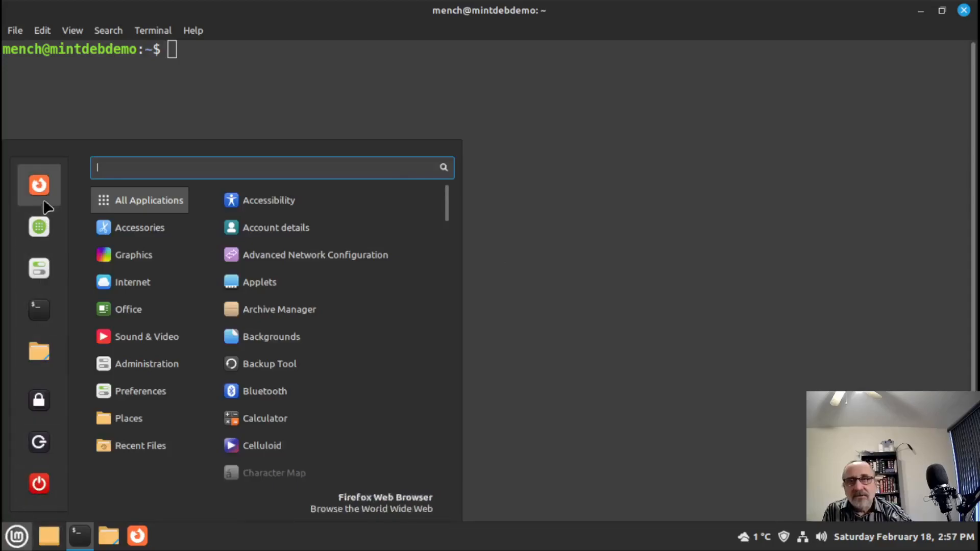
click(36, 228)
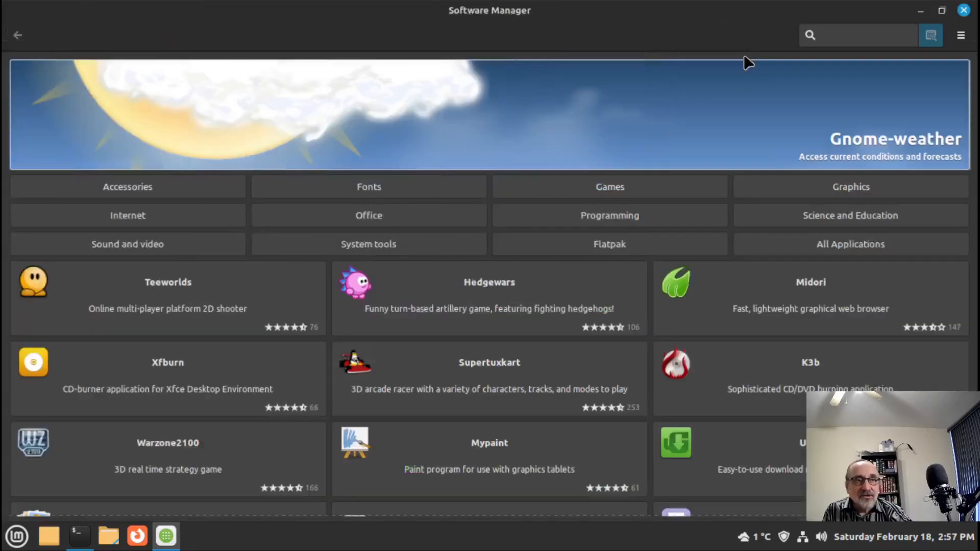
click(741, 29)
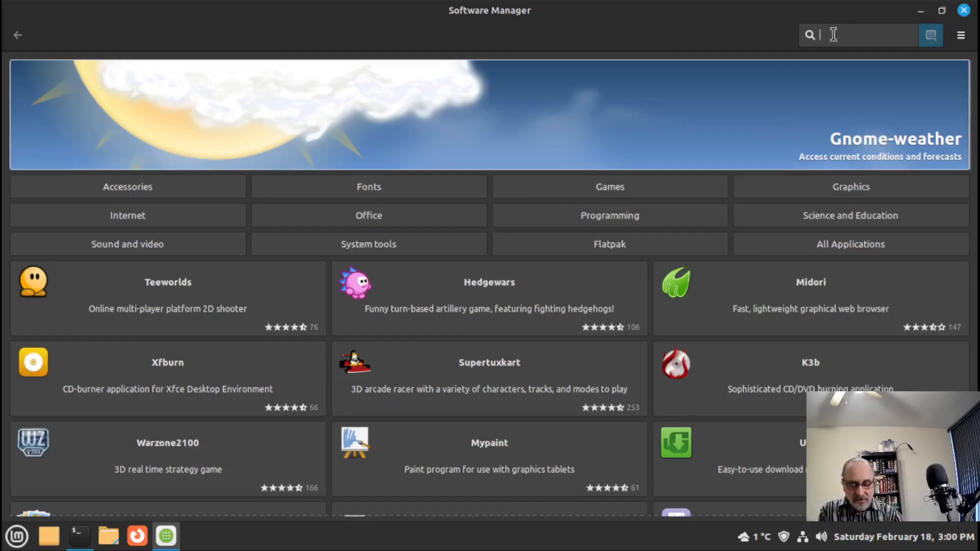
text(git)
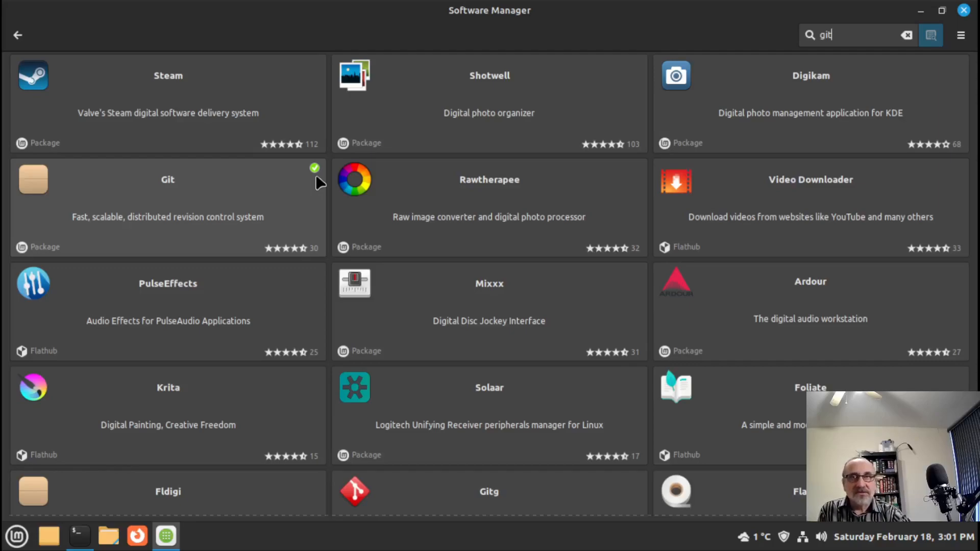
click(208, 197)
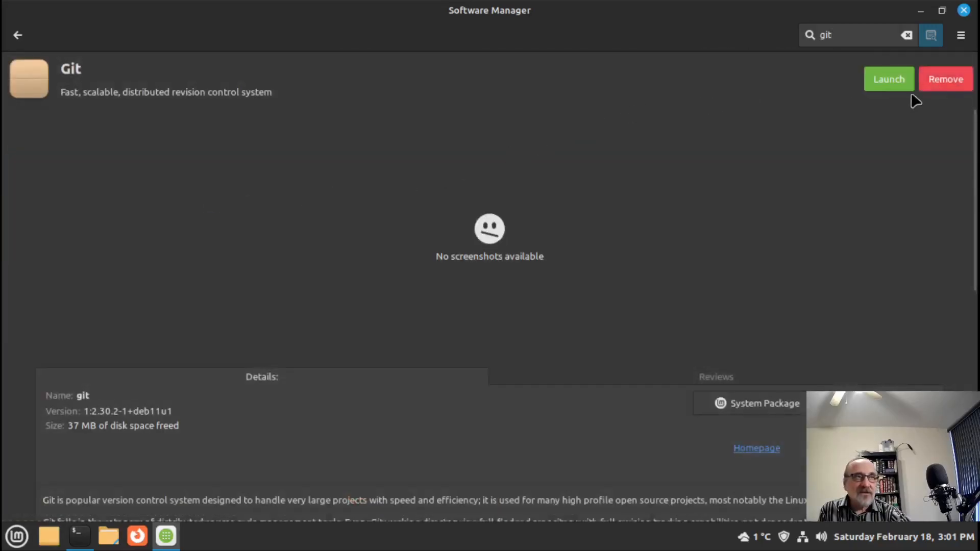
click(964, 11)
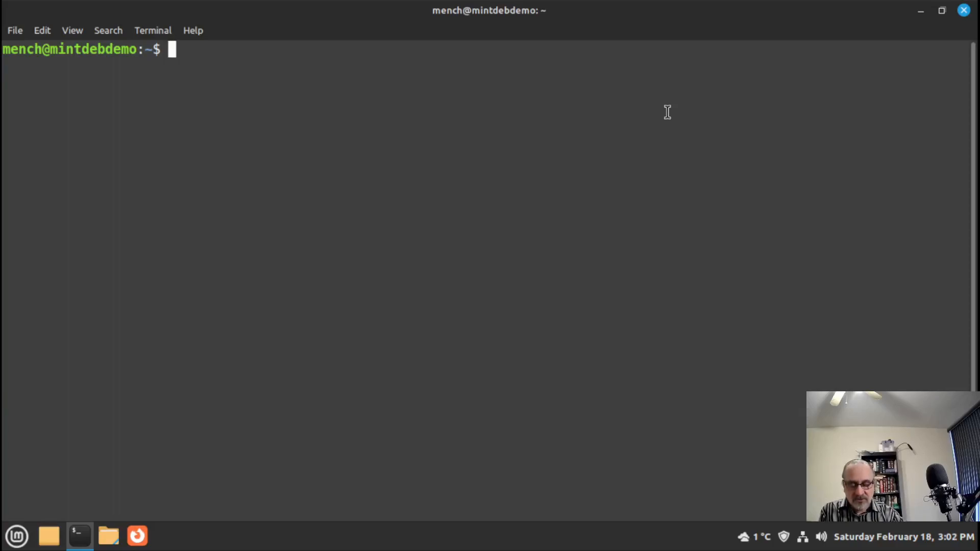
text(sudo a)
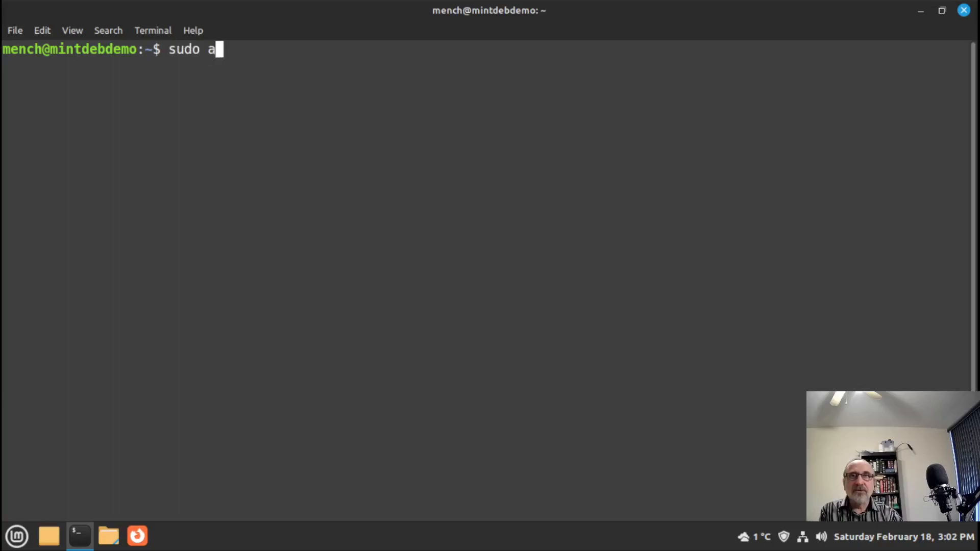
text(pt insta)
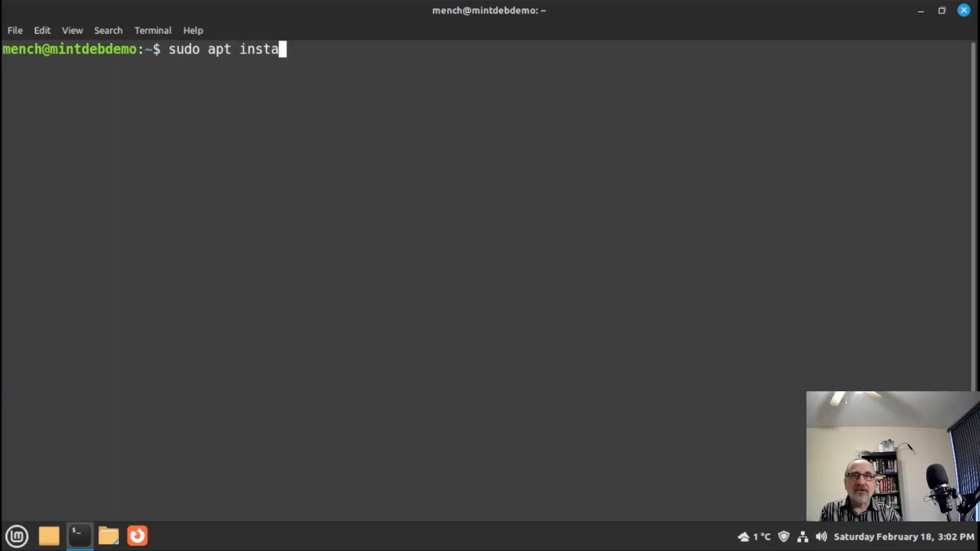
text(ll git)
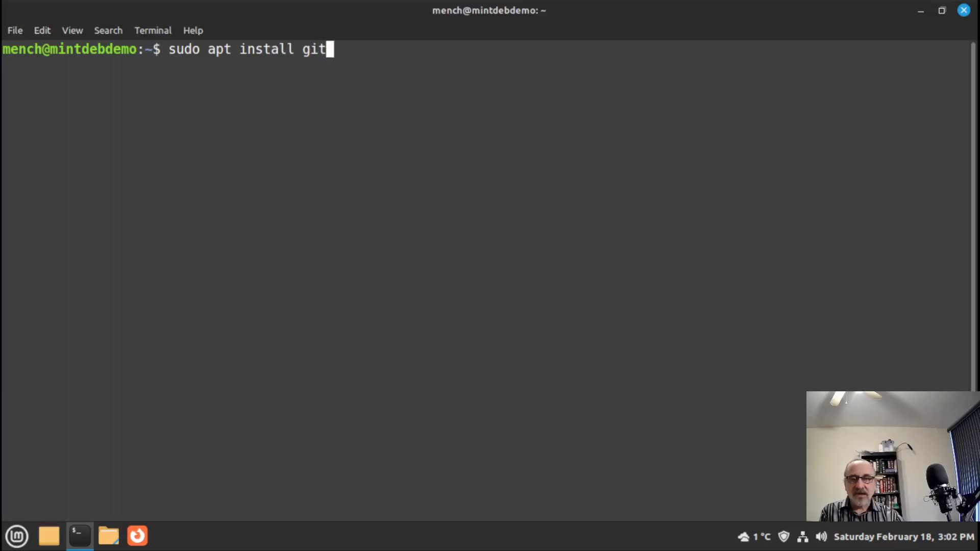
key(BackSpace)
key(BackSpace)
key(BackSpace)
text(firefix)
key(BackSpace)
key(BackSpace)
text(ox)
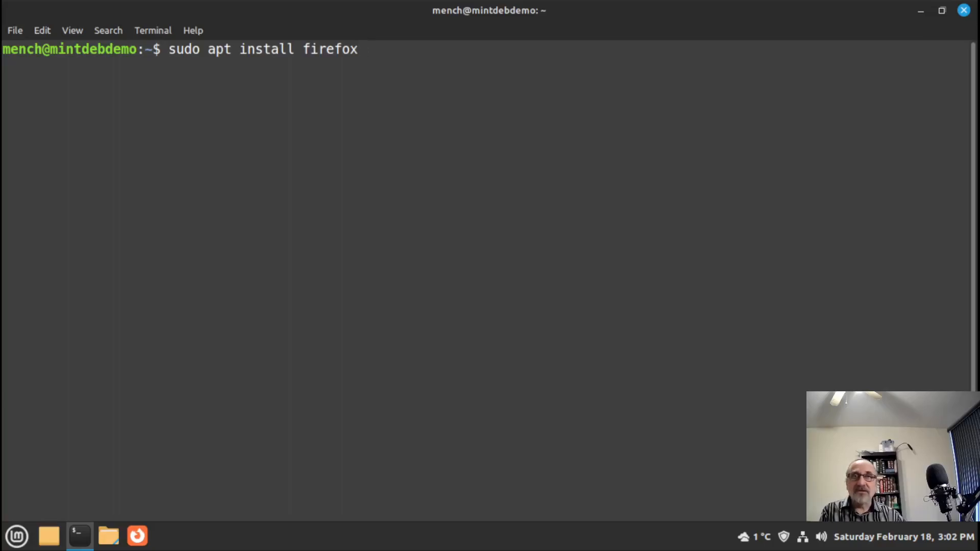
key(BackSpace)
key(BackSpace)
key(BackSpace)
key(BackSpace)
key(BackSpace)
key(BackSpace)
key(BackSpace)
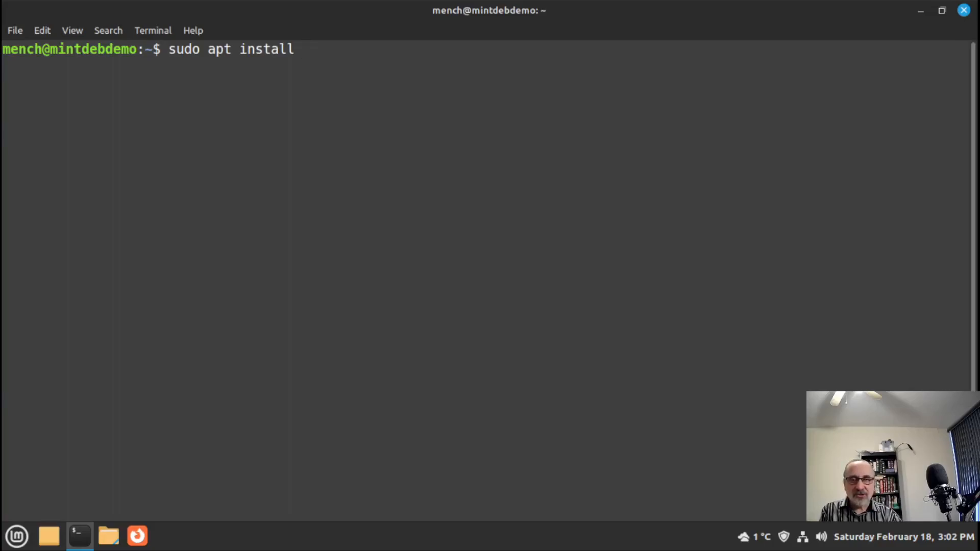
text(imwheel)
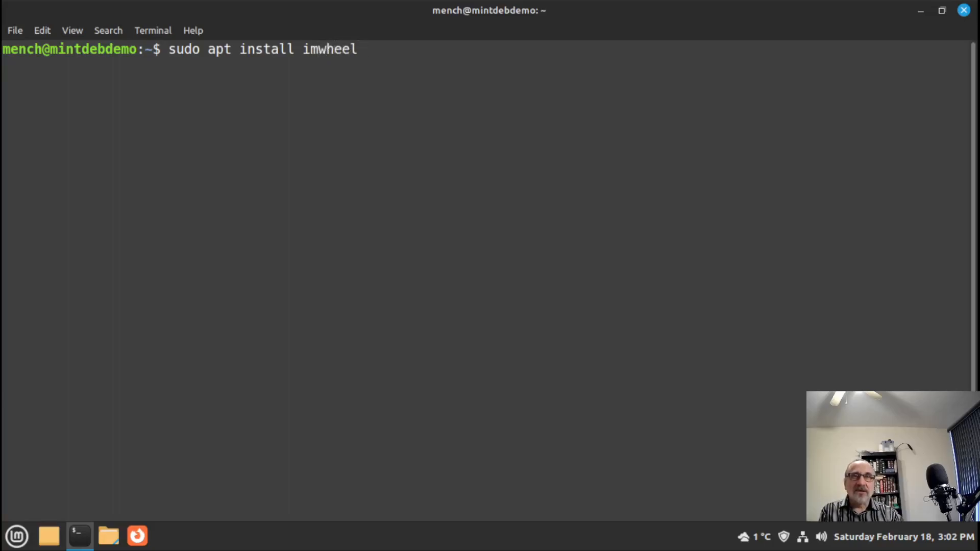
key(BackSpace)
key(BackSpace)
key(BackSpace)
key(BackSpace)
key(BackSpace)
key(BackSpace)
key(BackSpace)
key(BackSpace)
key(BackSpace)
key(BackSpace)
key(BackSpace)
key(BackSpace)
key(BackSpace)
key(BackSpace)
key(BackSpace)
key(BackSpace)
key(BackSpace)
key(BackSpace)
key(BackSpace)
key(BackSpace)
key(BackSpace)
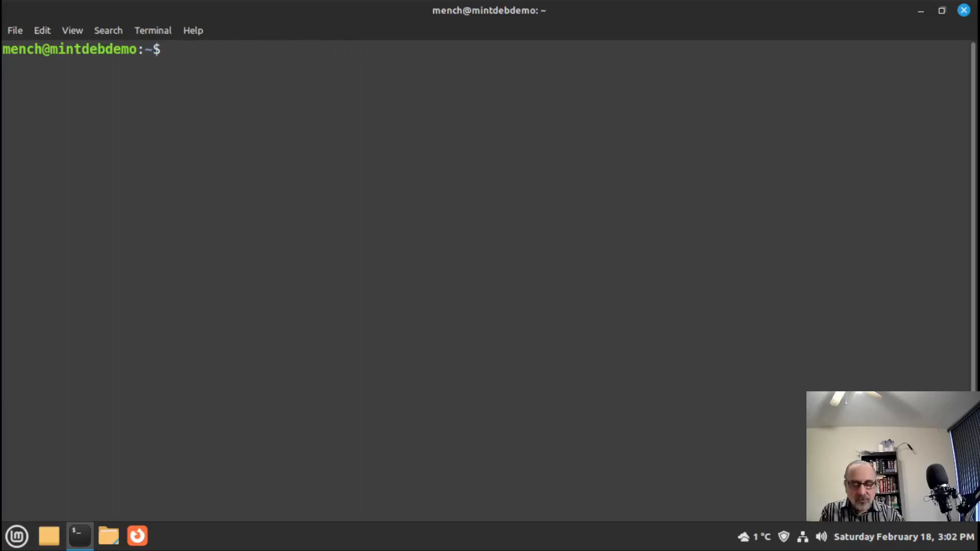
text(git clone )
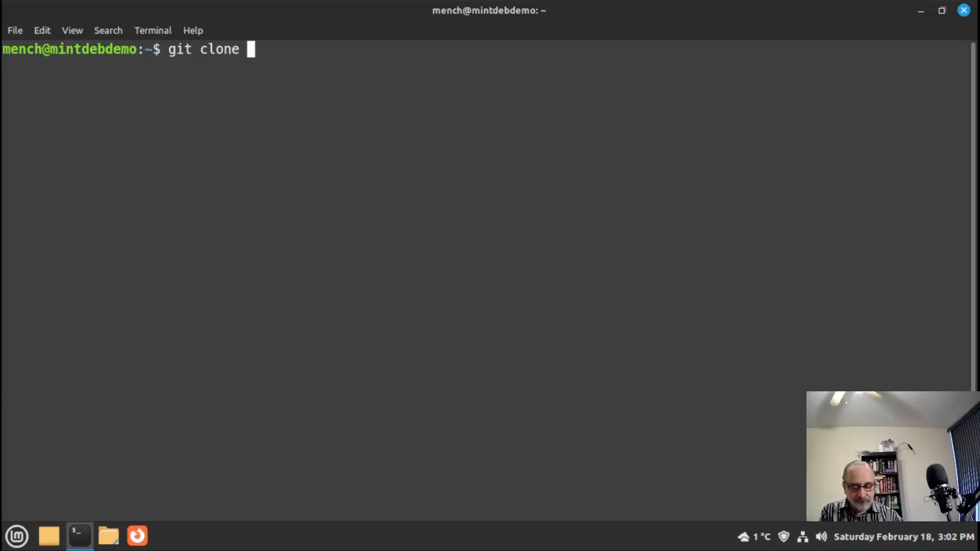
text(https)
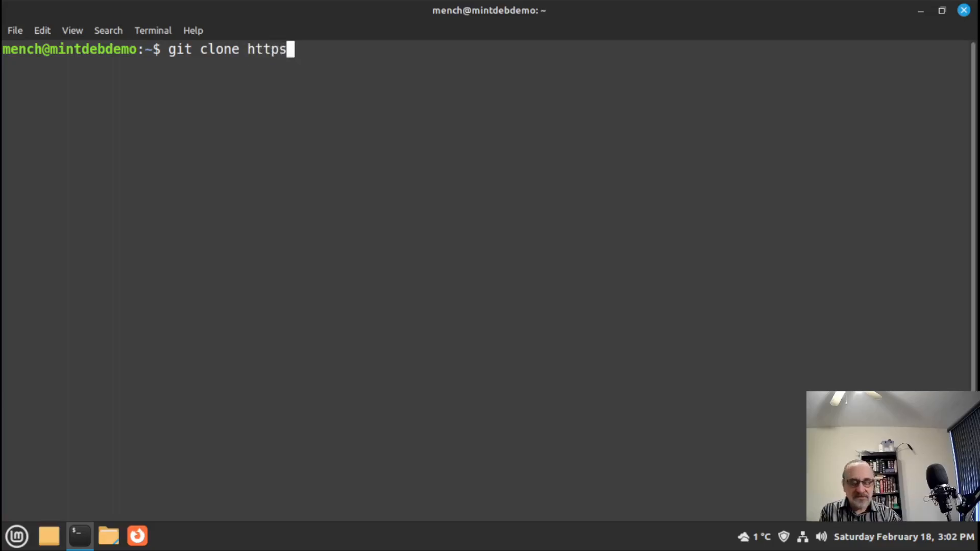
text(://)
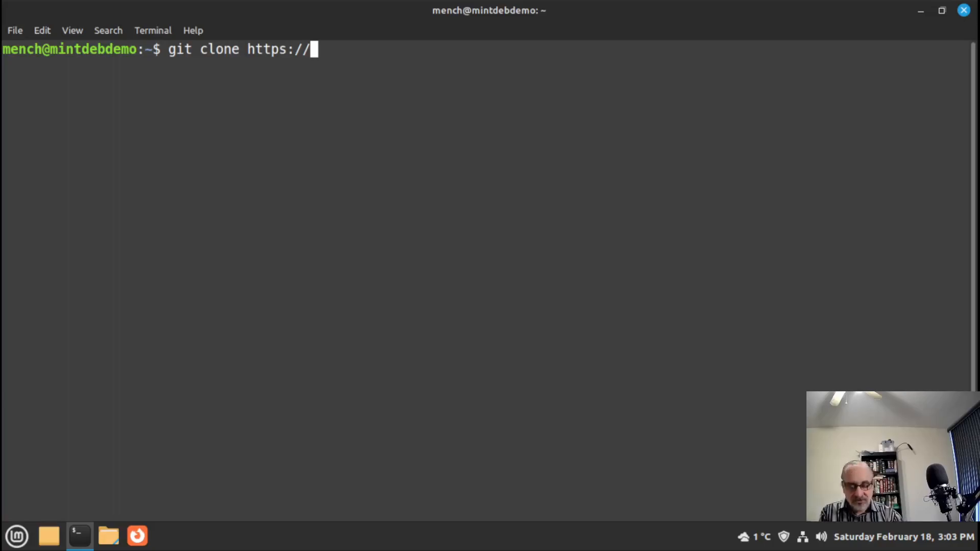
- Clone gitlab.com/artibus1/mench.git, list the mench folder's files, and close the terminal
text(gitla)
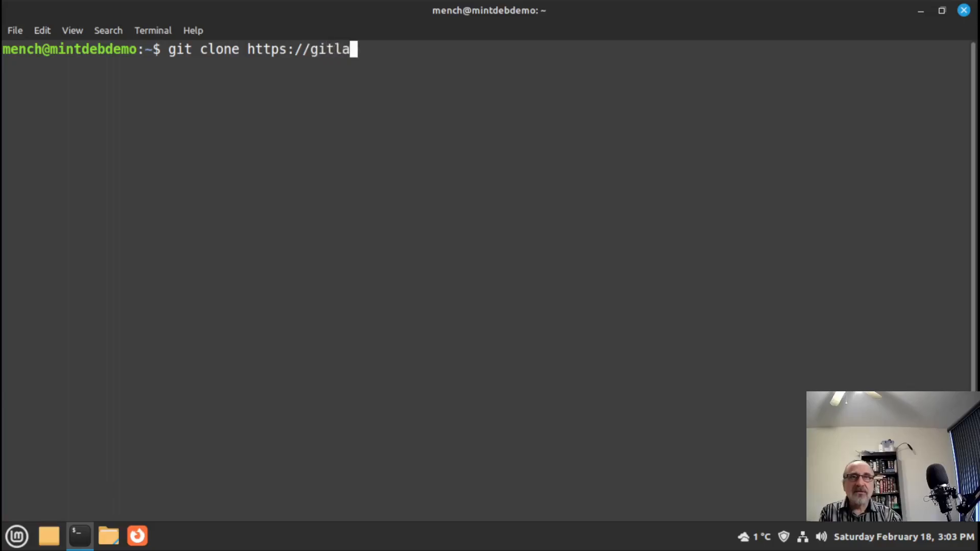
text(b.com/)
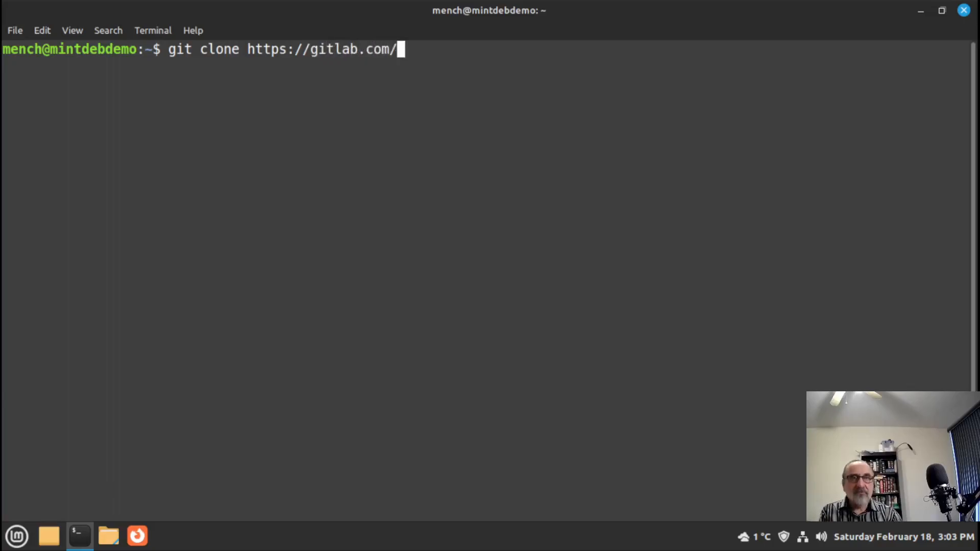
text(artibus)
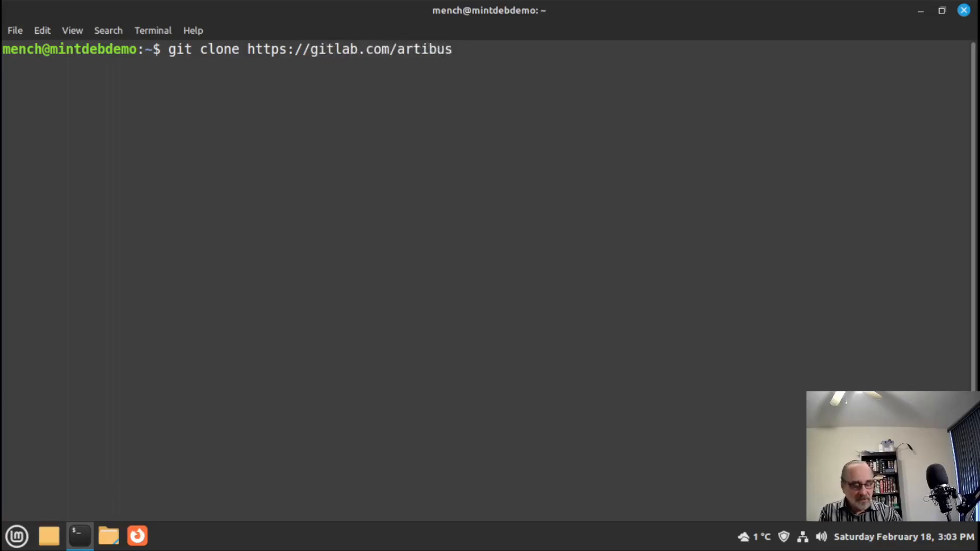
text(1/)
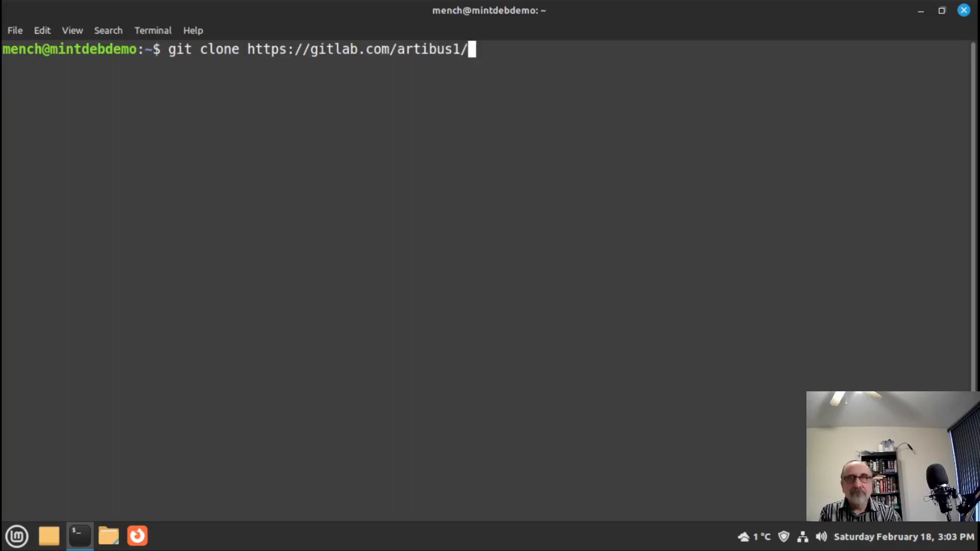
text(men)
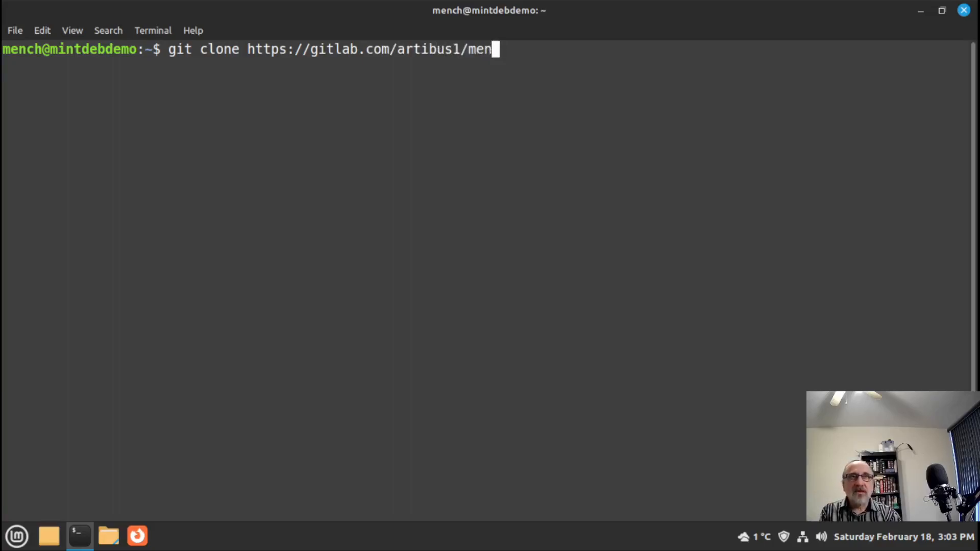
text(ch.)
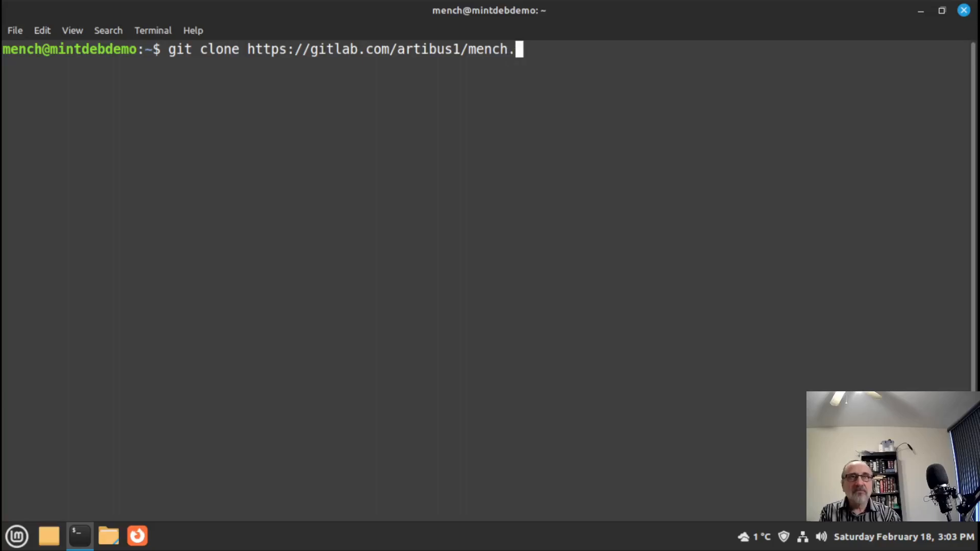
text(git)
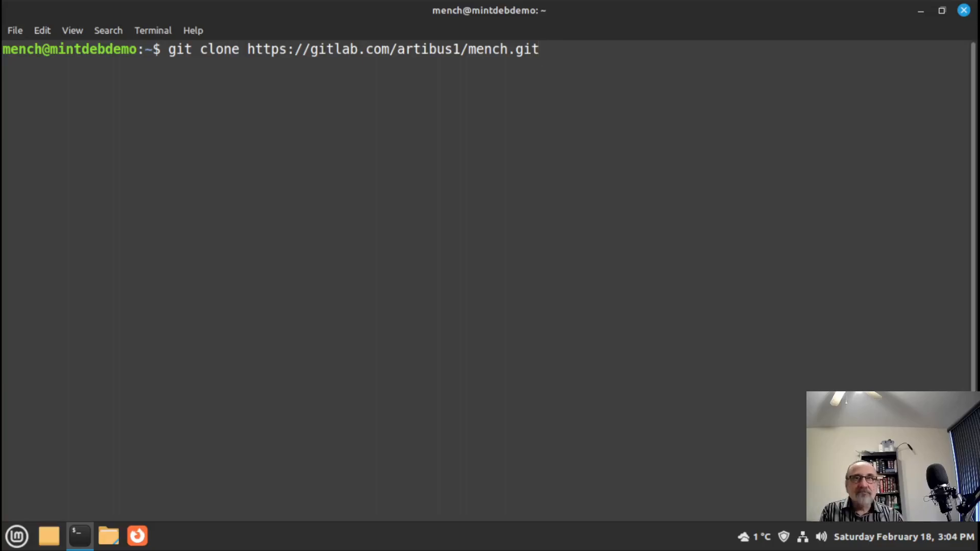
key(Return)
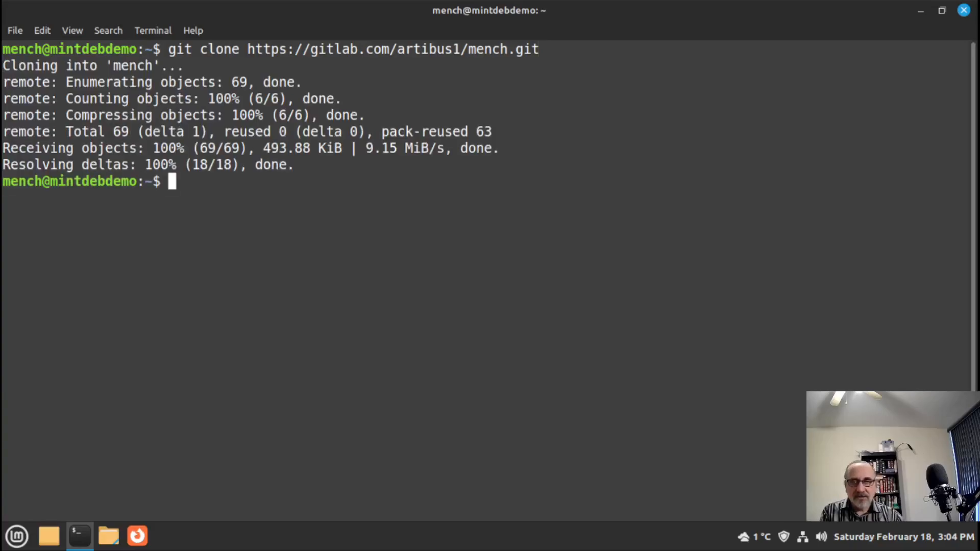
text(cd mench)
key(Return)
text(ls)
key(Return)
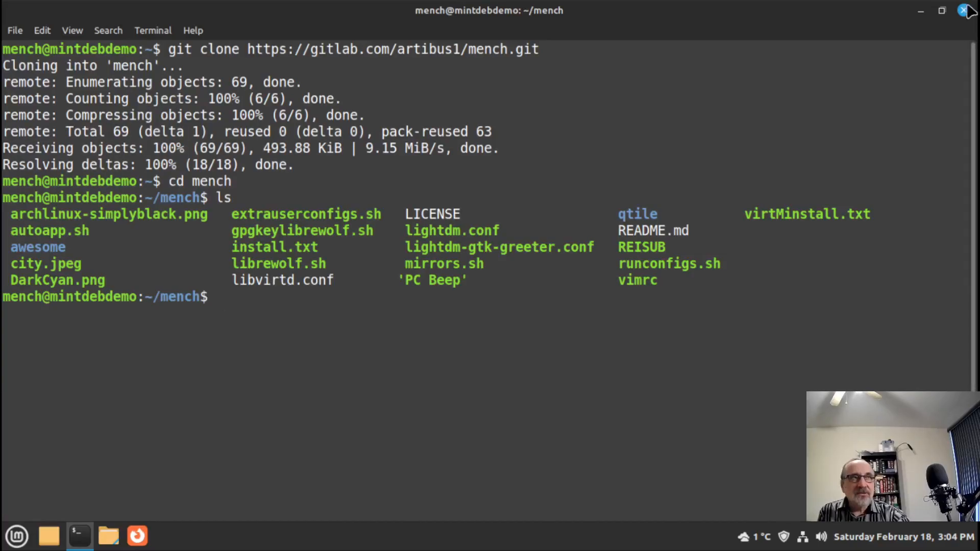
click(963, 10)
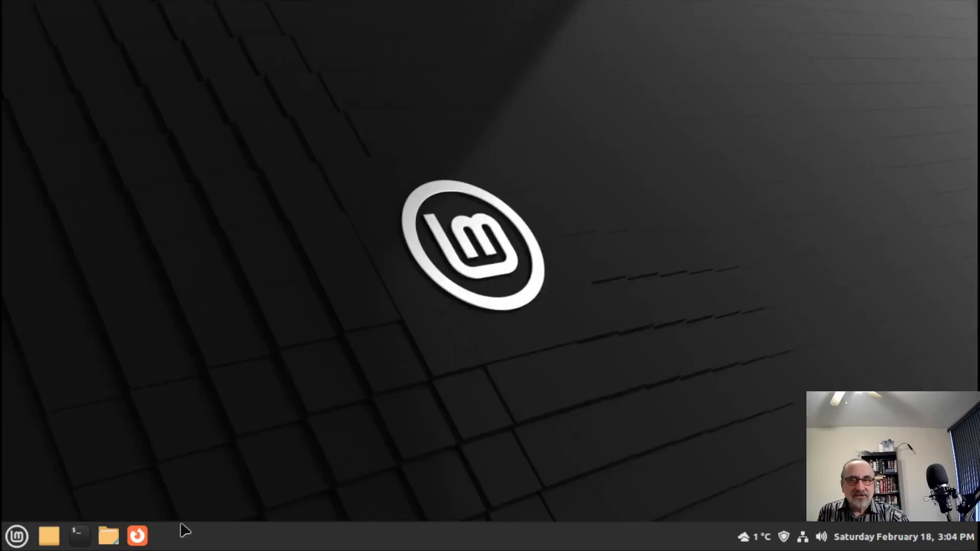
- Open the Home folder in Nemo, turn Show Hidden Files on, then back off
click(108, 537)
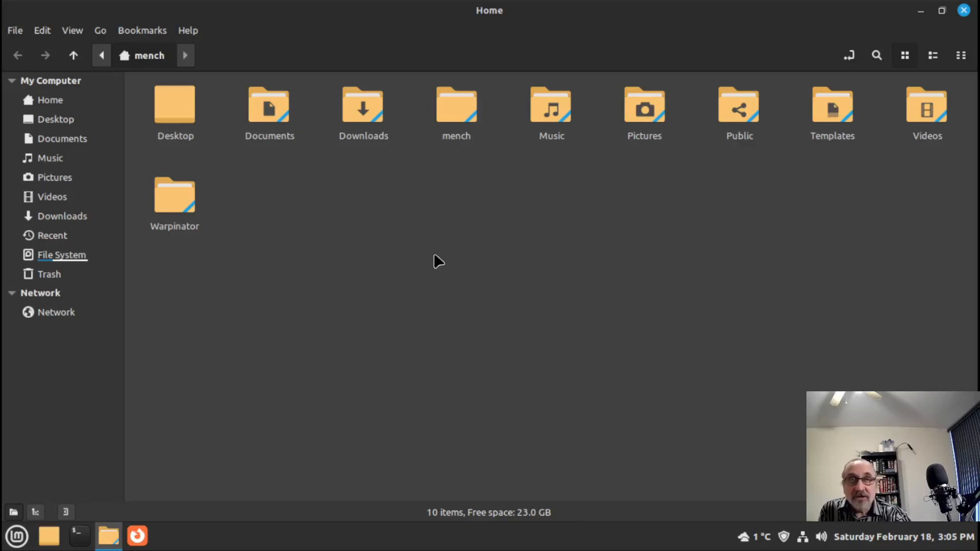
right_click(401, 266)
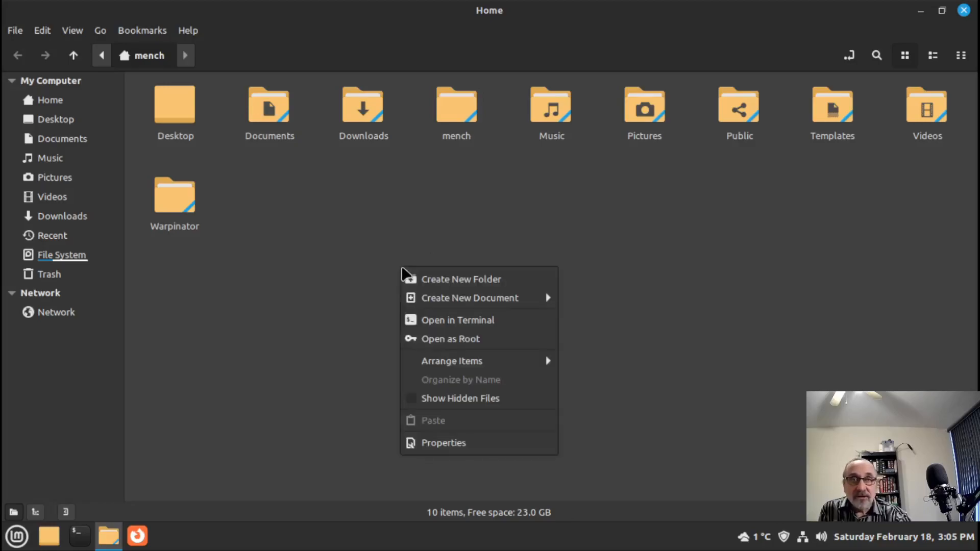
click(453, 401)
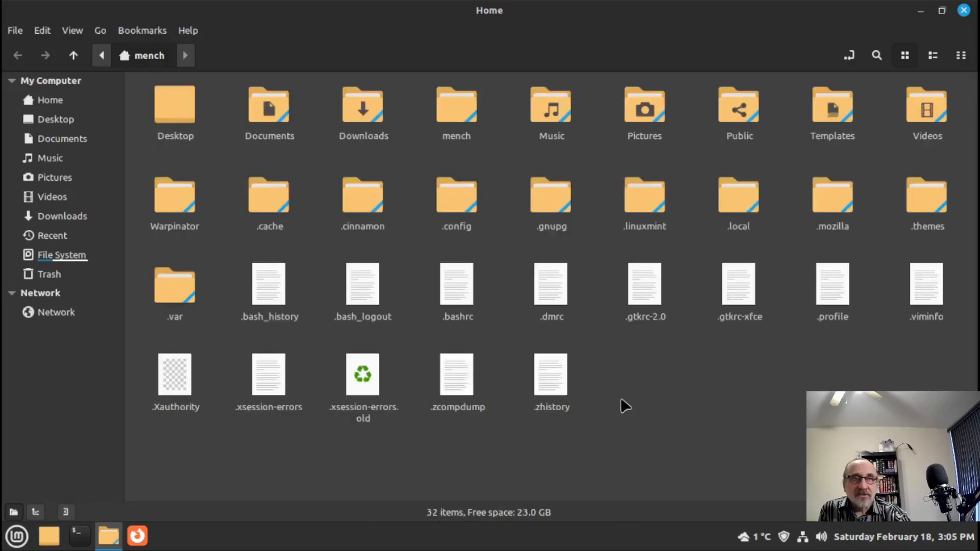
right_click(646, 357)
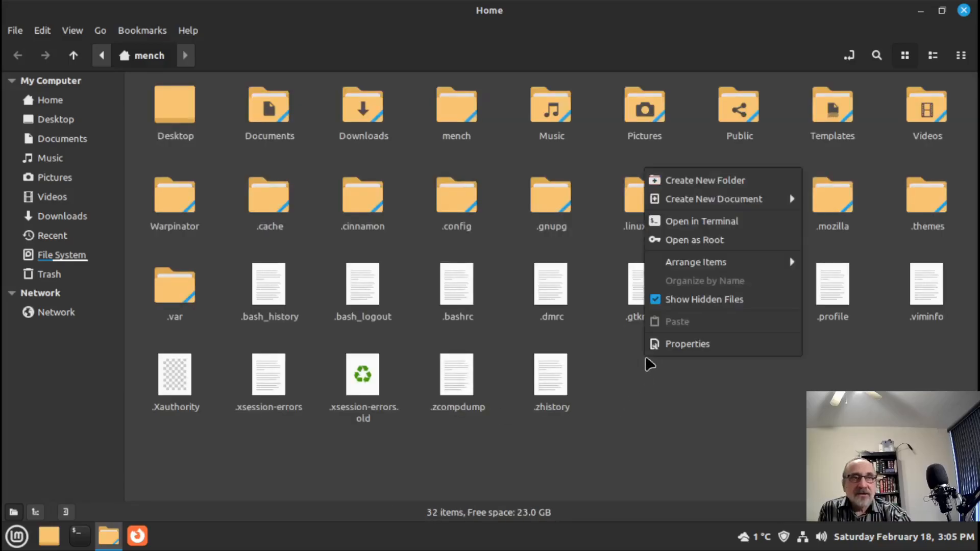
click(670, 300)
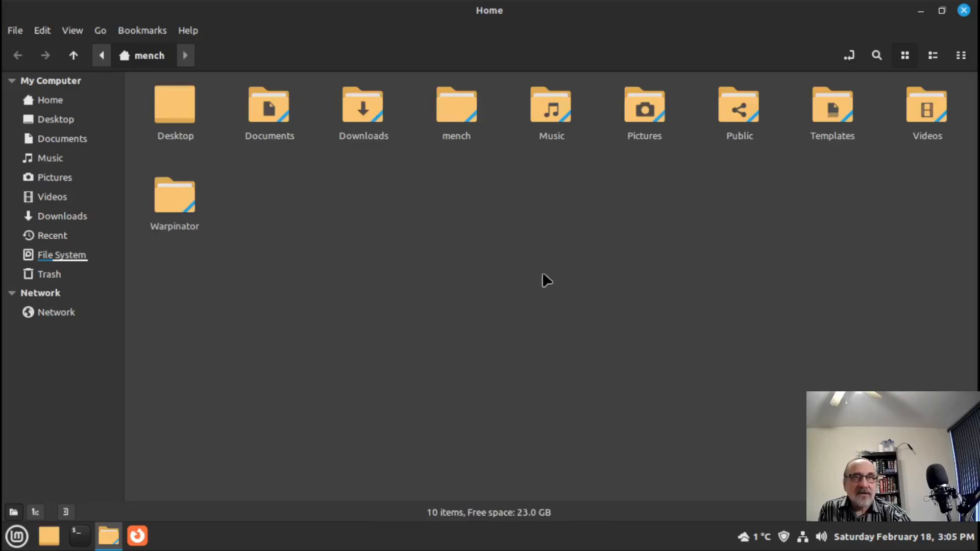
- Show hidden files in mench and copy .imwheelrc from there into the Home folder
double_click(457, 110)
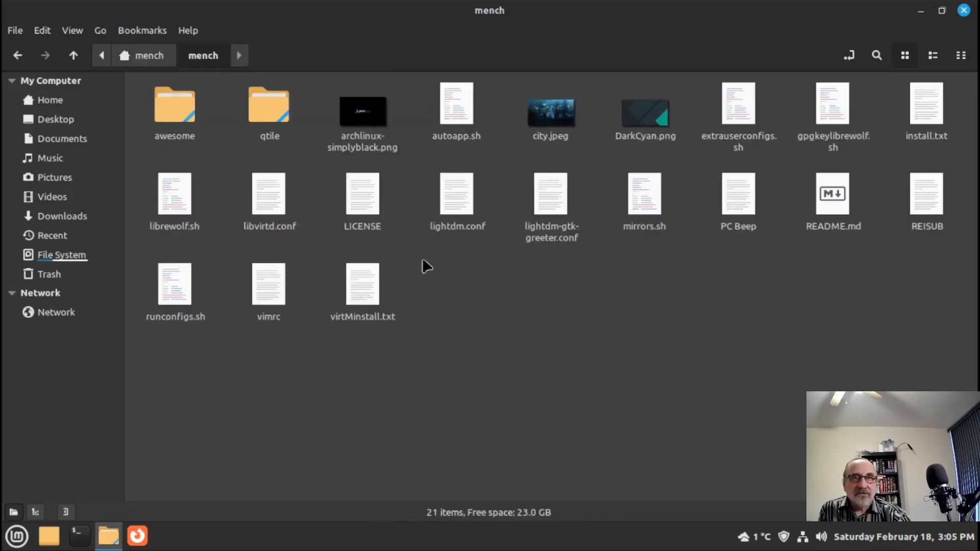
right_click(442, 301)
click(485, 430)
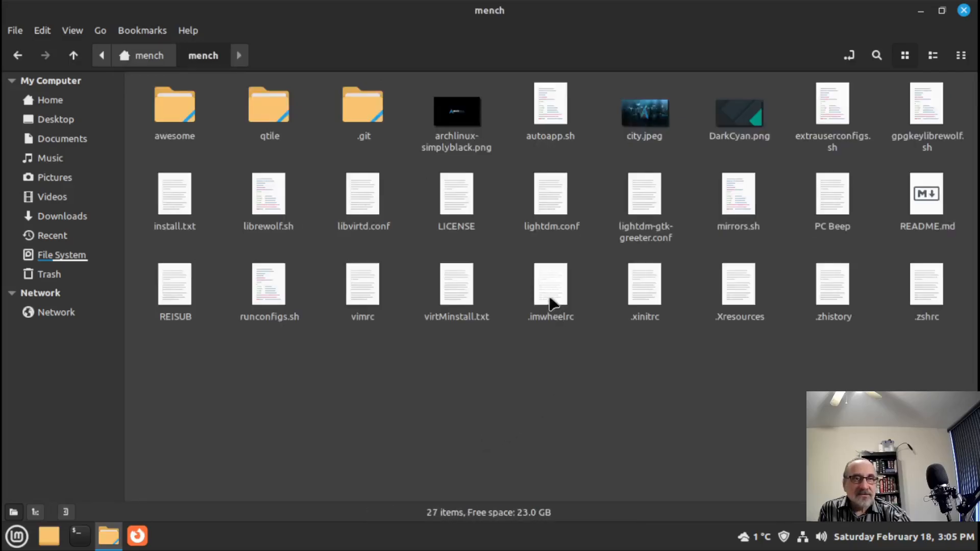
click(552, 302)
right_click(550, 298)
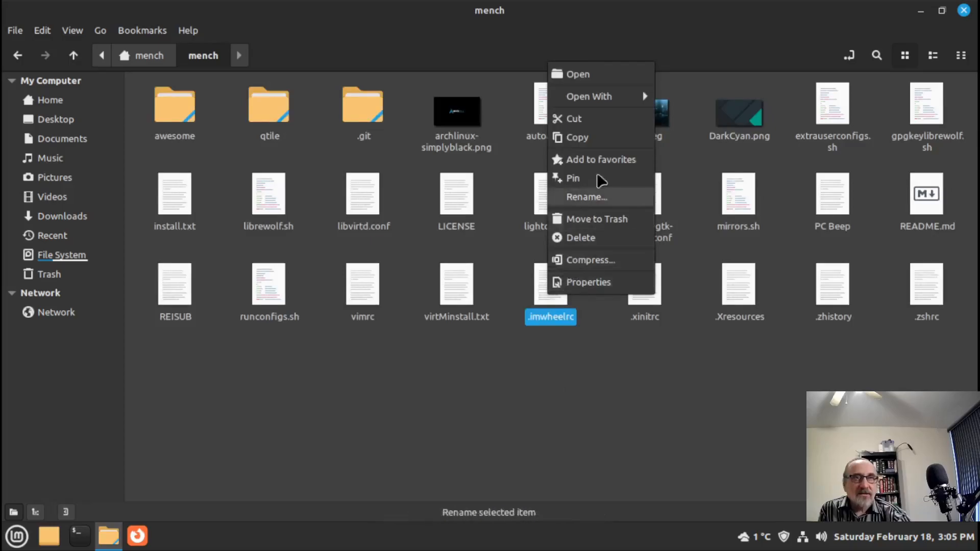
click(589, 137)
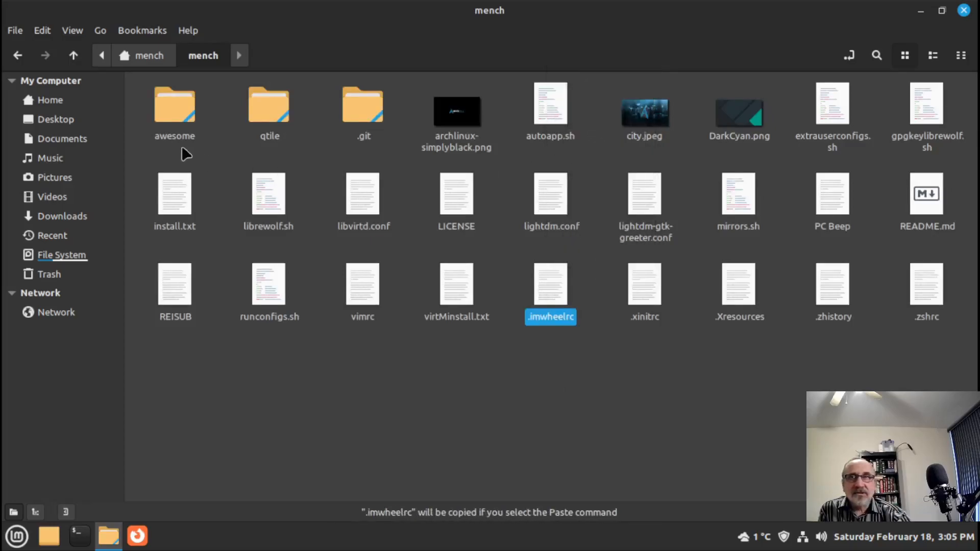
click(59, 97)
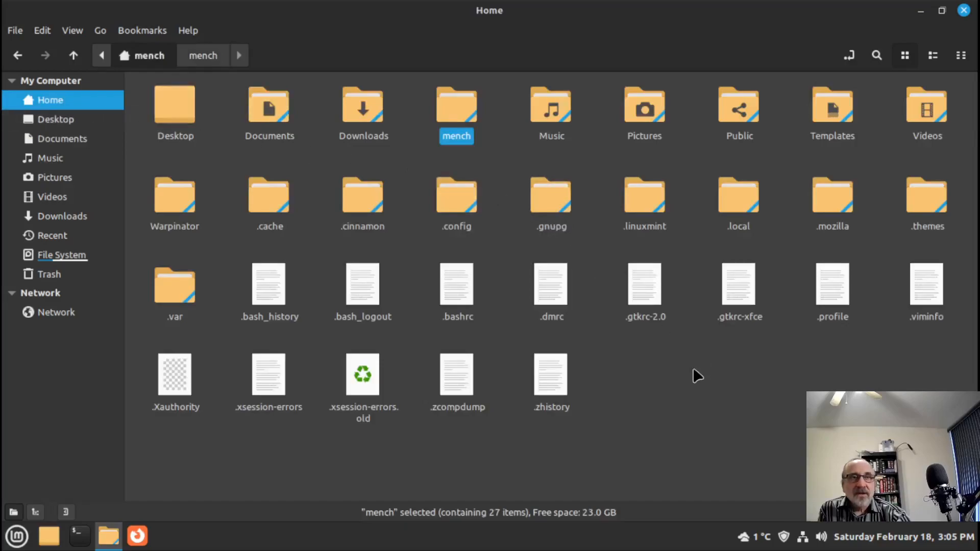
right_click(676, 377)
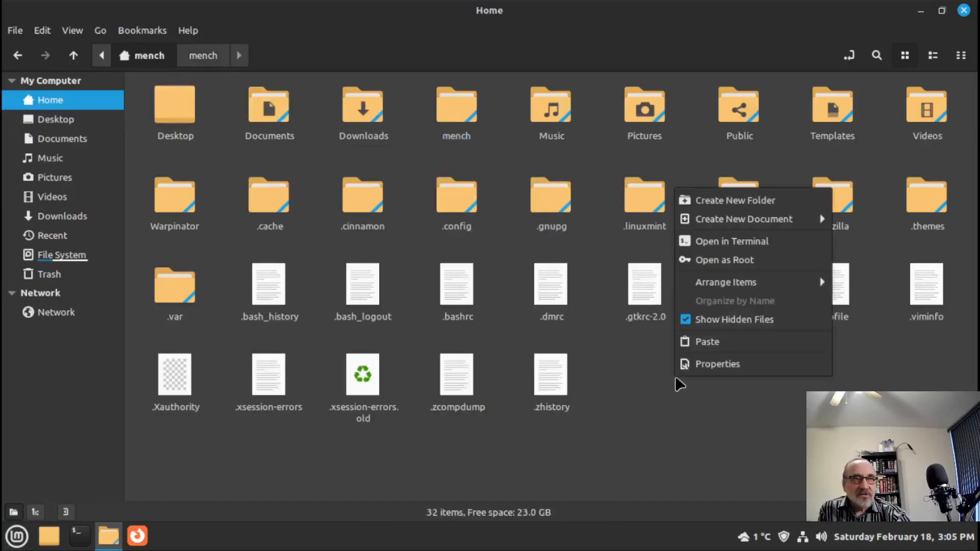
click(714, 342)
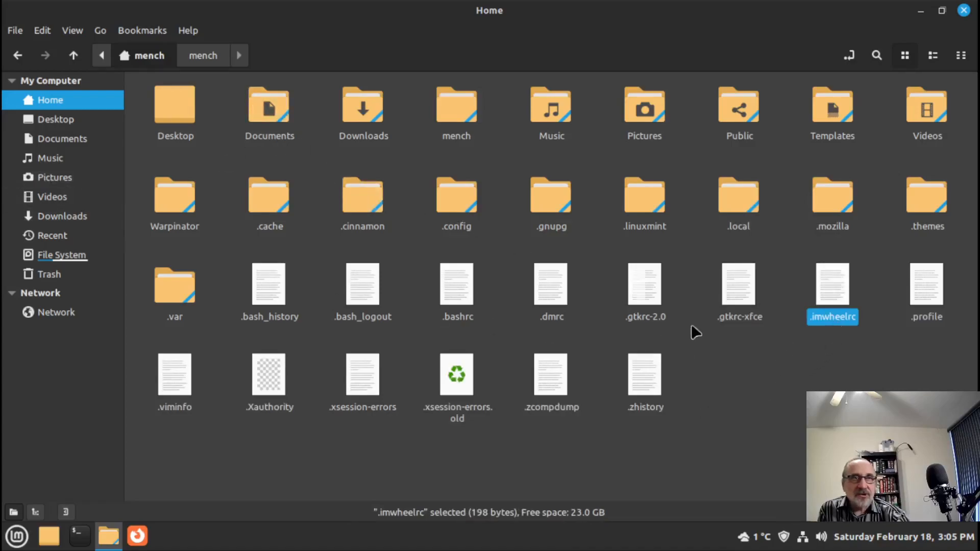
- Recheck .imwheelrc in mench, hide hidden files in Home again, and close Nemo
click(451, 108)
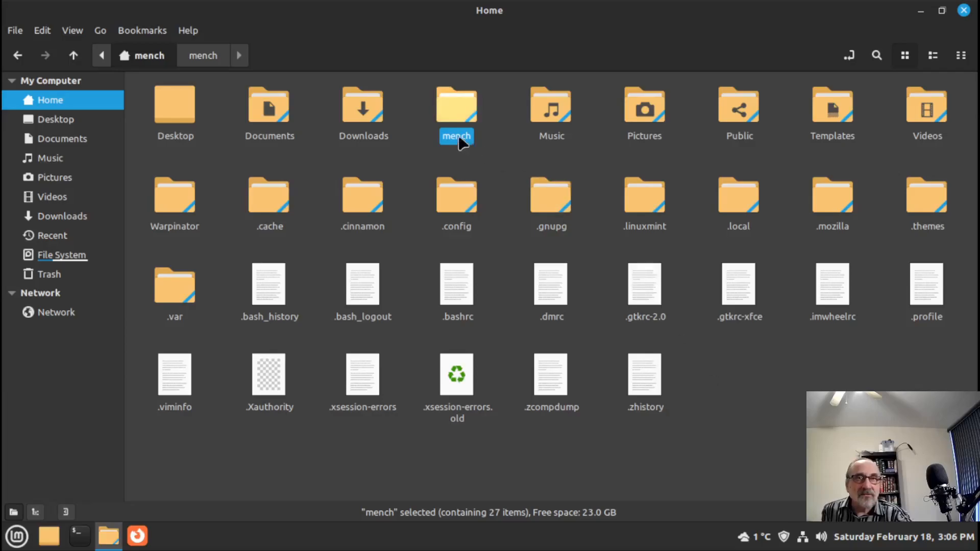
double_click(454, 118)
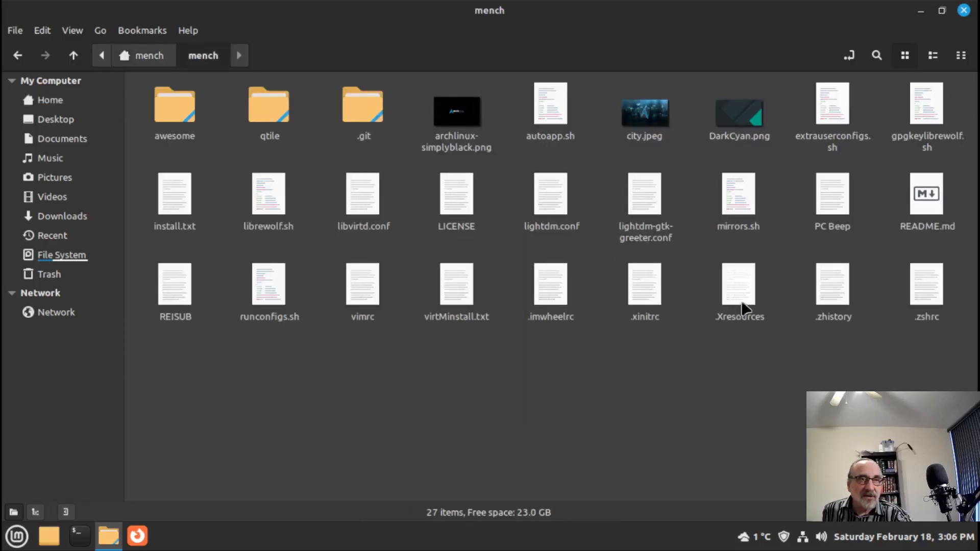
click(554, 293)
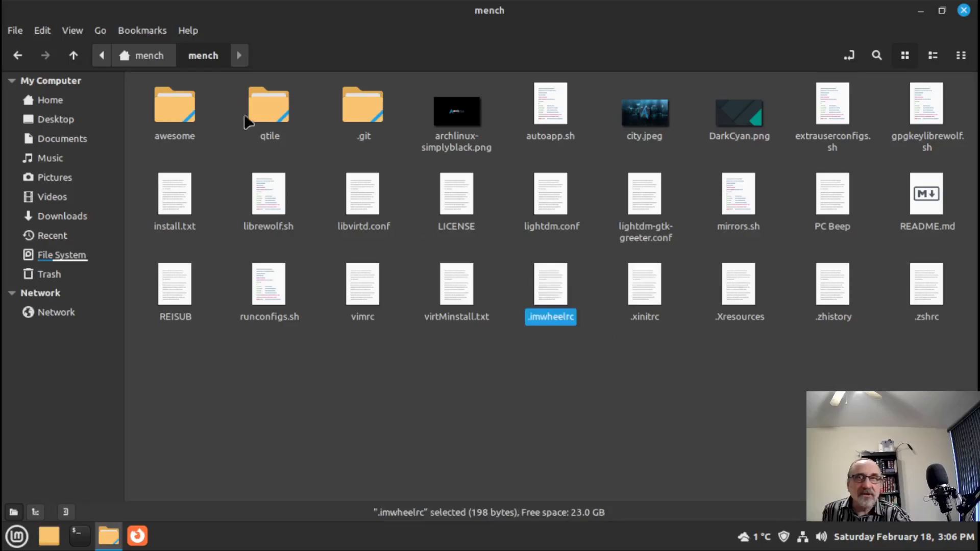
click(41, 100)
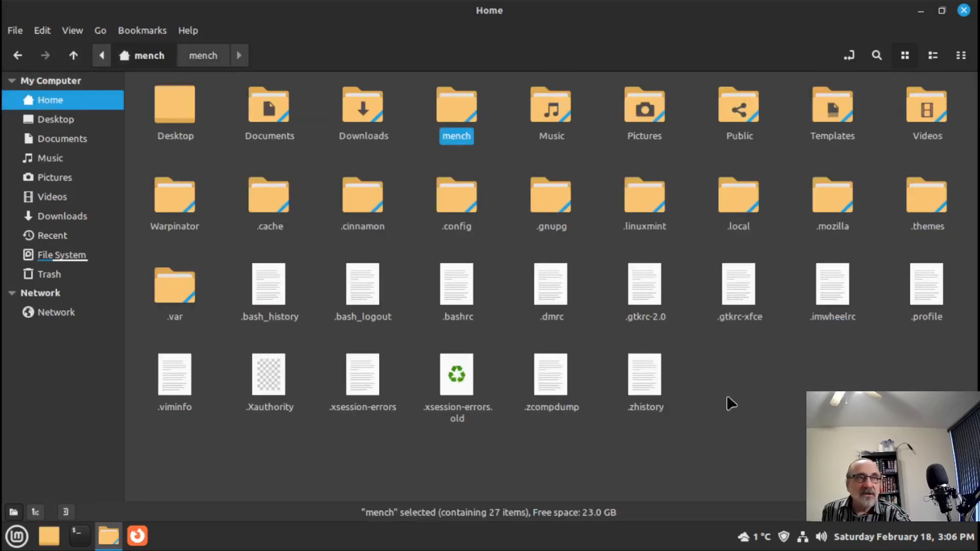
right_click(734, 379)
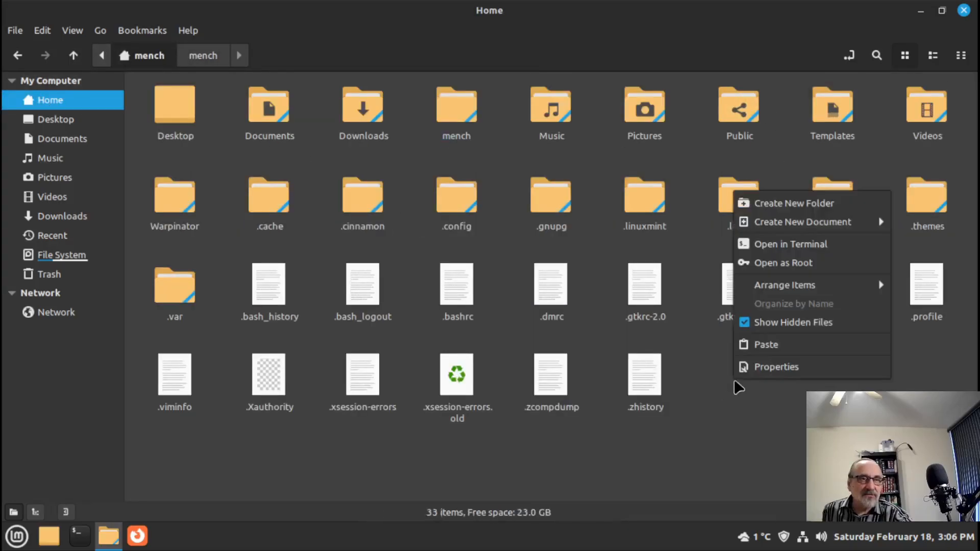
click(778, 320)
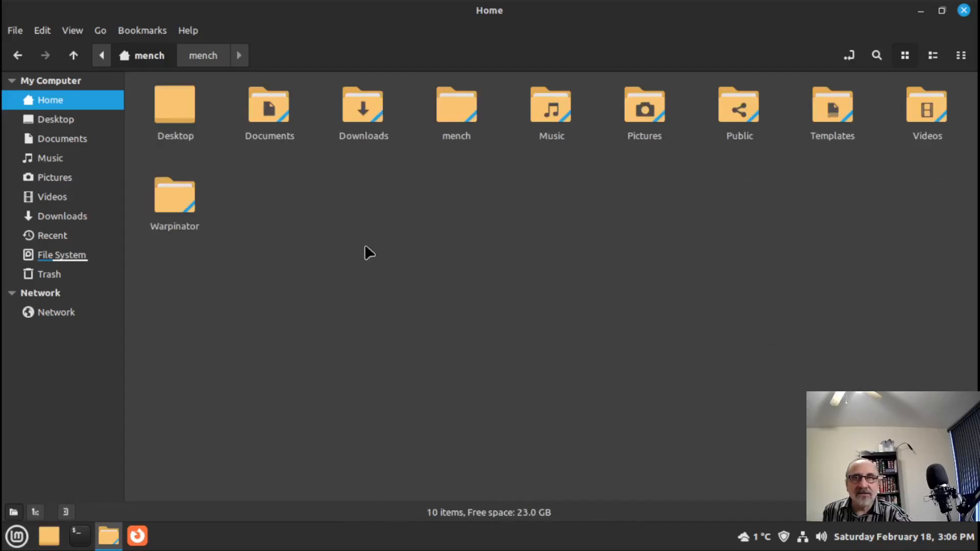
click(967, 11)
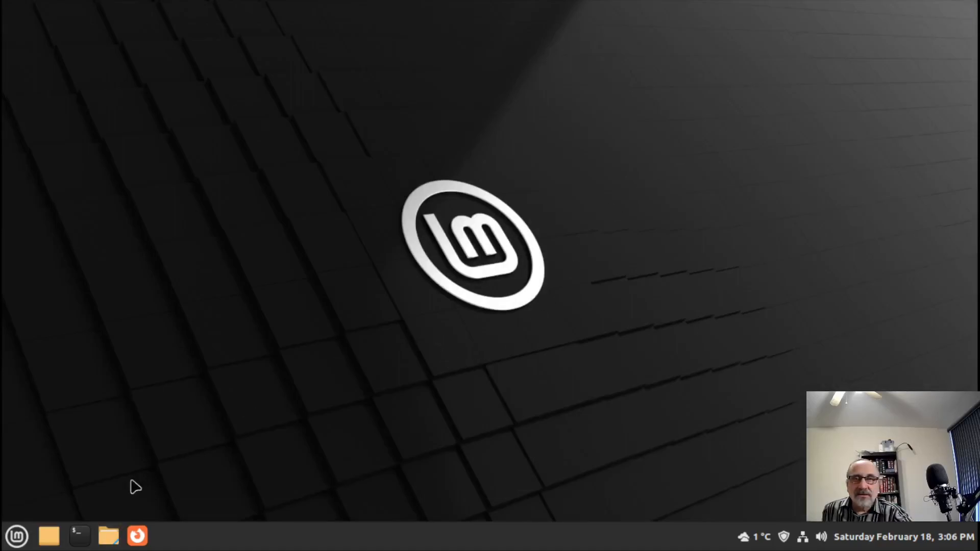
- Launch System Settings from the Mint menu, maximize it, and open Startup Applications
click(11, 540)
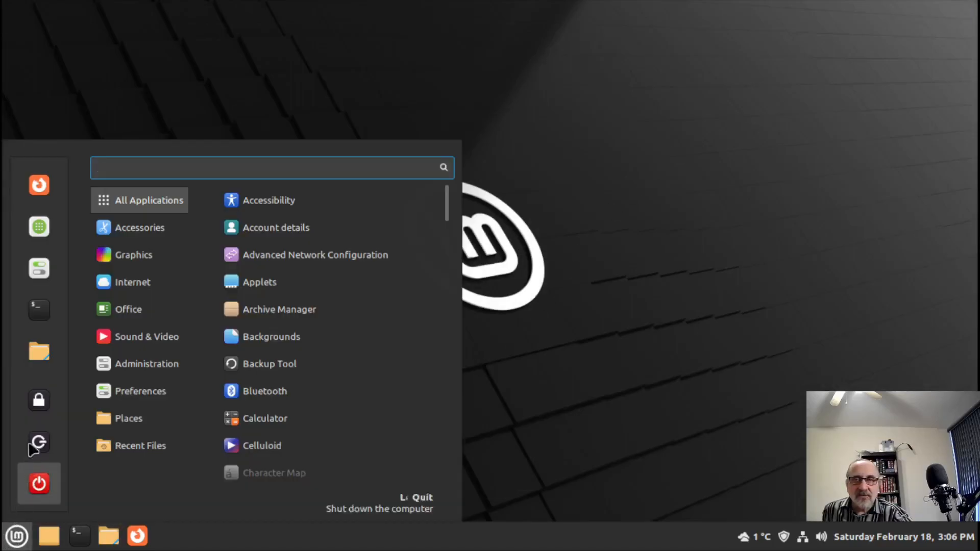
click(43, 267)
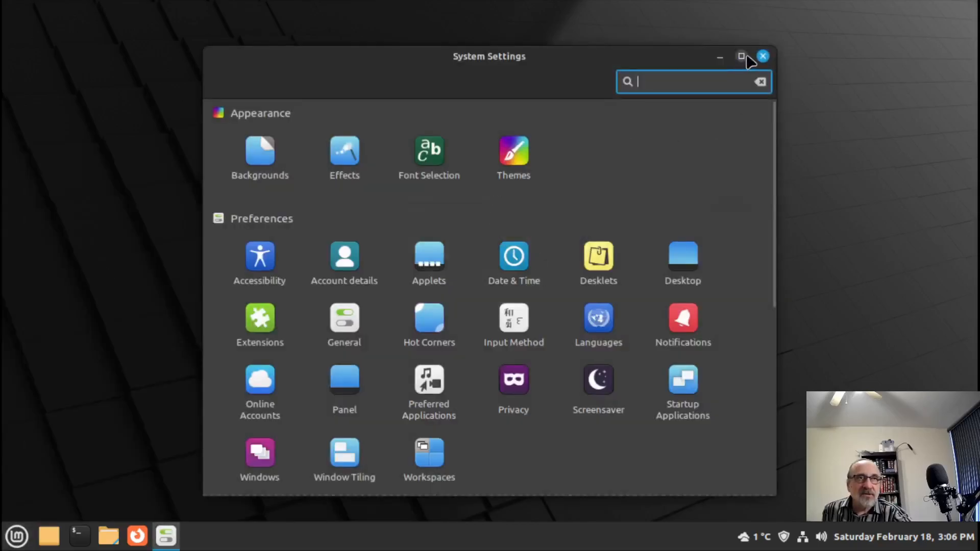
click(742, 55)
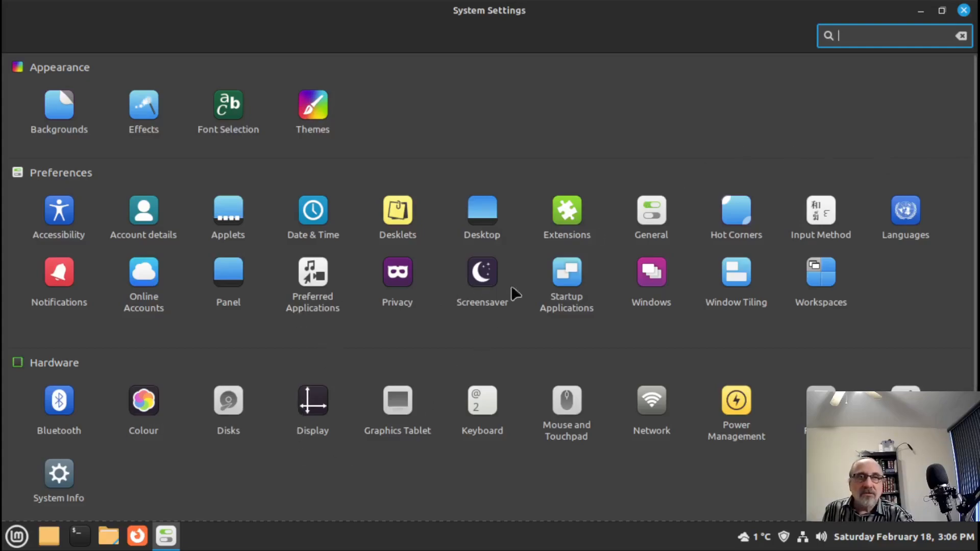
click(563, 272)
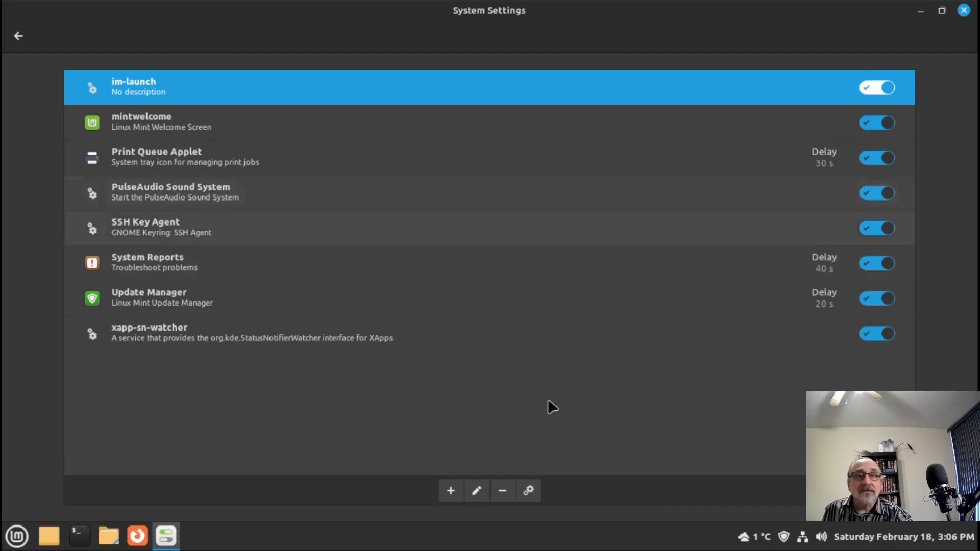
- Create a custom startup command named Imwheel that runs imwheel -kill
click(450, 492)
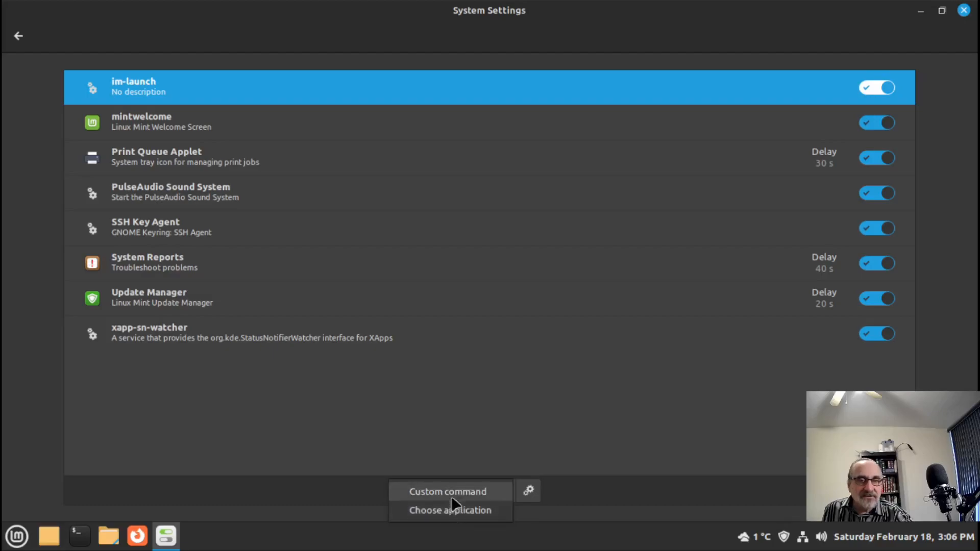
click(486, 490)
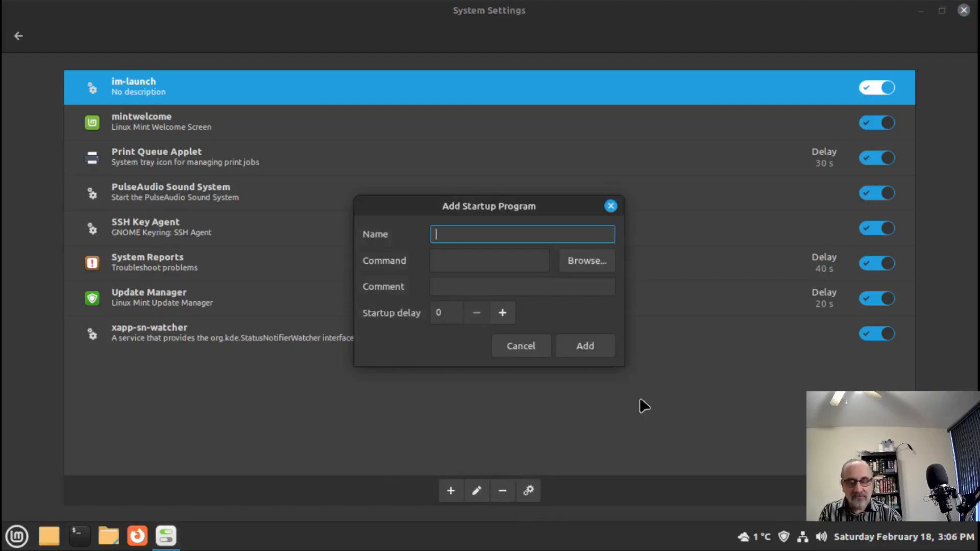
text(lmwheel)
key(Tab)
text(imwheel)
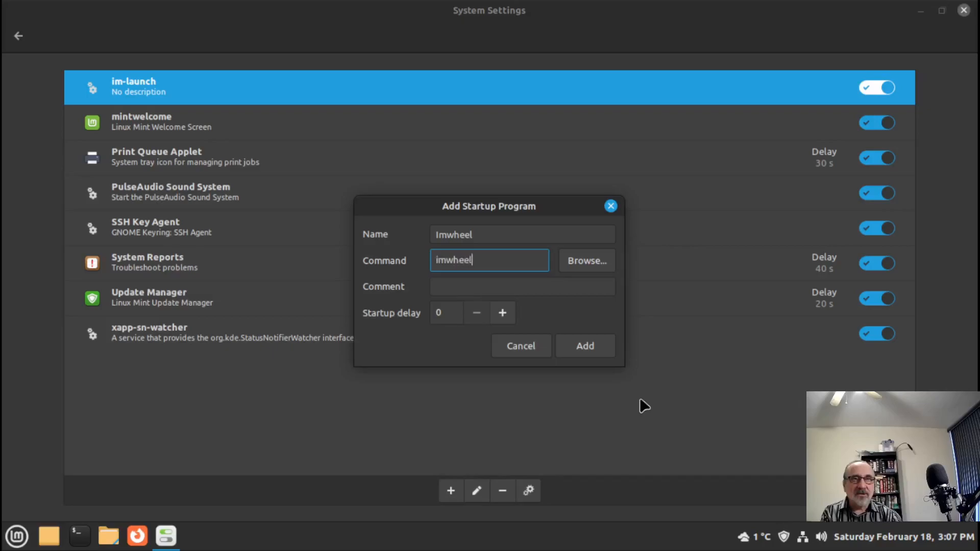
text( -)
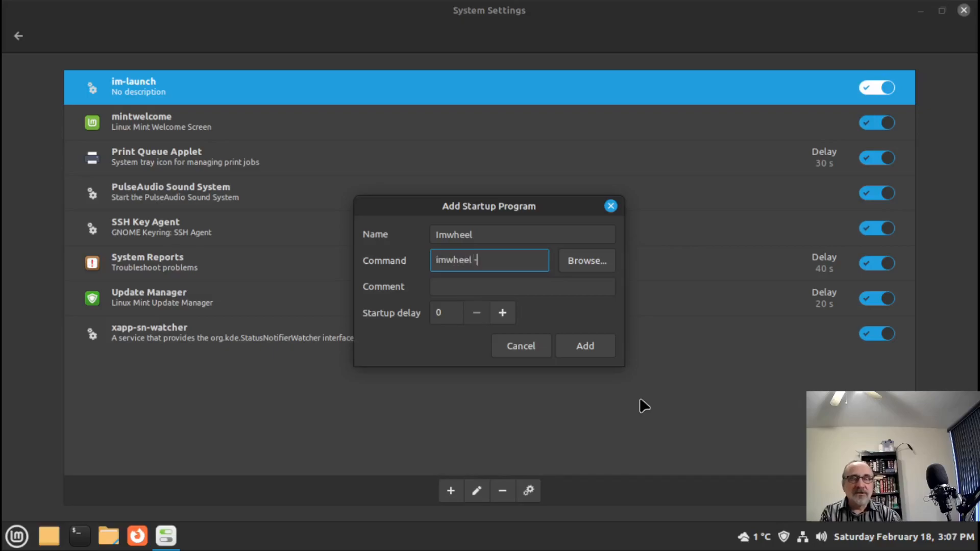
text(kill)
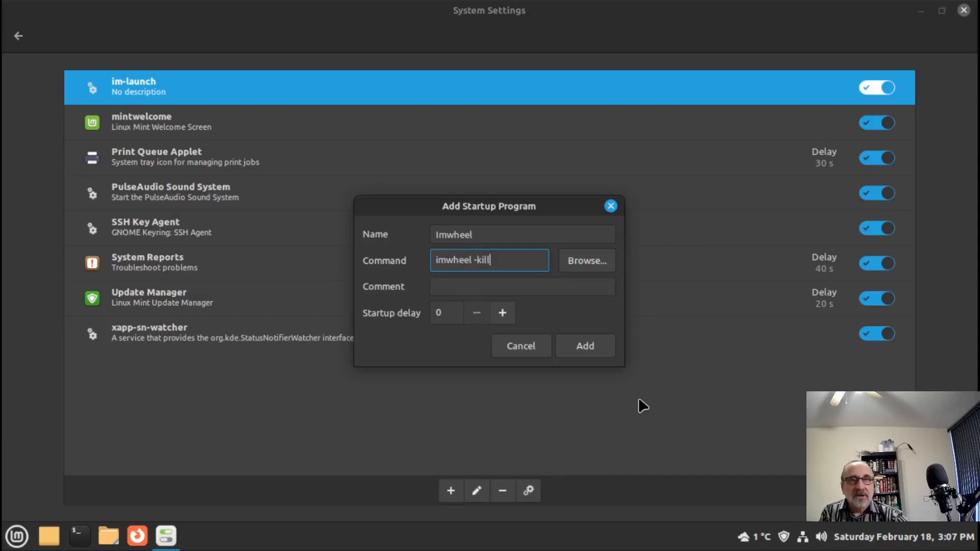
- Comment the entry 'mouse scroll speed', add it, and close System Settings
click(472, 286)
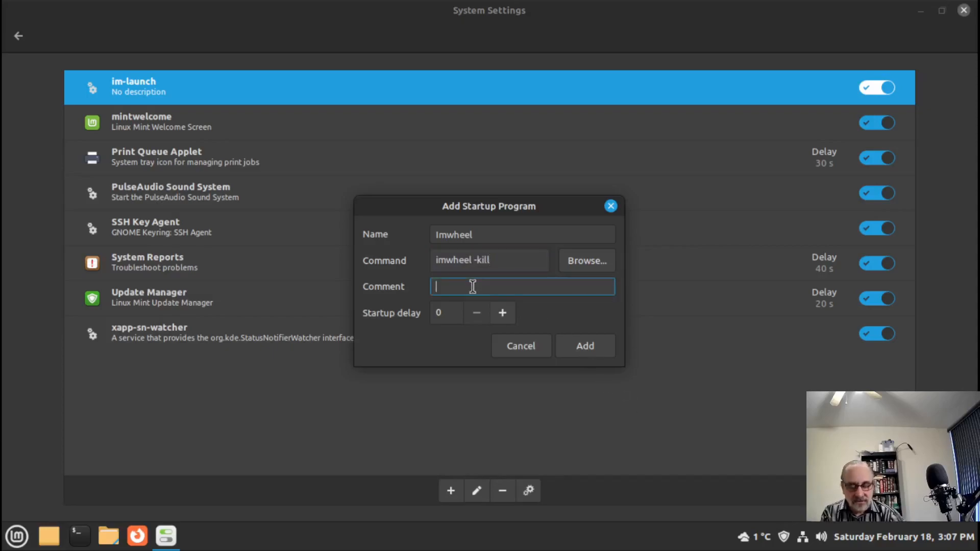
text(scroll speed)
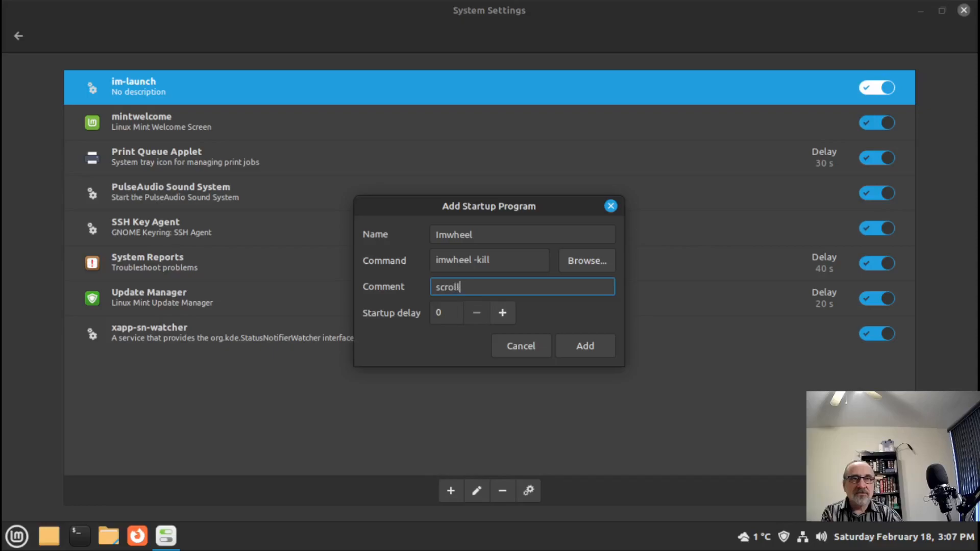
key(BackSpace)
key(BackSpace)
key(BackSpace)
key(BackSpace)
key(BackSpace)
key(BackSpace)
key(BackSpace)
key(BackSpace)
key(BackSpace)
key(BackSpace)
key(BackSpace)
key(BackSpace)
text(moiuse)
key(BackSpace)
key(BackSpace)
key(BackSpace)
key(BackSpace)
key(BackSpace)
text(use sc)
key(BackSpace)
text(croll speed)
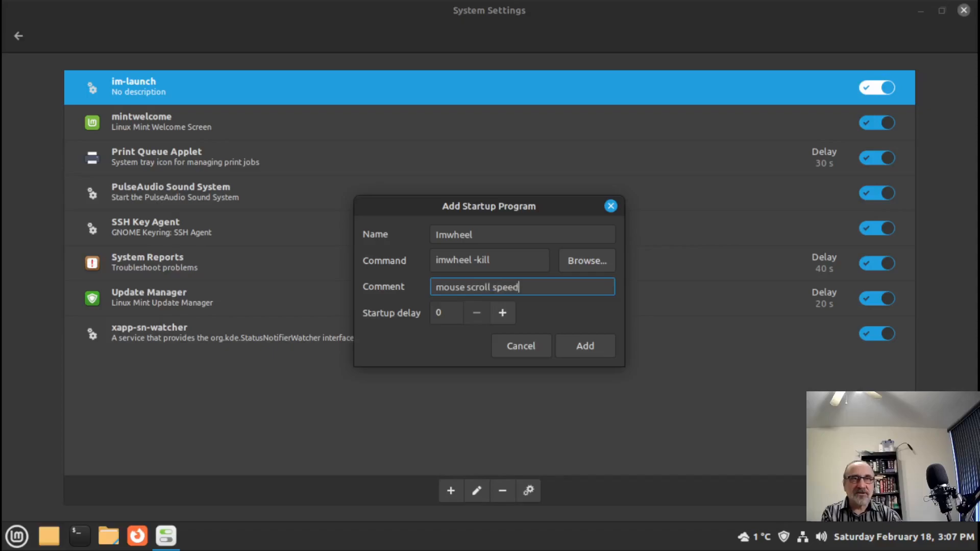
click(592, 345)
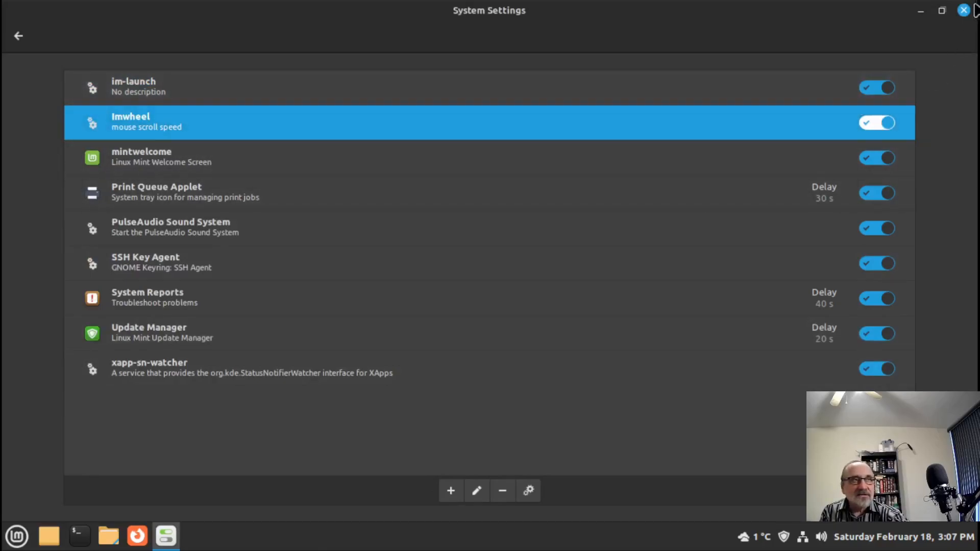
click(964, 11)
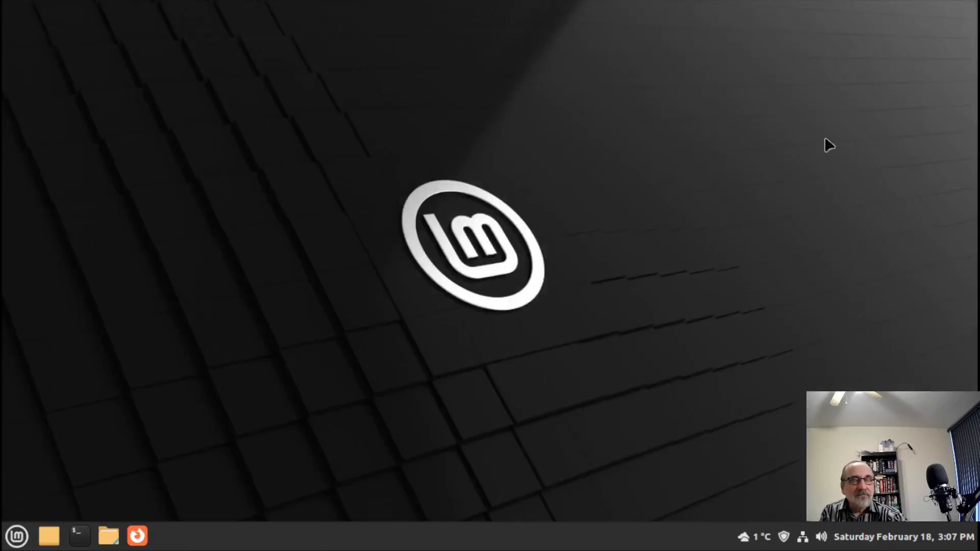
- Log out of the Cinnamon session from the Mint menu
click(18, 541)
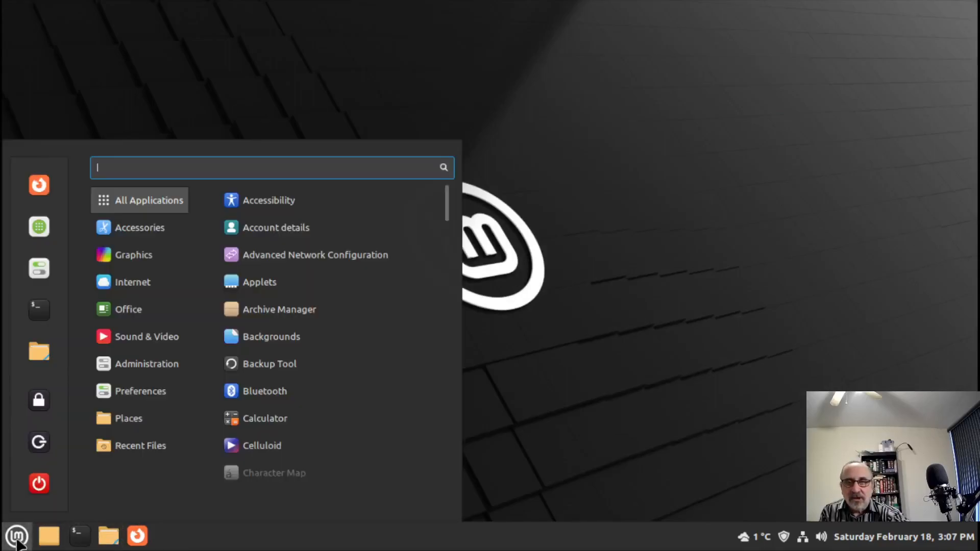
click(42, 439)
click(559, 298)
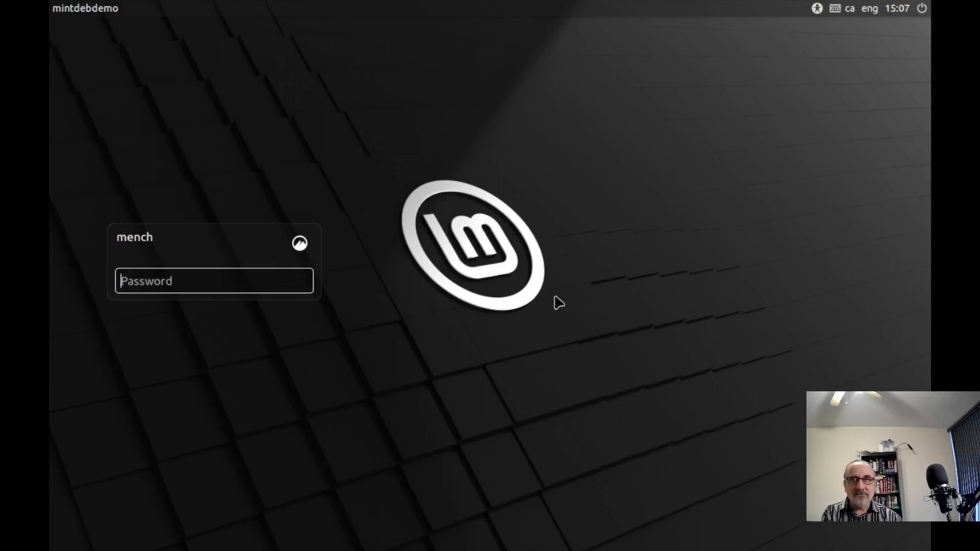
- Log back in with the account password, retrying after the first attempt is rejected
text(••)
key(Return)
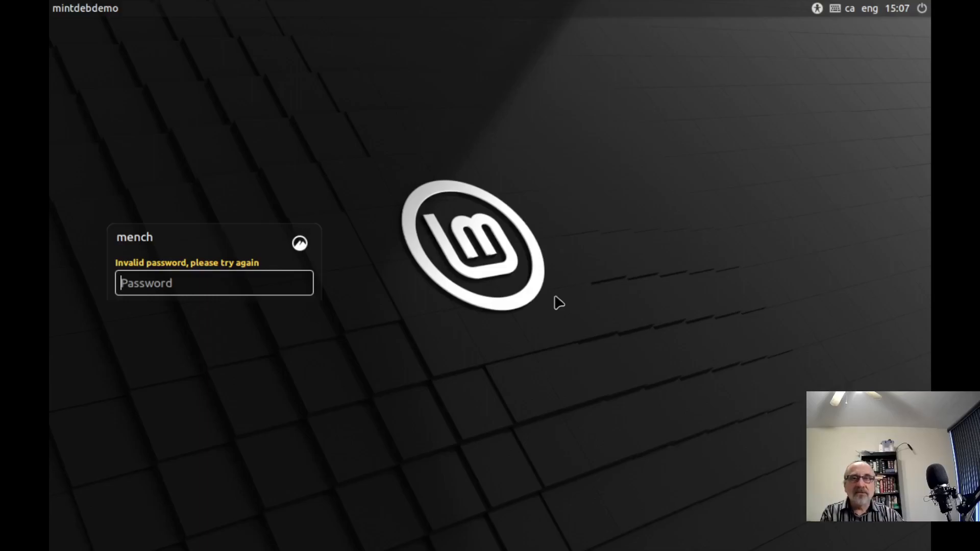
text(pa)
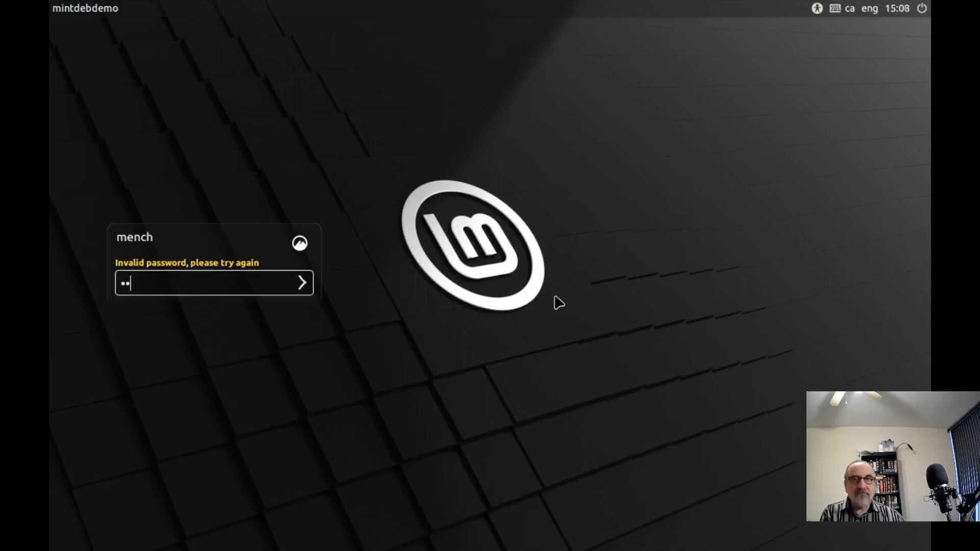
key(Return)
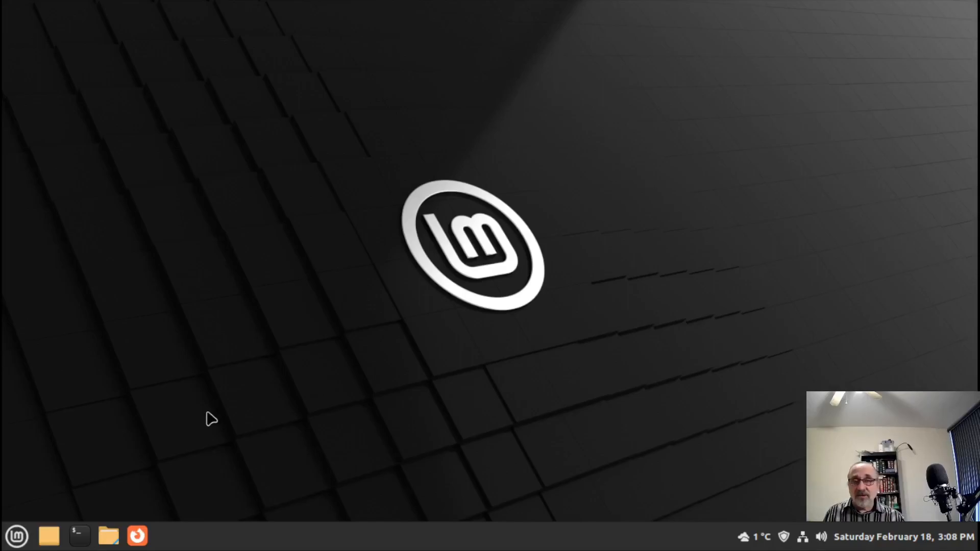
- Open the Home folder in Nemo and show its hidden files
click(114, 540)
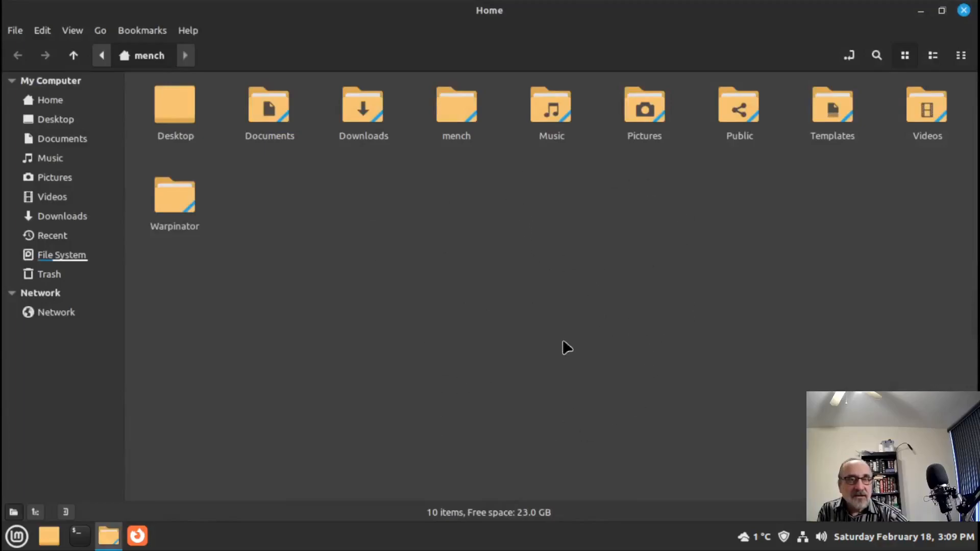
right_click(451, 284)
click(512, 412)
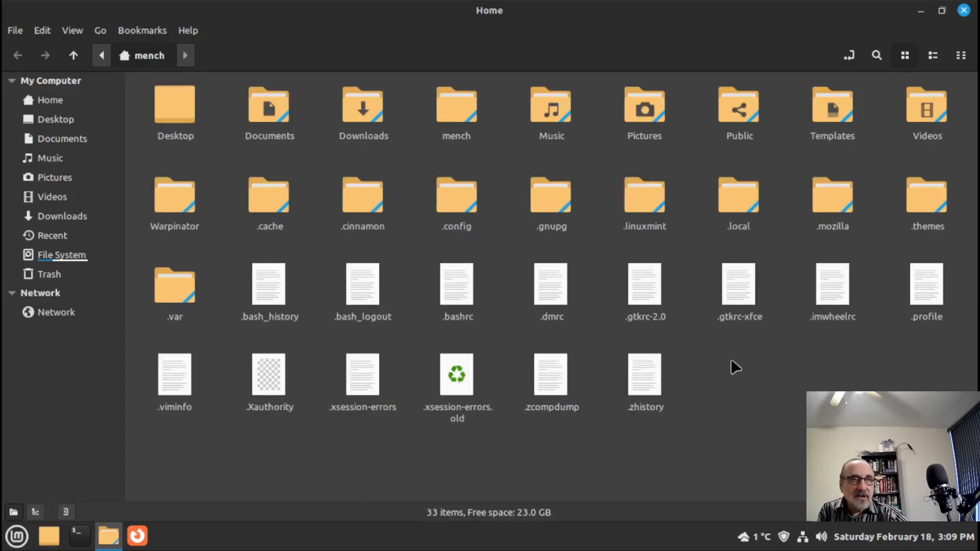
- Open .imwheelrc with LibreOffice Writer
click(831, 290)
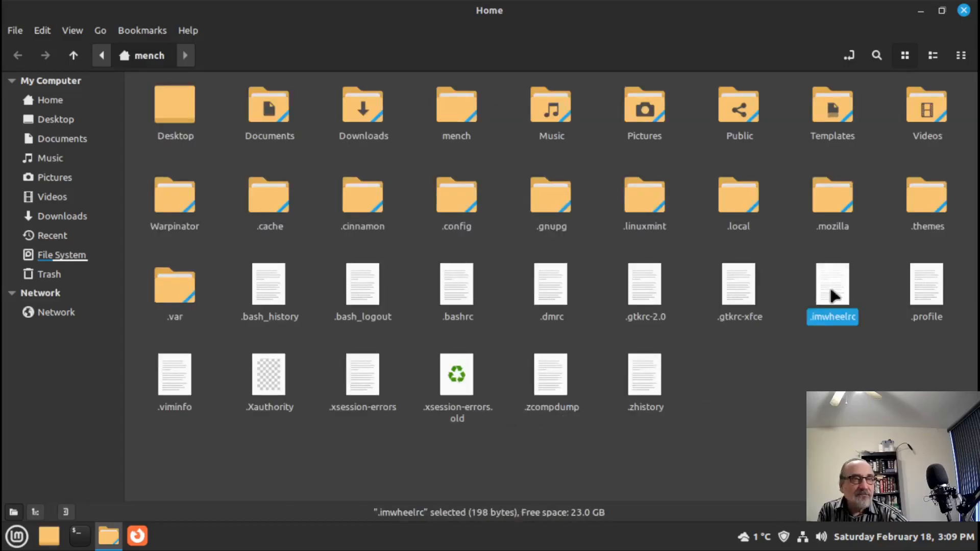
right_click(833, 295)
mouse_move(857, 325)
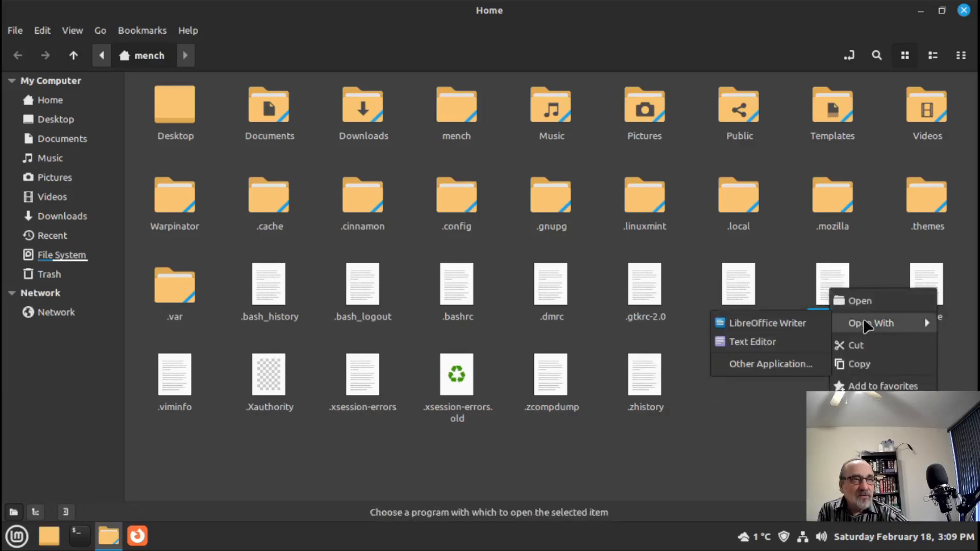
click(768, 324)
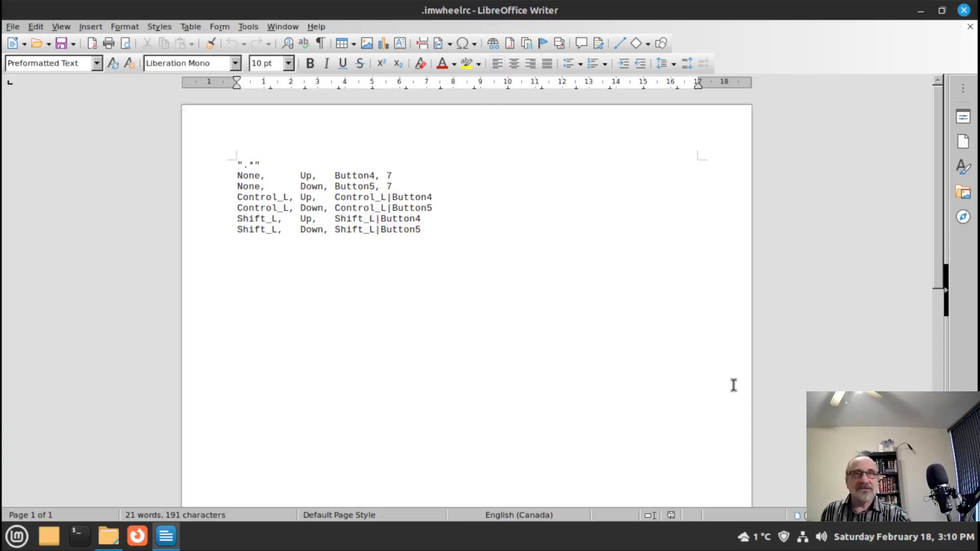
- Select and review both wheel speed values of 7 in .imwheelrc, then close it unchanged
click(395, 176)
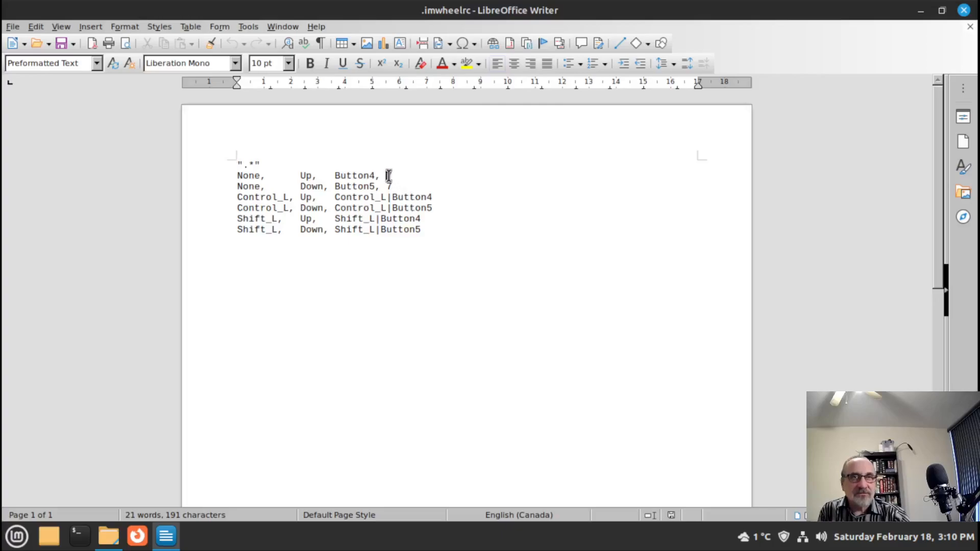
drag(386, 175, 391, 188)
click(433, 190)
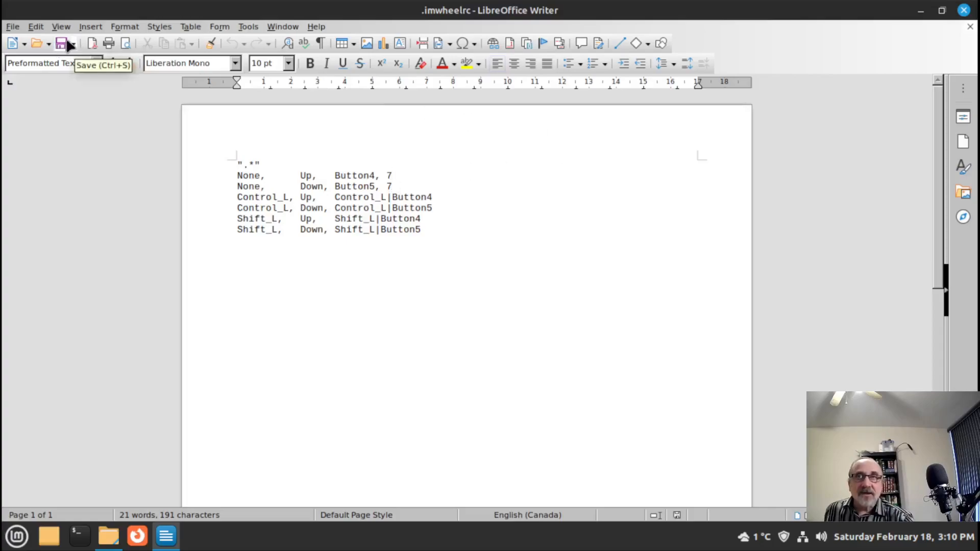
click(964, 10)
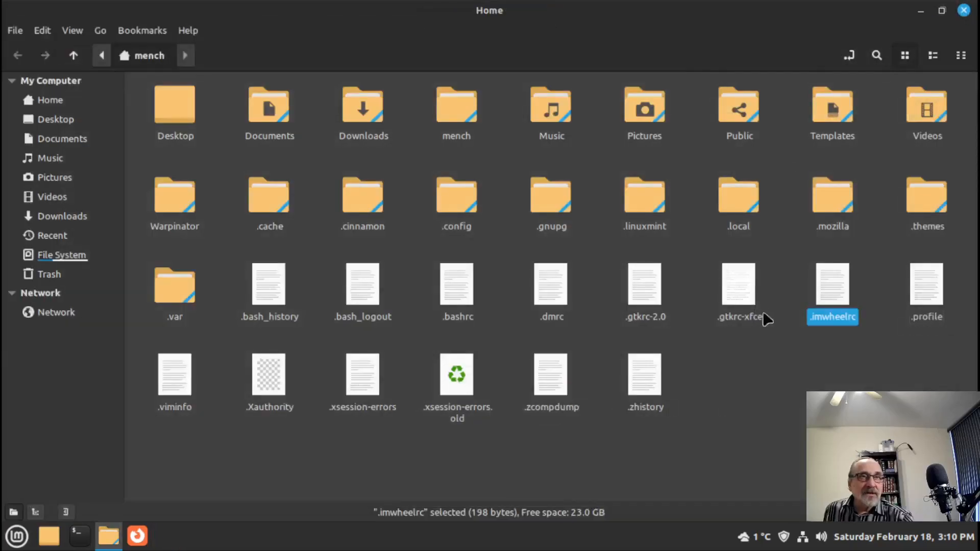
- Close Nemo and launch a Terminal from the Mint menu favorites
click(964, 11)
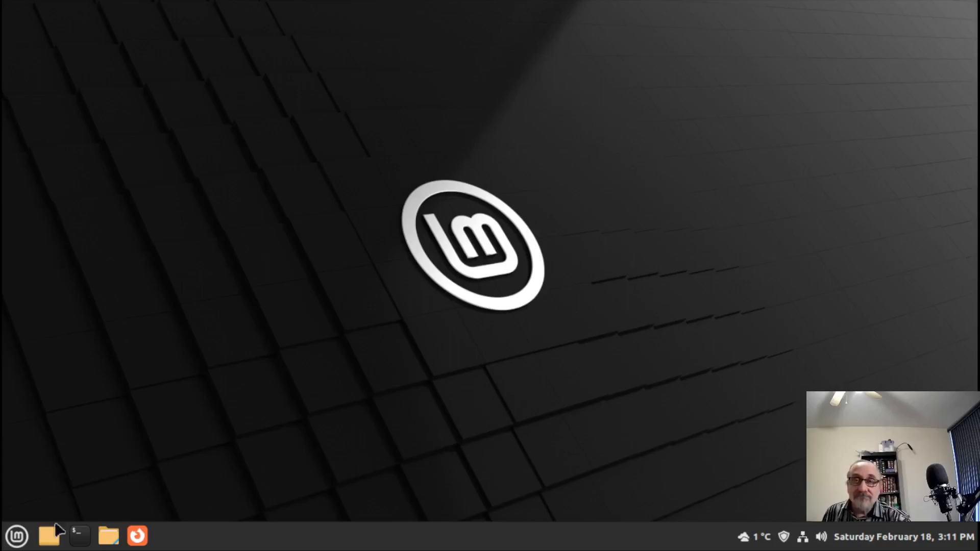
click(17, 540)
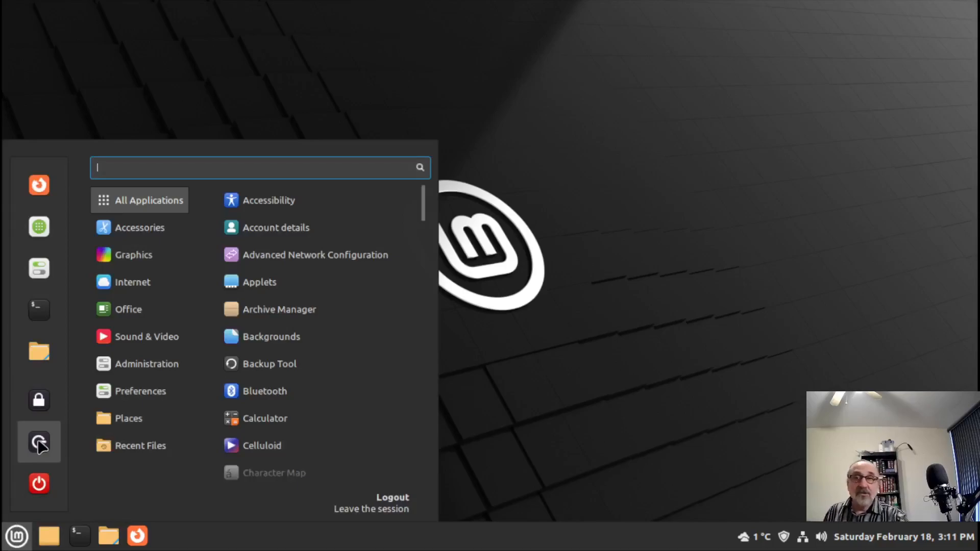
click(39, 309)
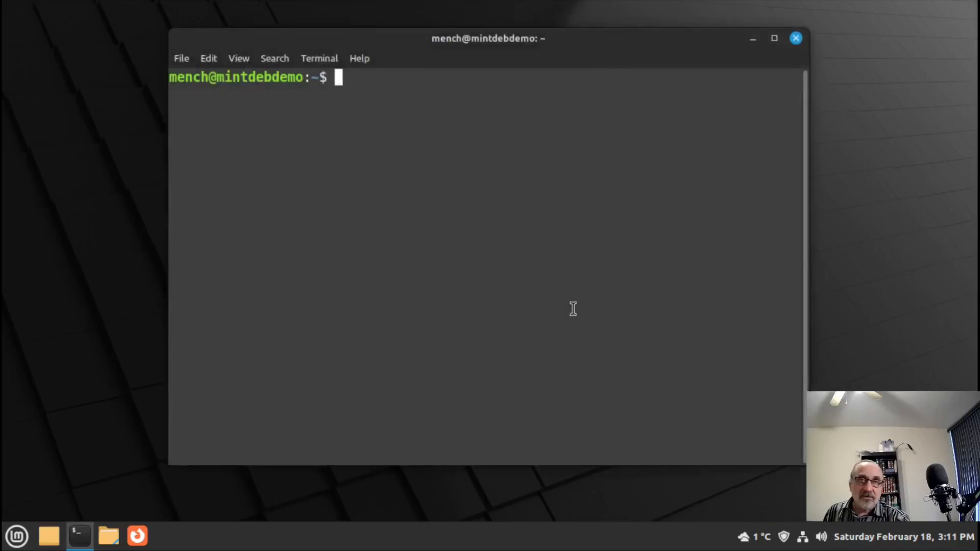
- Maximize the terminal, run imwheel -kill to restart imwheel, and close the terminal
click(774, 39)
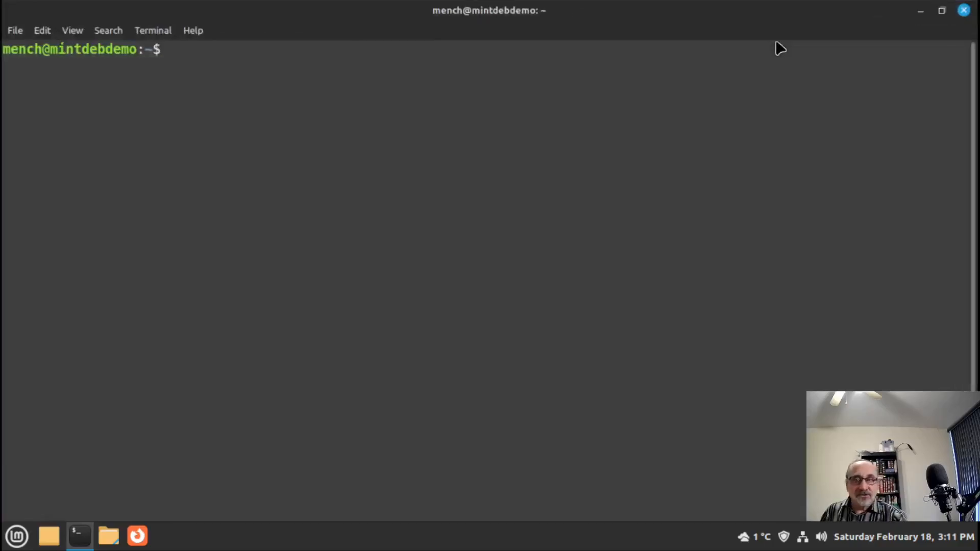
text(imwheel *-)
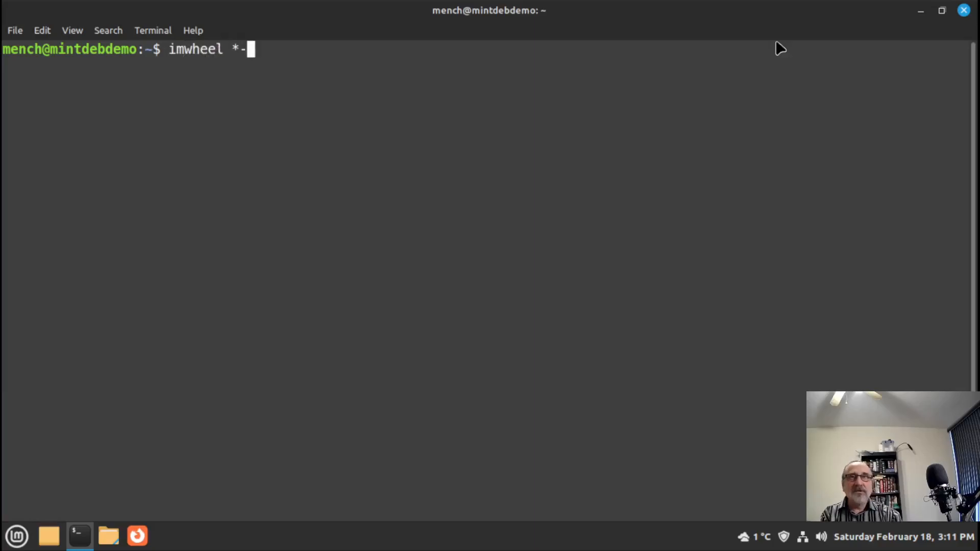
key(BackSpace)
key(BackSpace)
text(-)
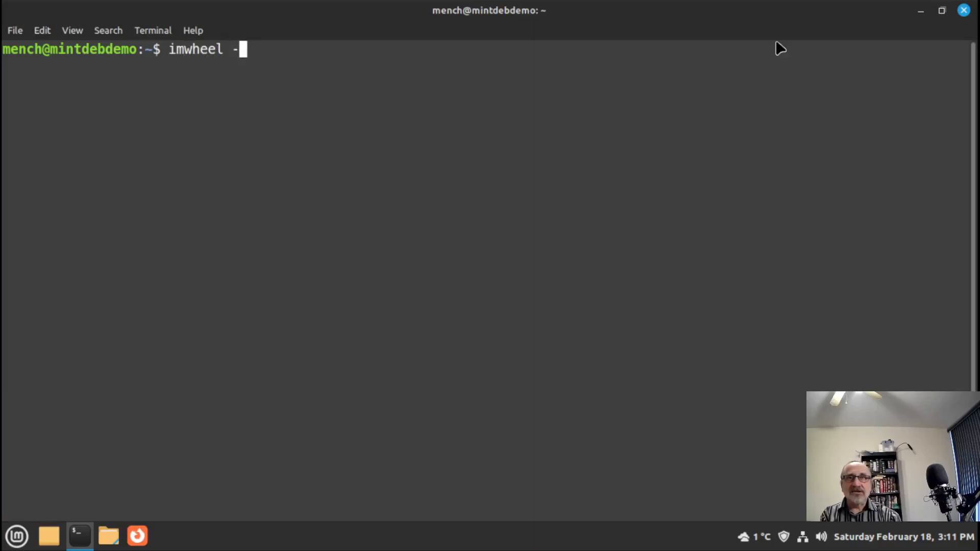
text(kill)
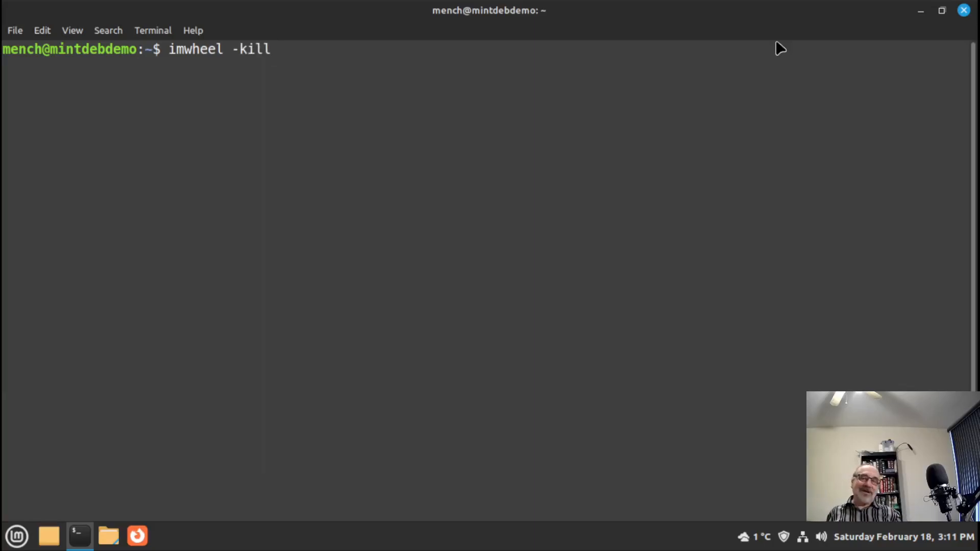
key(Return)
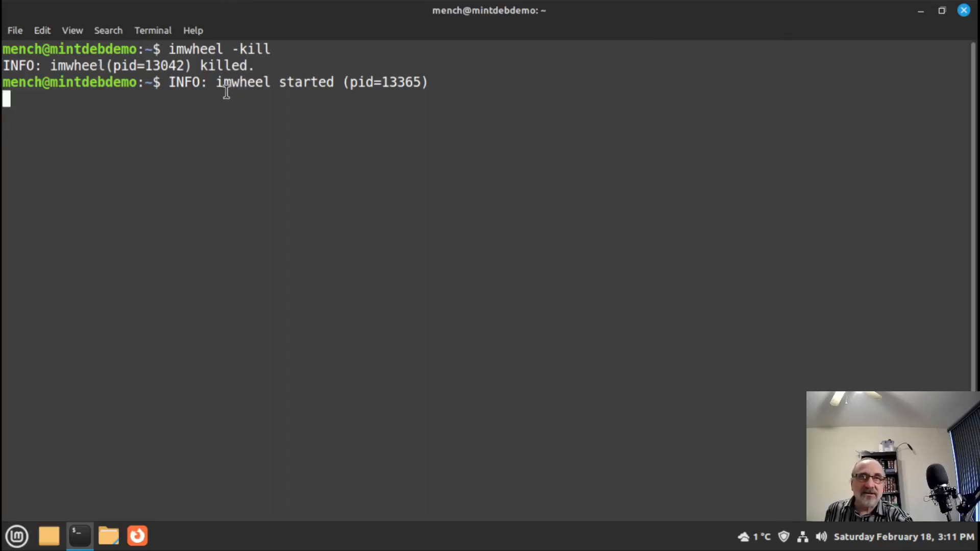
click(964, 10)
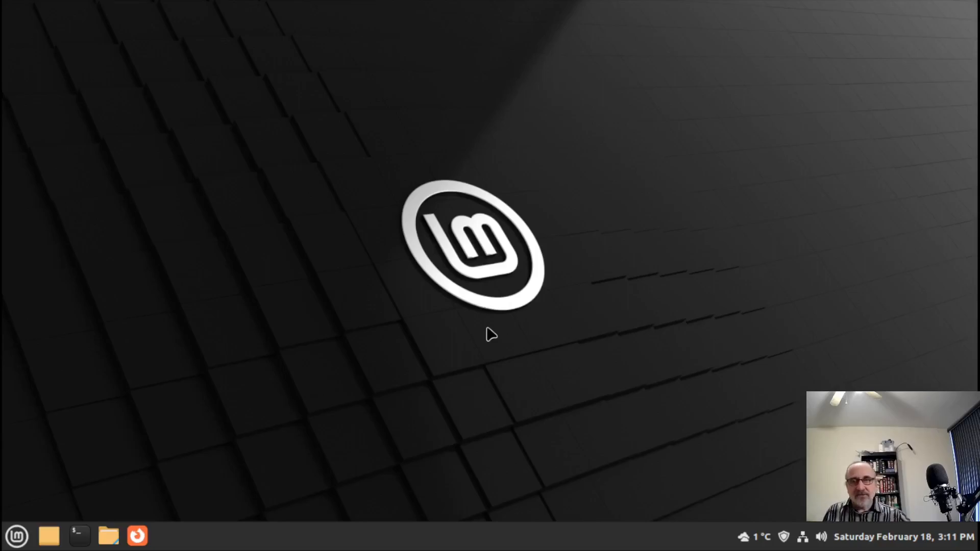
click(17, 536)
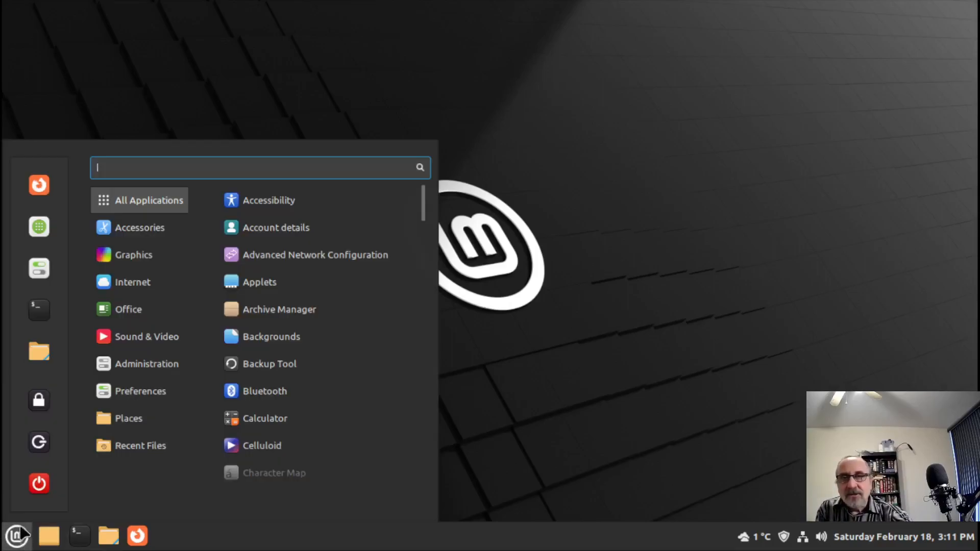
mouse_move(128, 309)
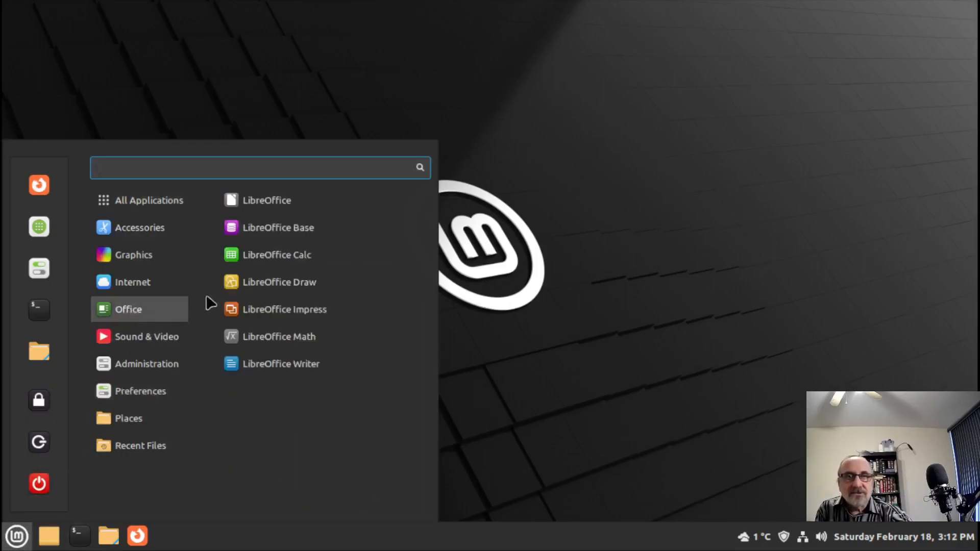
click(298, 263)
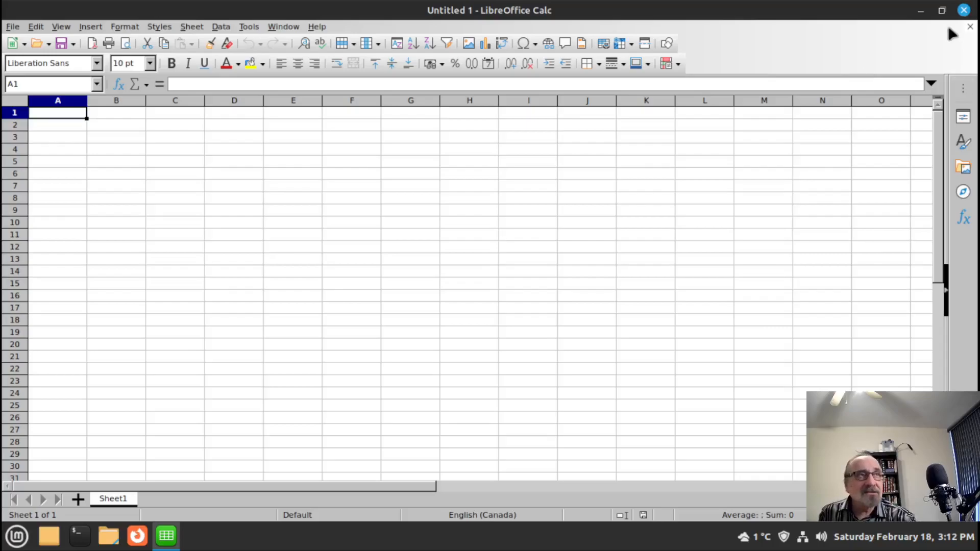
click(964, 11)
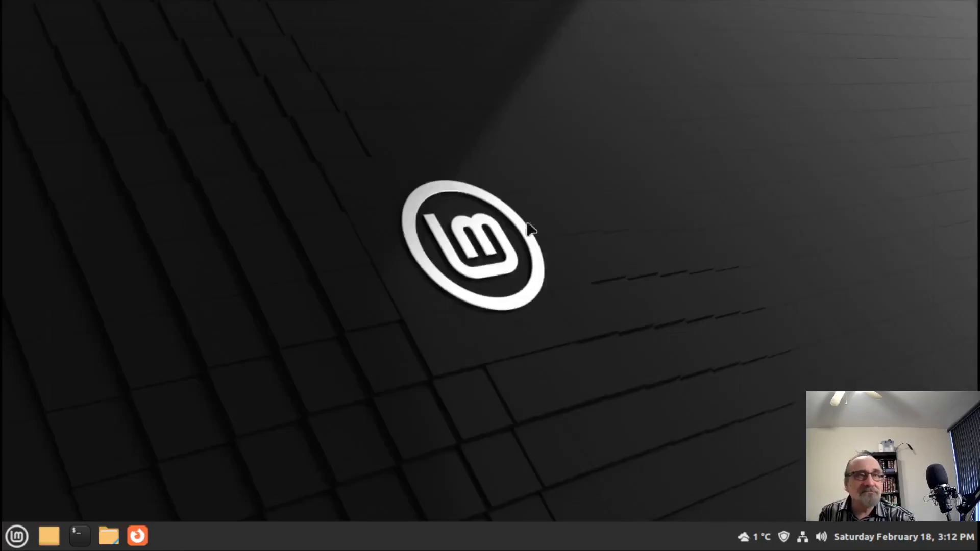
- Launch Celluloid from the Mint menu's Sound & Video category and maximize its window
click(17, 536)
mouse_move(130, 337)
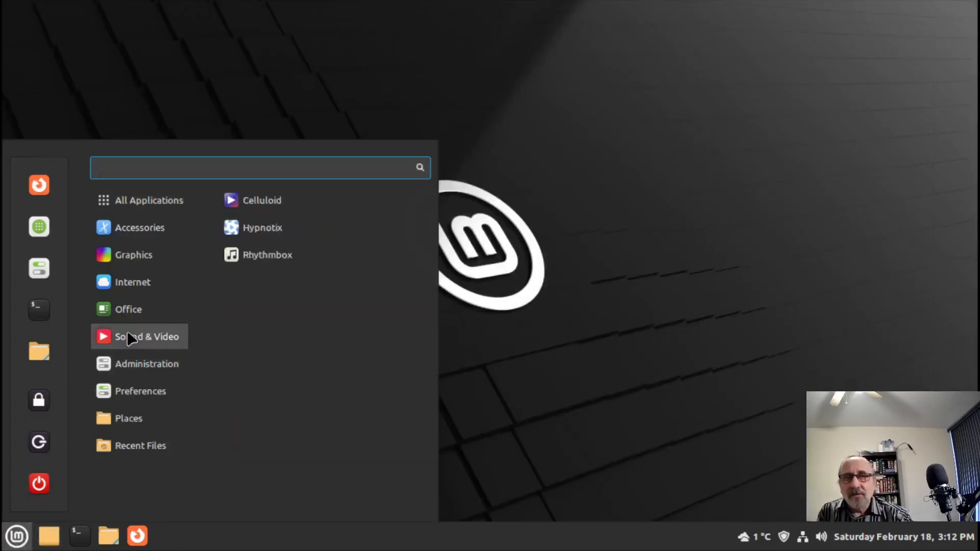
click(310, 200)
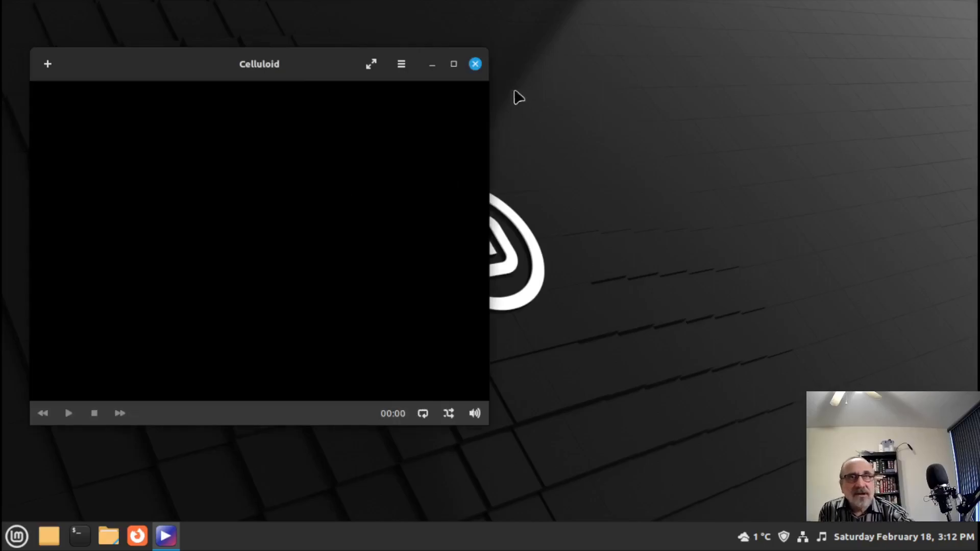
click(454, 64)
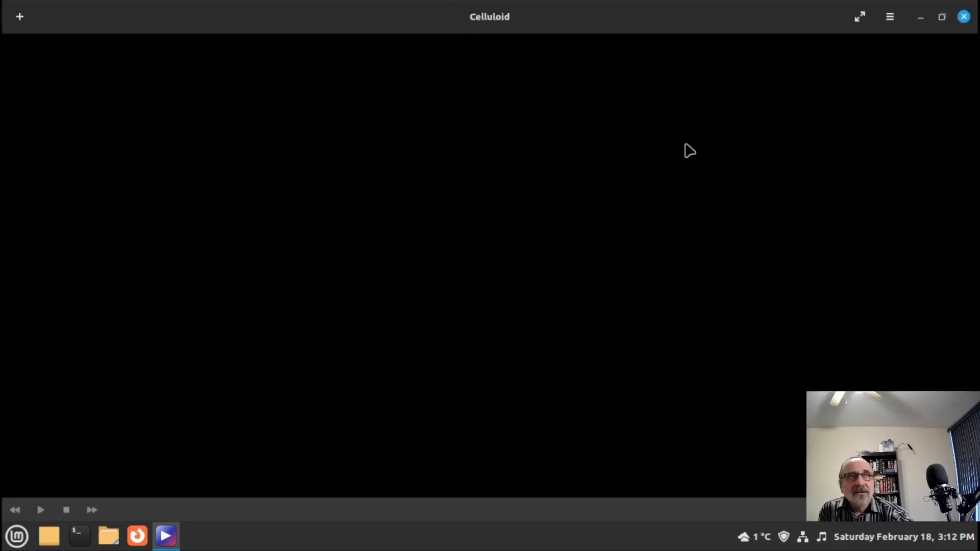
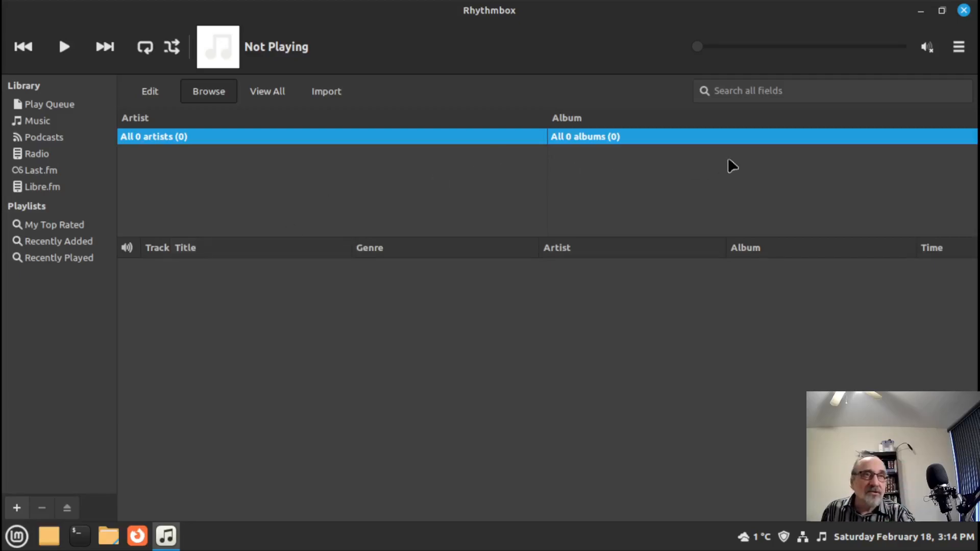
- Put the cursor in the 'Search all fields' box of Rhythmbox's empty Music library
click(753, 92)
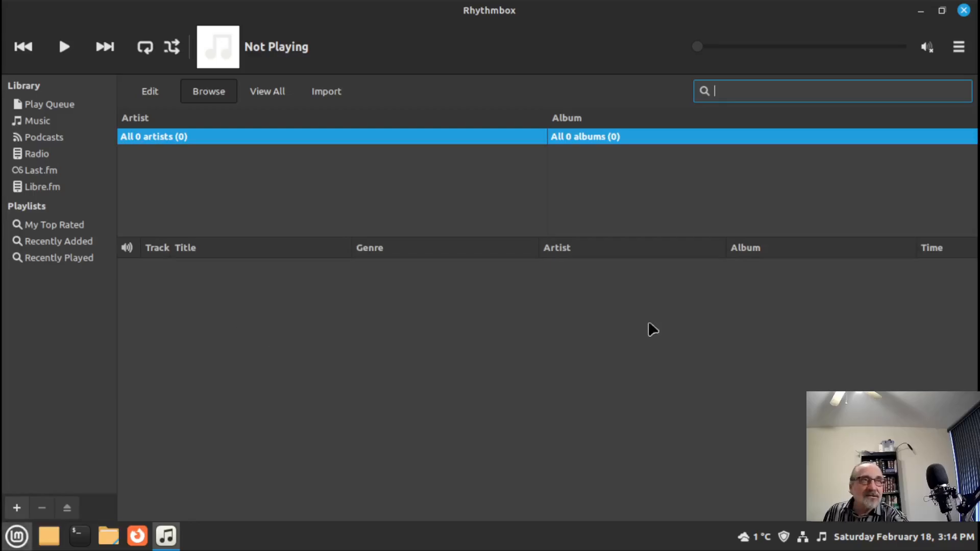
- Close Rhythmbox, launch Htop from Administration, maximize it to review processes, then close it
click(964, 11)
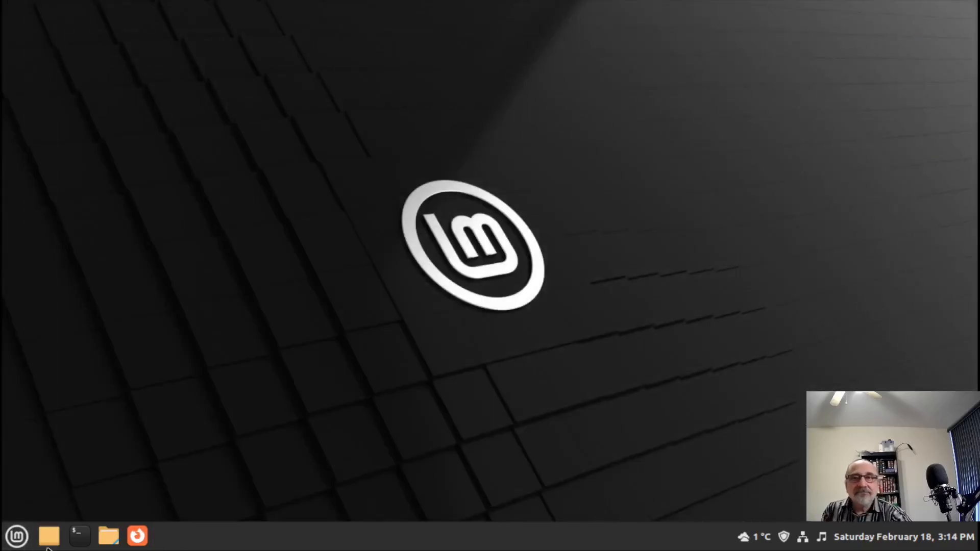
click(17, 536)
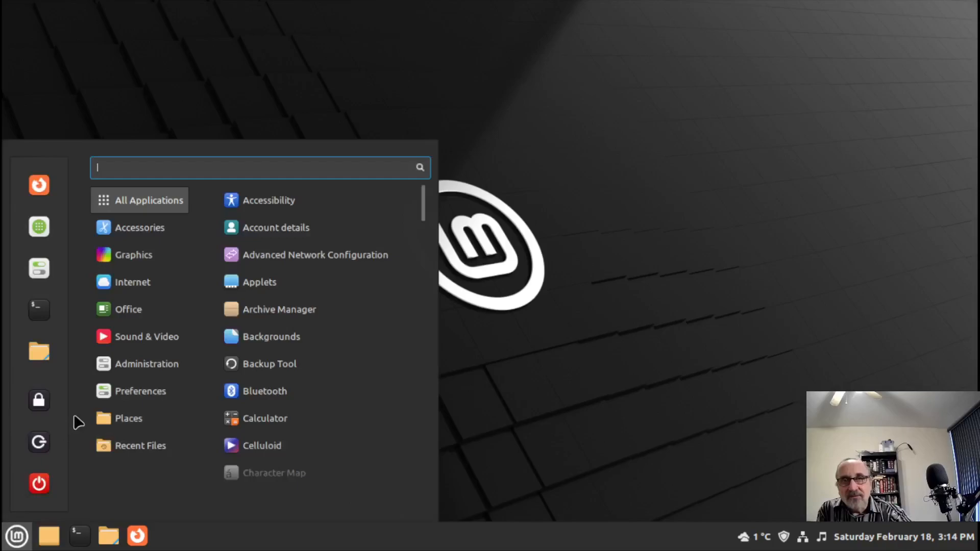
mouse_move(115, 342)
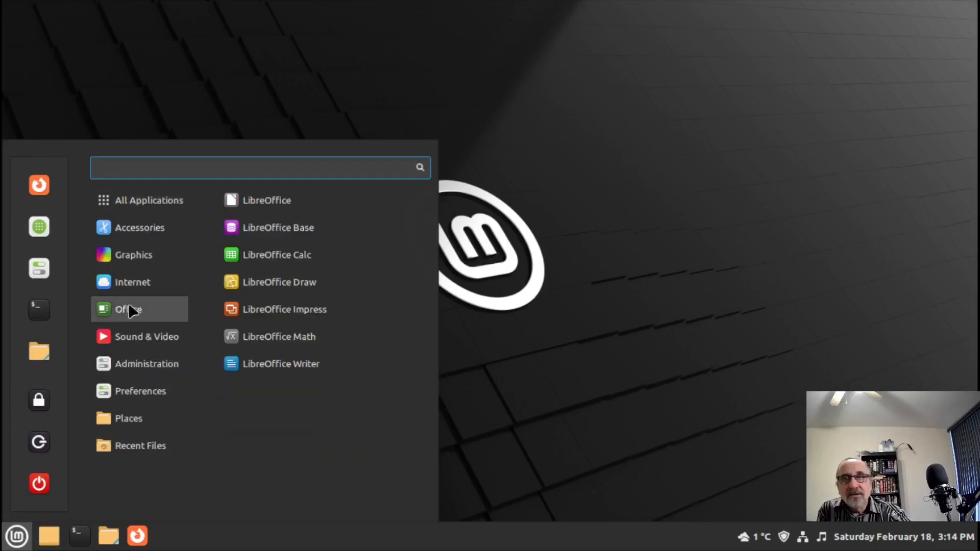
mouse_move(113, 371)
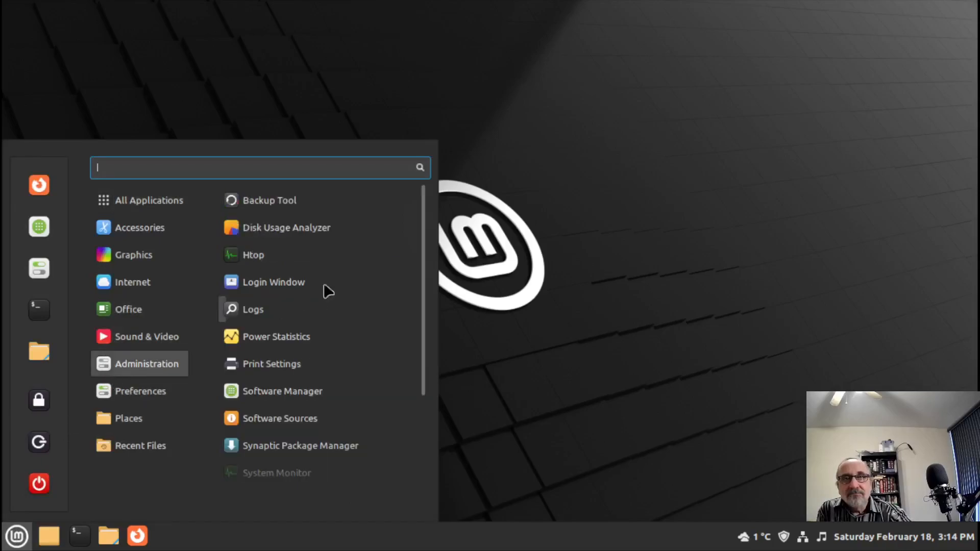
click(339, 256)
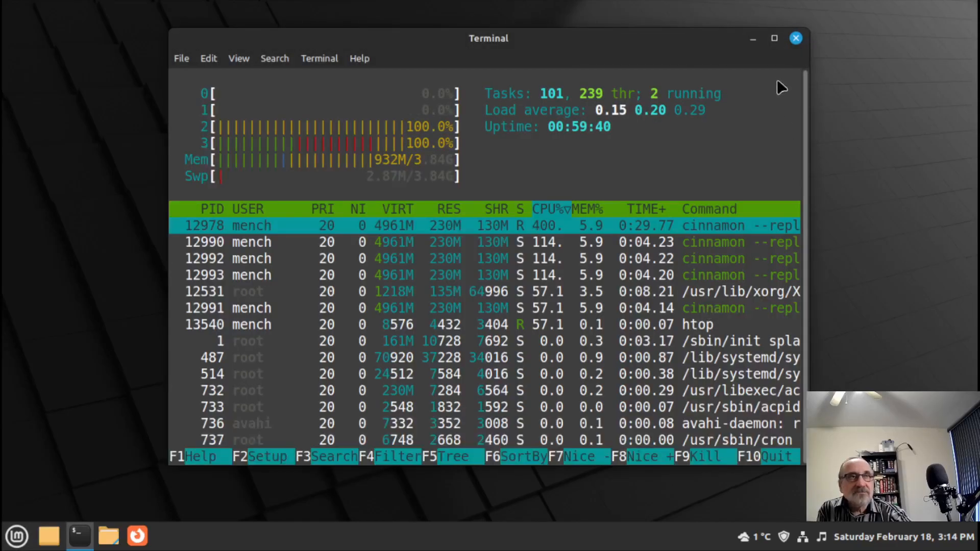
click(775, 38)
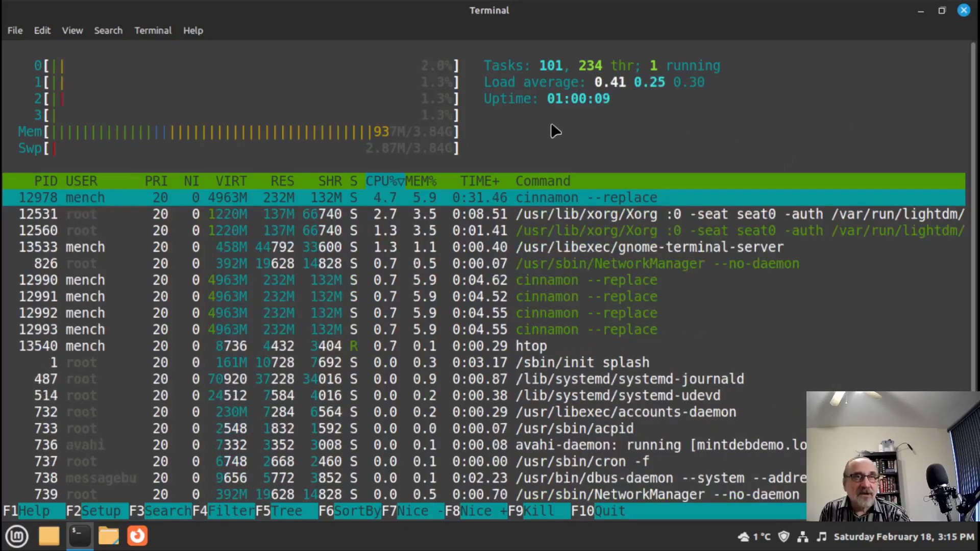
click(964, 12)
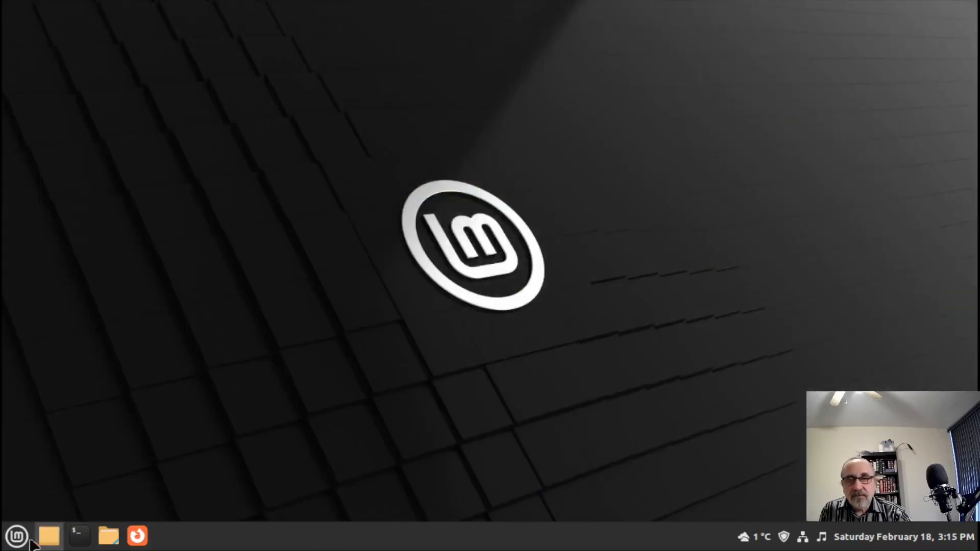
click(20, 537)
mouse_move(138, 254)
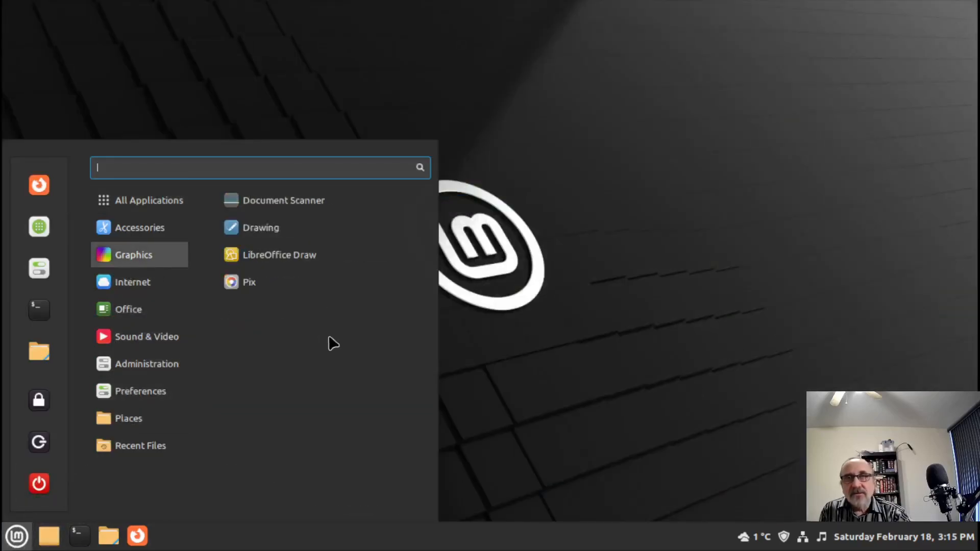
mouse_move(147, 363)
click(309, 472)
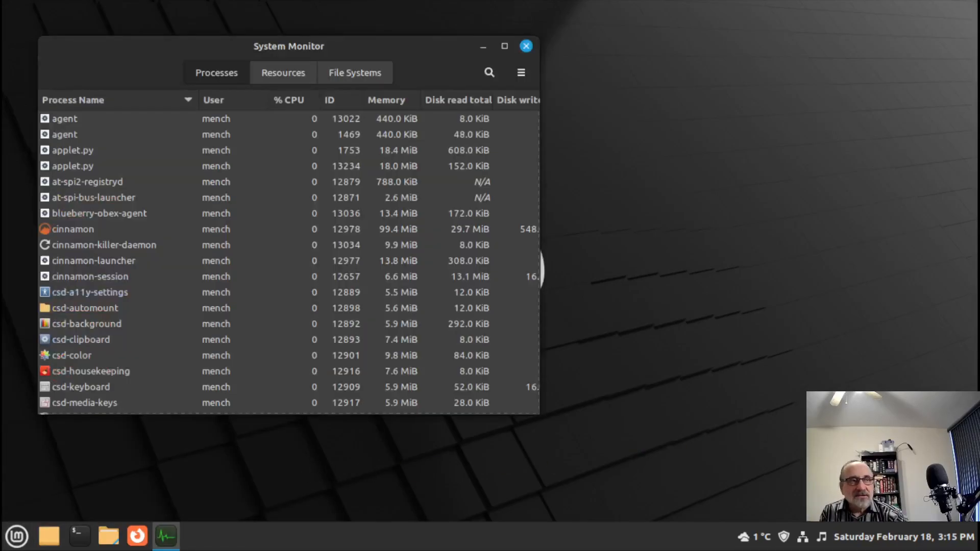
click(504, 46)
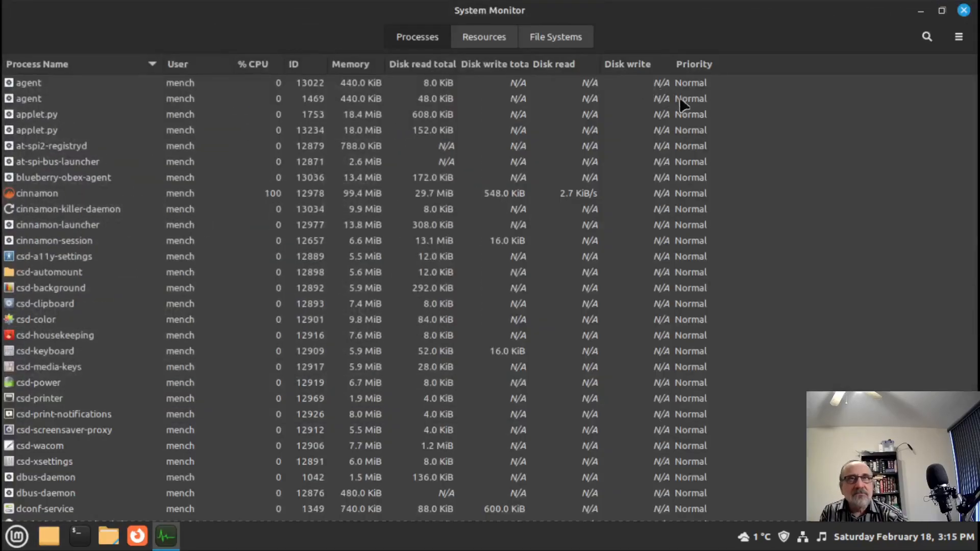
click(480, 36)
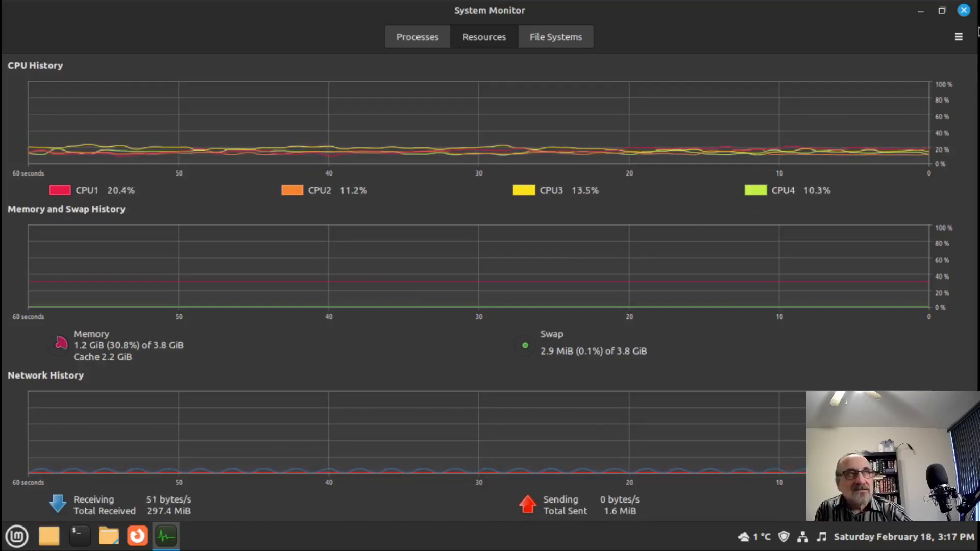
click(964, 12)
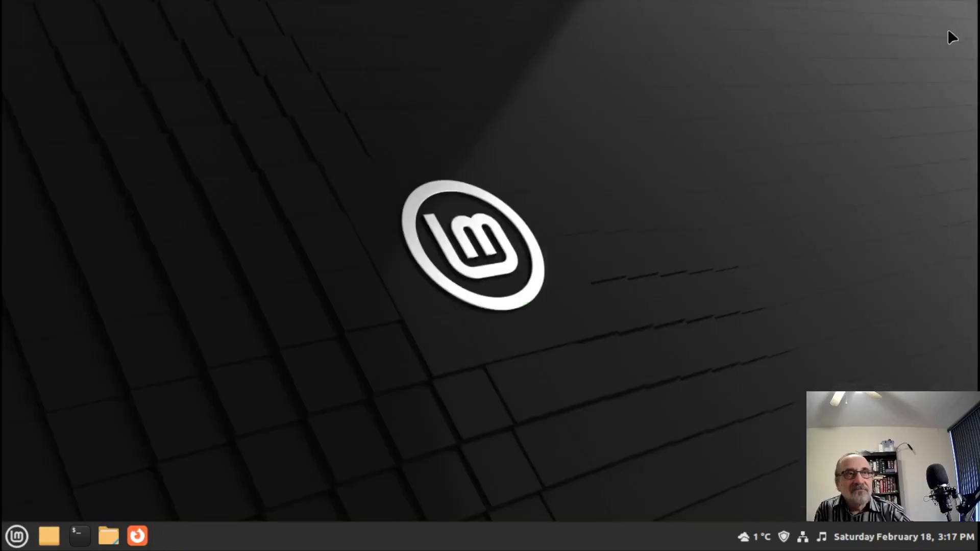
- Search the Mint menu for 'disk' and launch Disk Usage Analyzer
click(12, 542)
mouse_move(153, 445)
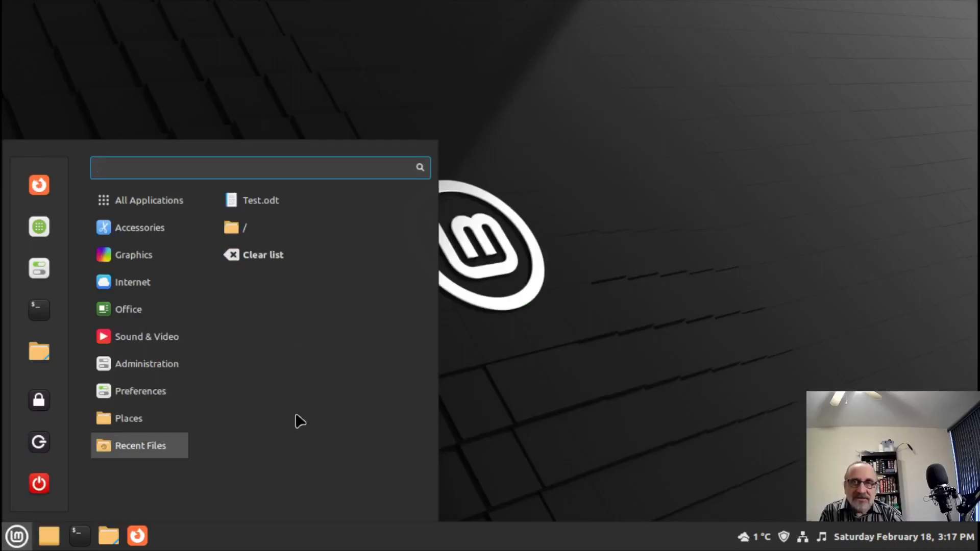
text(gn)
key(BackSpace)
key(BackSpace)
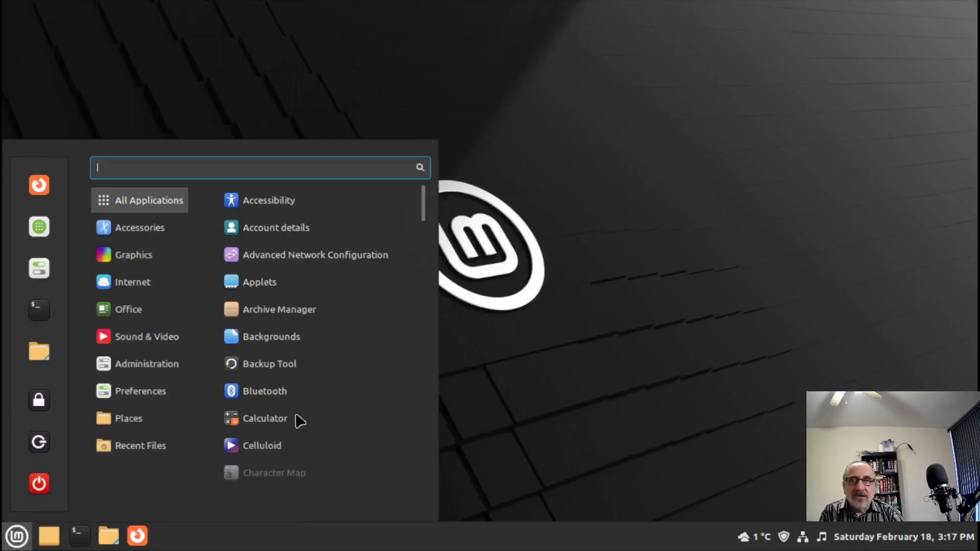
text(disk)
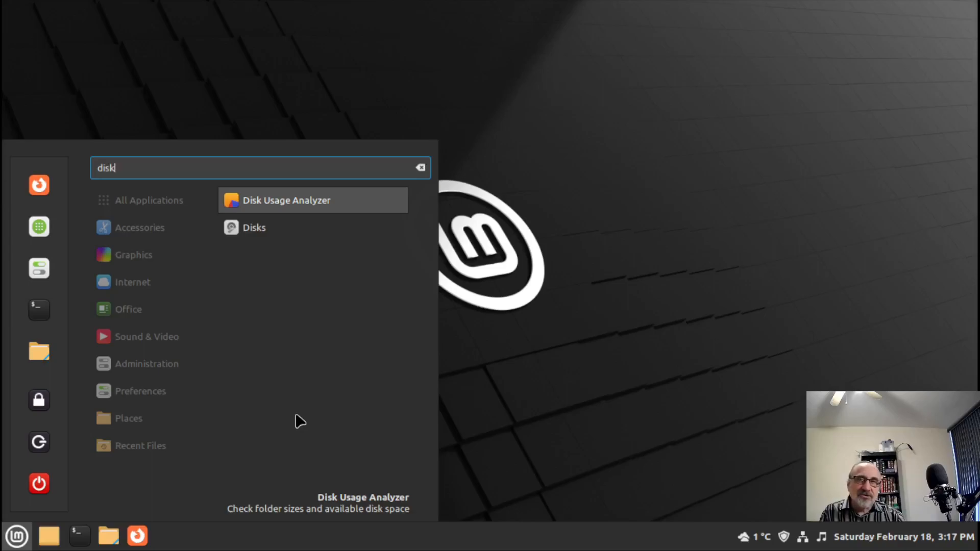
key(Return)
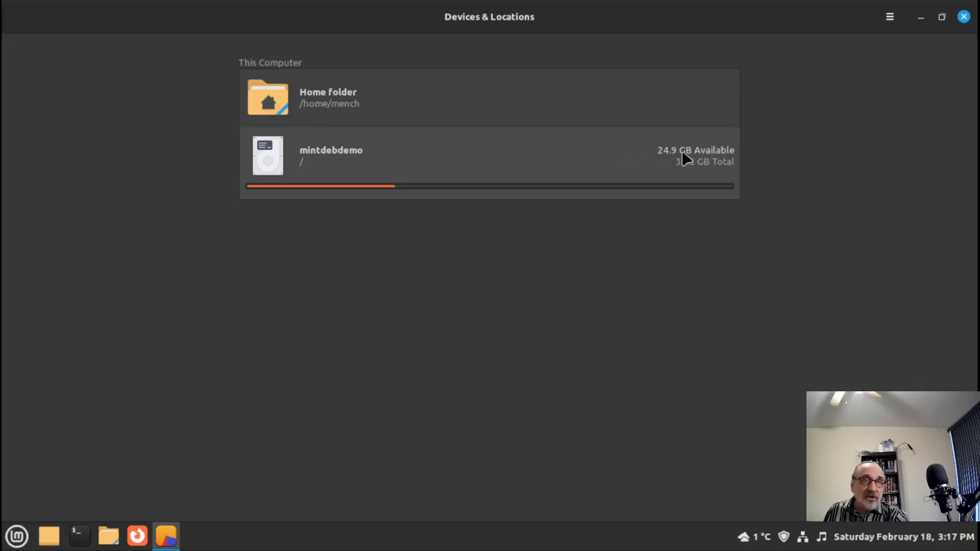
- Scan the mintdebdemo drive, read folder sizes on its 10.9 GB ring chart, then close the analyzer
click(445, 153)
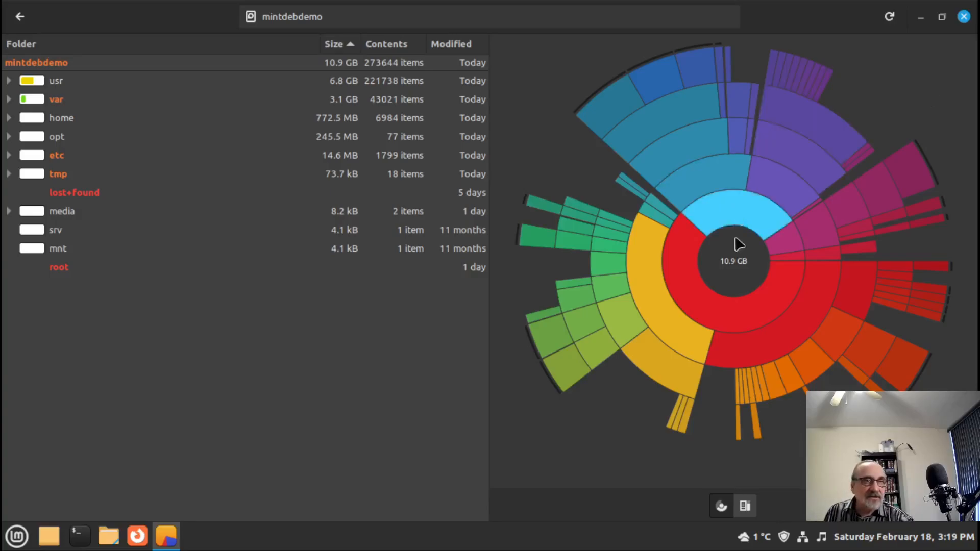
mouse_move(730, 280)
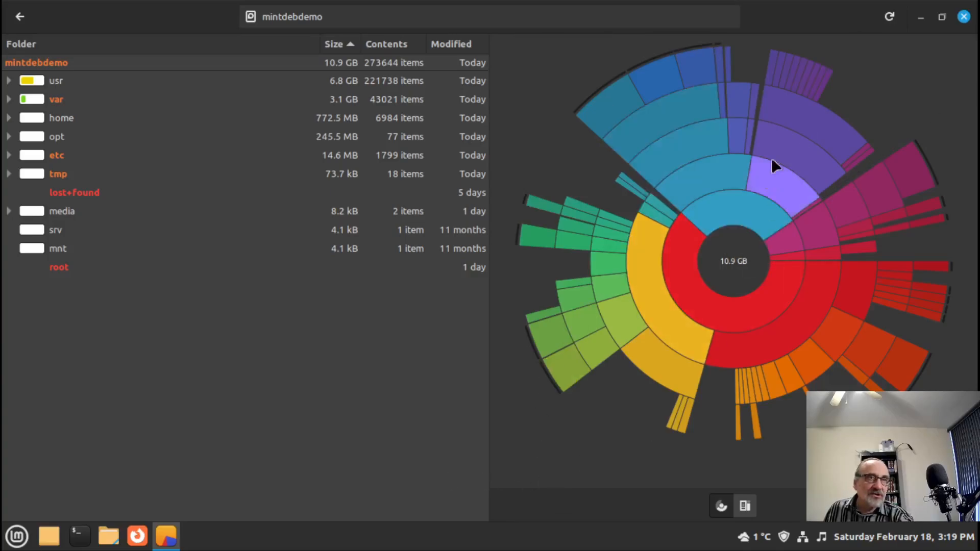
mouse_move(680, 148)
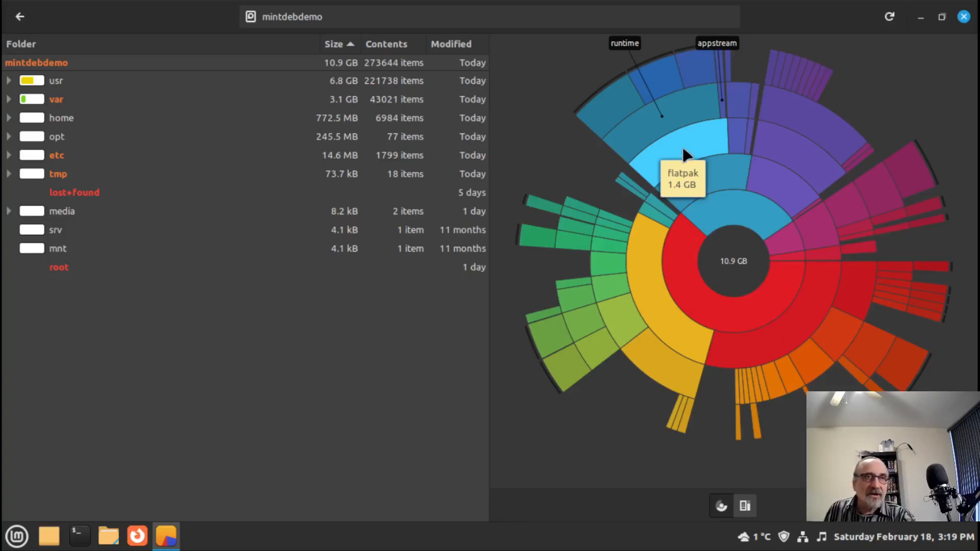
mouse_move(792, 151)
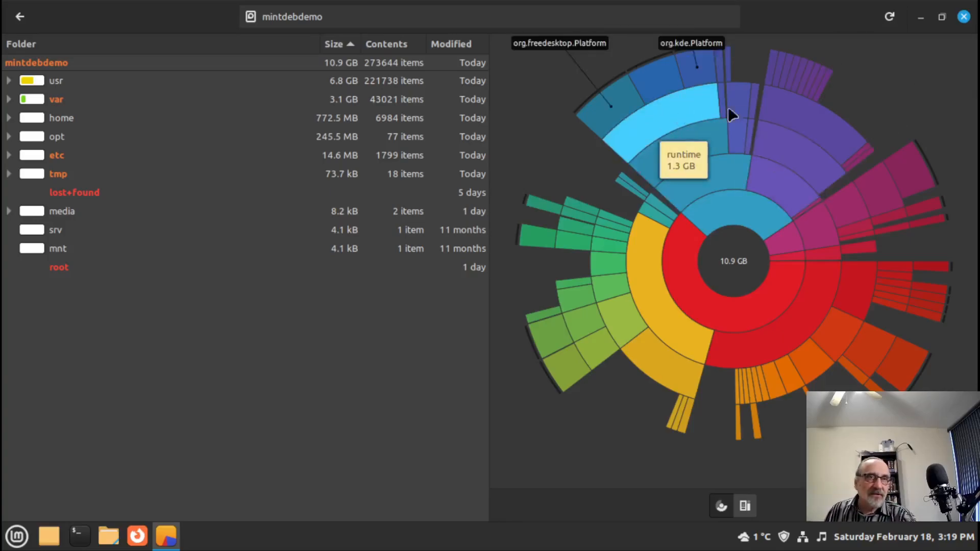
mouse_move(797, 124)
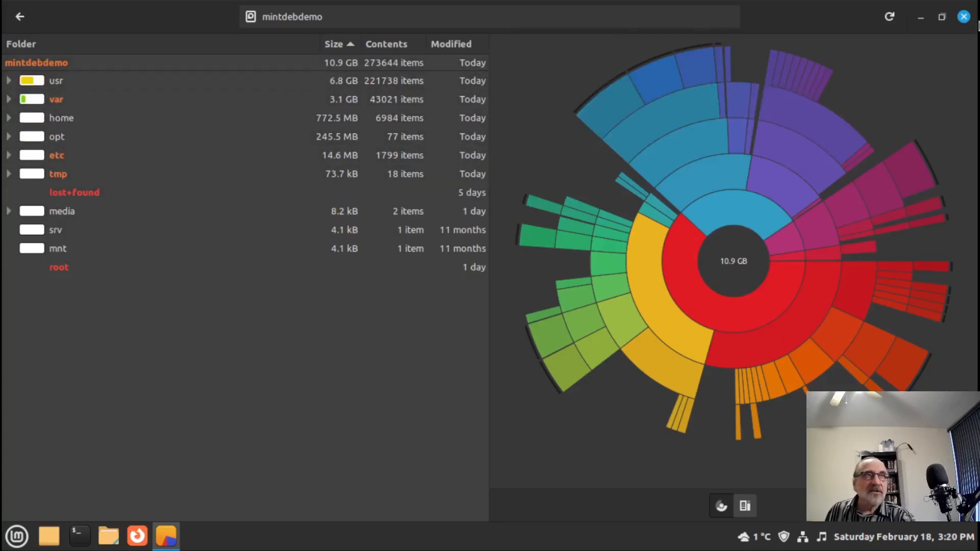
click(964, 18)
- Launch Disks via the 'disk' menu search, maximize it, and view the 4.1 GB swap and 37 GB root devices
click(17, 535)
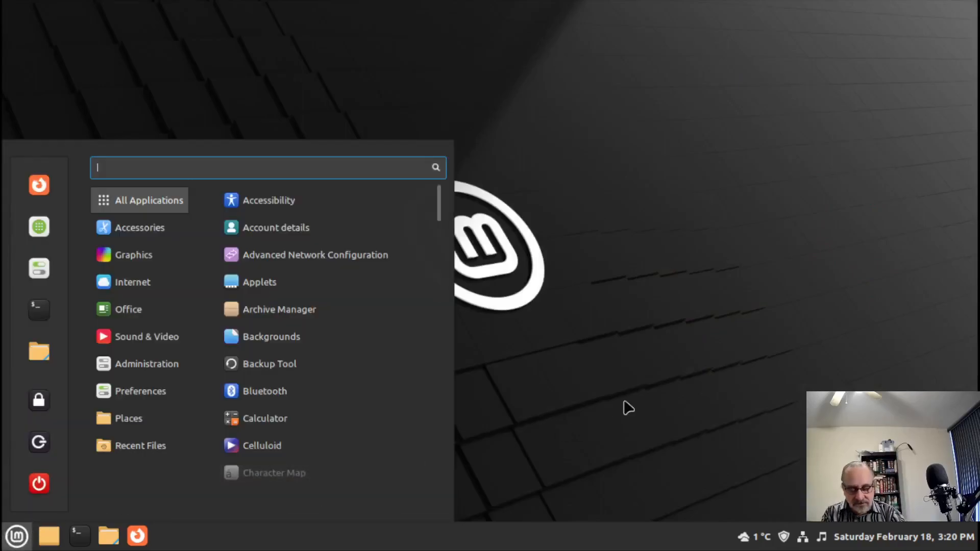
text(disk)
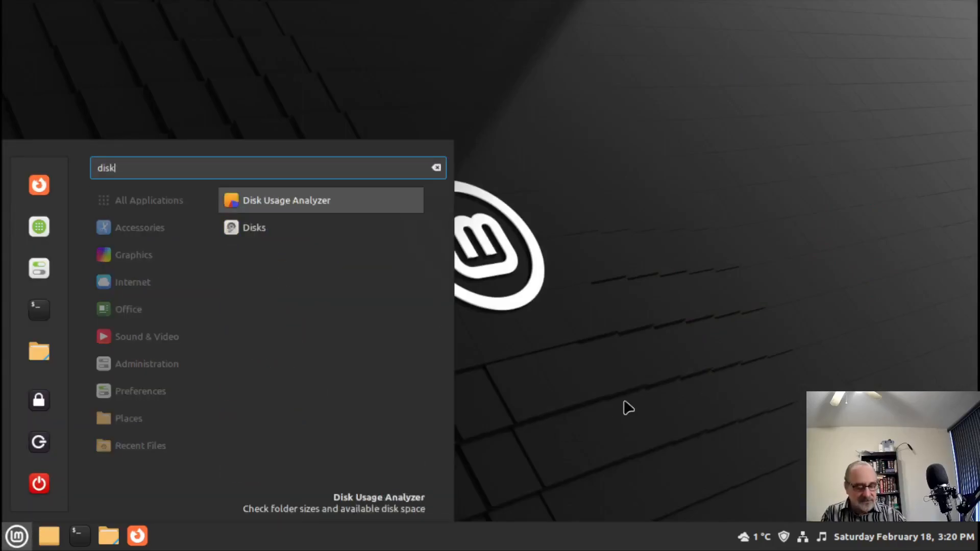
key(Down)
key(Return)
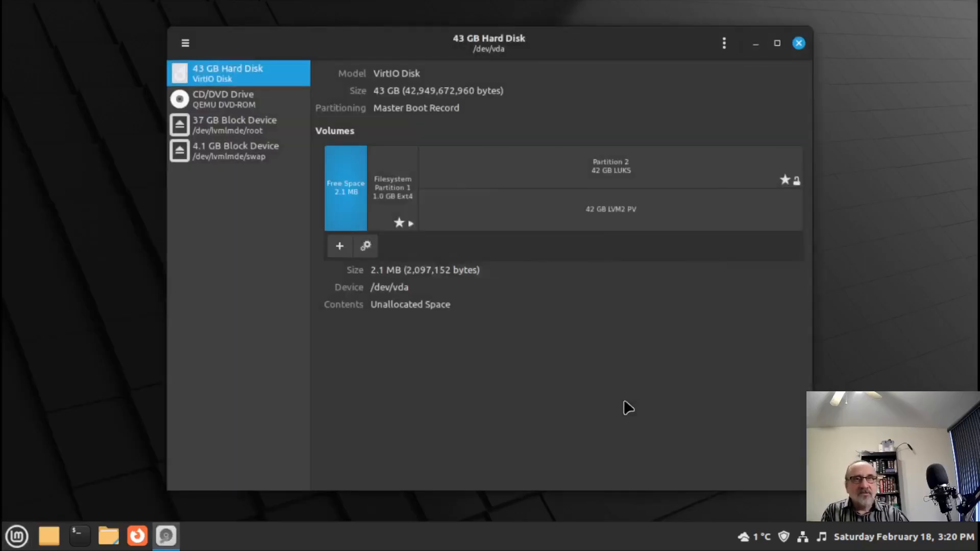
click(777, 43)
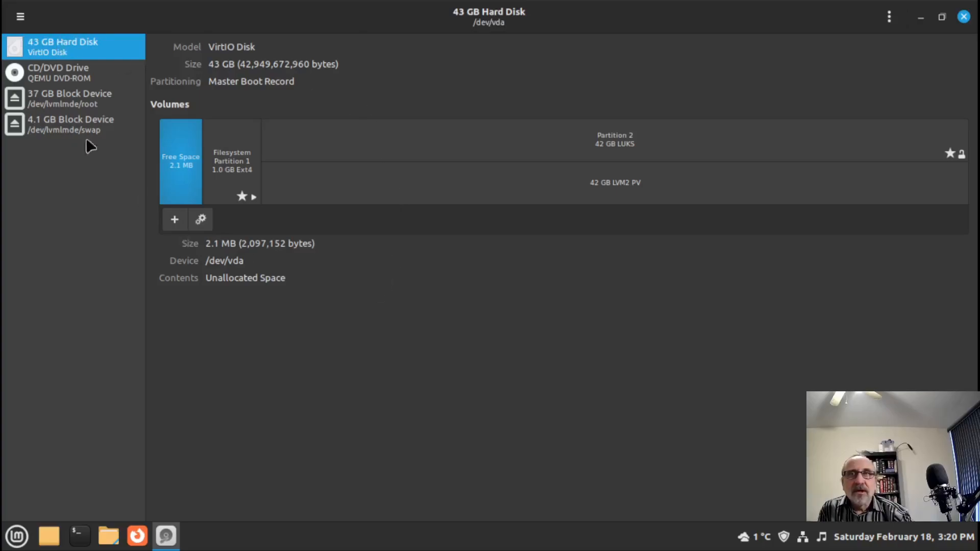
click(60, 122)
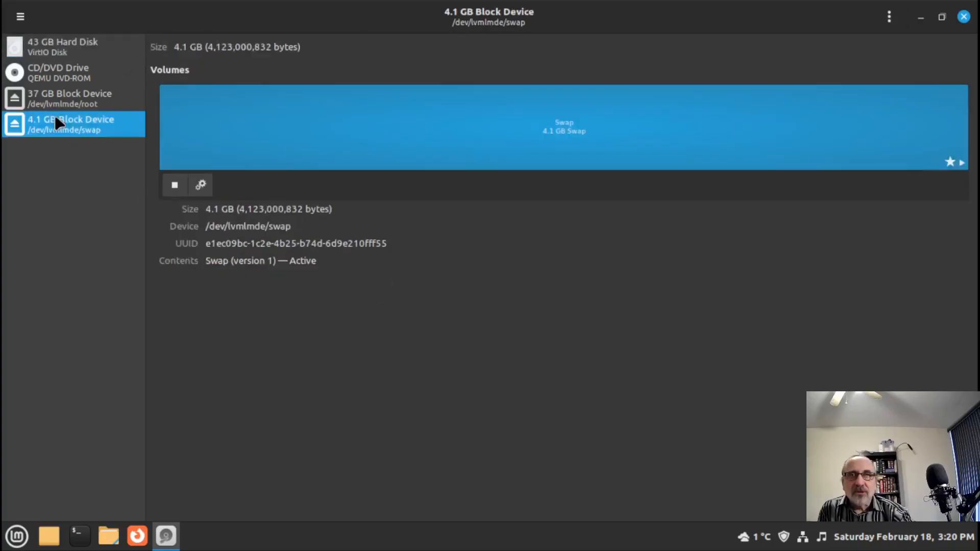
click(66, 94)
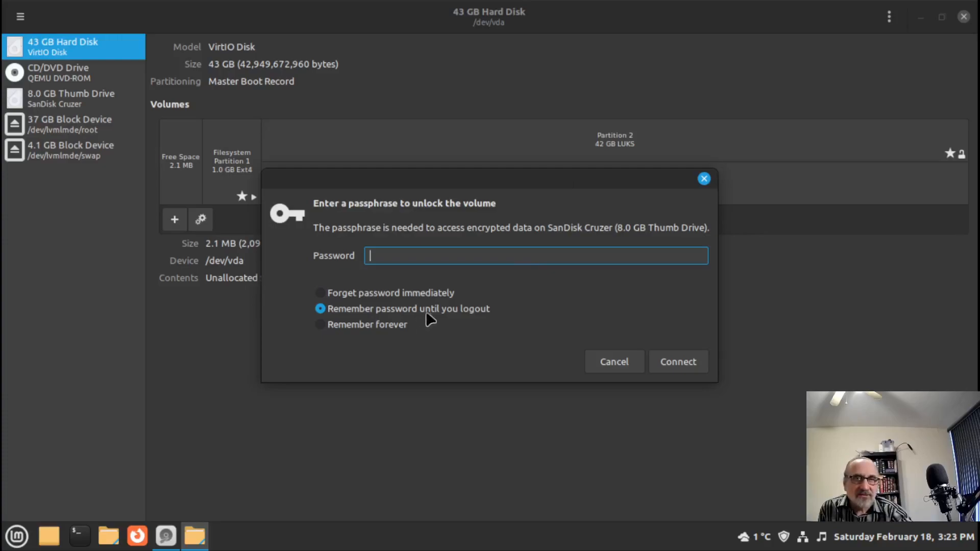
- Unlock the encrypted SanDisk Cruzer volume with its passphrase, choosing to forget it immediately
click(325, 295)
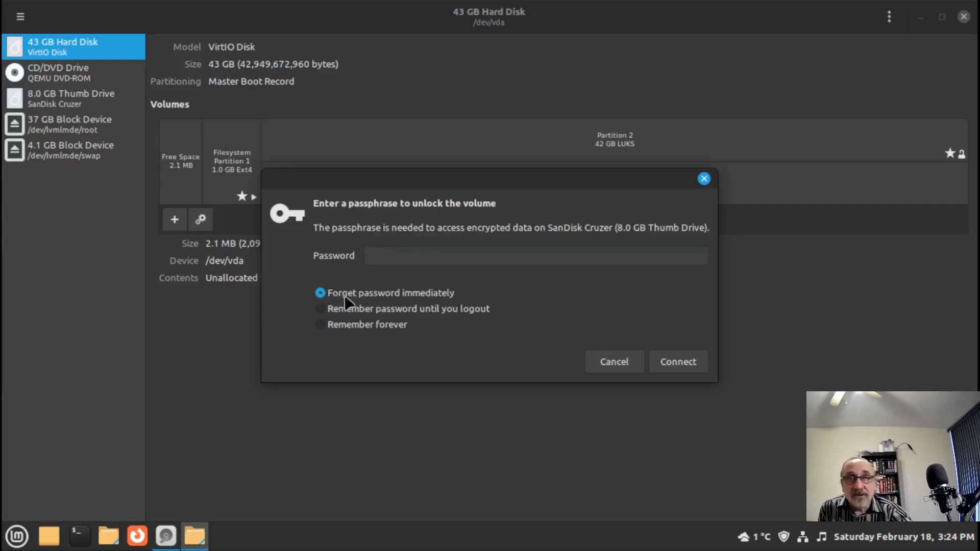
click(438, 254)
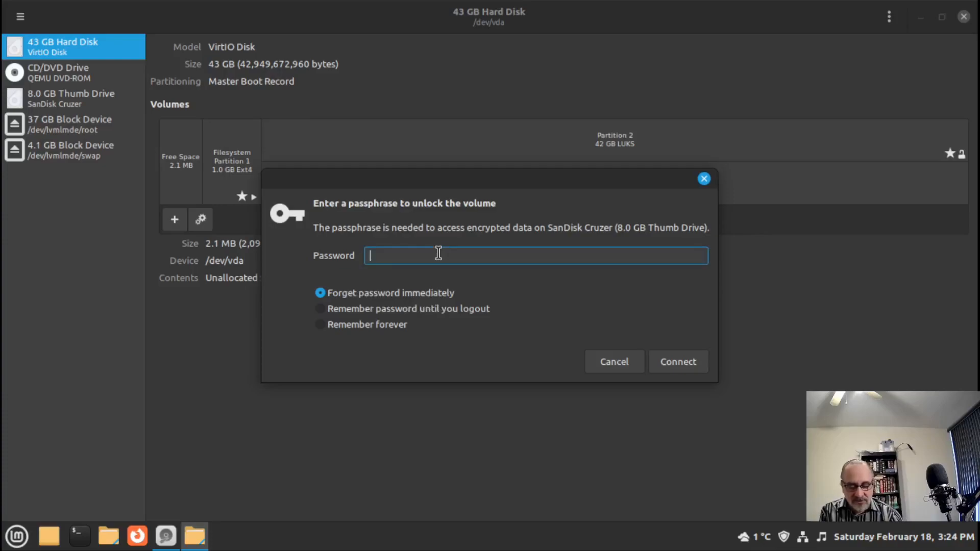
text(password)
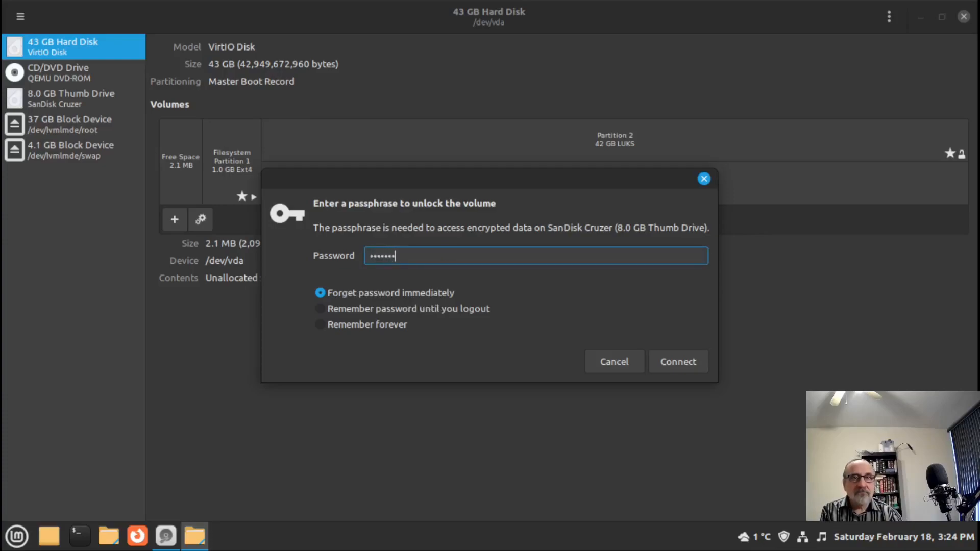
key(Return)
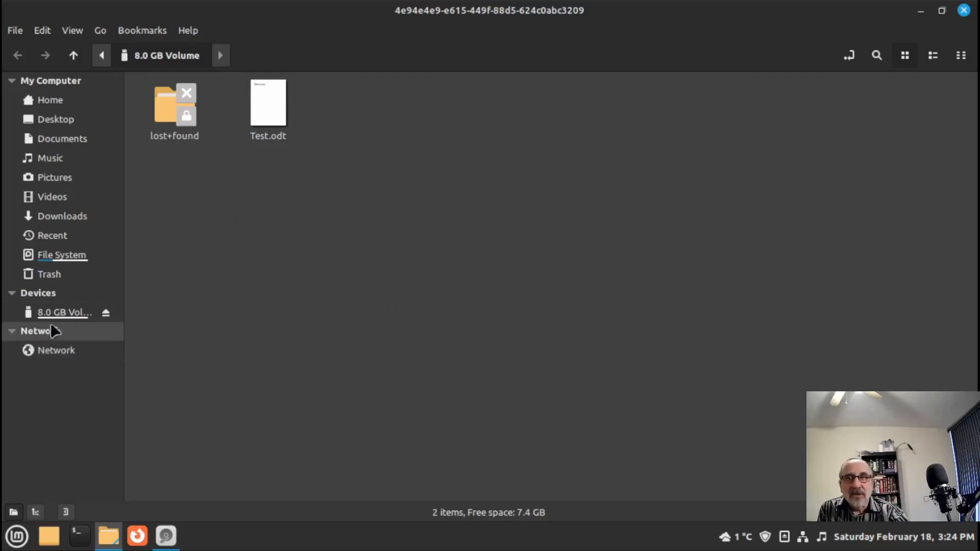
- Open Test.odt from the 8.0 GB Volume, then close Writer, the file manager and Disks
double_click(271, 95)
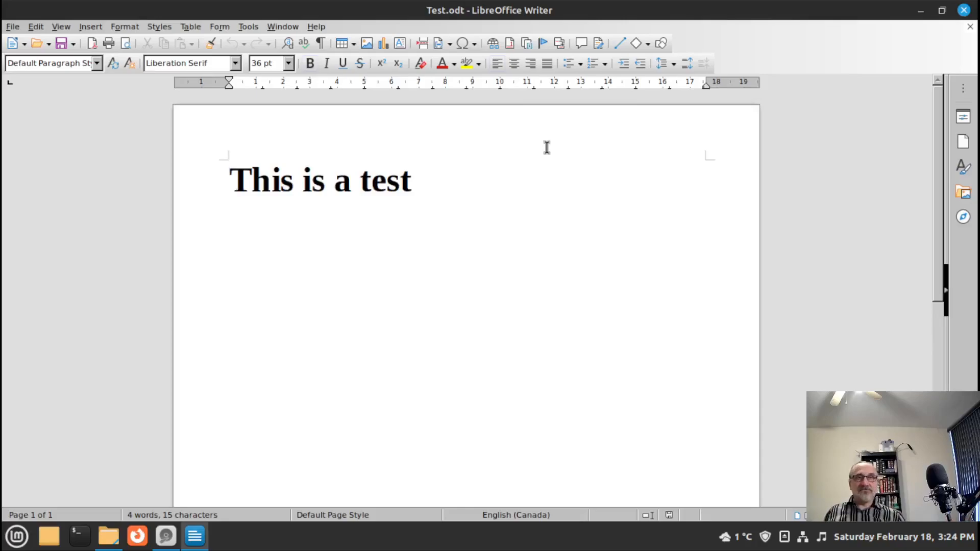
click(964, 11)
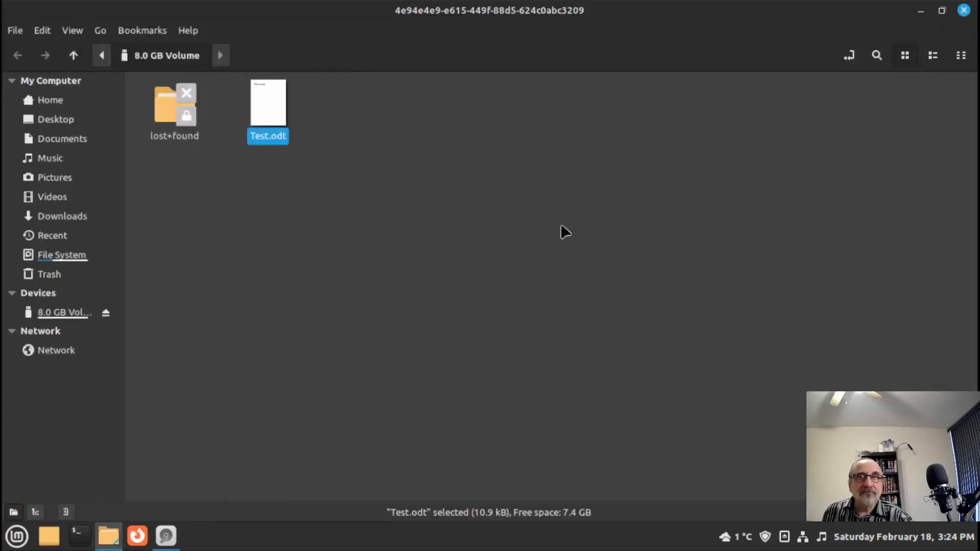
click(964, 10)
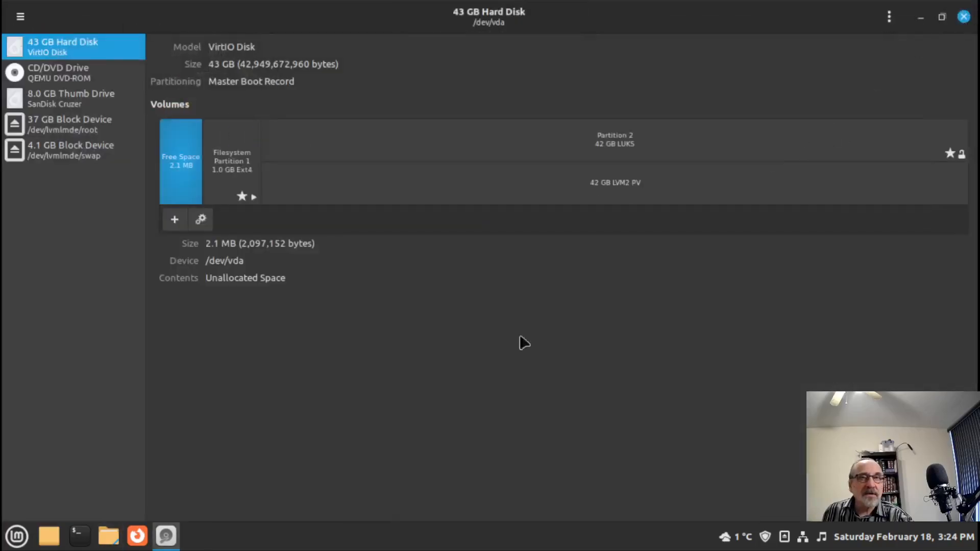
click(963, 17)
- Relaunch Disks by searching 'disk' in the Mint menu
click(16, 537)
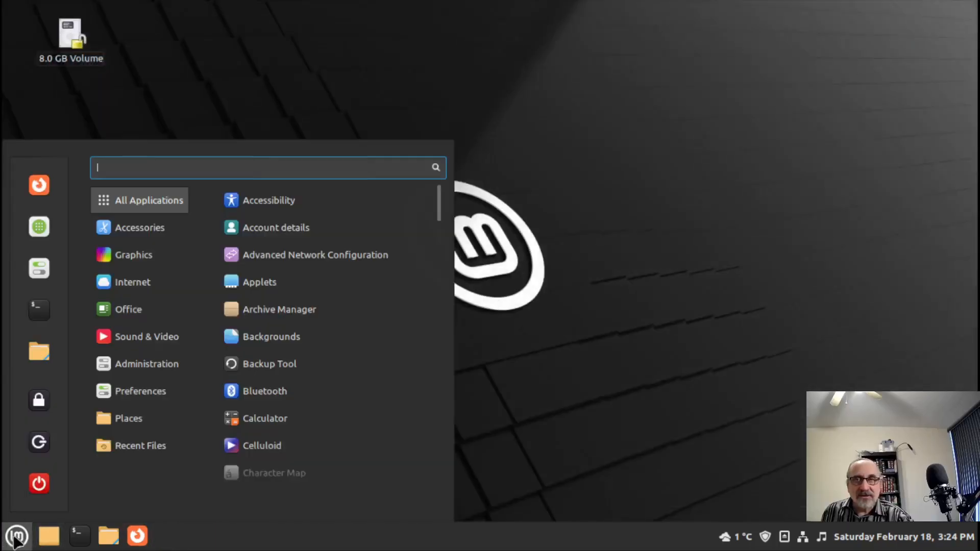
text(disk)
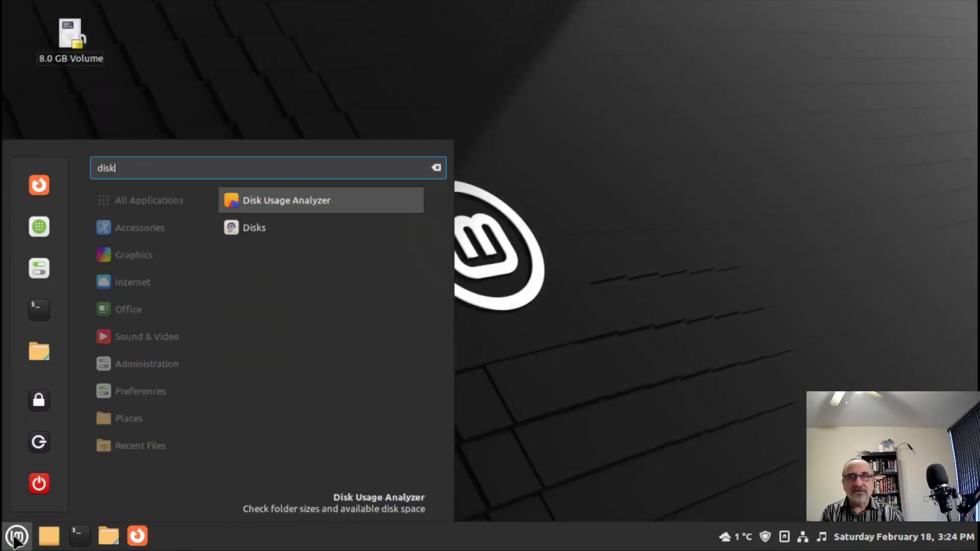
key(Down)
key(Return)
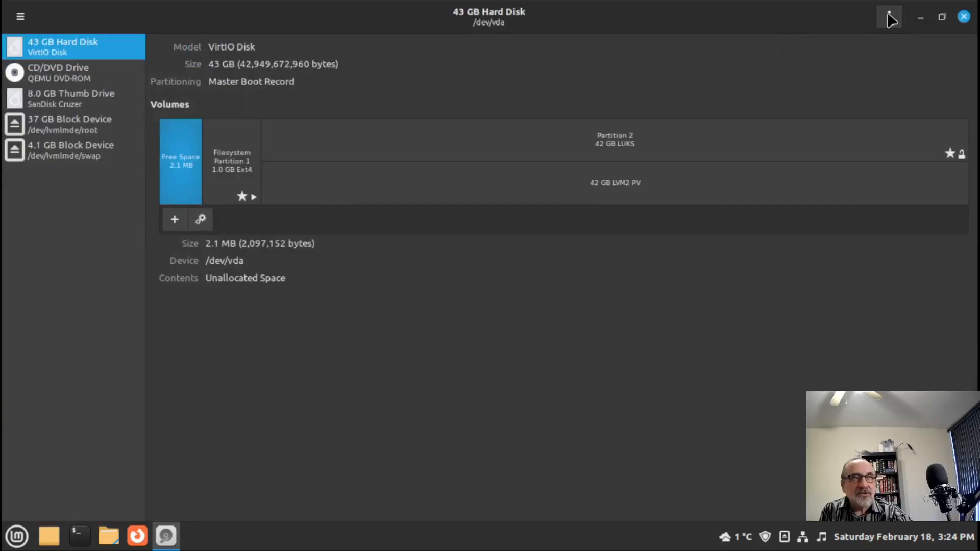
- Open and dismiss the hard disk's options menu, then select the 8.0 GB Thumb Drive
click(889, 17)
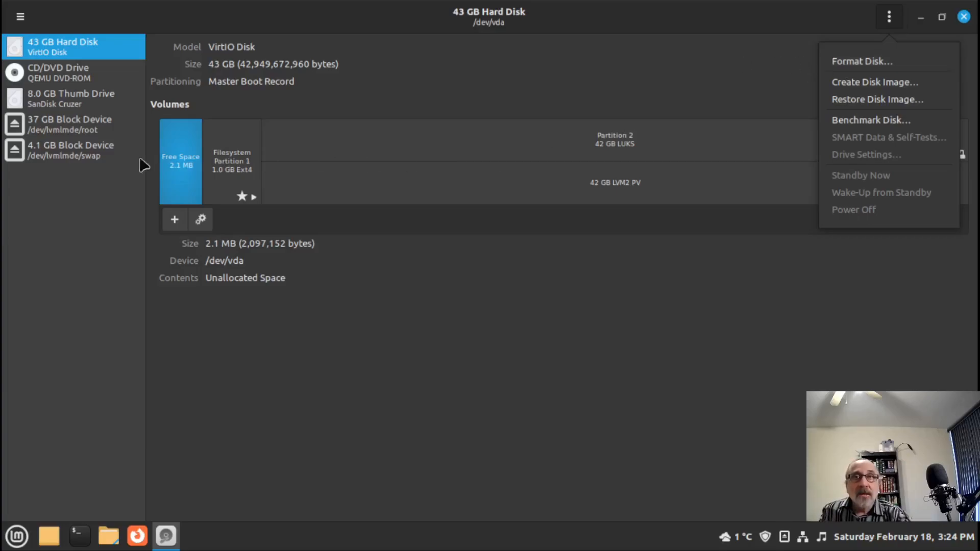
click(771, 14)
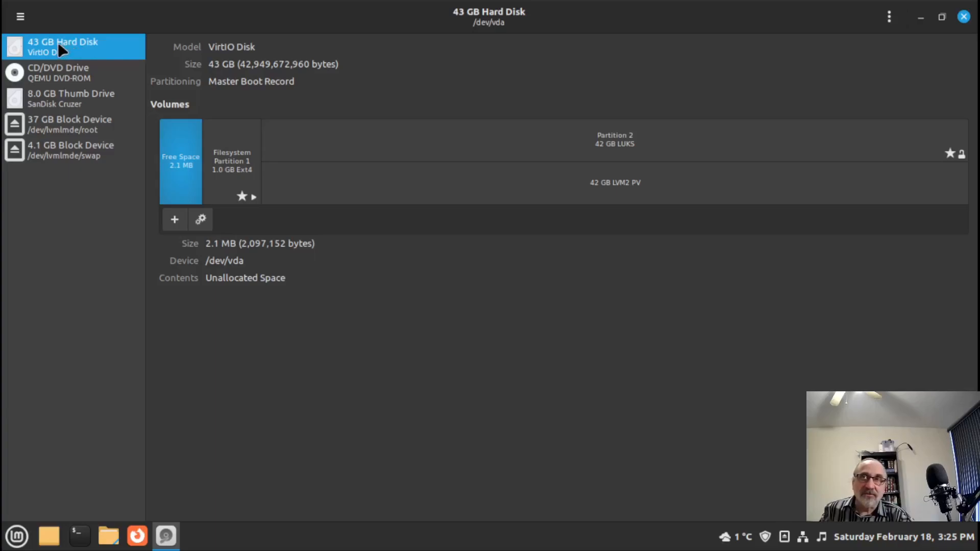
click(59, 102)
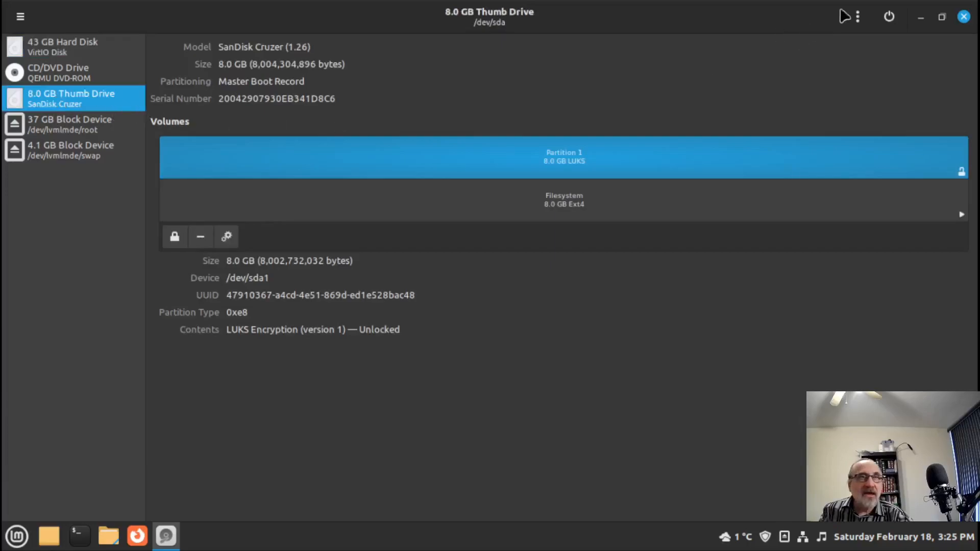
- Lock the thumb drive's encrypted LUKS partition, then bring up its unlock prompt again
click(858, 16)
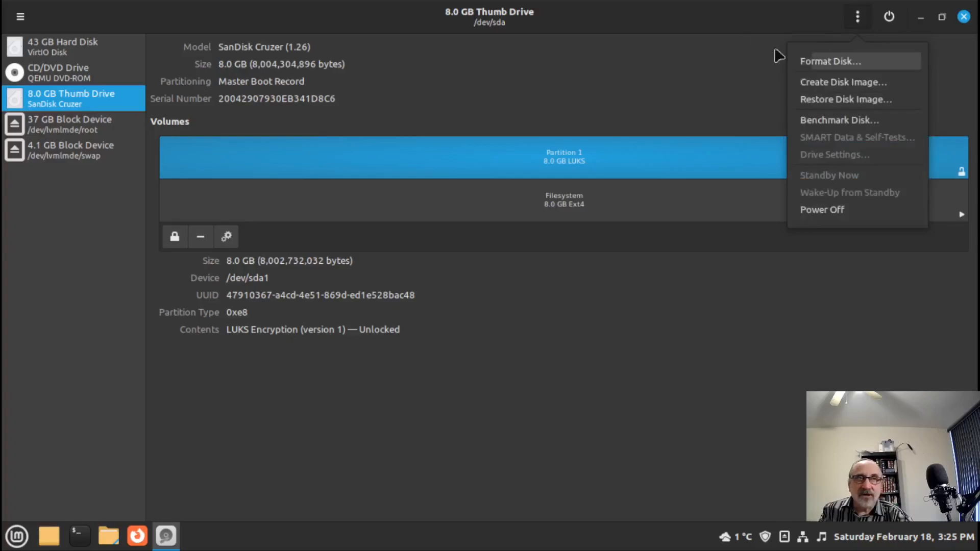
click(888, 17)
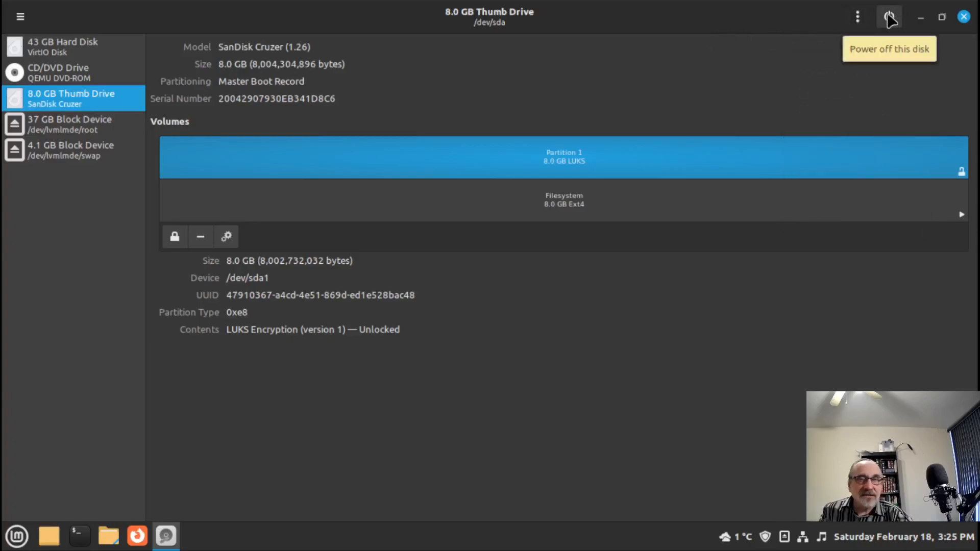
click(175, 236)
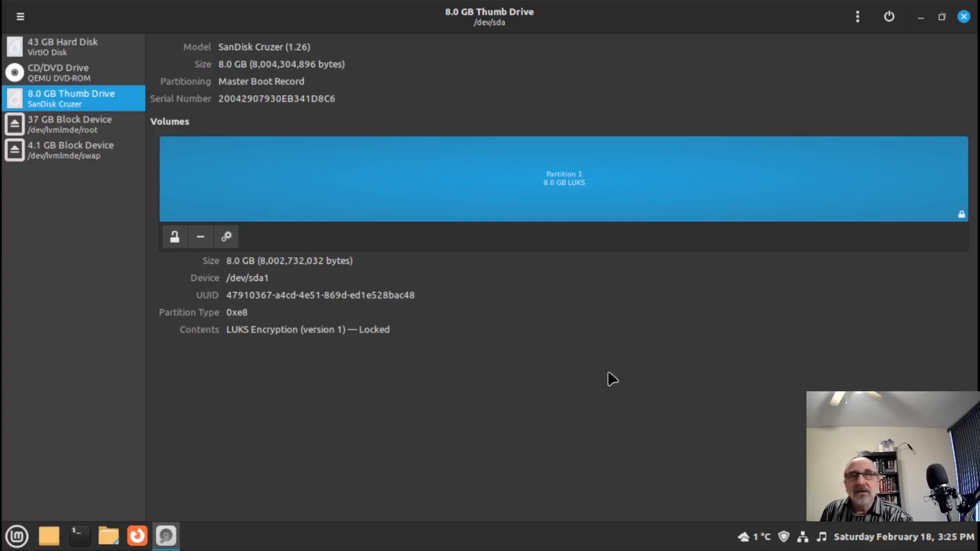
click(174, 237)
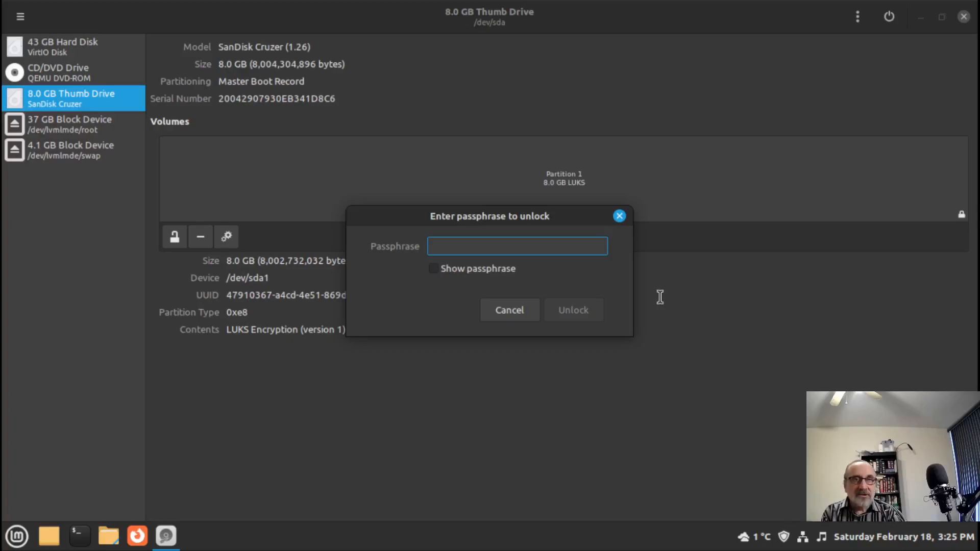
- Enter the thumb drive passphrase, reveal it, then cancel the unlock prompt
text(********)
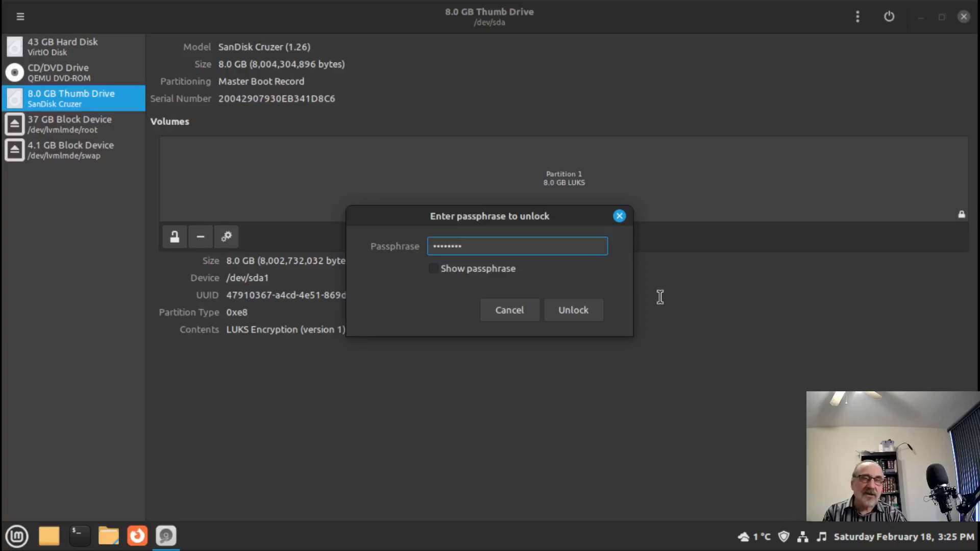
click(439, 273)
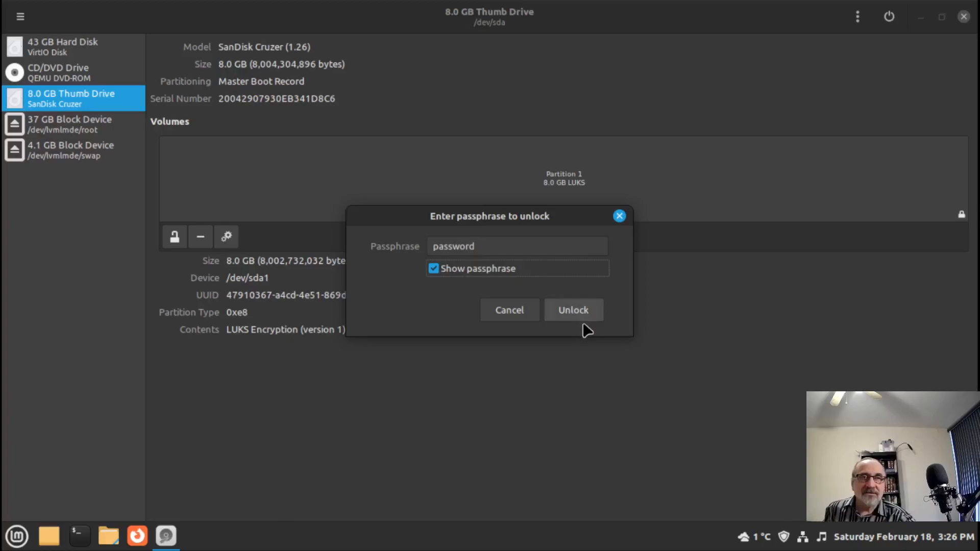
click(510, 313)
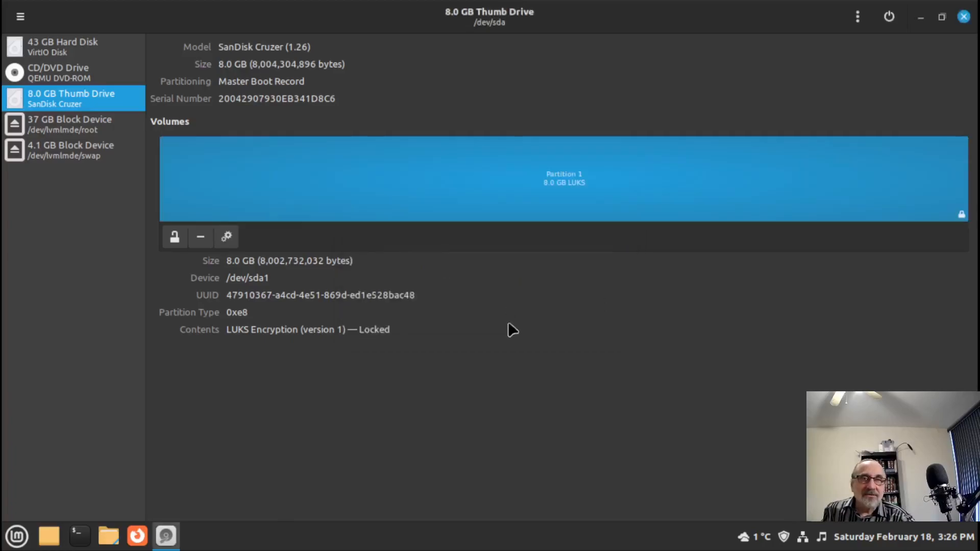
- Unlock the partition with its passphrase, lock it again, and close Disks
click(175, 236)
text(••)
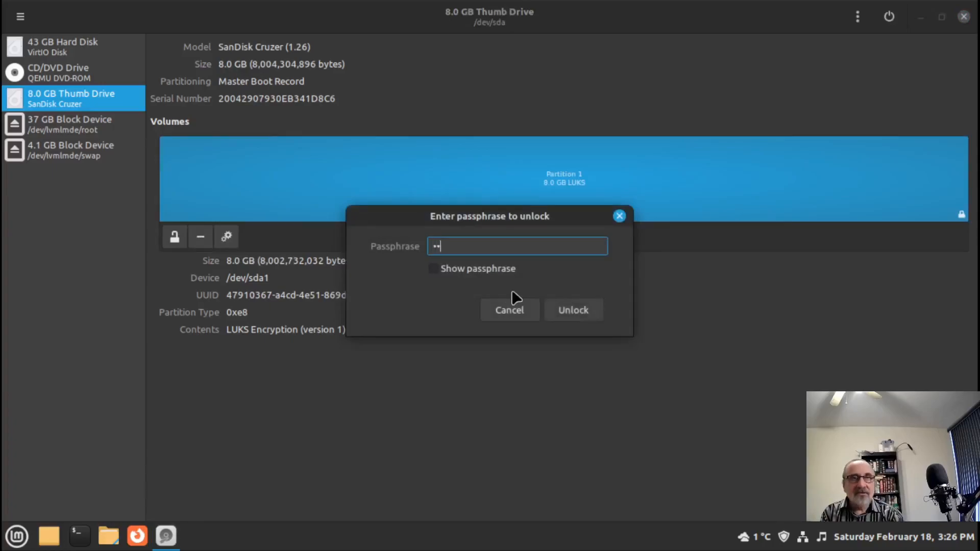
text(••••••)
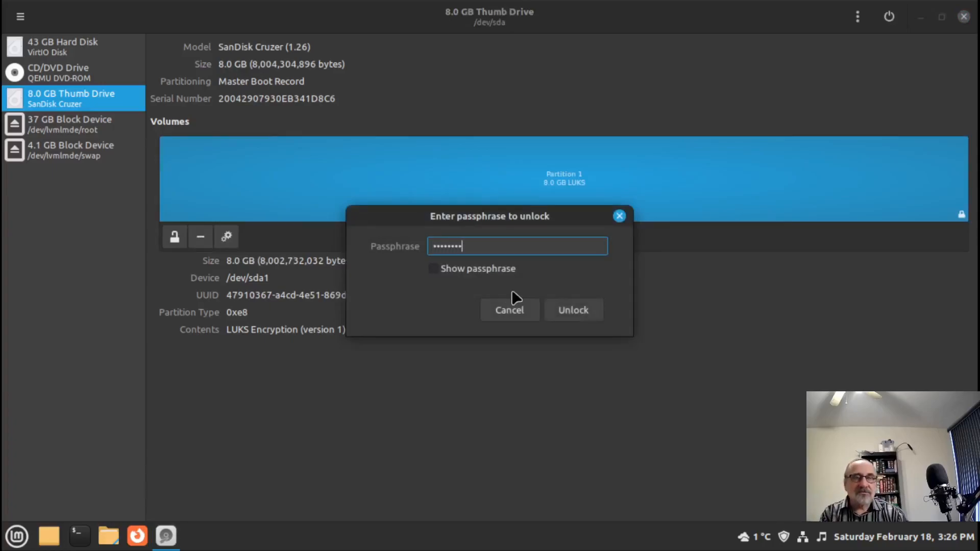
key(Return)
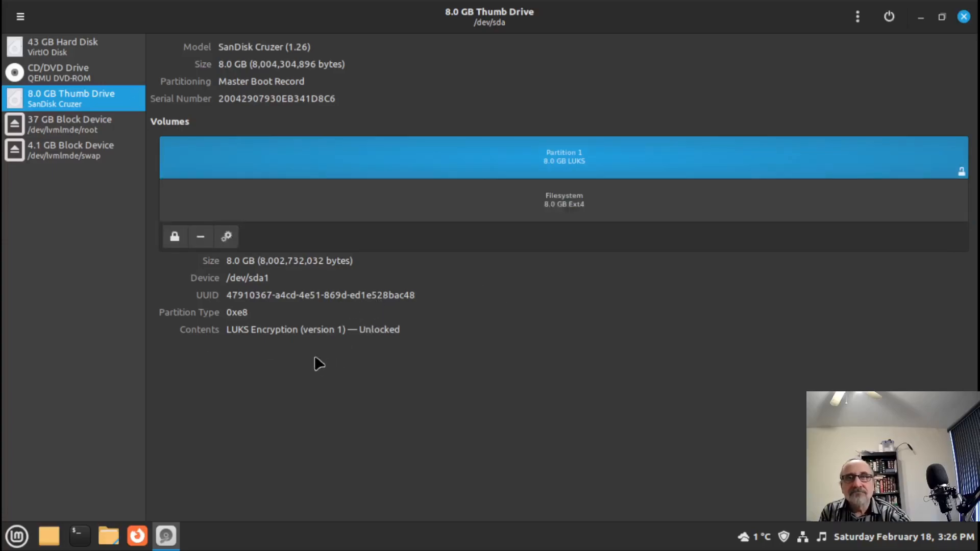
click(176, 238)
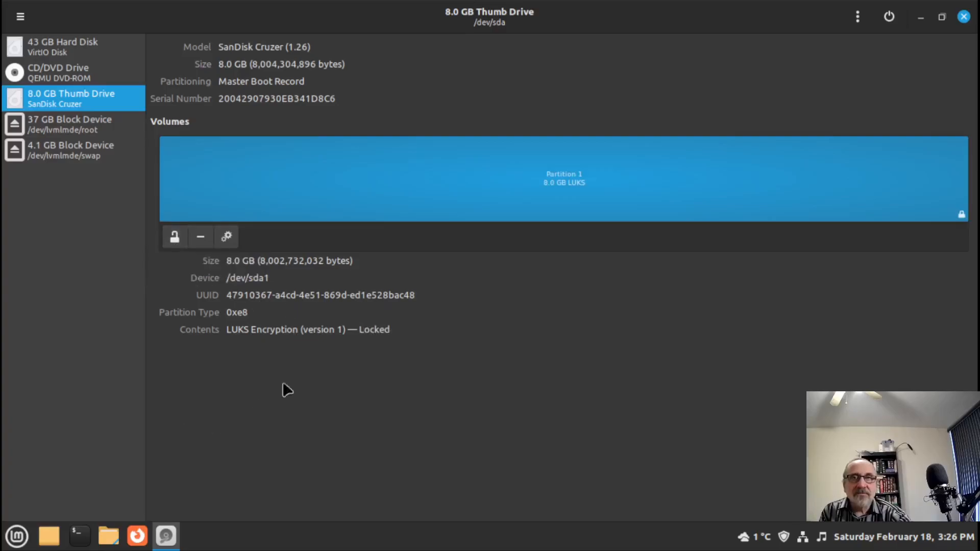
click(964, 17)
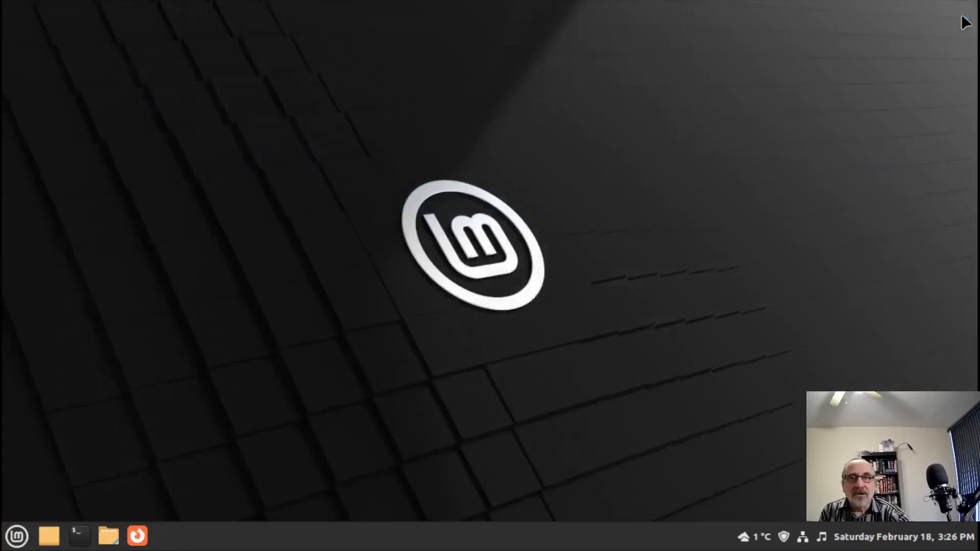
- Unlock and mount the encrypted 8.0 GB volume in Nemo, forgetting the passphrase immediately
click(106, 542)
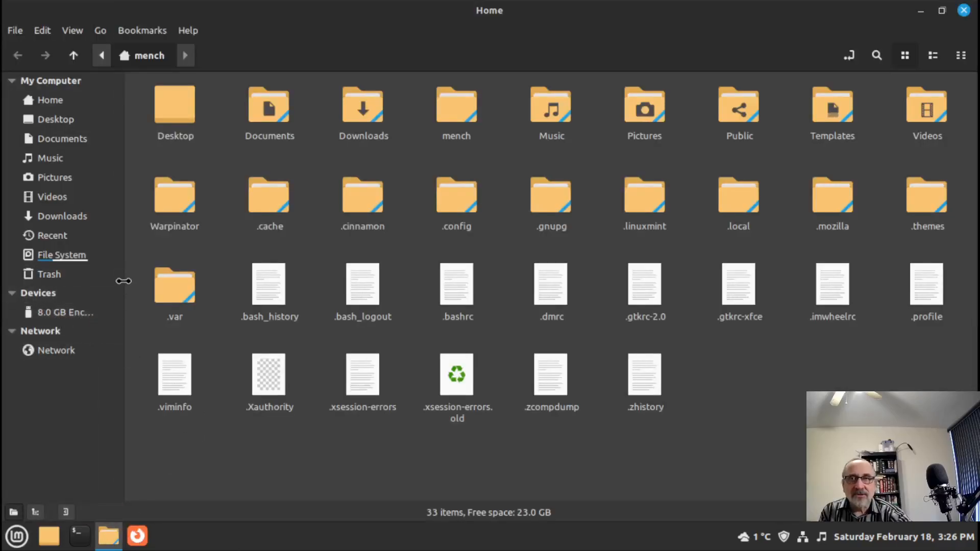
drag(129, 280, 178, 281)
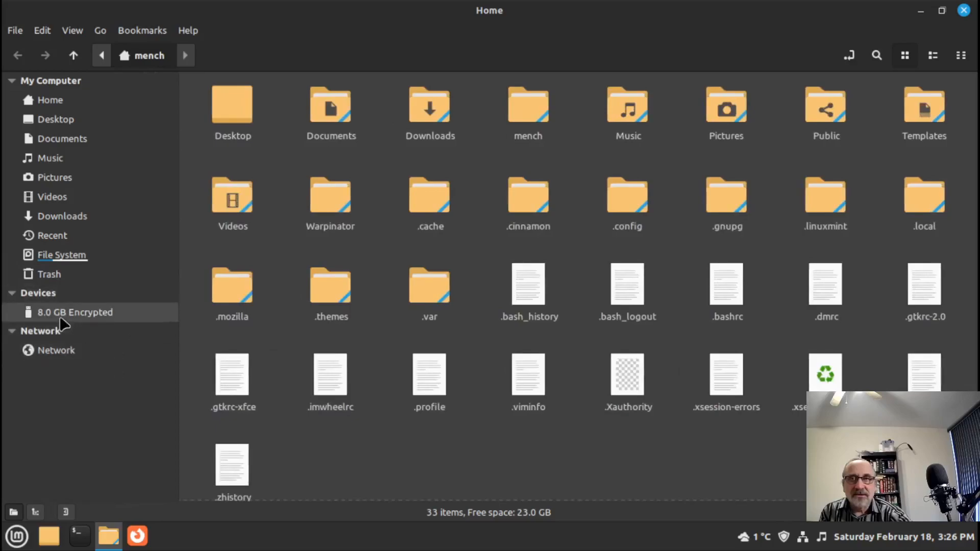
click(112, 319)
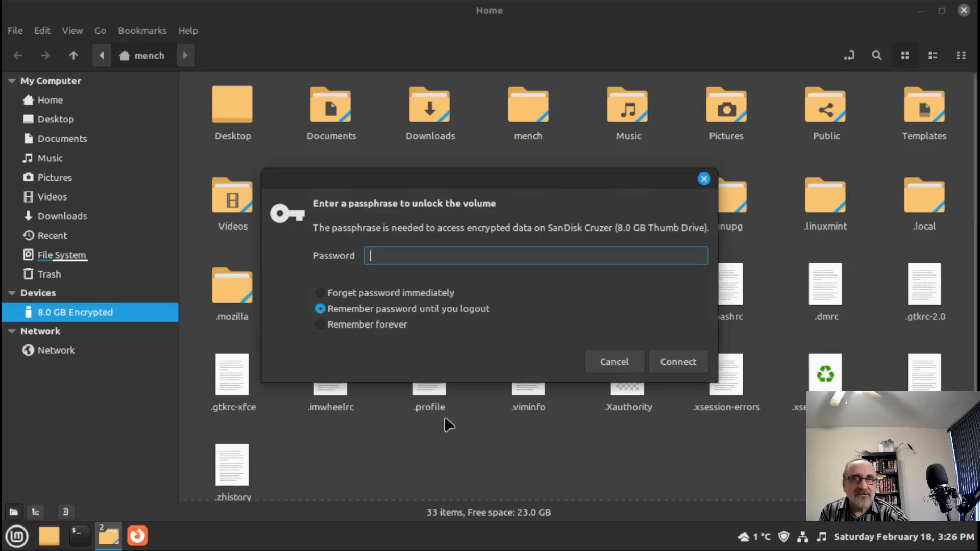
click(328, 292)
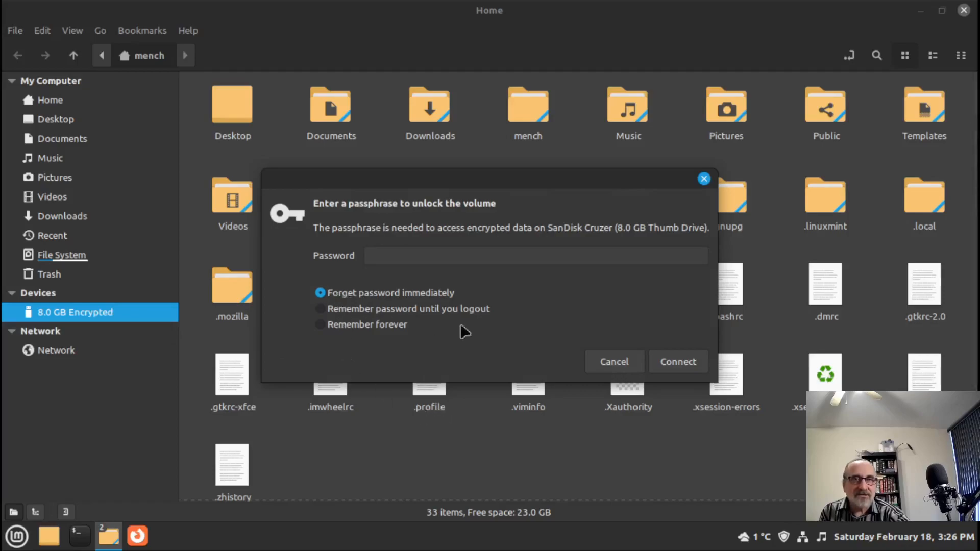
click(455, 258)
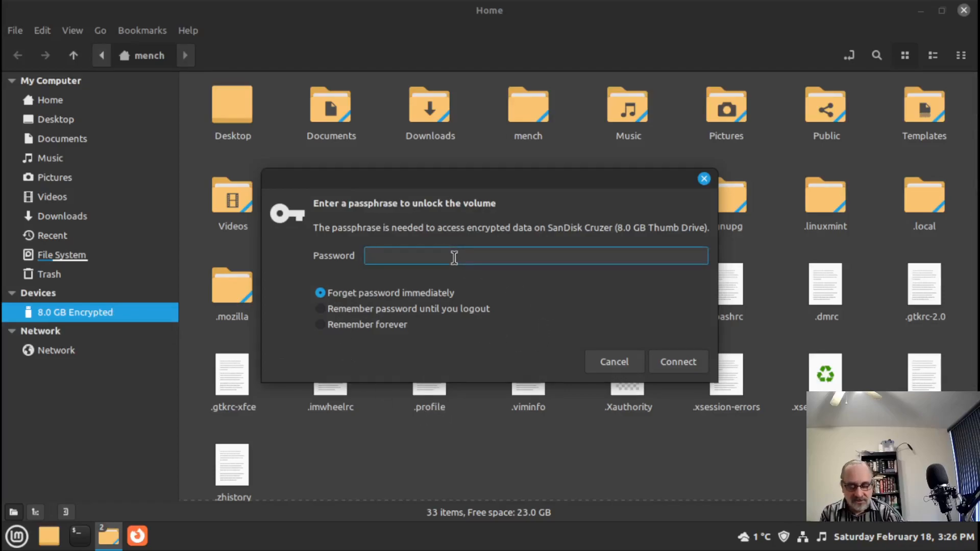
text(••)
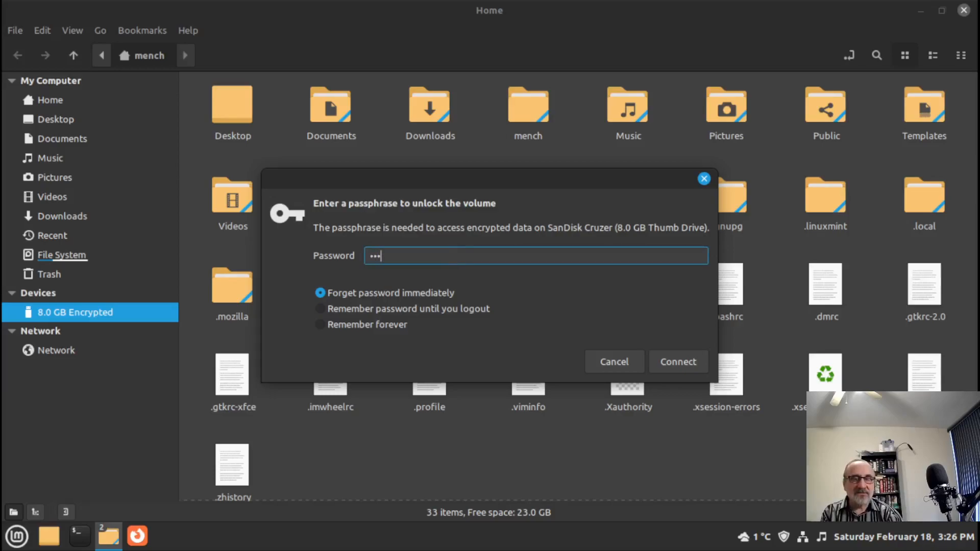
text(•)
key(BackSpace)
key(BackSpace)
key(BackSpace)
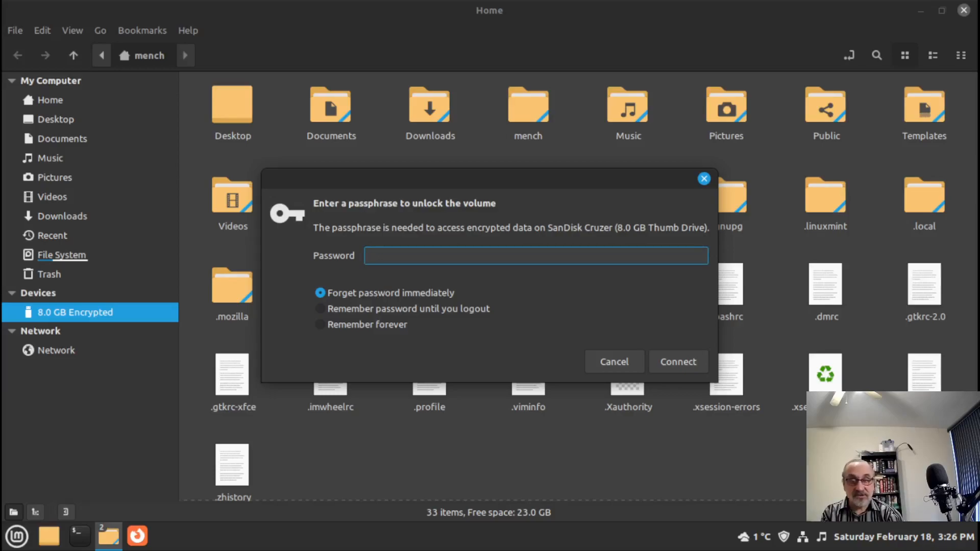
text(•••••••)
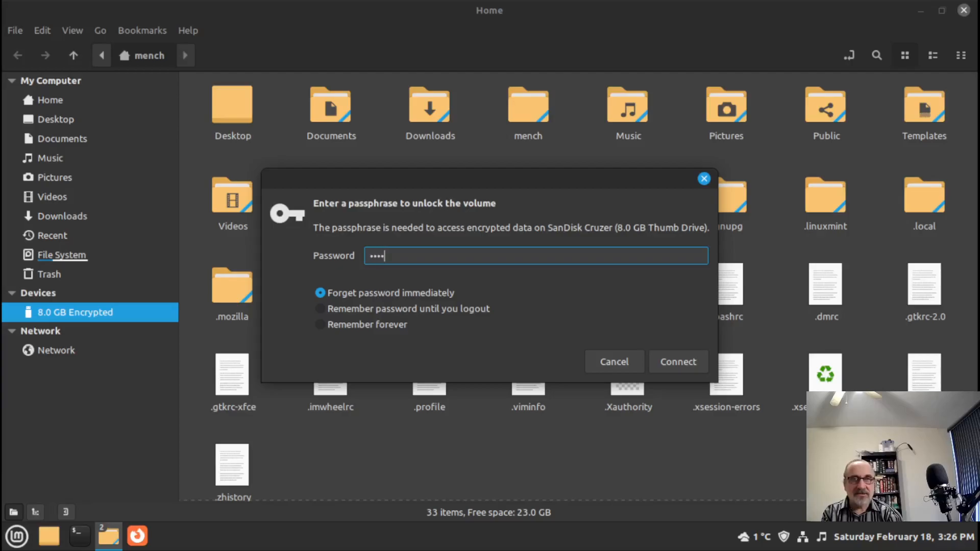
key(Return)
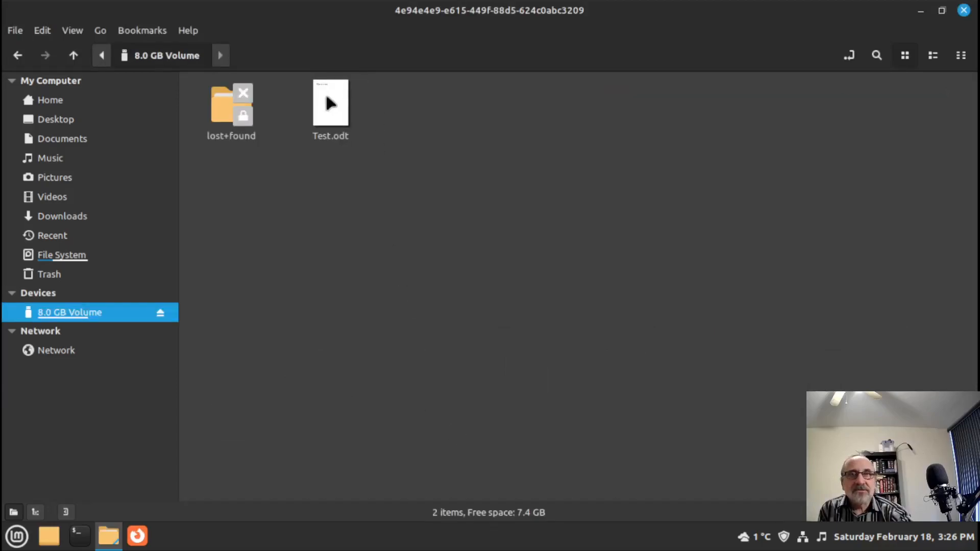
- Open Test.odt in Writer, then close it and the 8.0 GB Volume window
double_click(331, 104)
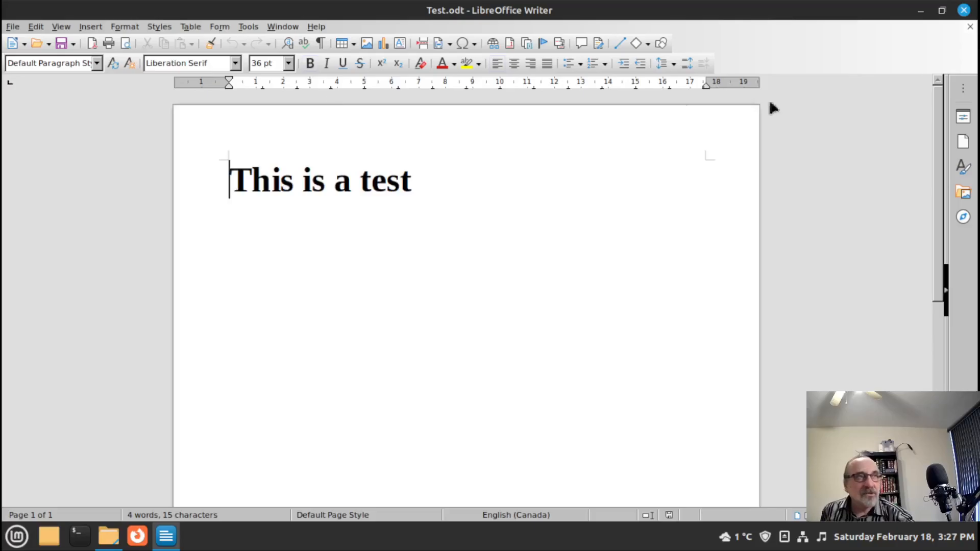
click(964, 10)
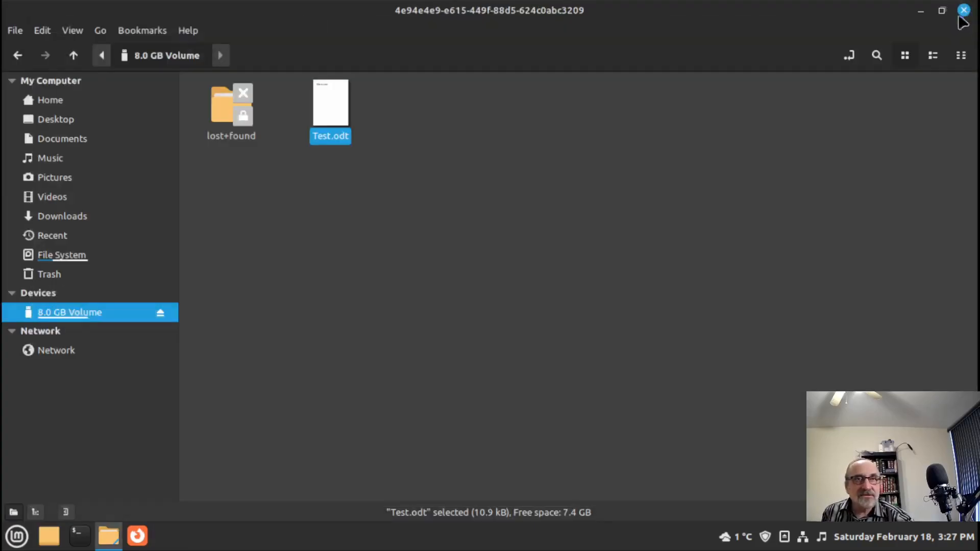
click(964, 10)
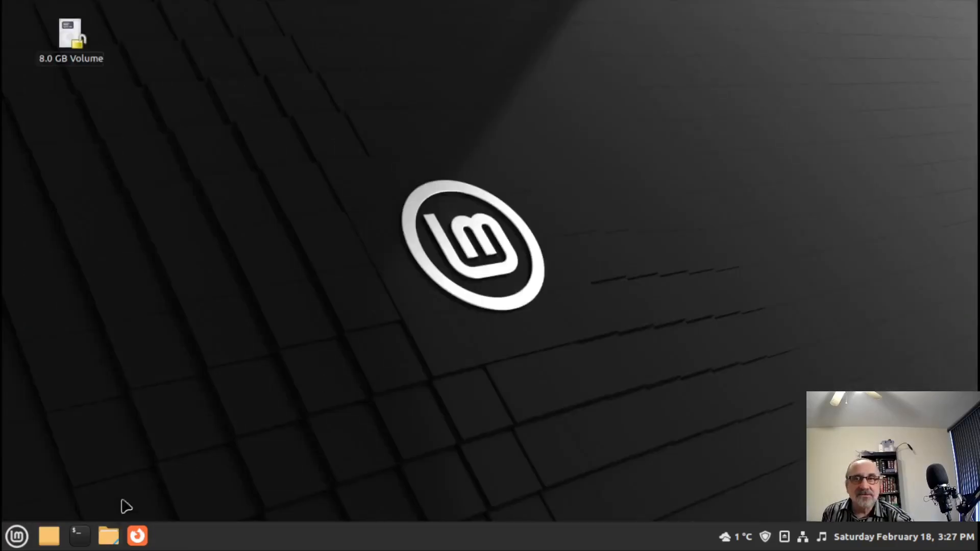
- Launch Disks through a 'disk' menu search and maximize it
click(9, 544)
text(disk)
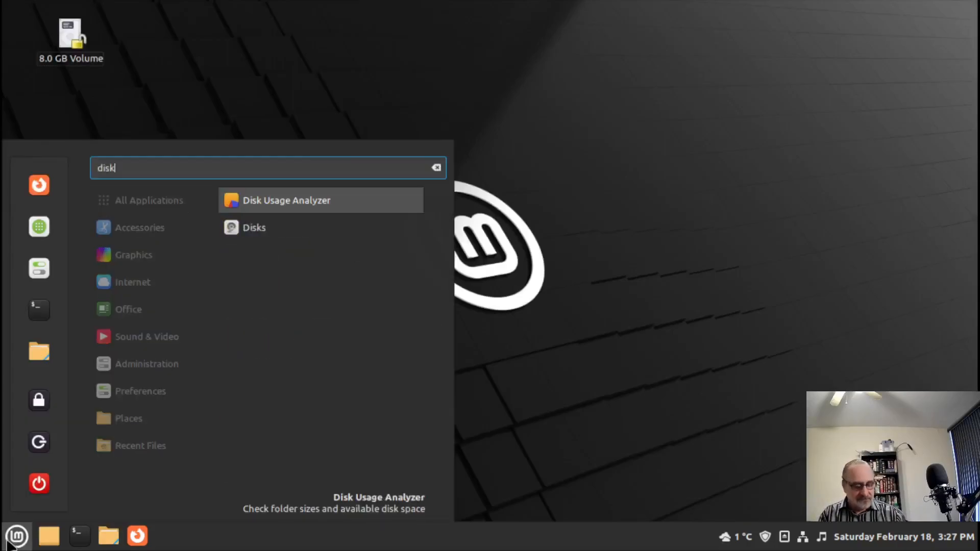
key(Down)
key(Return)
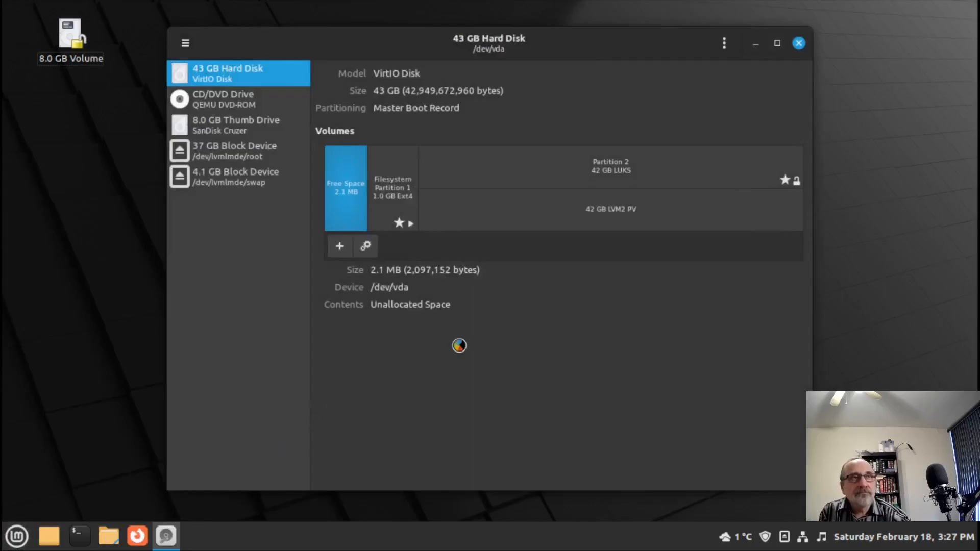
click(780, 43)
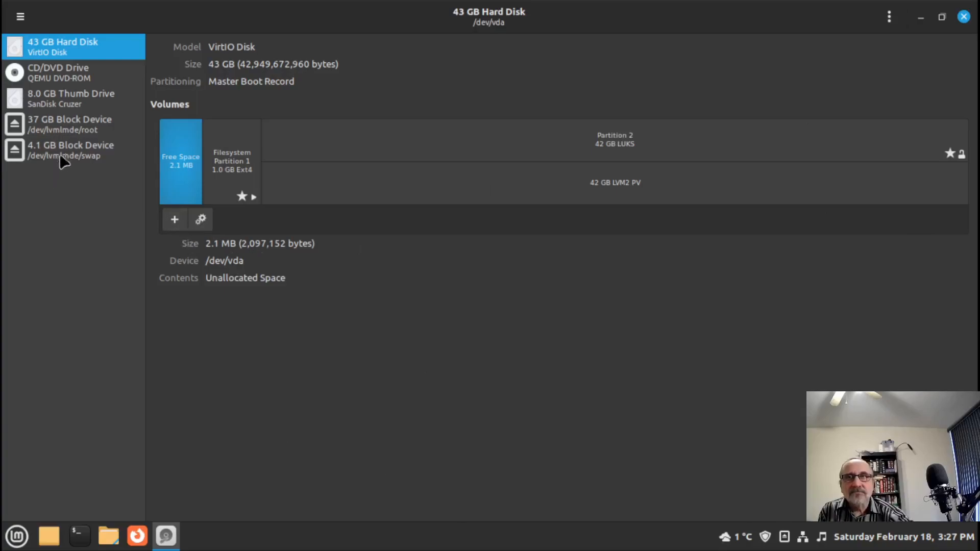
- Lock the 8.0 GB Thumb Drive's encrypted partition, power the drive off, and close Disks
click(69, 93)
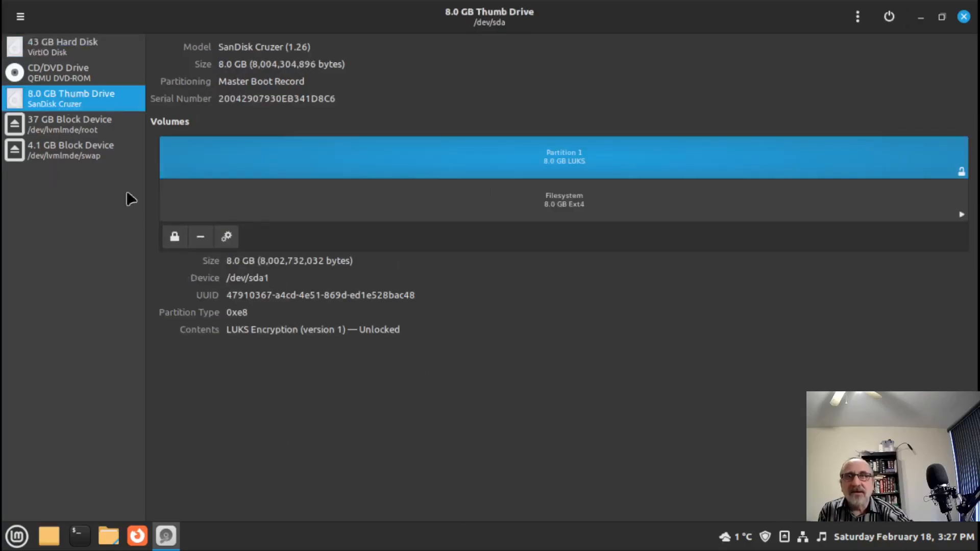
click(174, 236)
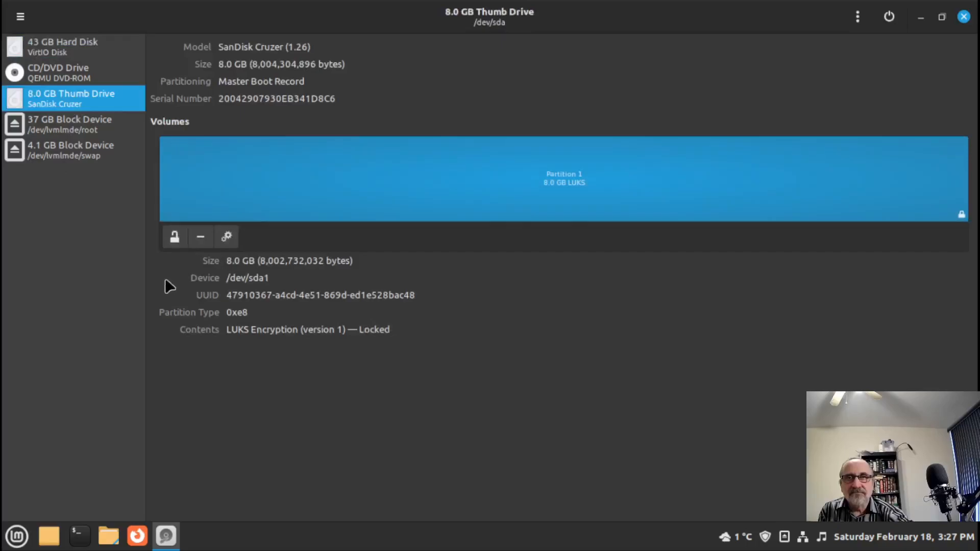
click(892, 18)
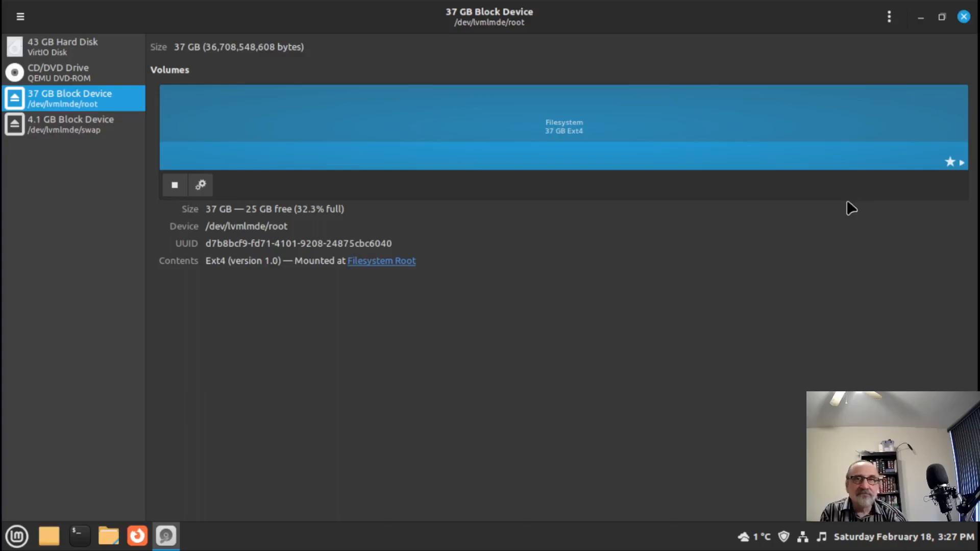
click(965, 16)
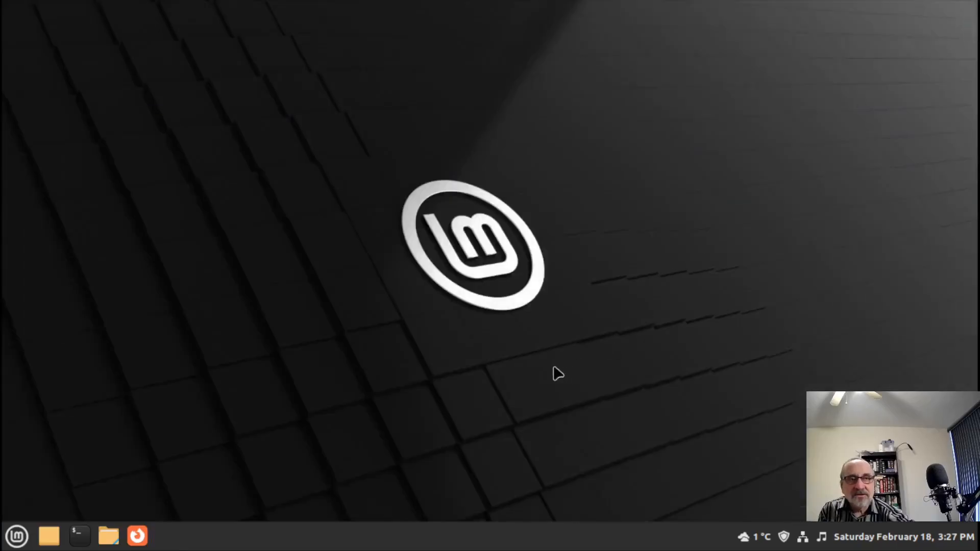
- Search the menu for 'sof' and launch Software Sources
click(17, 536)
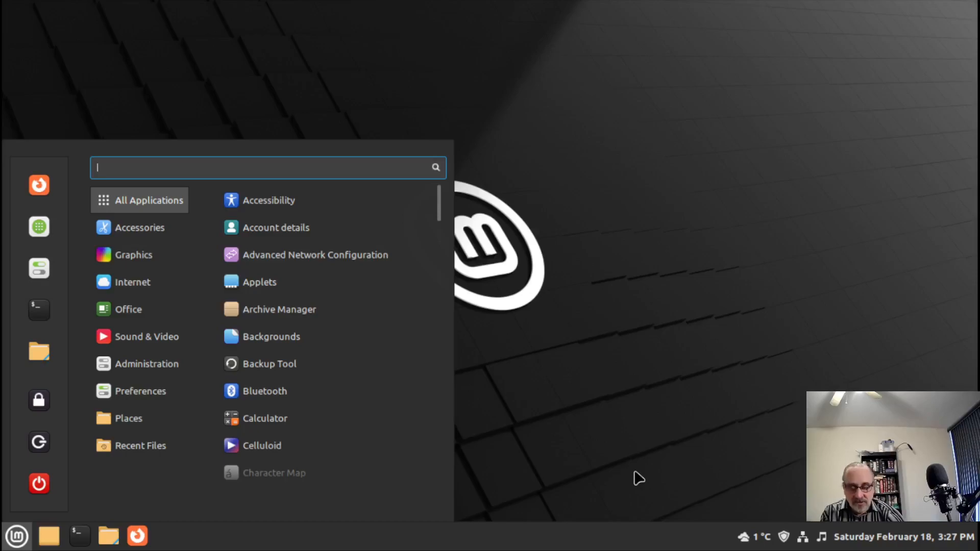
text(sof)
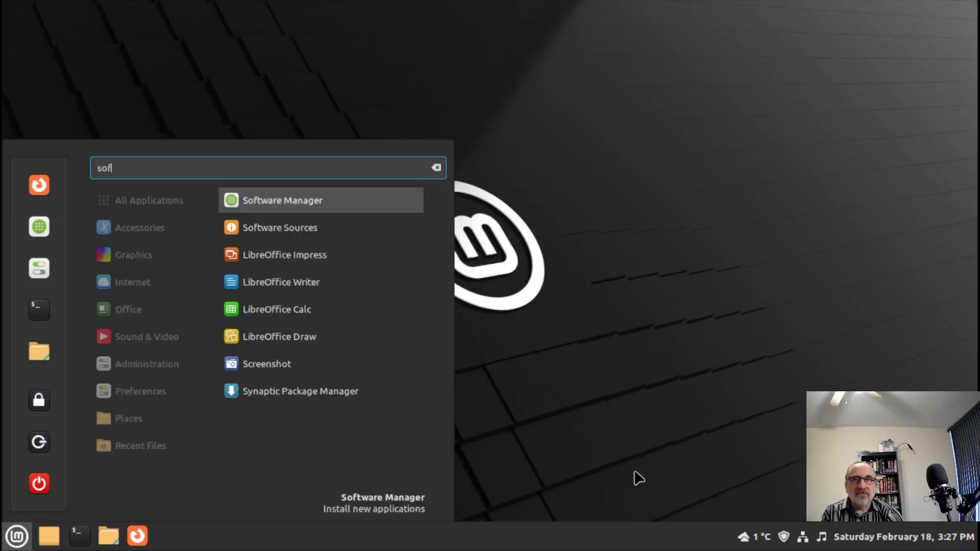
text(w)
key(BackSpace)
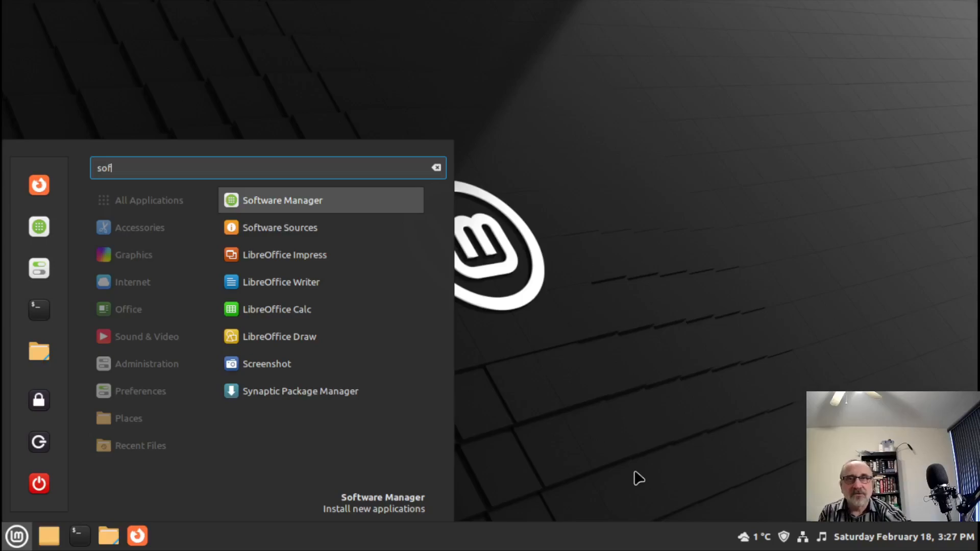
click(305, 226)
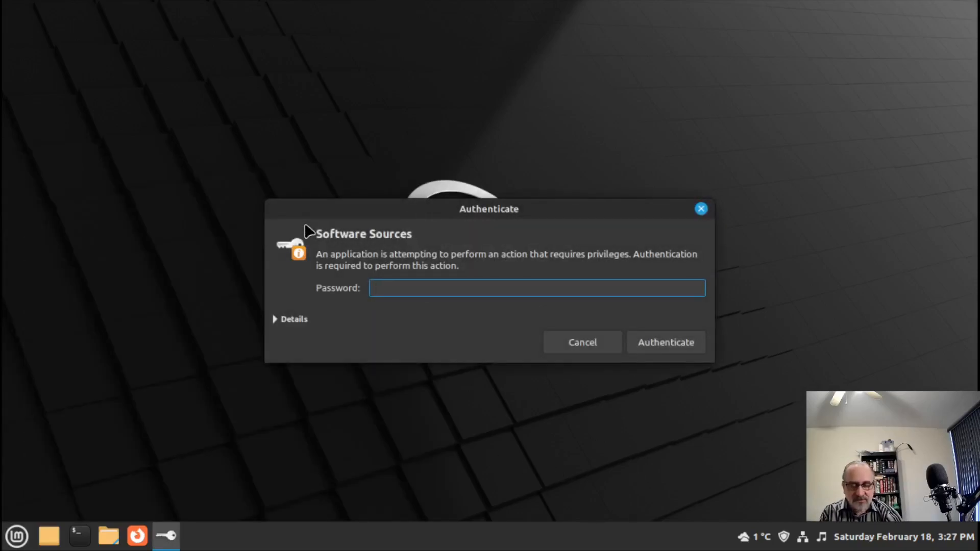
- Authenticate, maximize Software Sources, and browse the Main mirror list without changing it
key(Return)
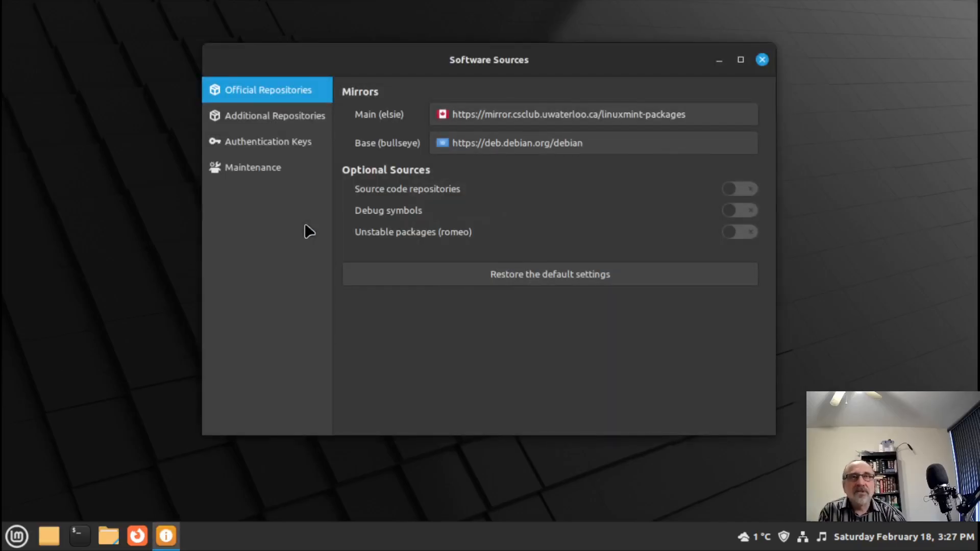
click(741, 60)
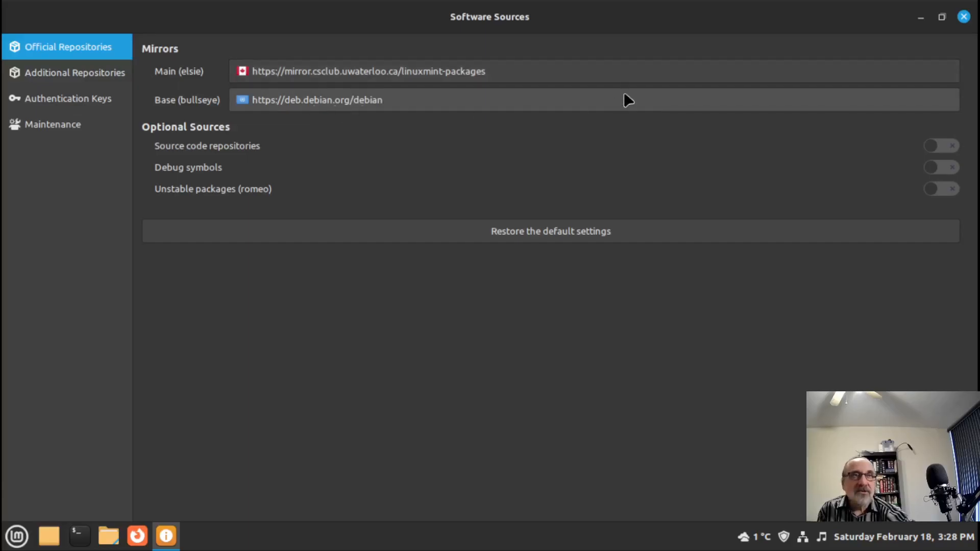
click(533, 70)
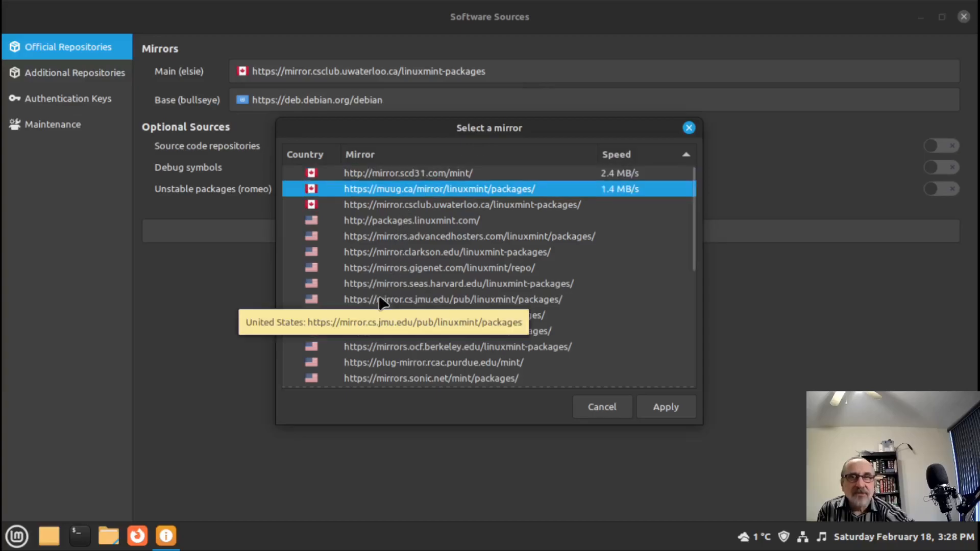
scroll(379, 297, down, 5)
scroll(379, 296, up, 5)
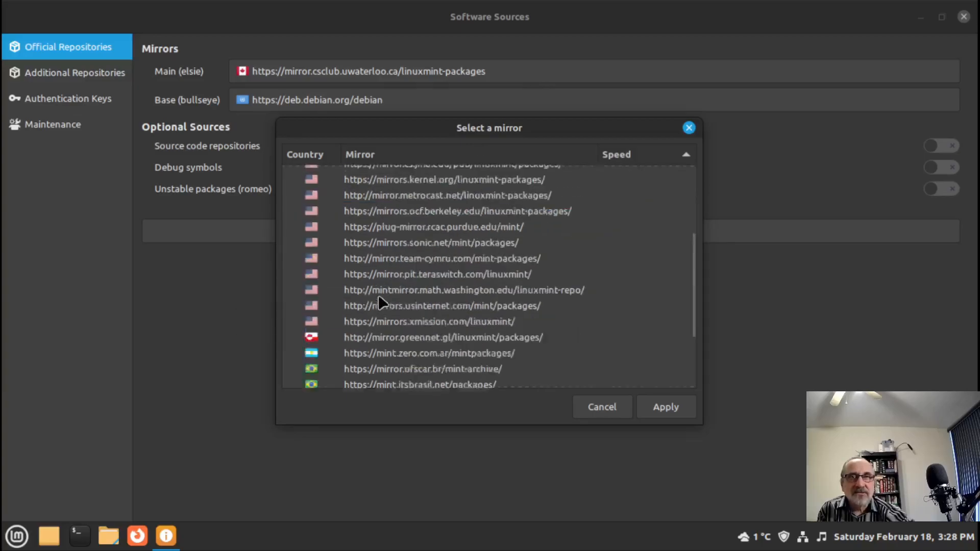
scroll(394, 287, down, 5)
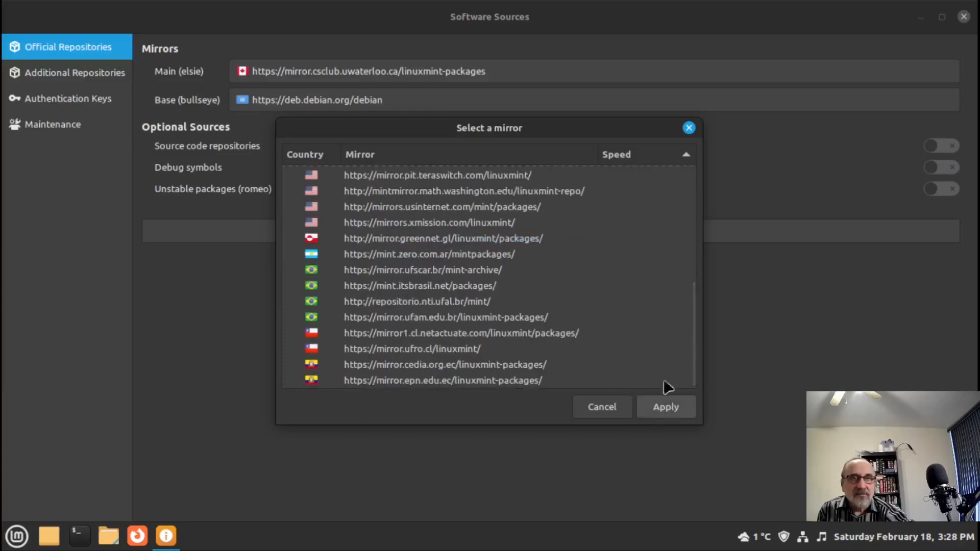
click(689, 127)
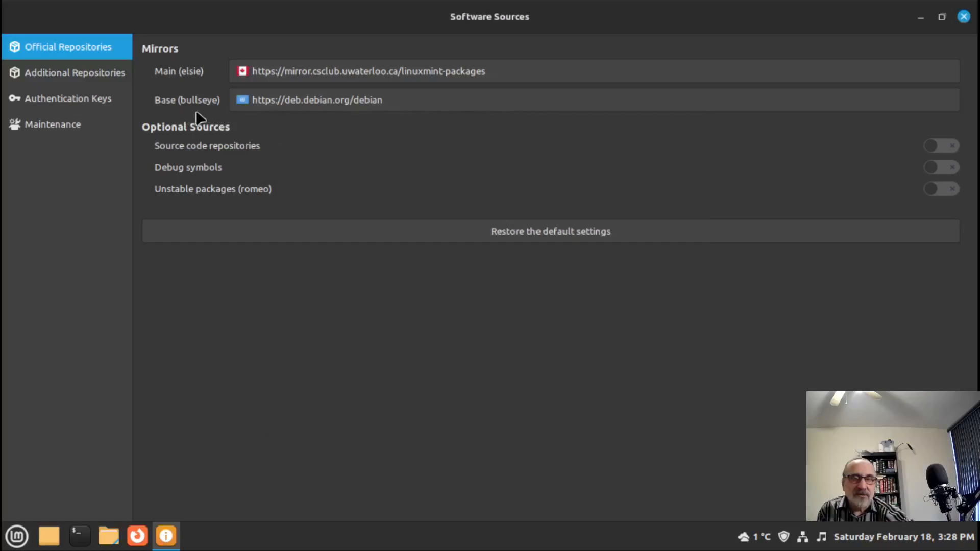
- Browse the Base mirror list leaving deb.debian.org unchanged, then close Software Sources
click(427, 106)
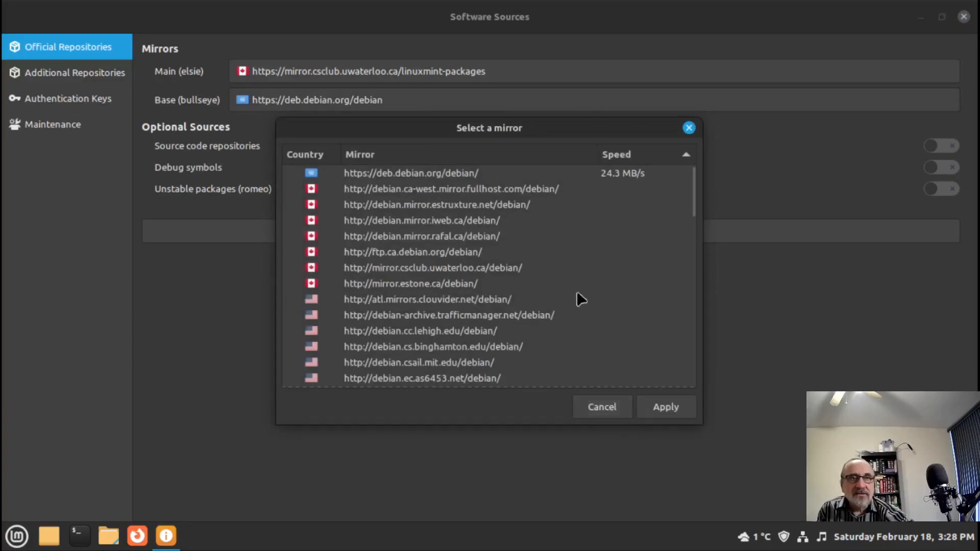
click(690, 127)
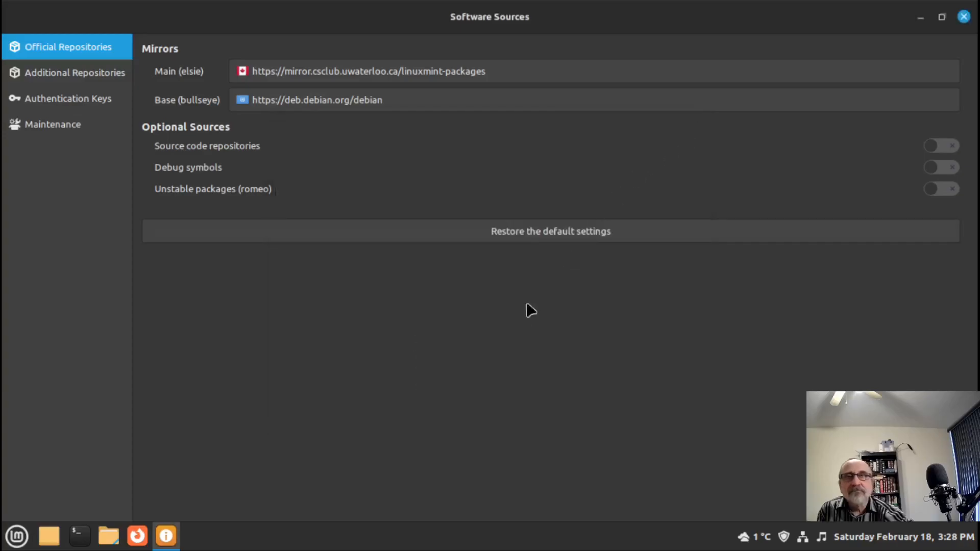
click(964, 17)
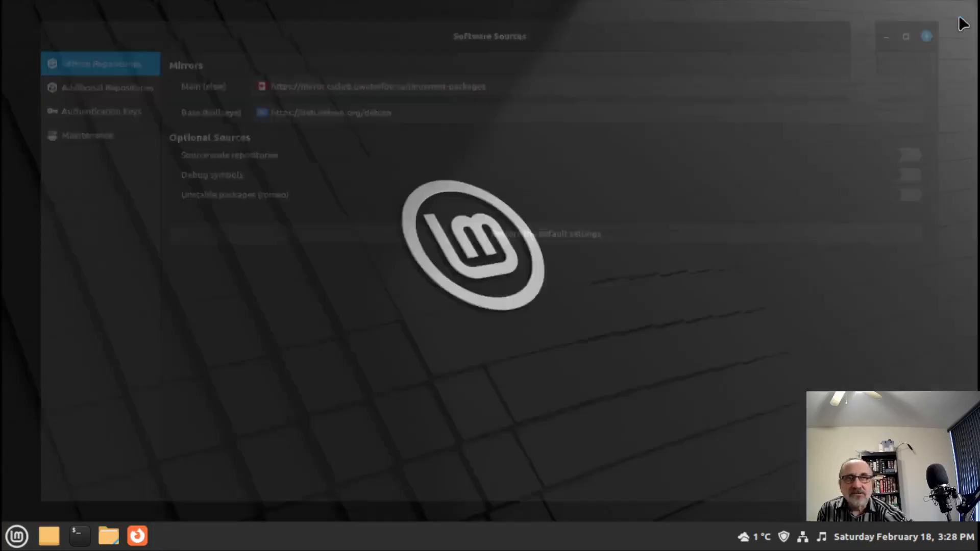
- Launch Calculator from the menu's All Applications list and close it
click(10, 543)
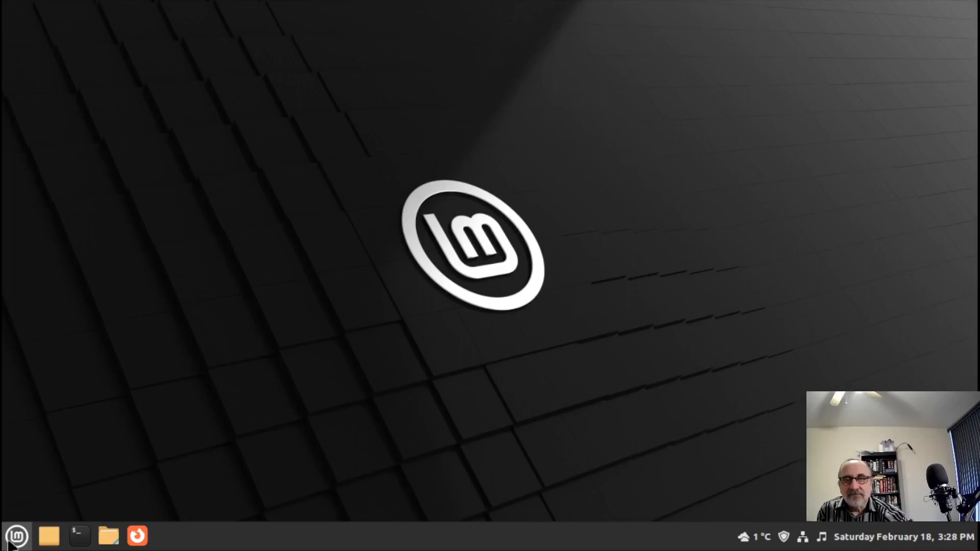
mouse_move(126, 348)
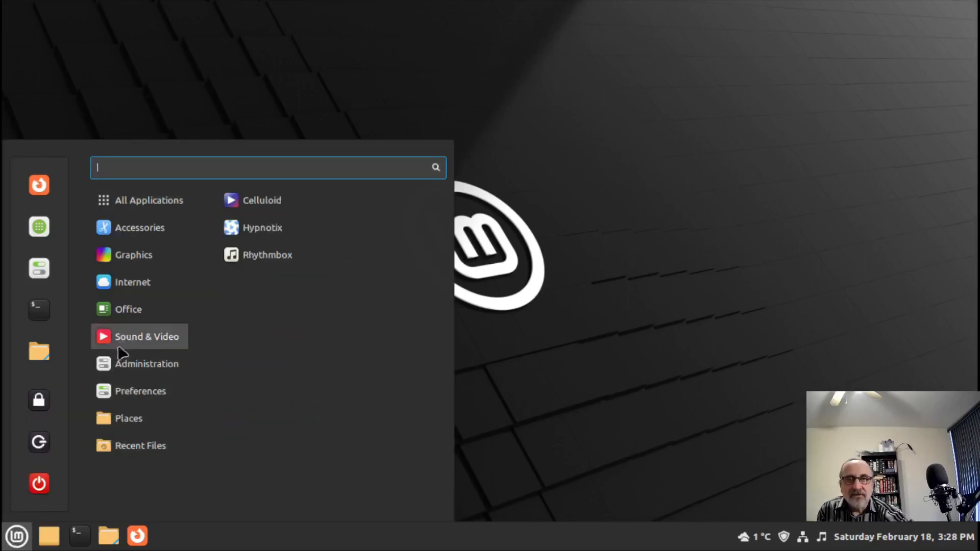
mouse_move(113, 377)
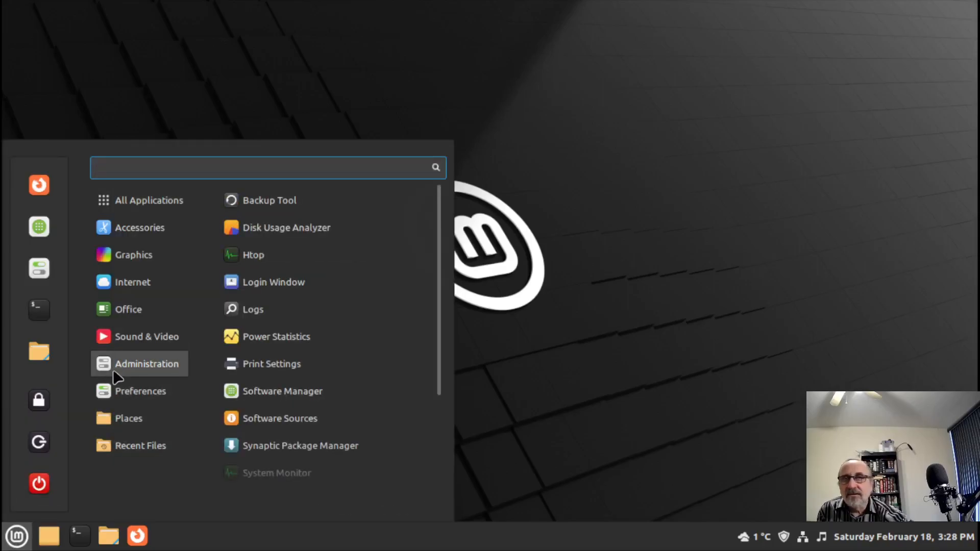
mouse_move(136, 207)
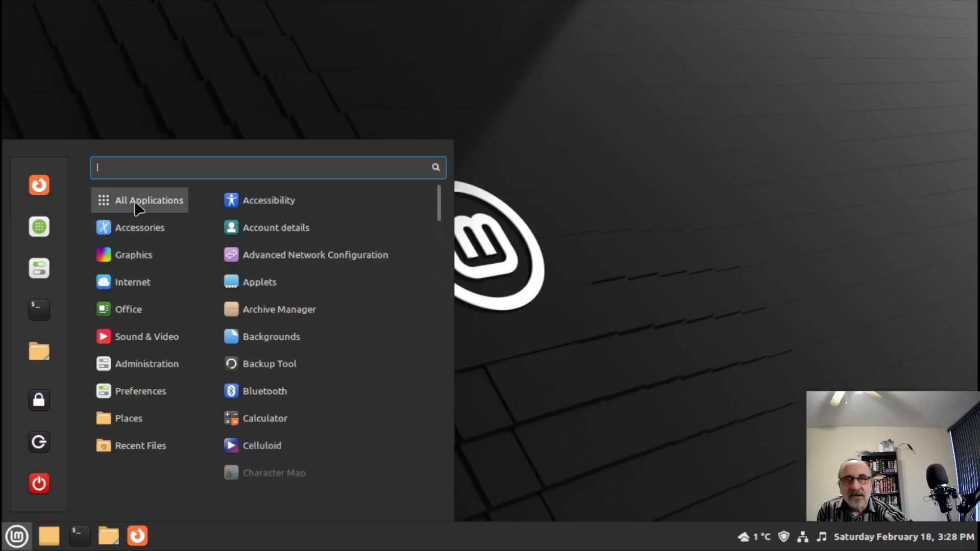
click(363, 423)
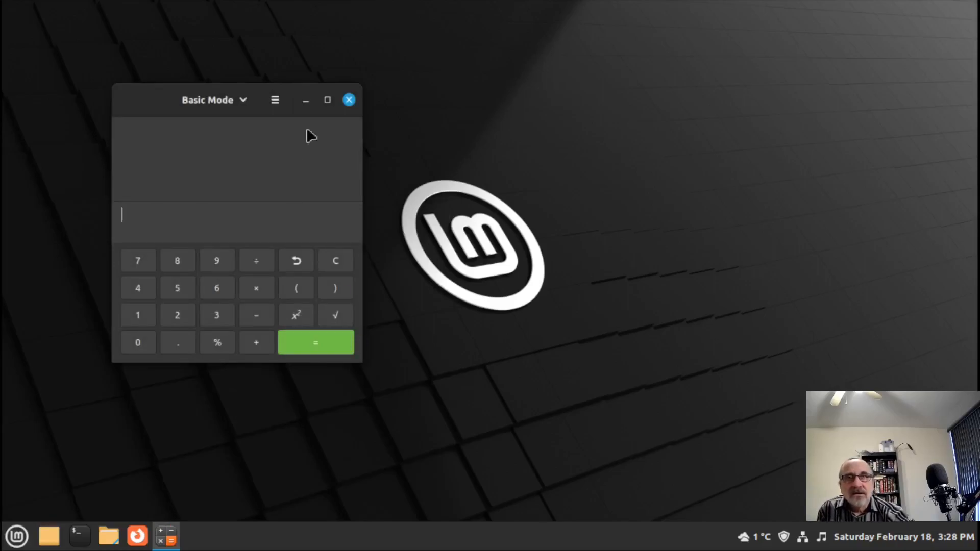
click(349, 100)
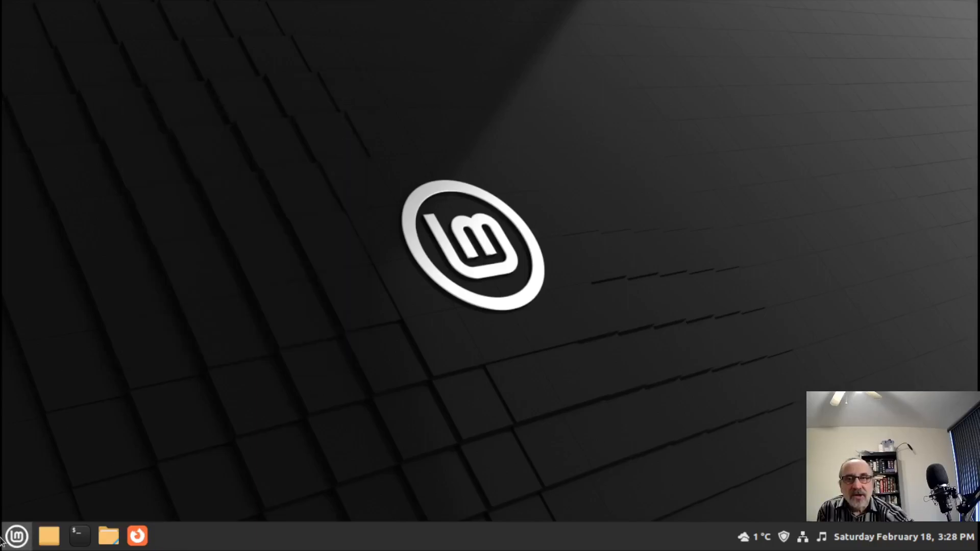
- Reopen the application menu and scroll through All Applications
click(17, 536)
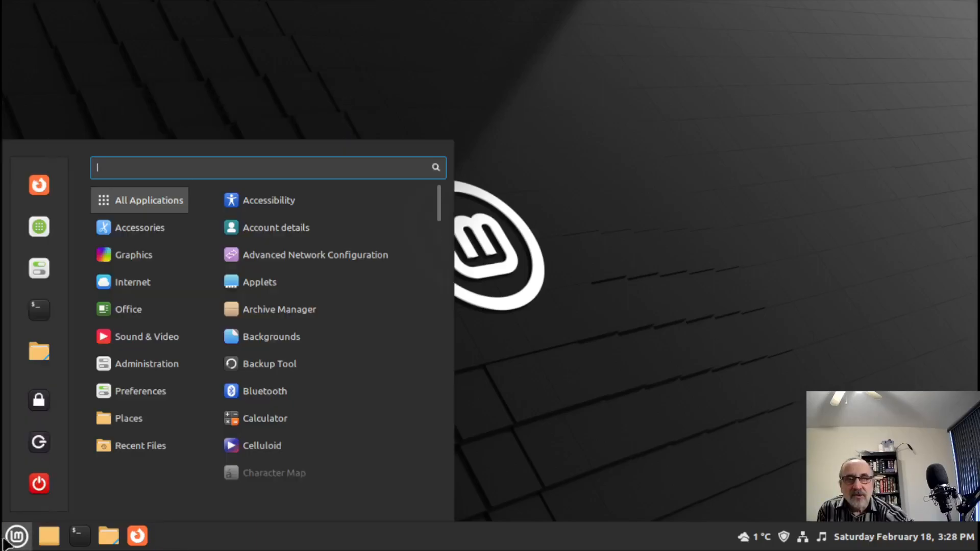
click(558, 462)
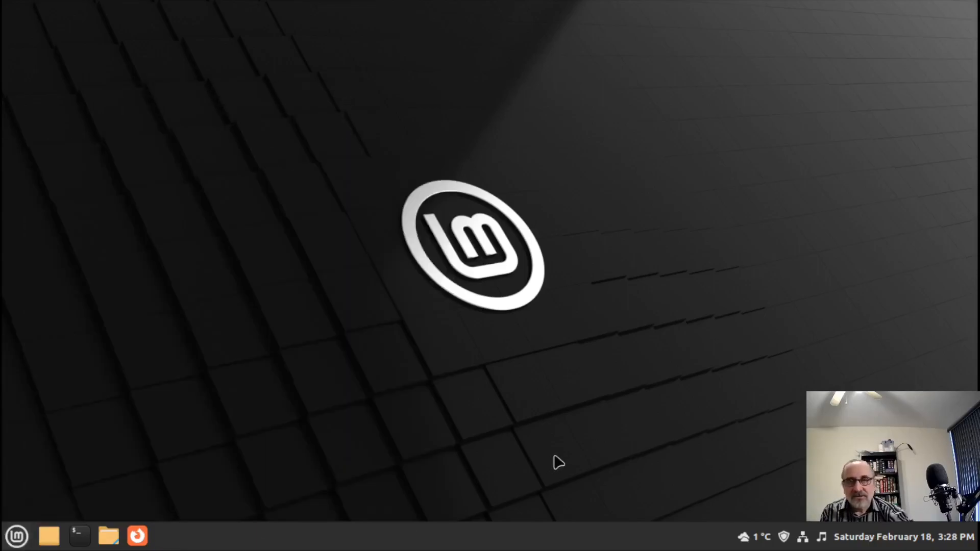
click(19, 535)
scroll(393, 519, down, 6)
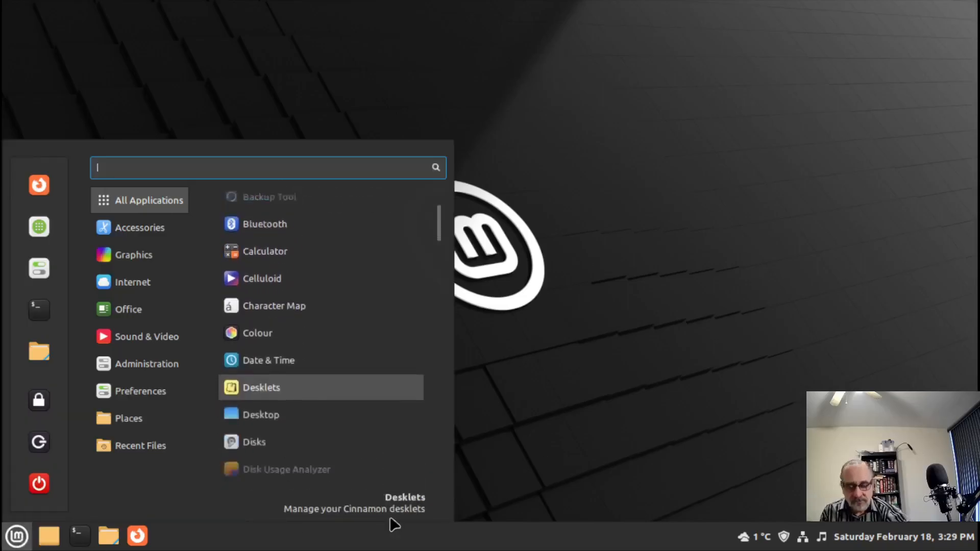
- Launch Welcome Screen, turn off the dark theme under First Steps, and minimize the window
text(welcom)
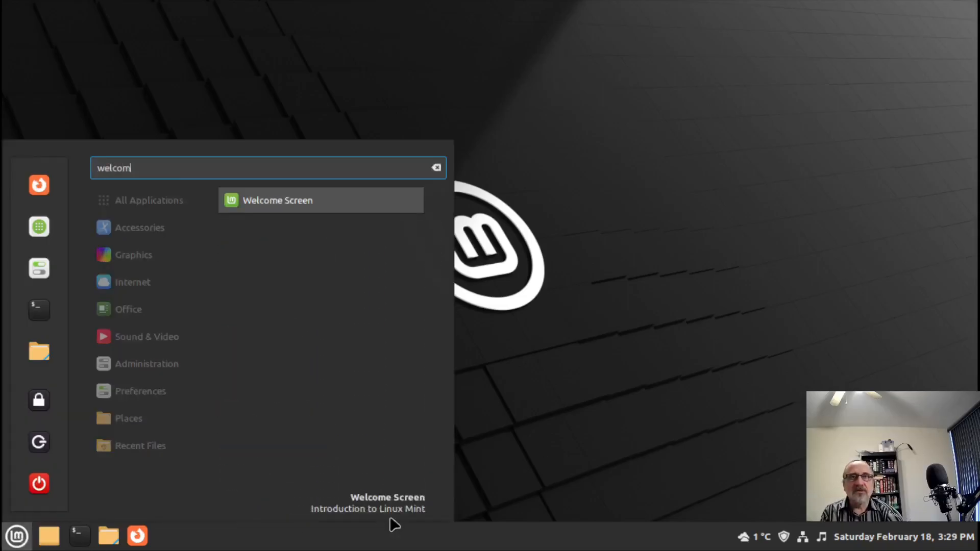
text(e)
key(Return)
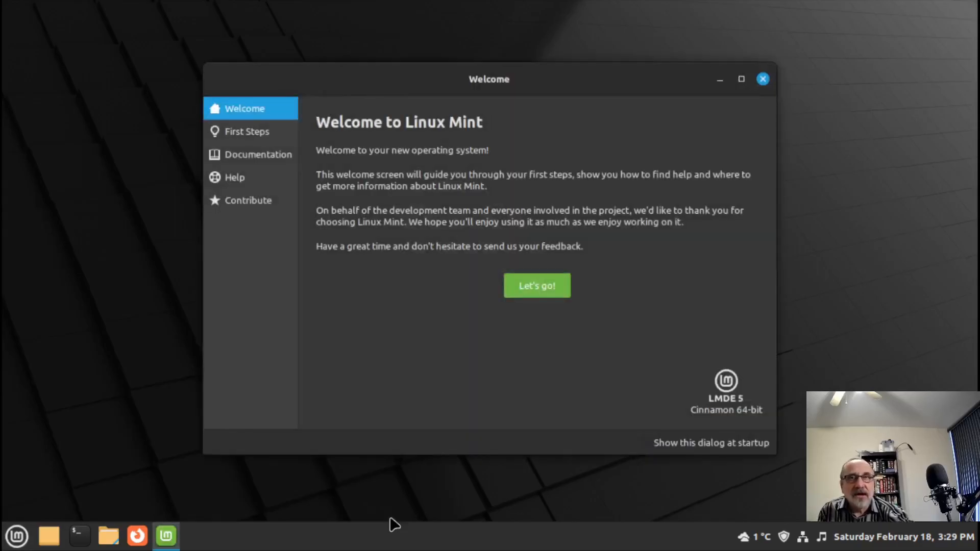
click(741, 79)
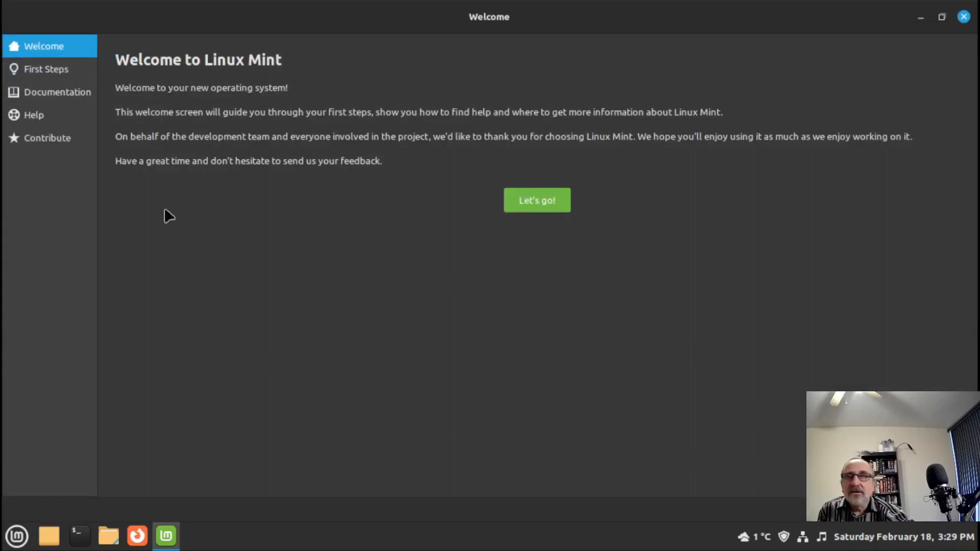
click(45, 70)
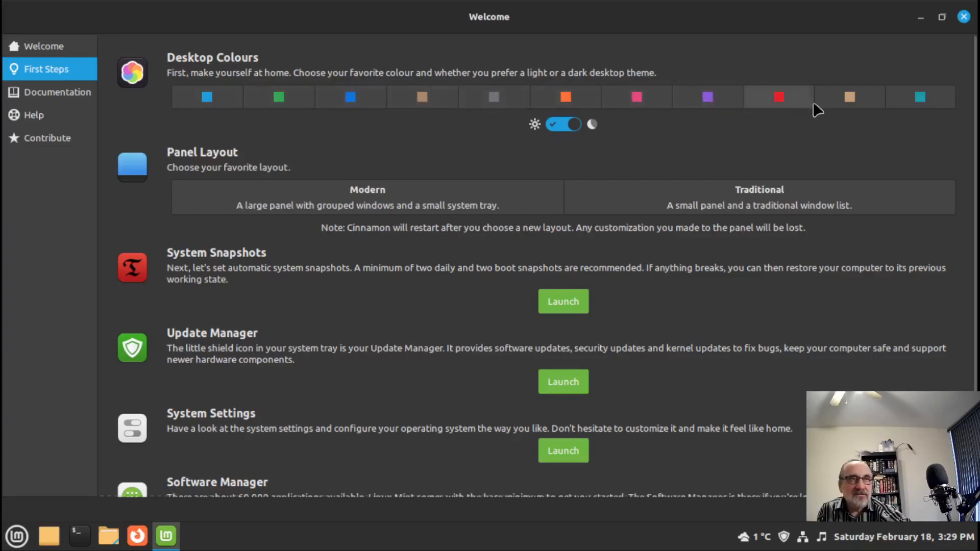
click(557, 127)
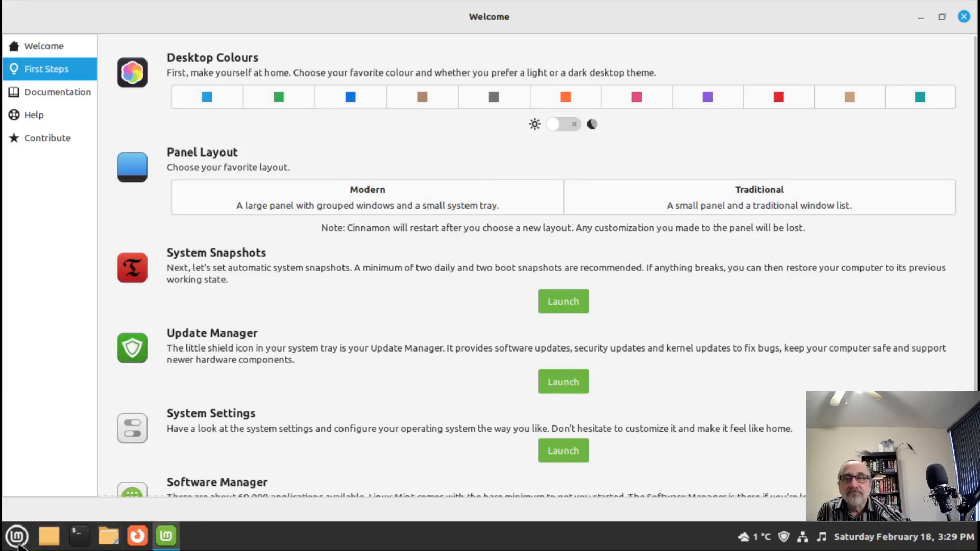
click(918, 21)
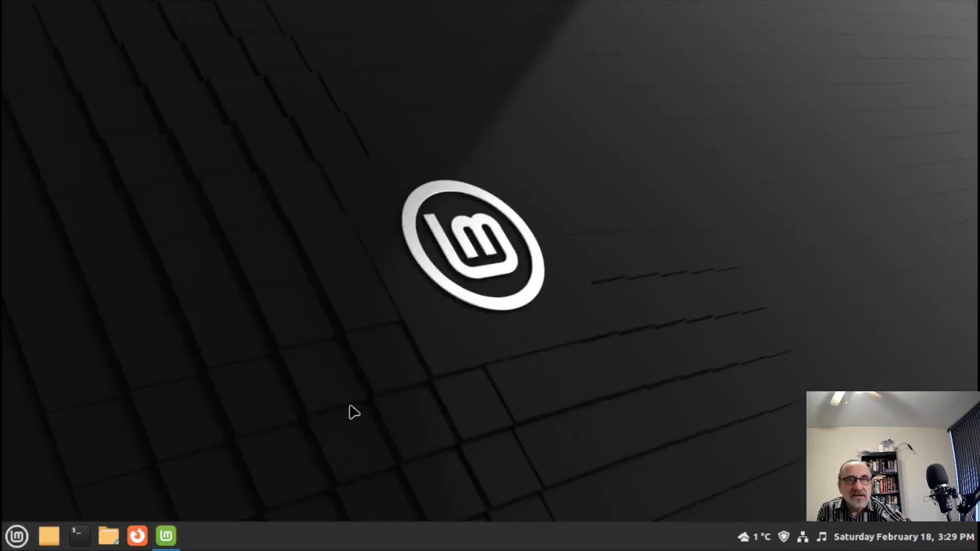
- Launch Calculator through a 'cal' menu search and close it
click(11, 544)
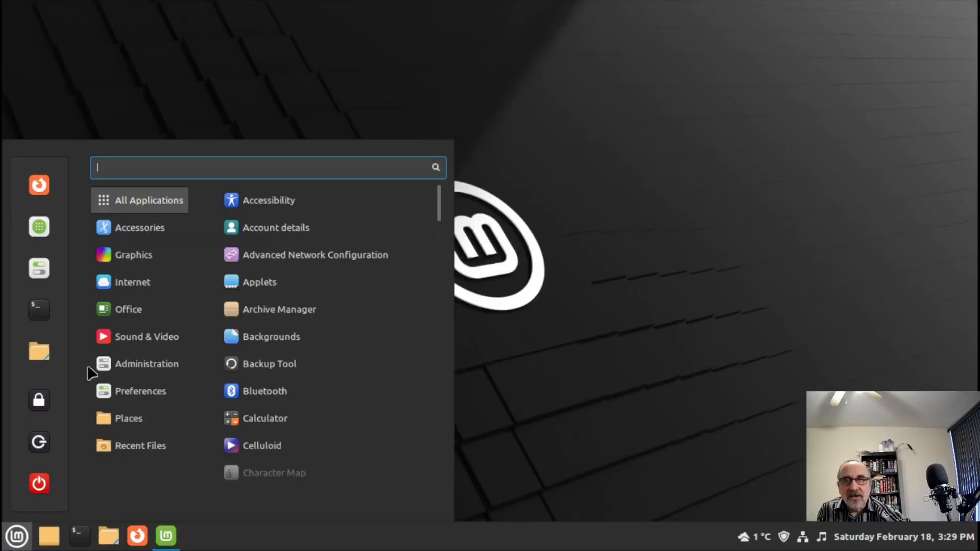
text(cal)
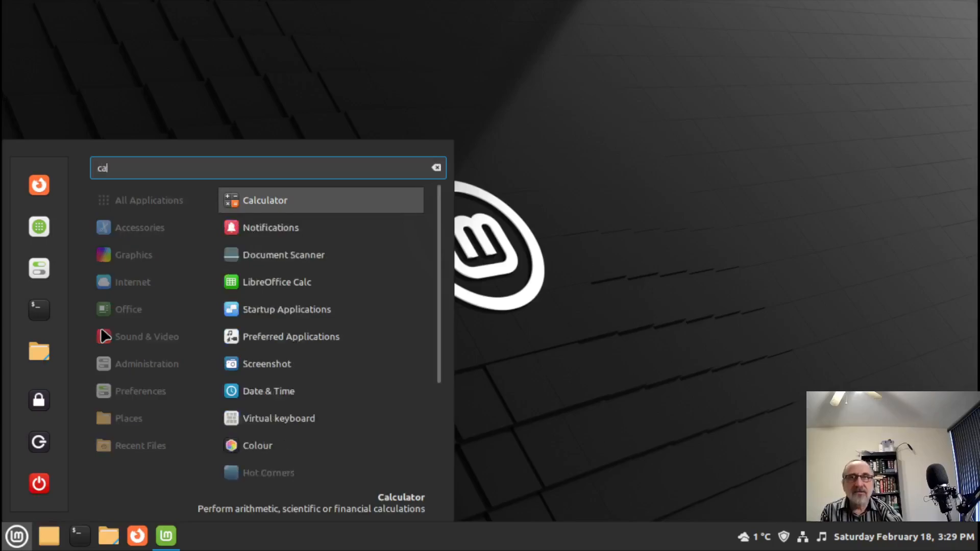
key(Return)
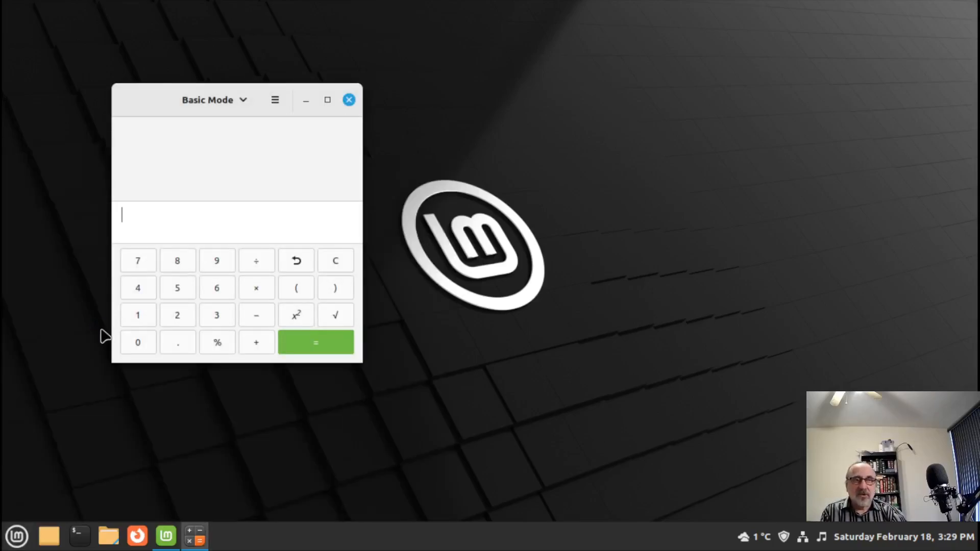
click(351, 105)
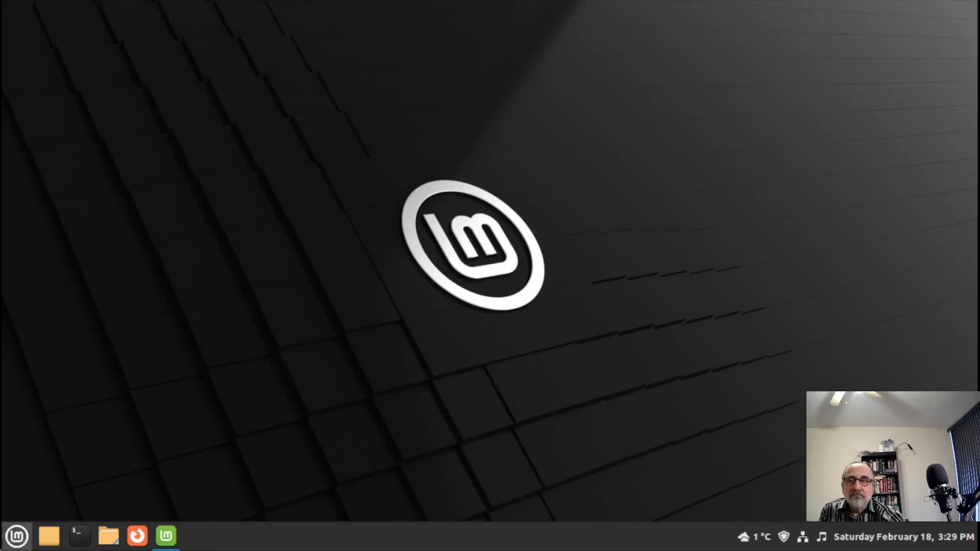
- Open Welcome Screen, turn the dark theme back on under First Steps, and close it
click(17, 544)
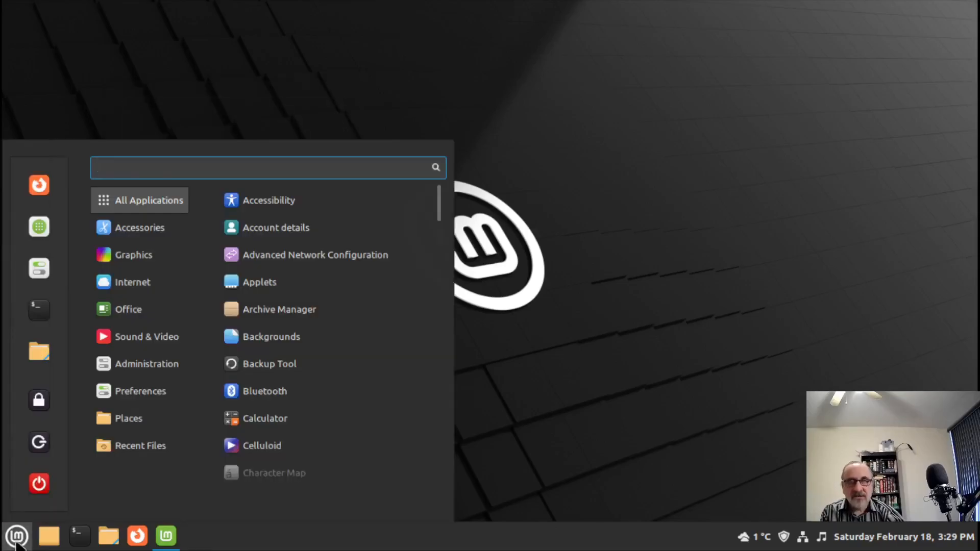
text(wed)
key(BackSpace)
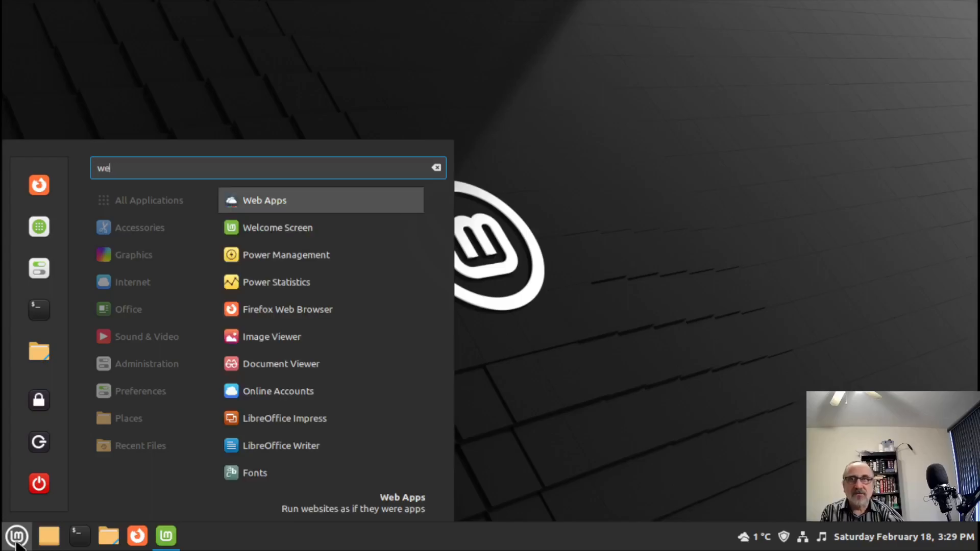
text(lcome)
key(Return)
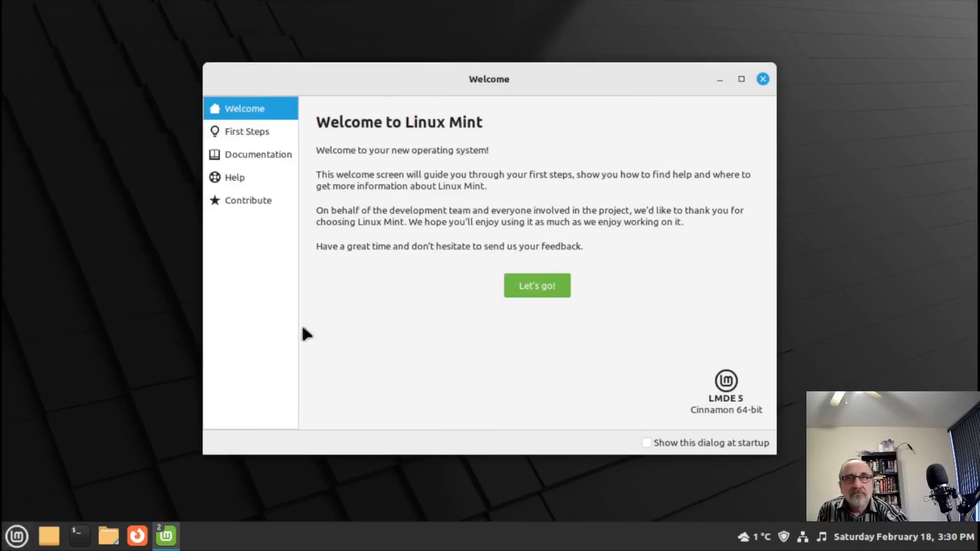
click(247, 134)
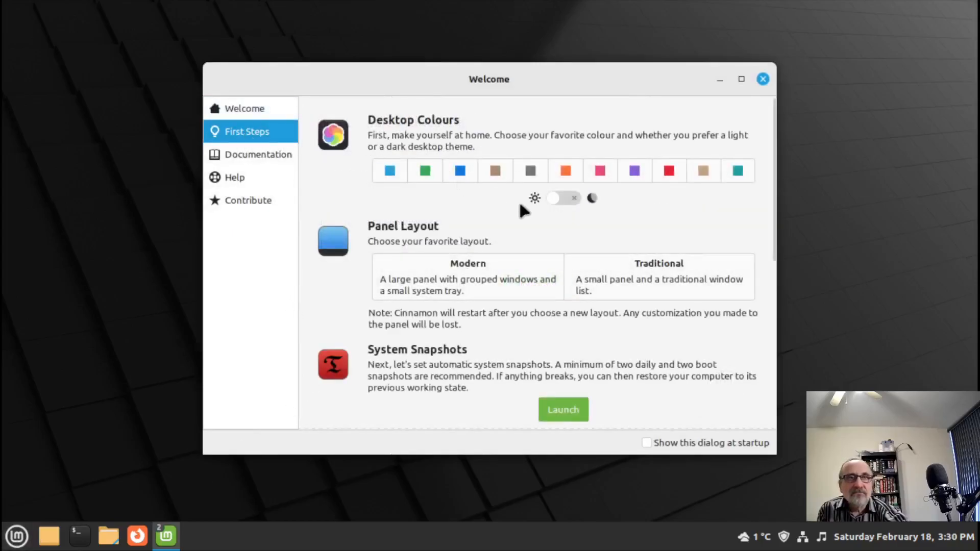
click(579, 203)
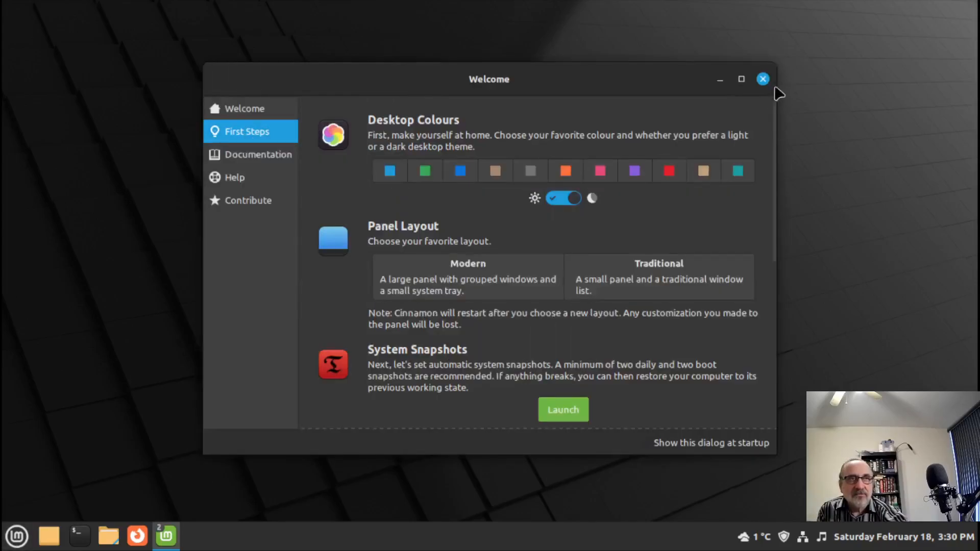
key(super+Up)
click(963, 17)
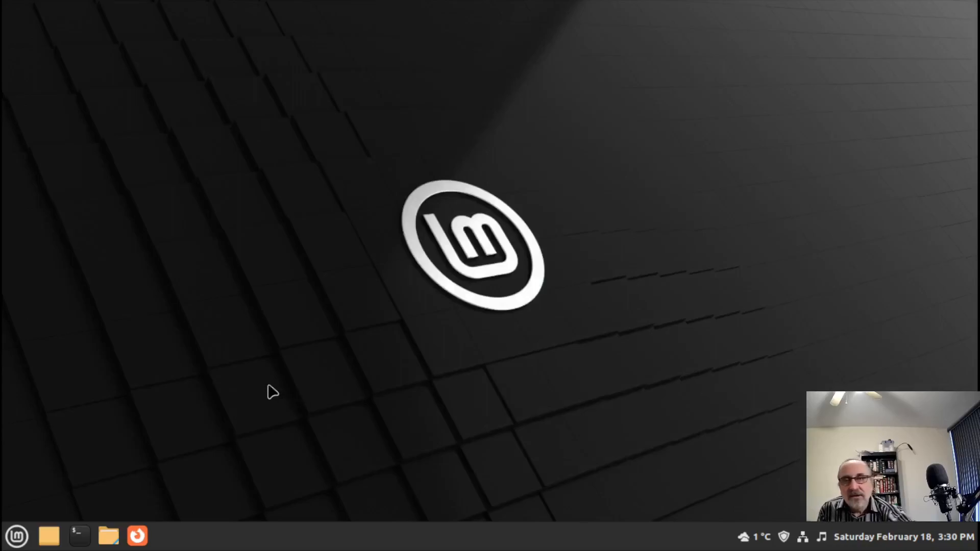
click(16, 536)
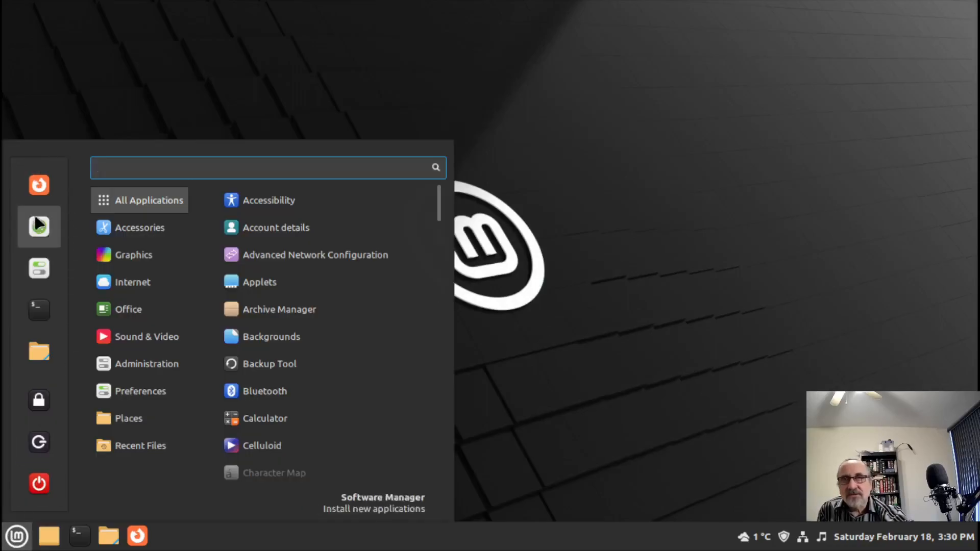
- Launch Software Manager maximized and search 'brave' to list Brave Browser from Flathub
click(39, 225)
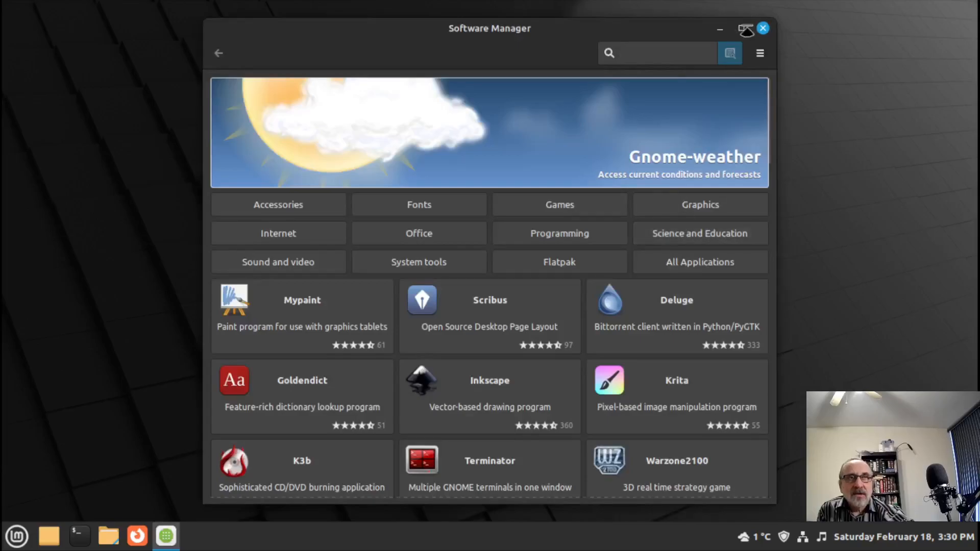
click(746, 28)
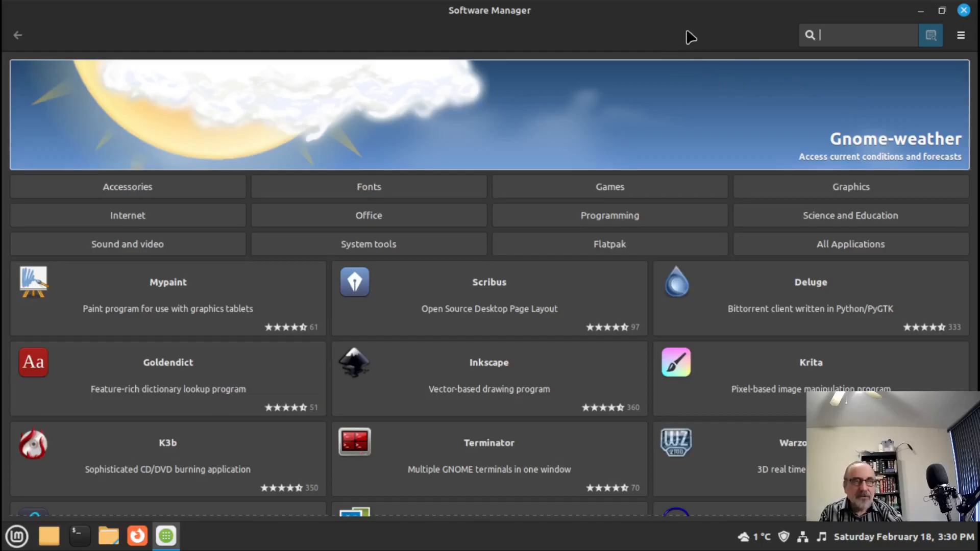
text(brave)
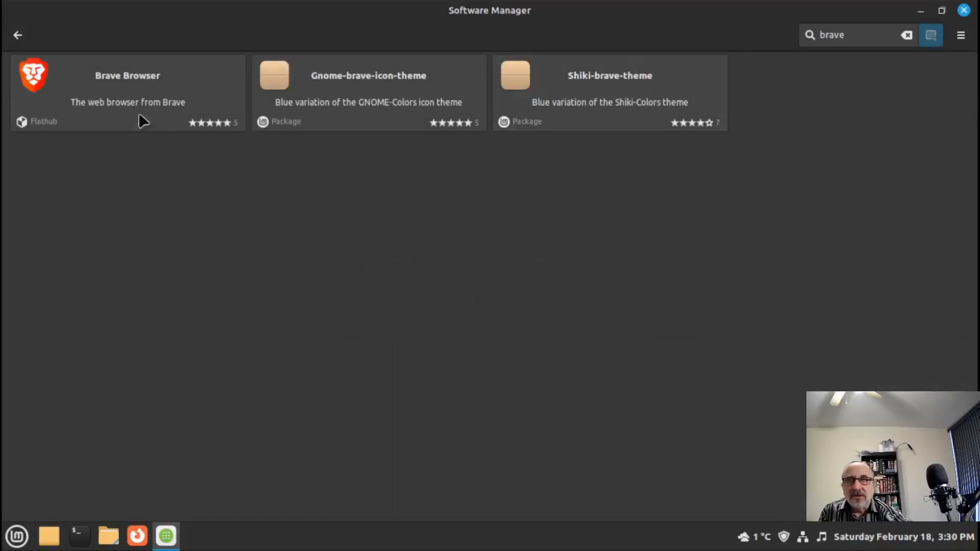
mouse_move(32, 126)
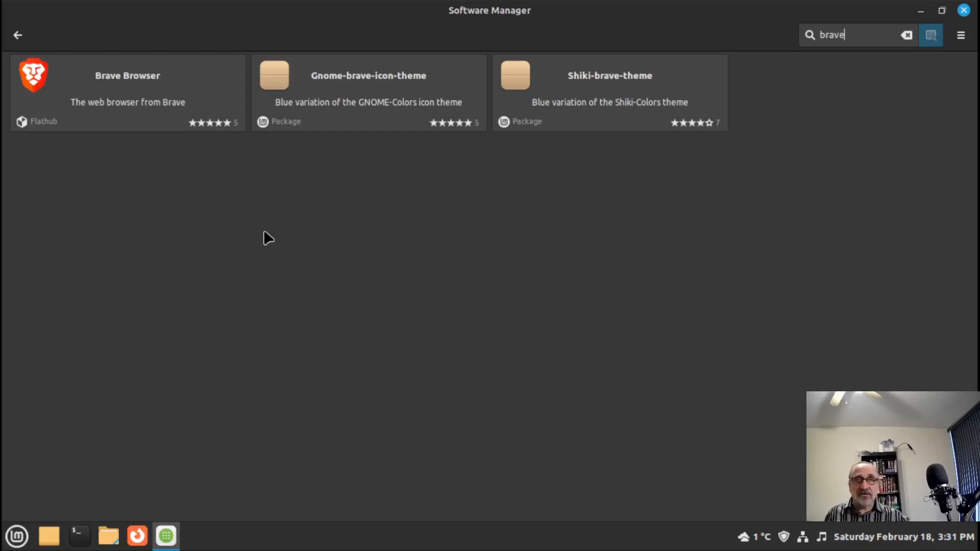
- Clear the search and search 'tor-w', listing Tor Browser Launcher and Torbrowser-launcher
click(907, 35)
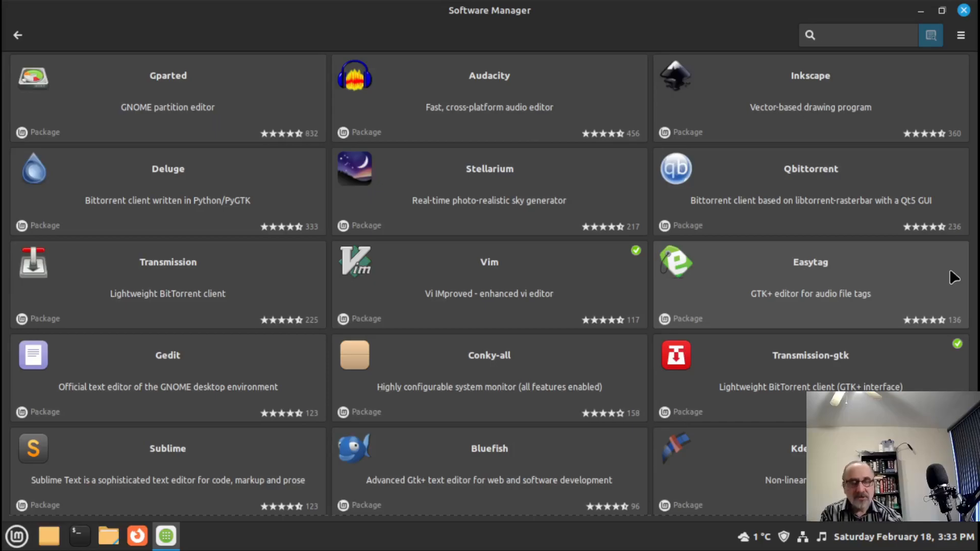
text(tor)
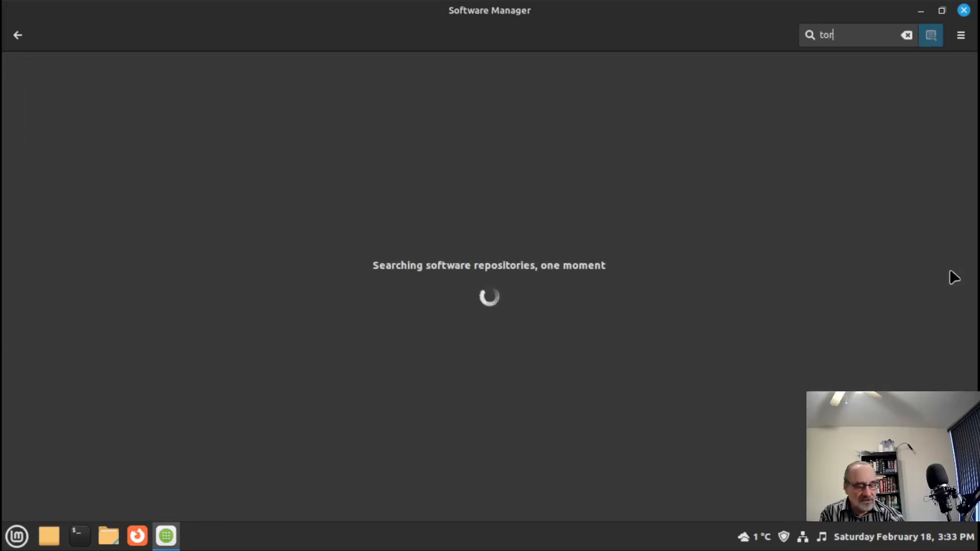
text(-w)
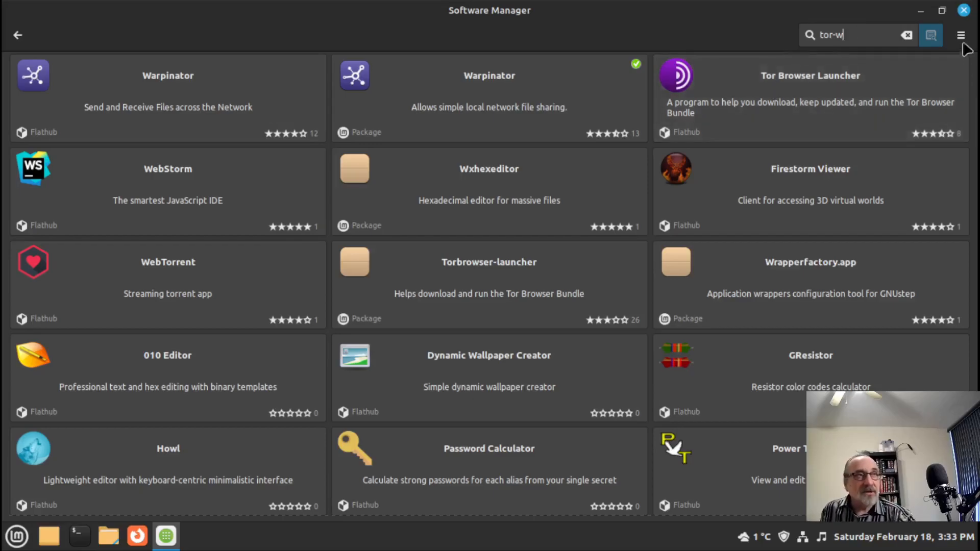
click(907, 36)
text(l)
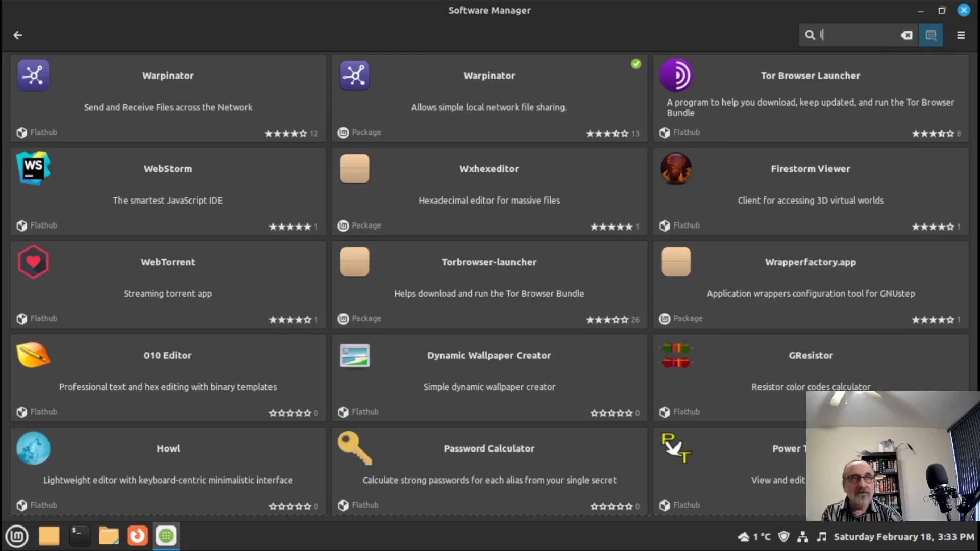
text(ibrewold)
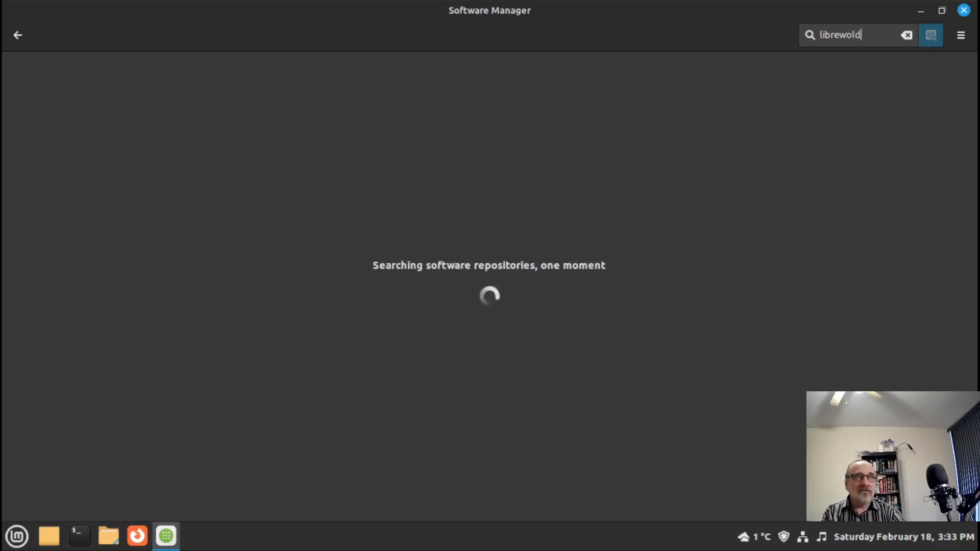
- Correct the search to 'librewolf' to show LibreWolf Web Browser from Flathub, then return home
key(BackSpace)
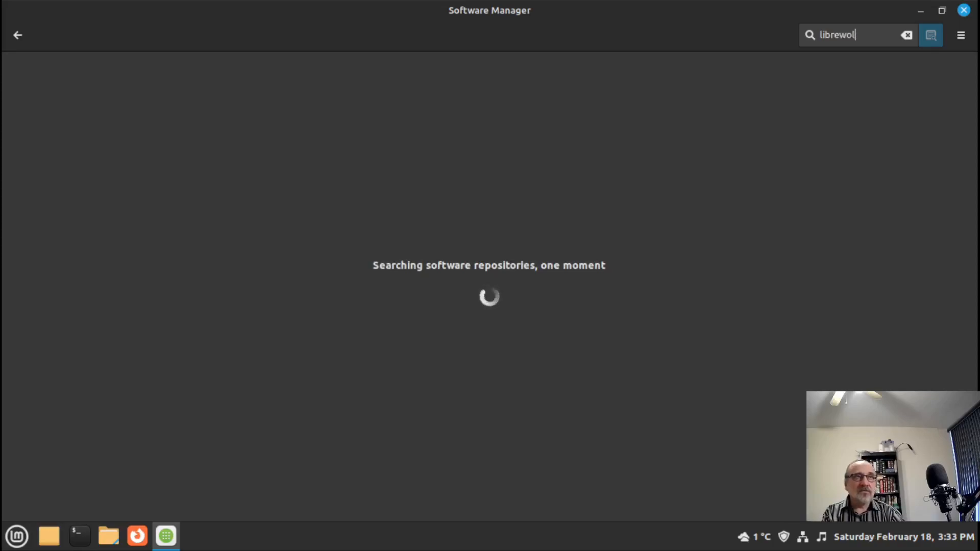
text(f)
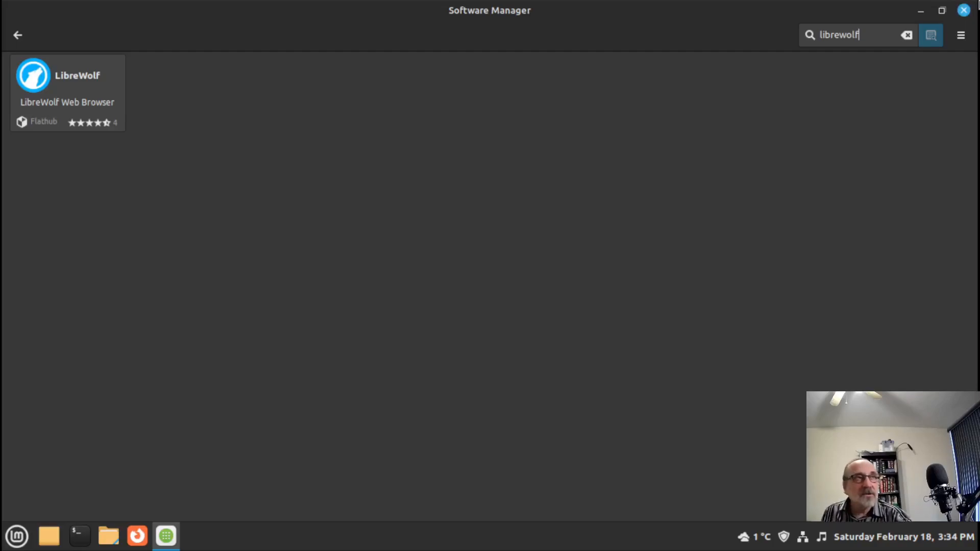
click(18, 35)
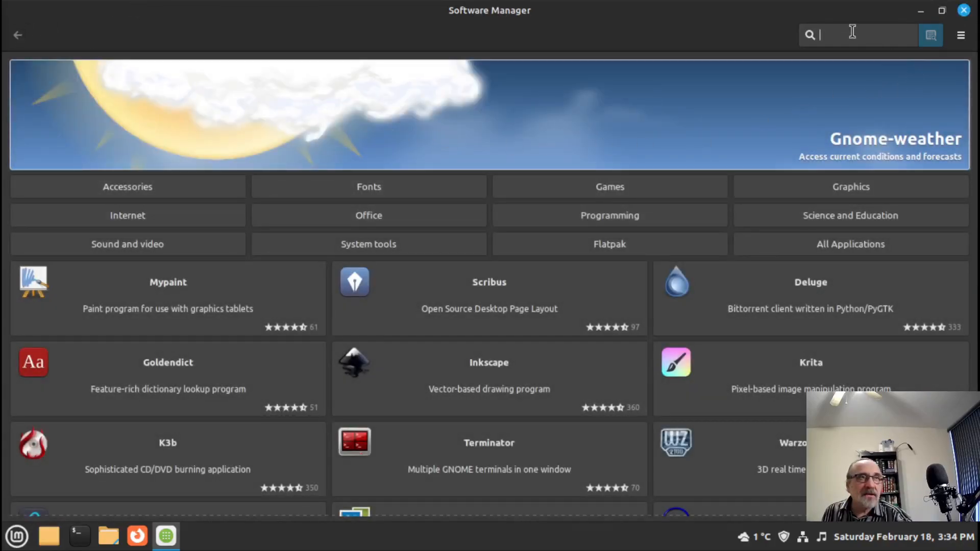
- Search Software Manager for 'awesome' and view the Awesome 4.3-5+b1 window manager details
text(awes)
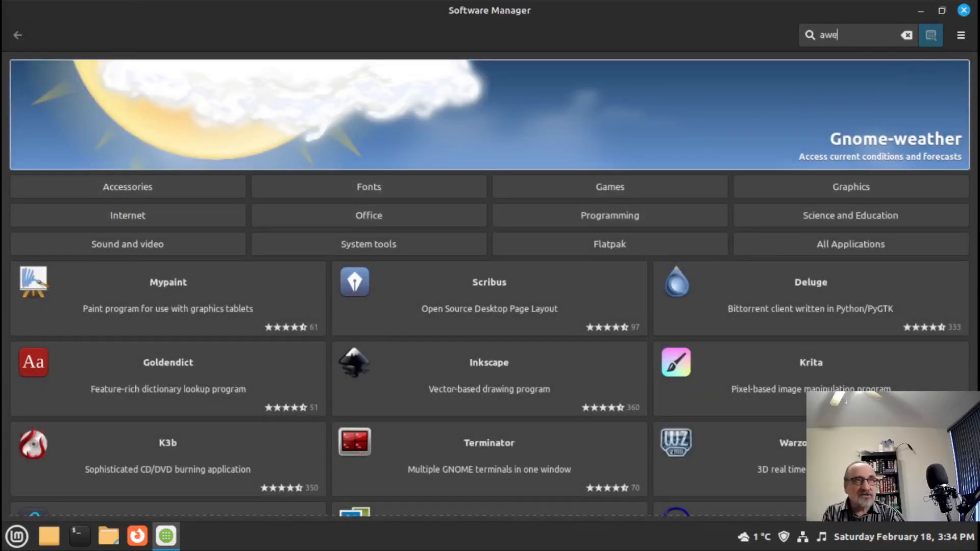
text(ome)
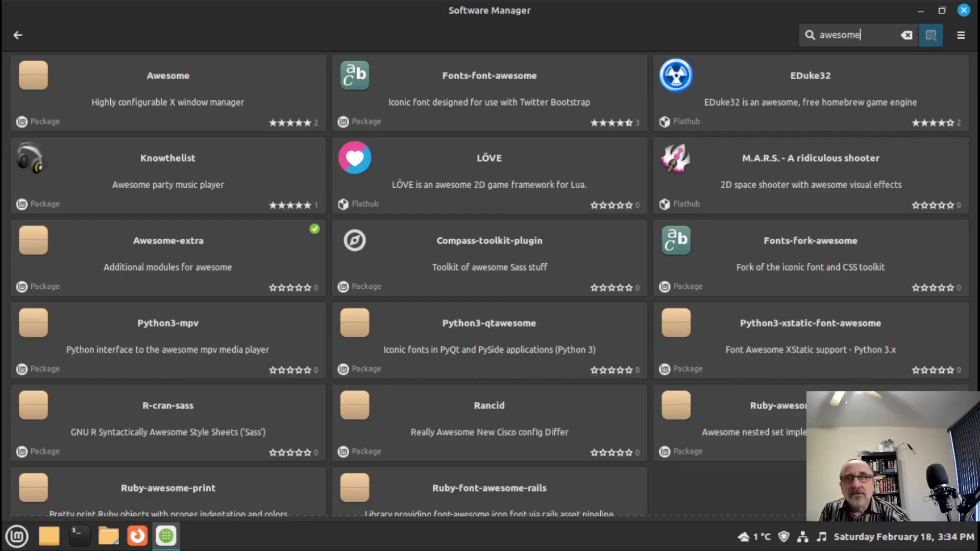
click(139, 76)
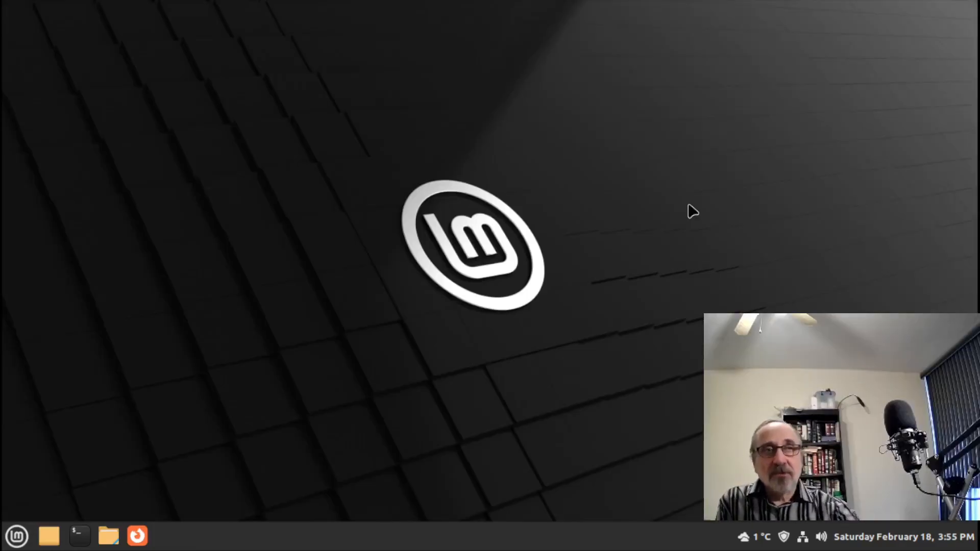
- From the desktop menu in Backgrounds, apply the green Linux Mint 3840x2160 wallpaper and preview it
right_click(359, 323)
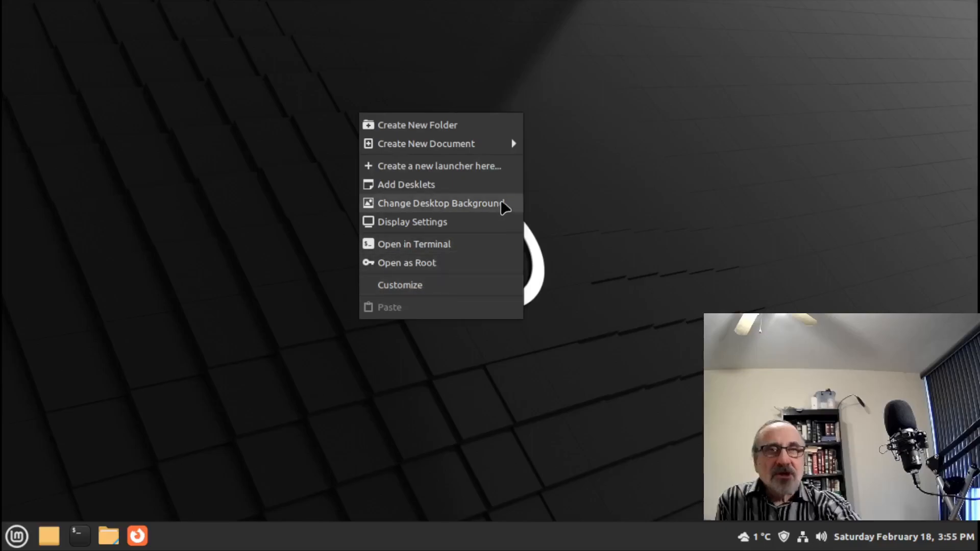
click(482, 203)
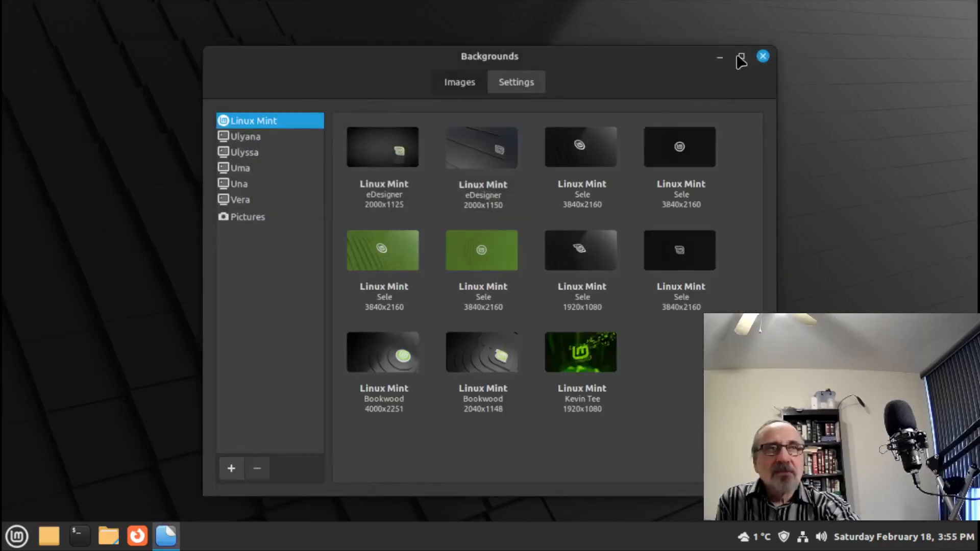
click(741, 56)
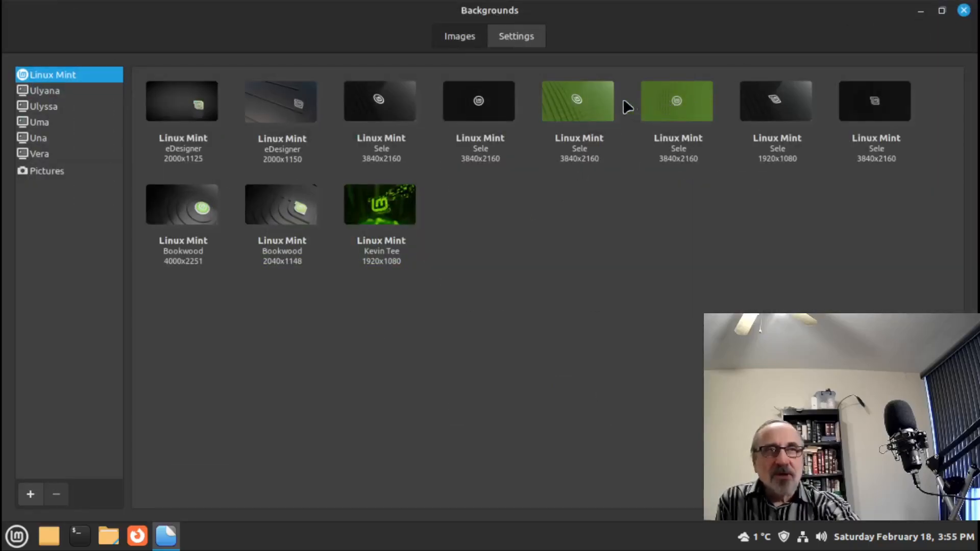
click(588, 99)
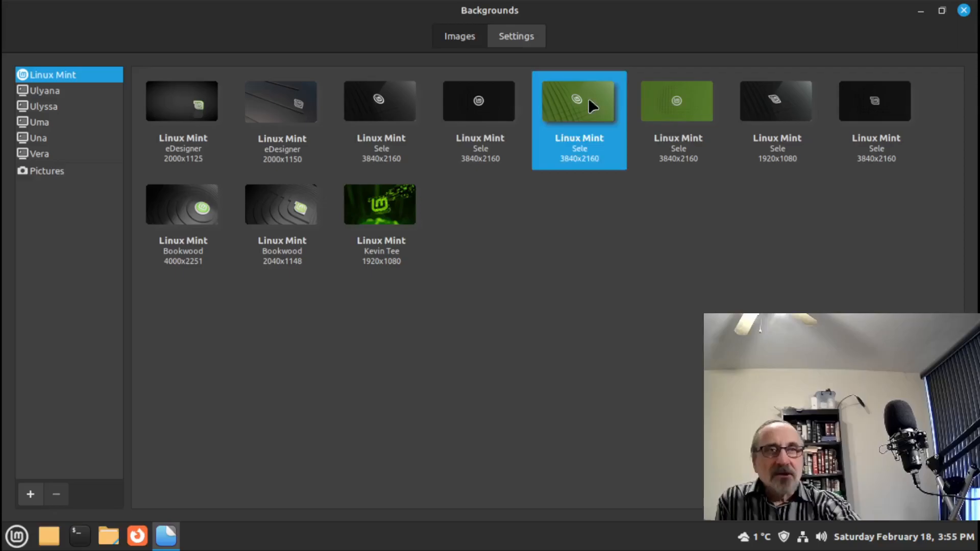
click(920, 9)
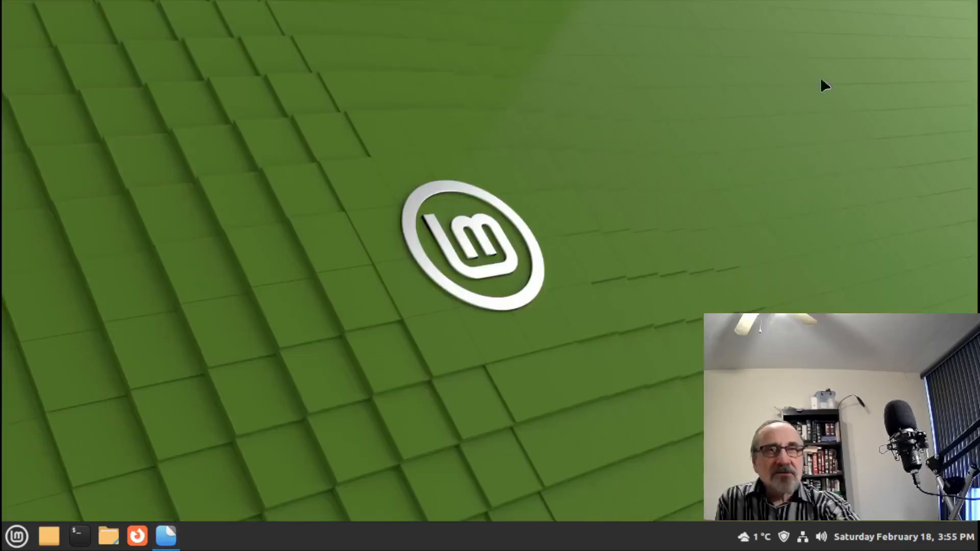
click(170, 537)
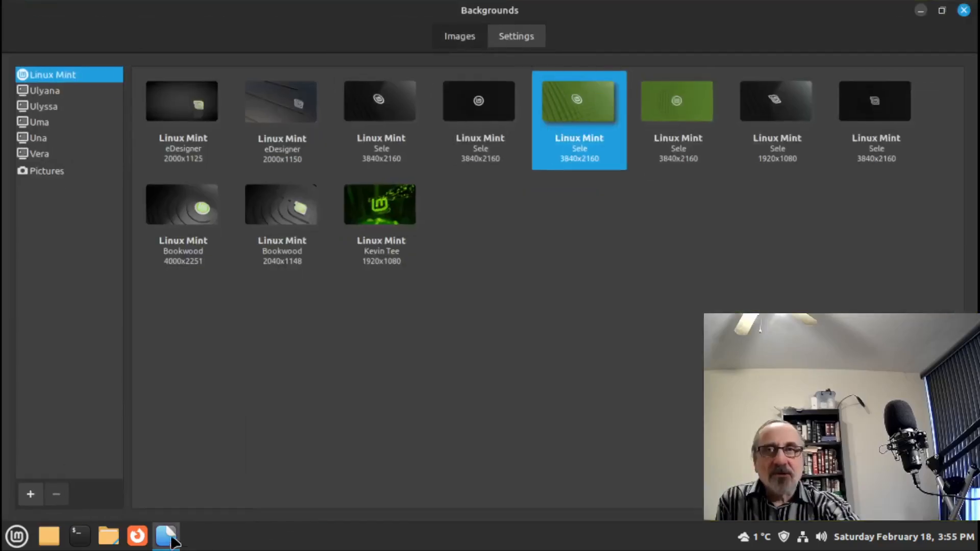
- Try the Kyoto wallpaper from the Ulyana collection and preview it on the desktop
click(49, 94)
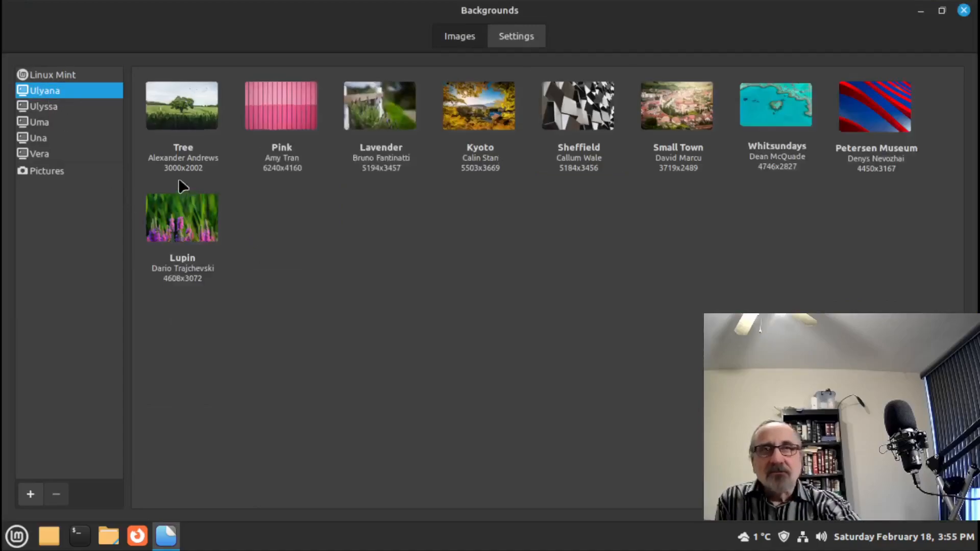
click(484, 118)
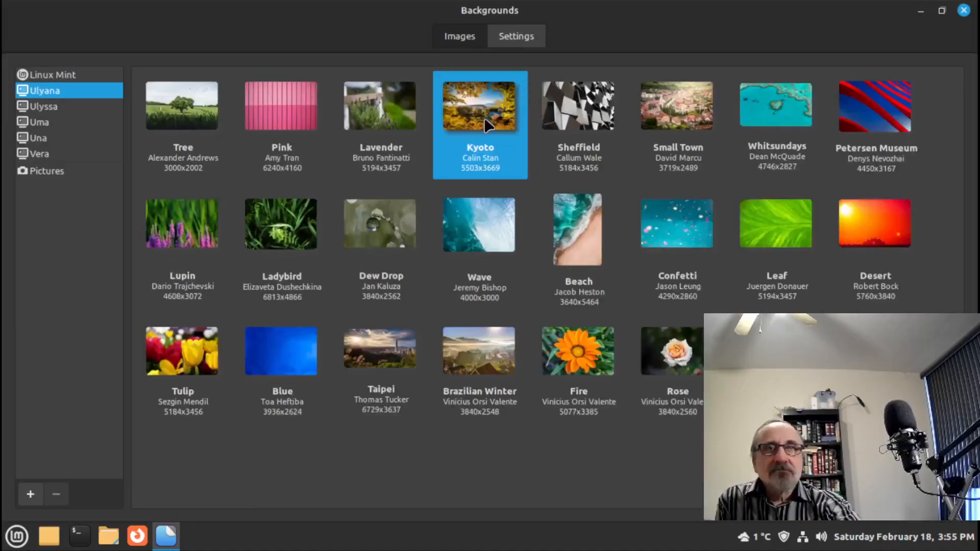
click(921, 11)
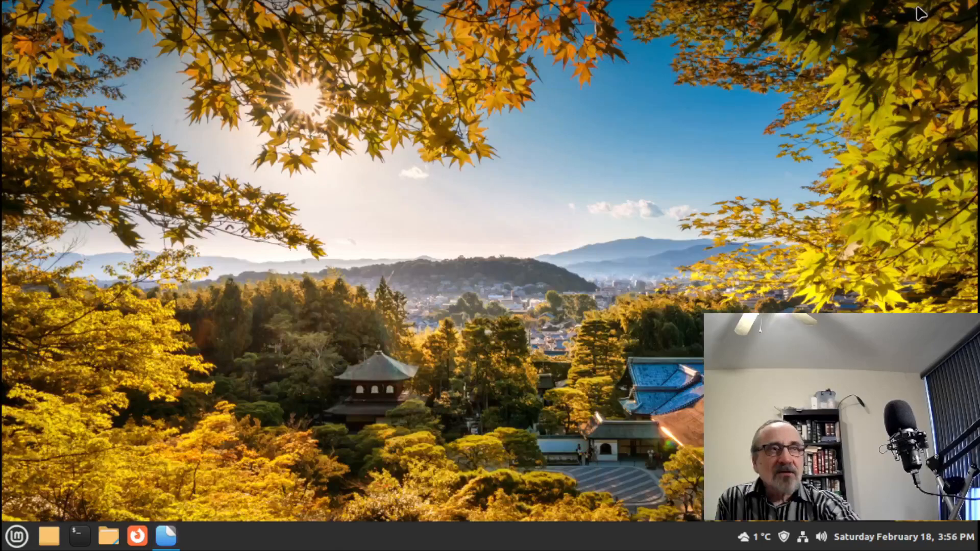
click(163, 545)
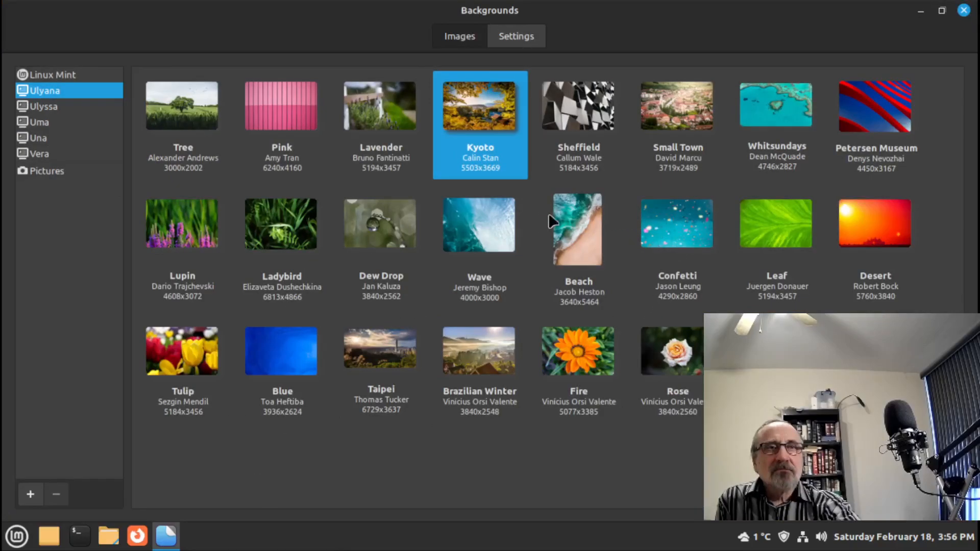
- Switch to the Ulyana Beach wallpaper, preview it, then show the Linux Mint collection
click(572, 220)
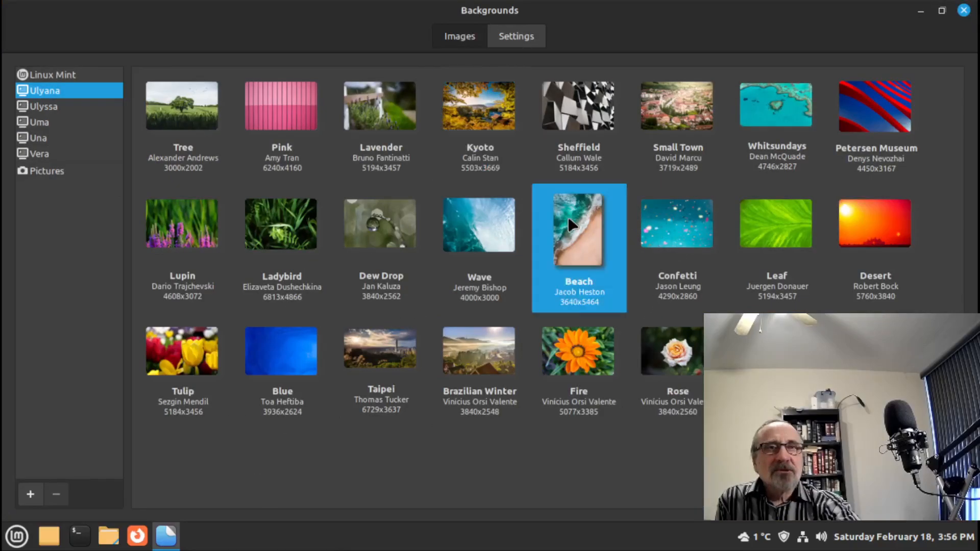
click(923, 10)
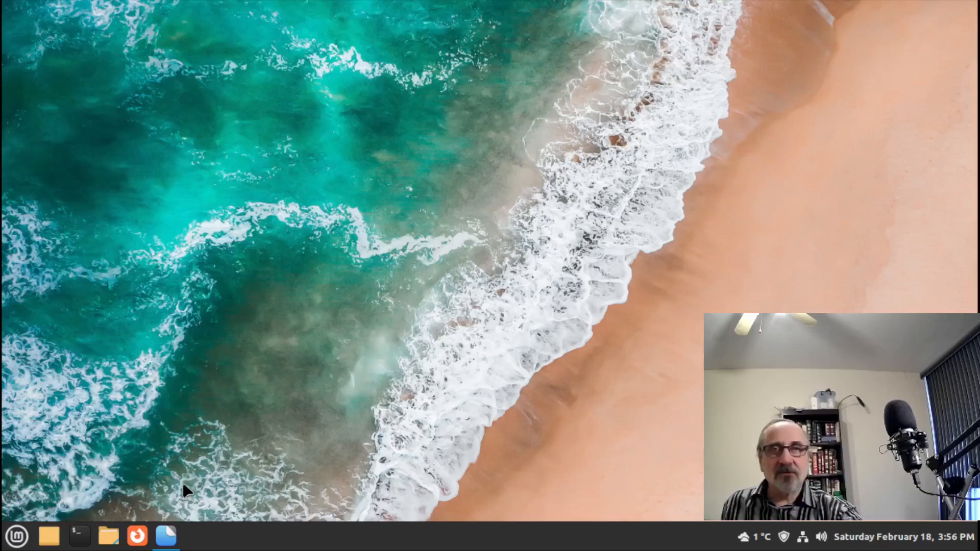
click(166, 535)
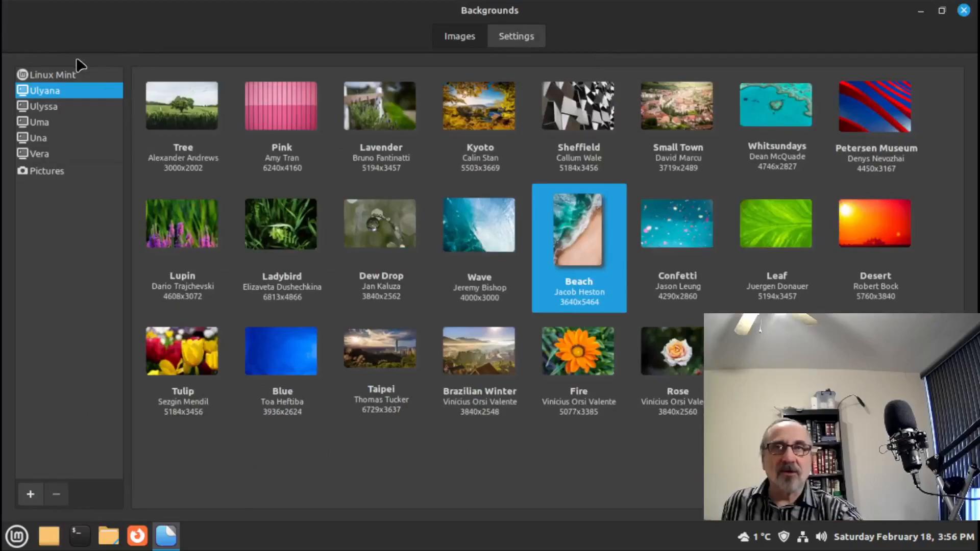
click(56, 73)
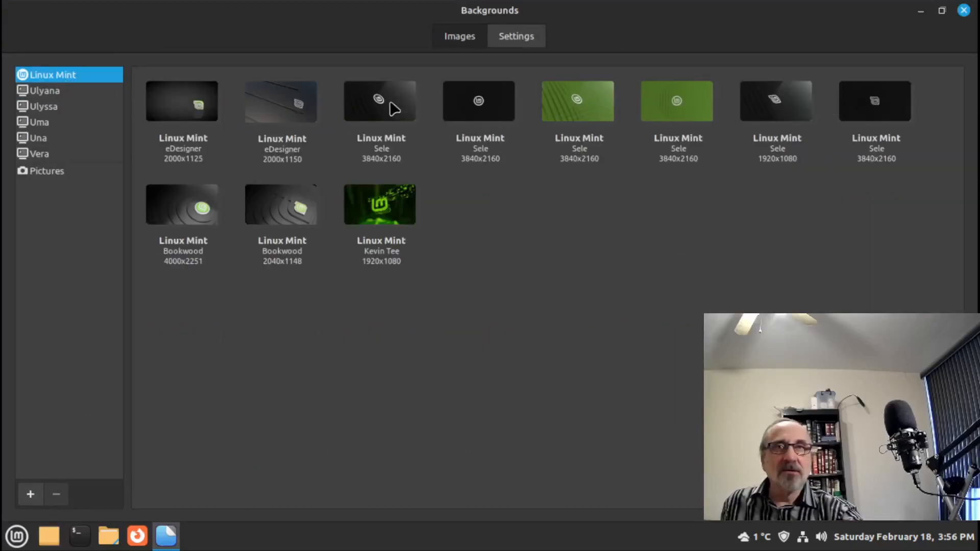
- Apply the dark curved 2040x1148 Linux Mint wallpaper with the green logo and view the desktop
click(279, 219)
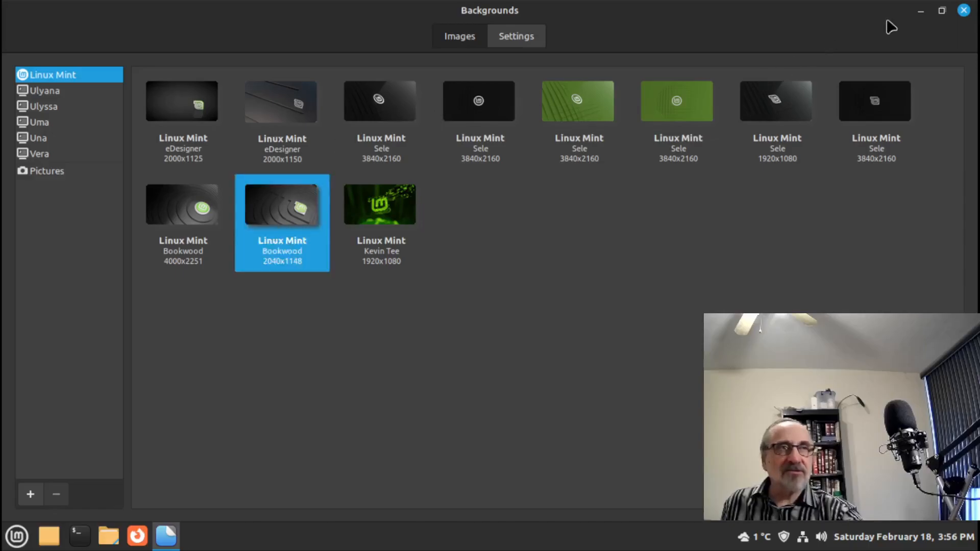
click(920, 11)
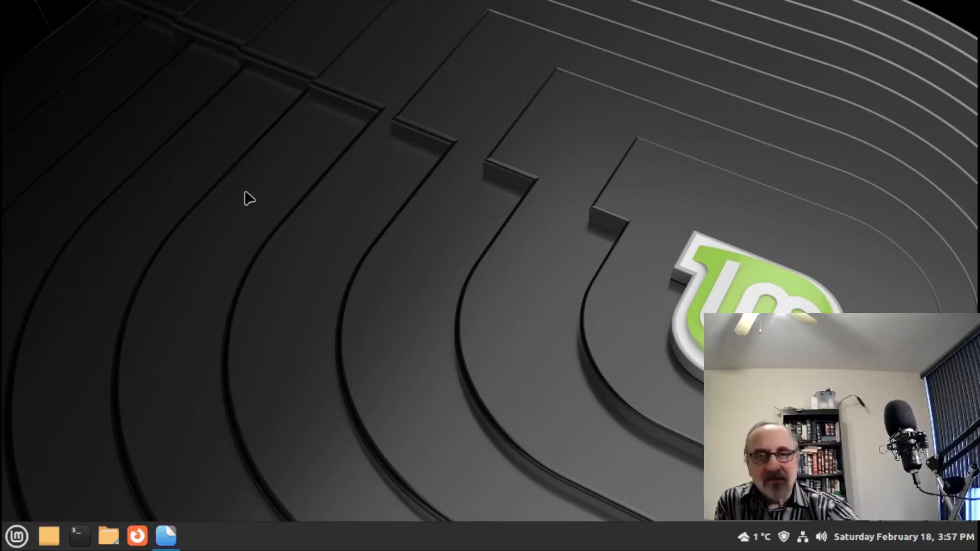
click(2, 544)
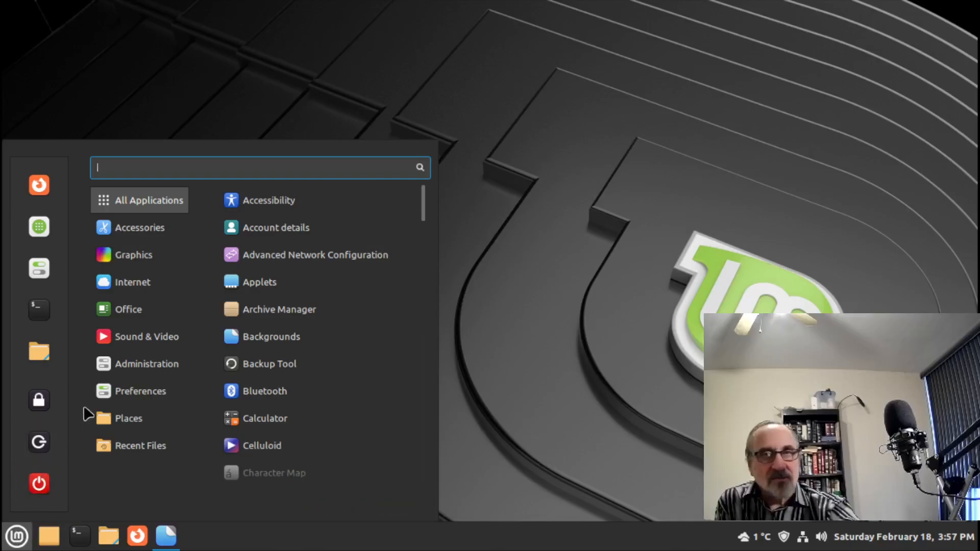
click(485, 261)
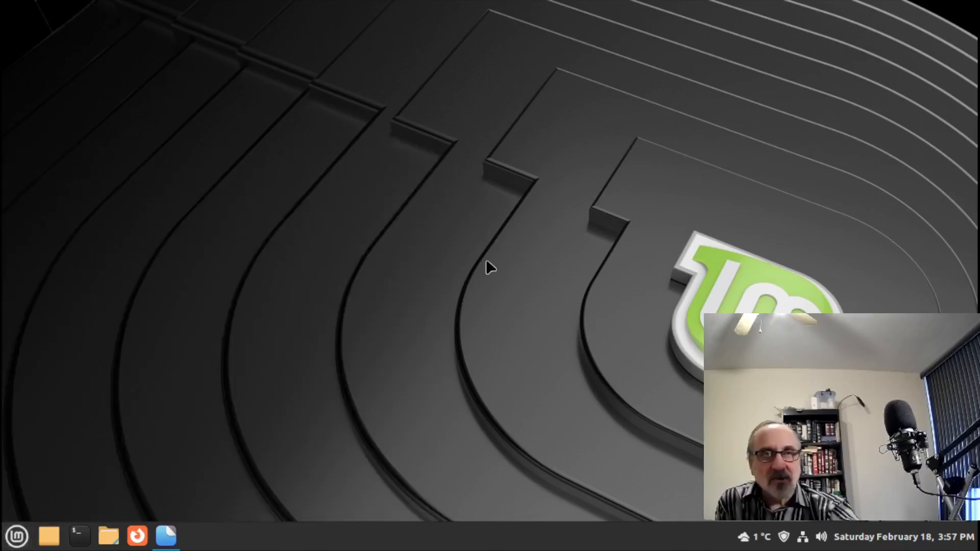
- Reach Desktop Settings through the desktop's Customize option and the Current Monitor Layout window
right_click(394, 267)
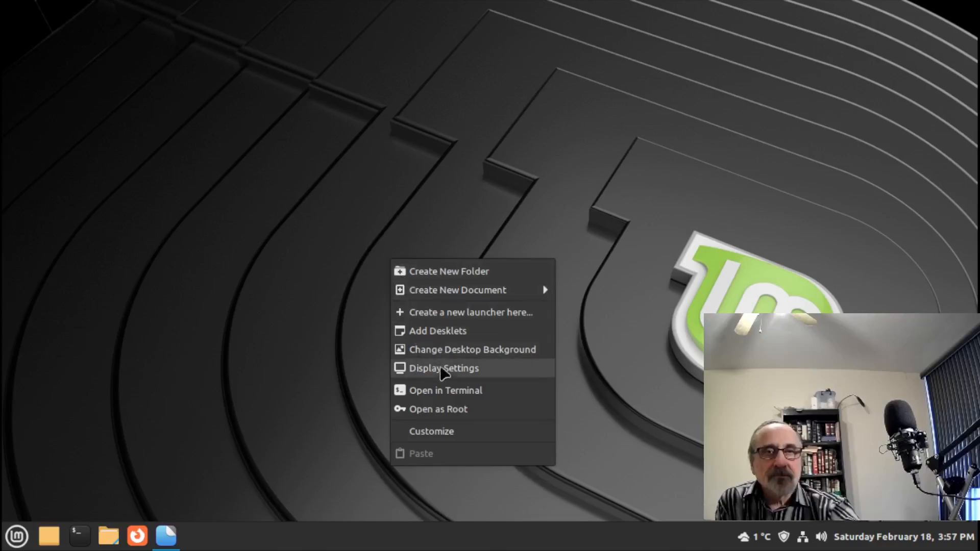
click(489, 434)
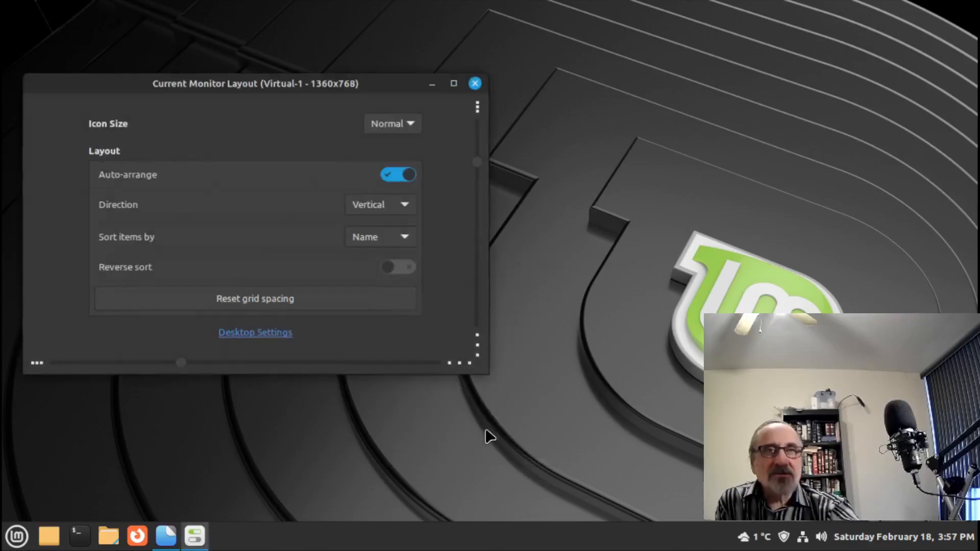
click(453, 83)
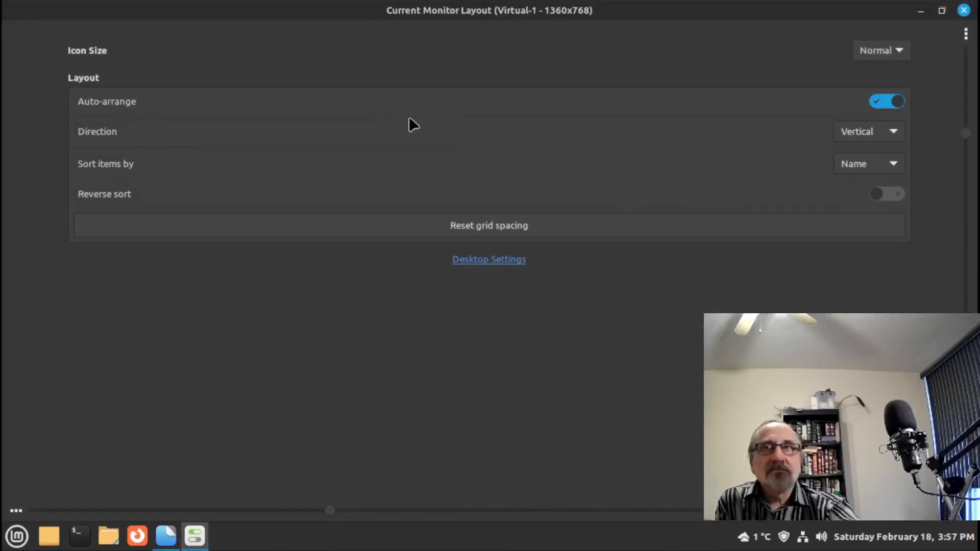
click(491, 263)
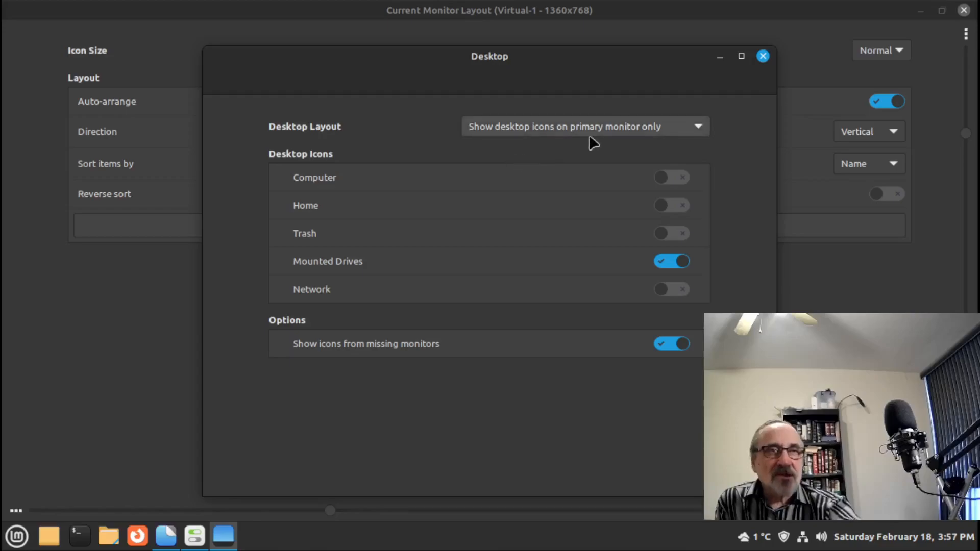
- Show desktop icons on all monitors and enable the Computer, Home and Network icons
click(698, 126)
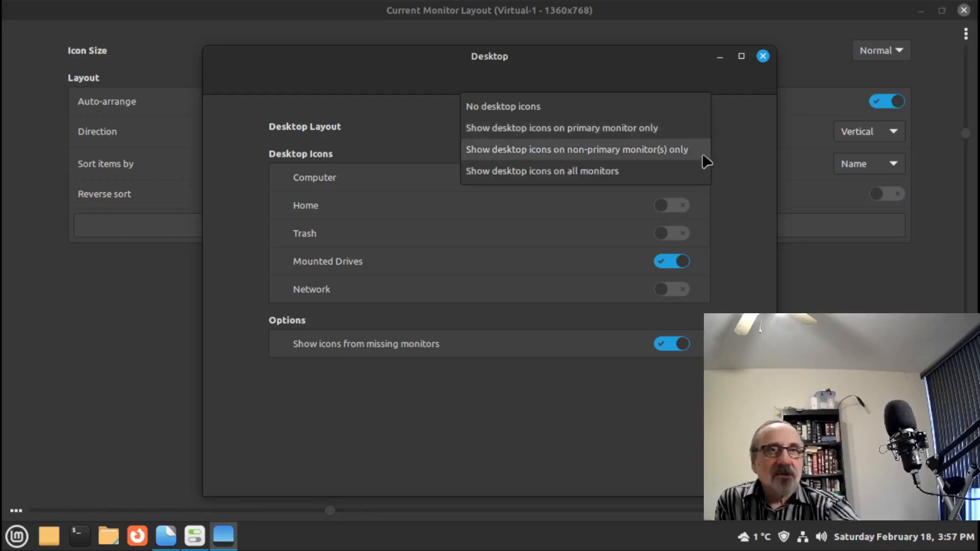
click(599, 173)
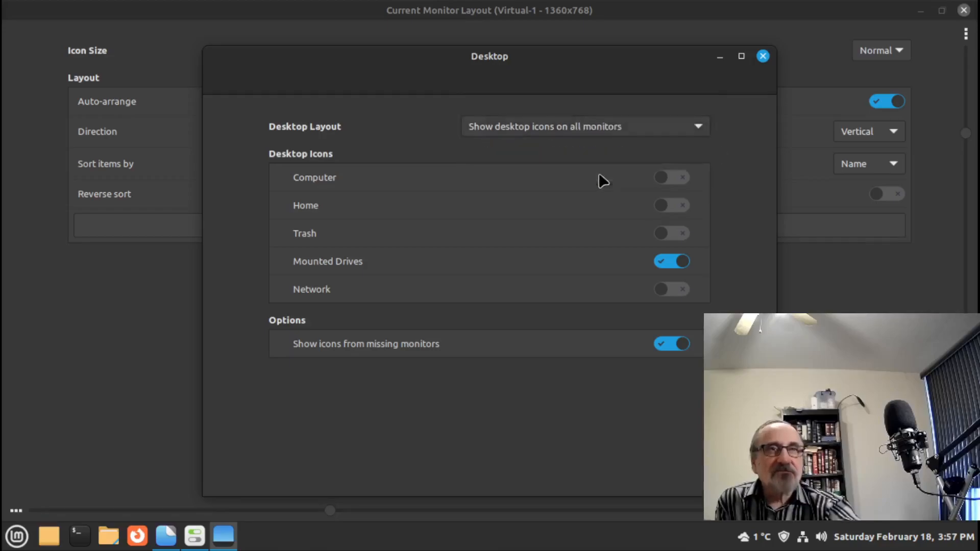
click(681, 177)
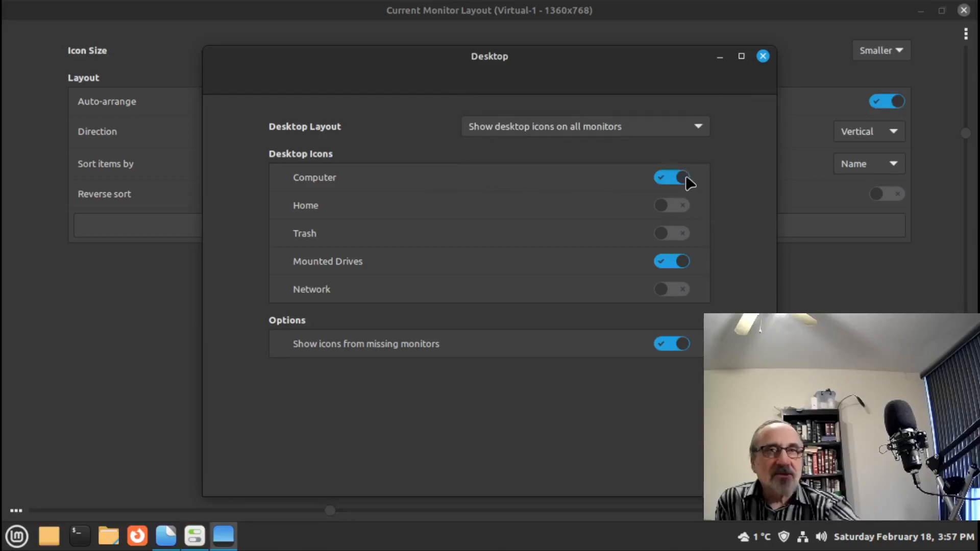
click(675, 205)
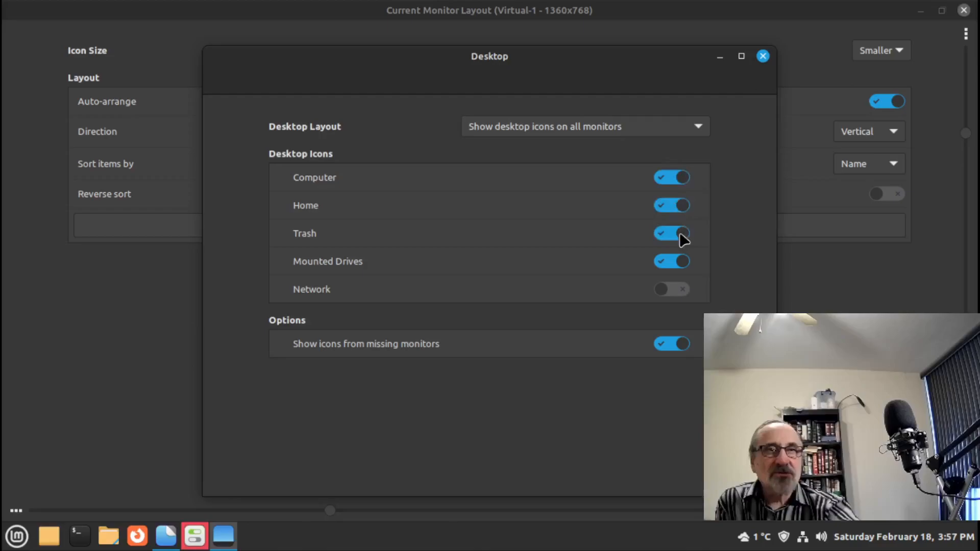
click(678, 292)
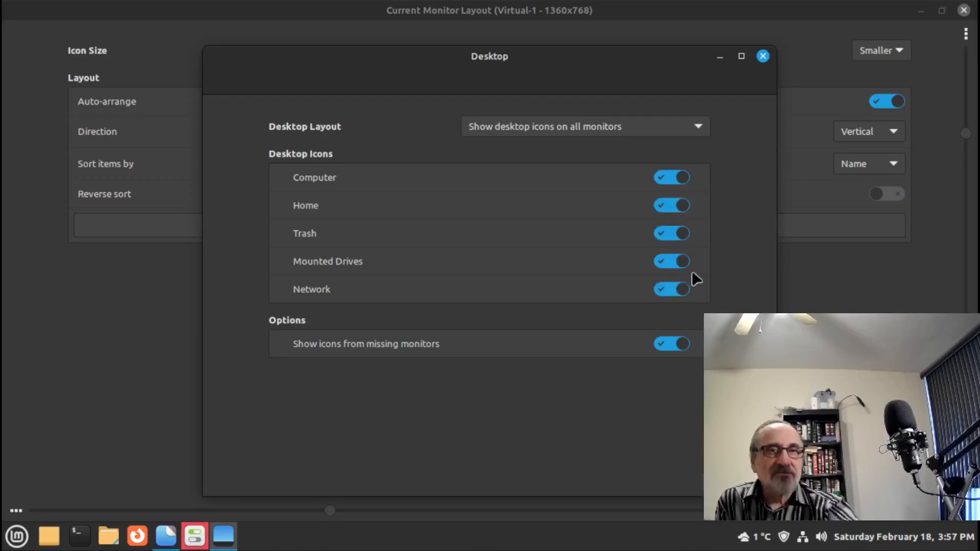
- Close both settings windows and open the Home folder from its desktop icon
click(763, 56)
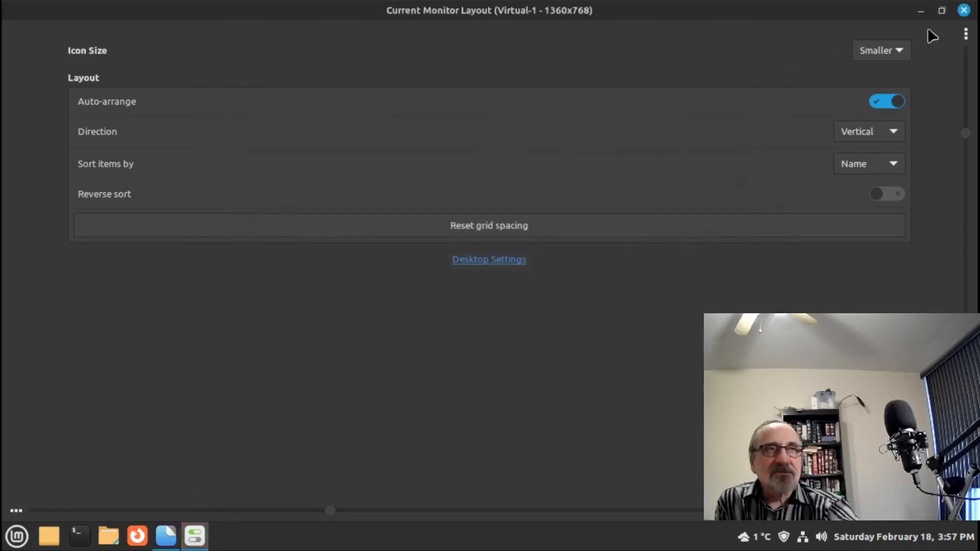
click(970, 11)
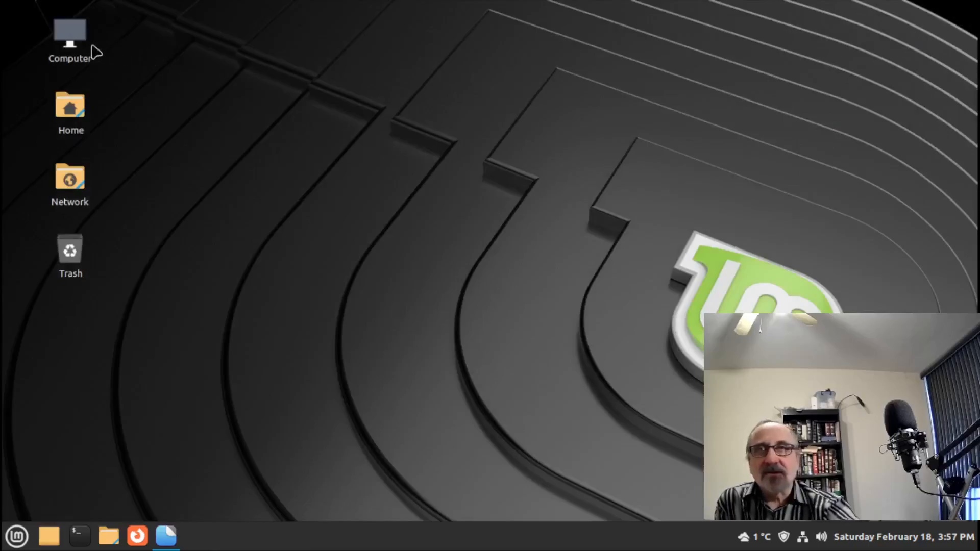
double_click(66, 109)
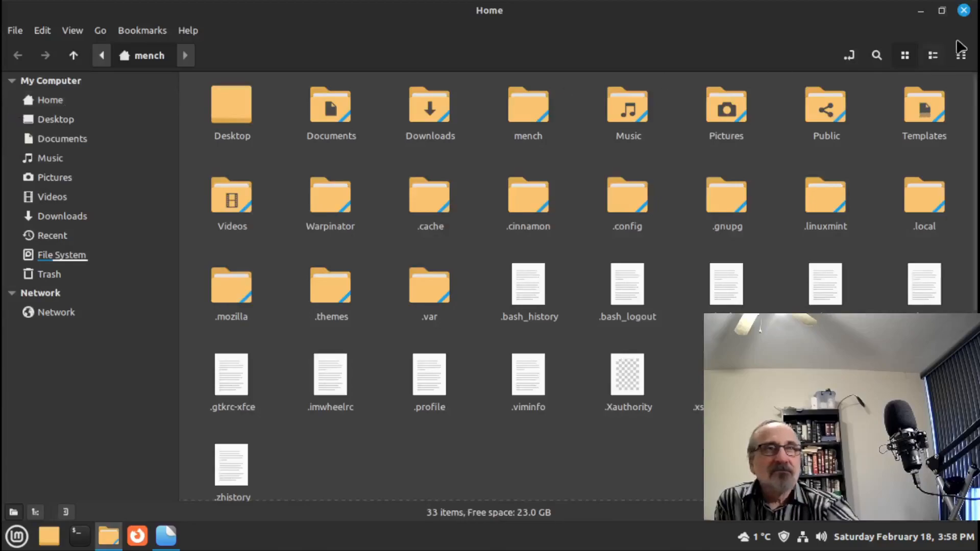
right_click(499, 443)
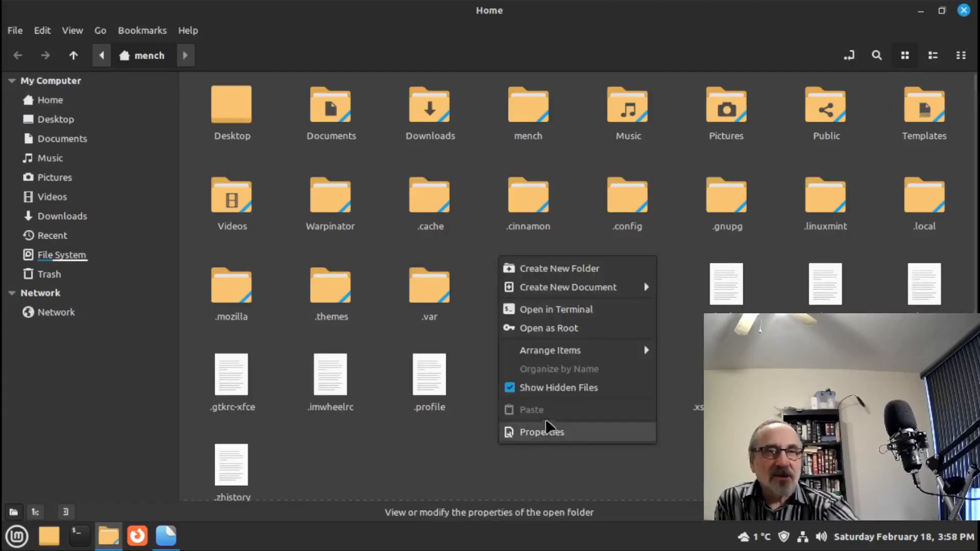
click(561, 388)
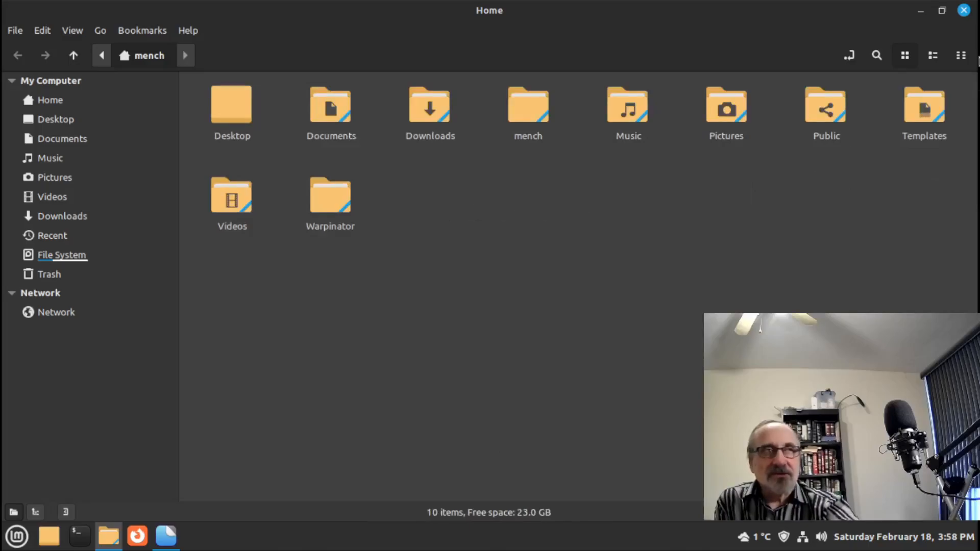
click(964, 10)
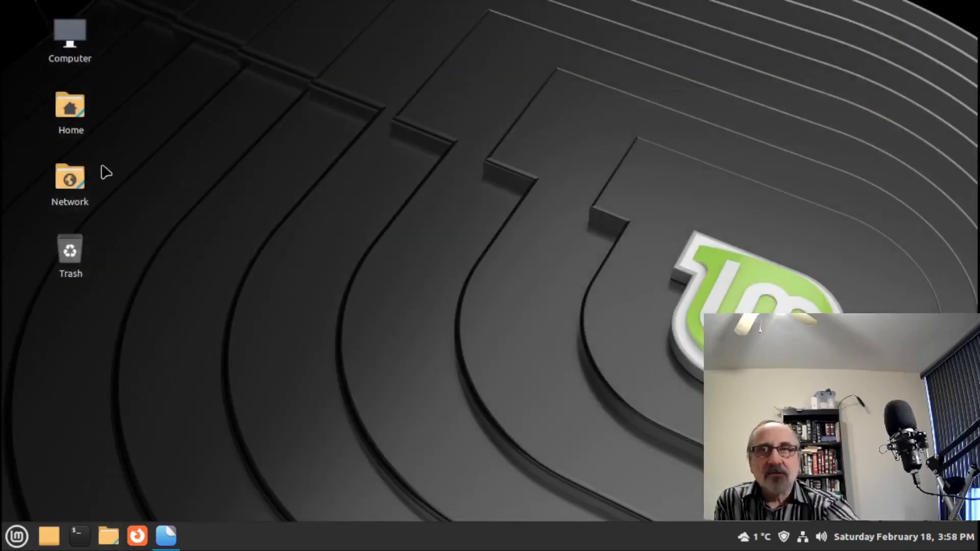
double_click(75, 114)
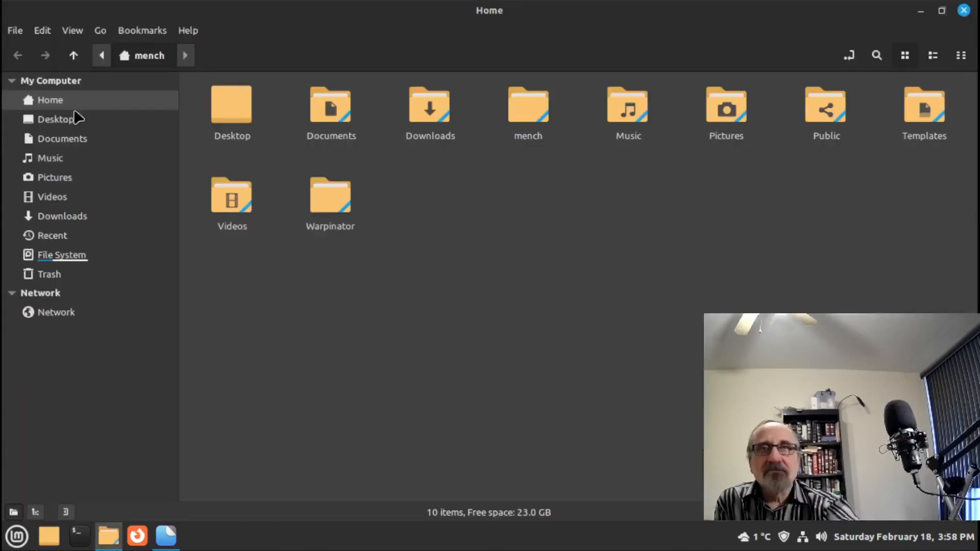
click(959, 15)
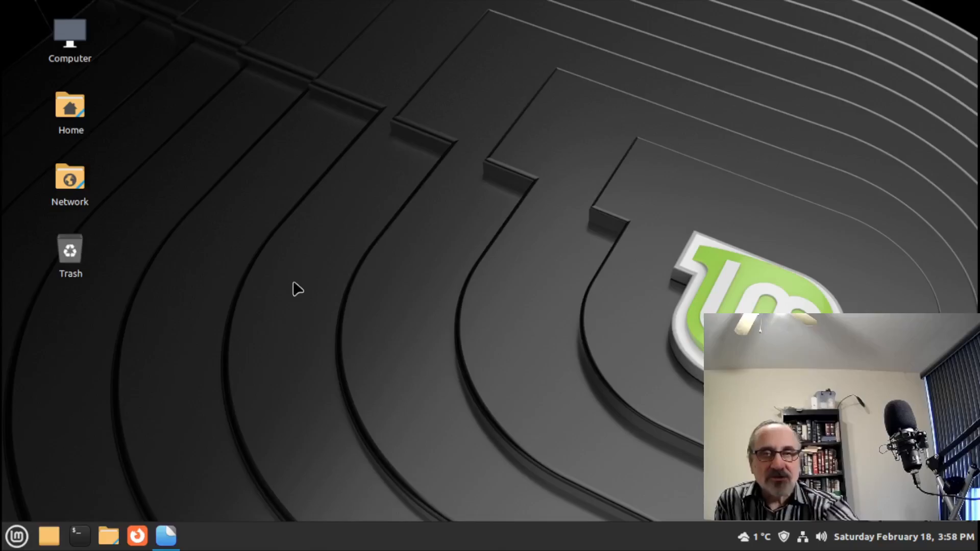
- Add a LibreOffice Calc launcher to the desktop and test-launch it, closing Untitled 1
right_click(216, 332)
key(super)
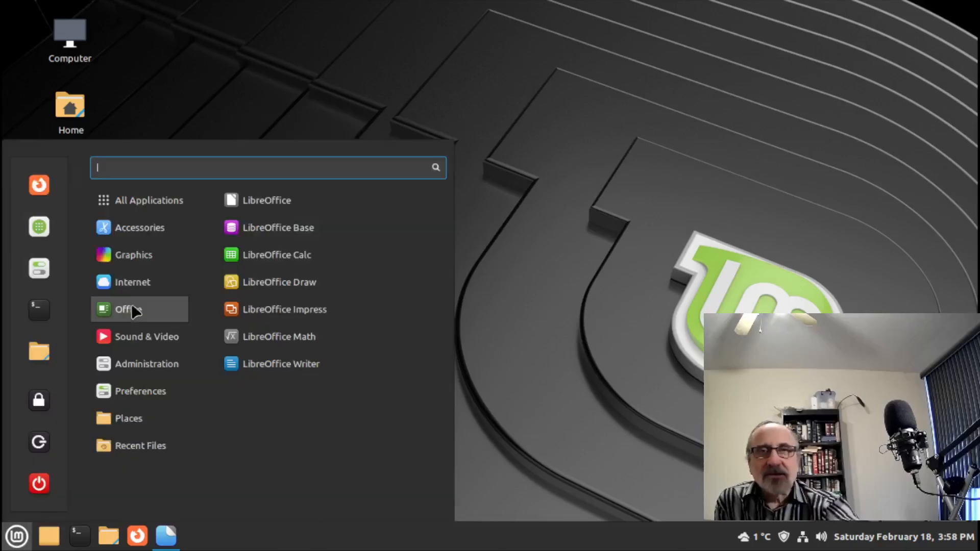
right_click(306, 260)
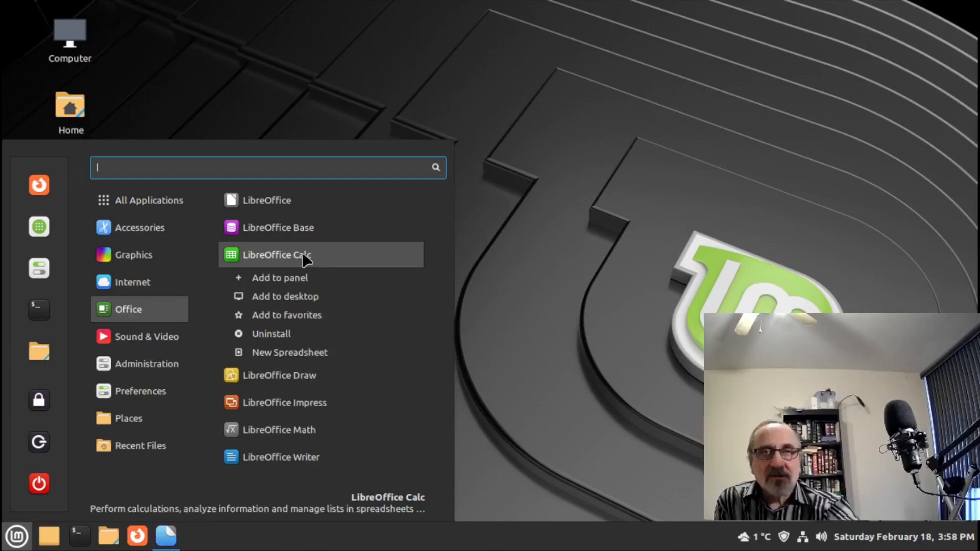
click(327, 305)
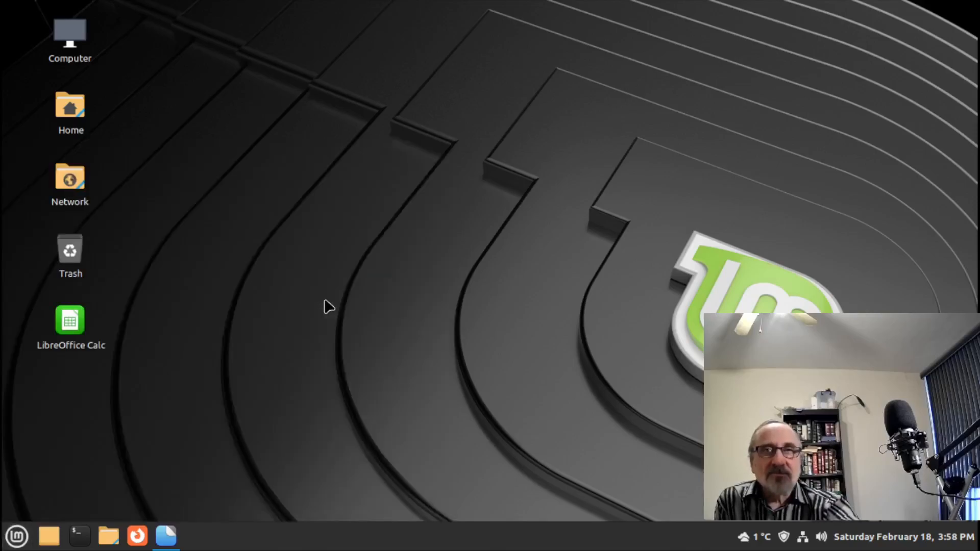
double_click(71, 325)
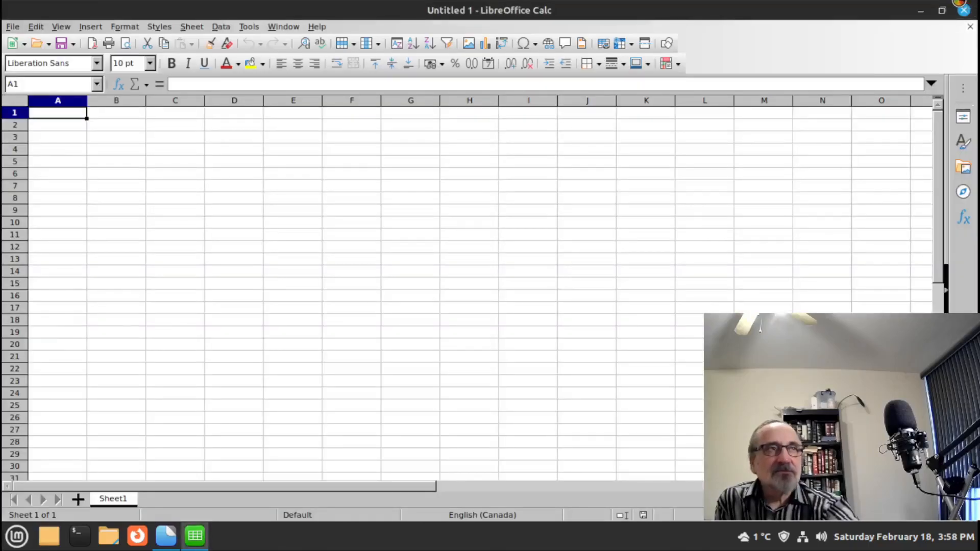
click(964, 10)
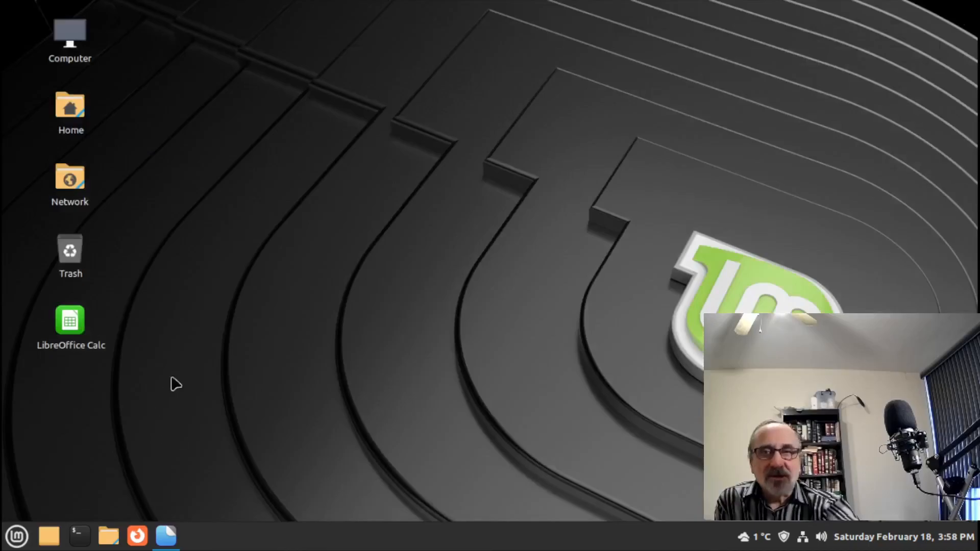
- Add a Firefox Web Browser launcher to the desktop from the Mint menu
click(17, 538)
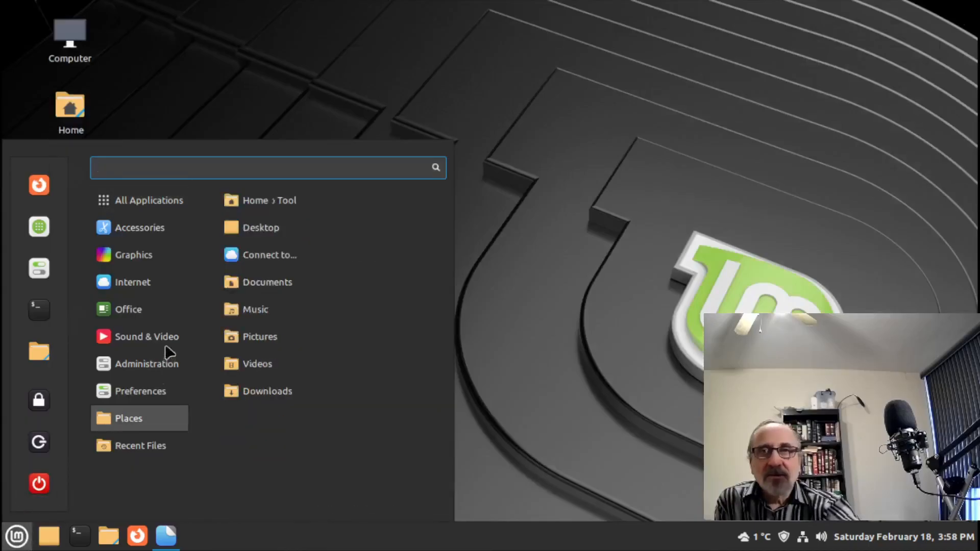
mouse_move(153, 286)
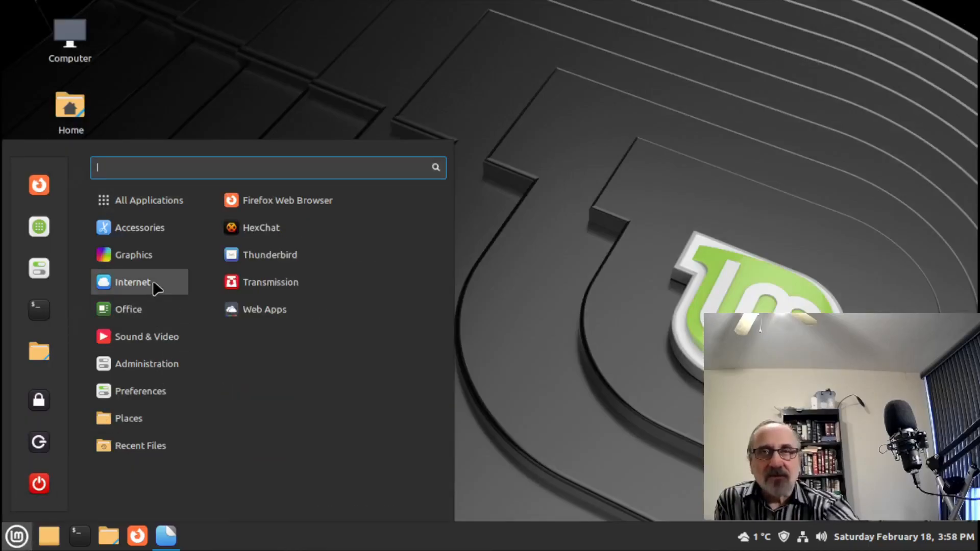
right_click(333, 200)
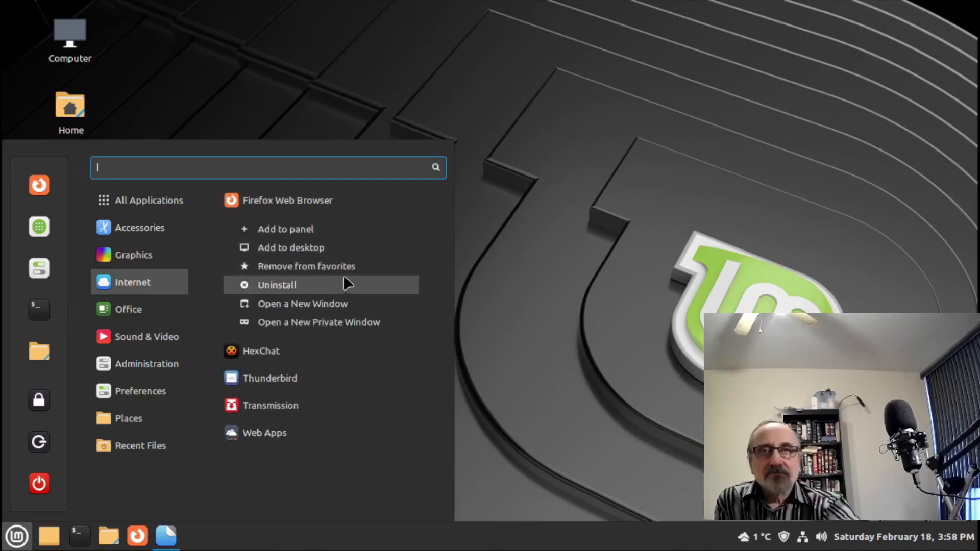
click(348, 247)
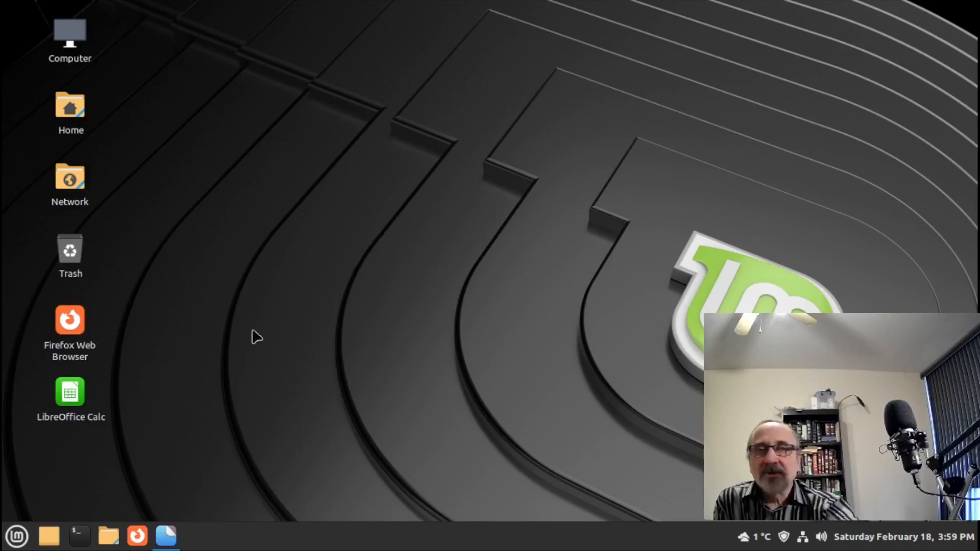
right_click(366, 319)
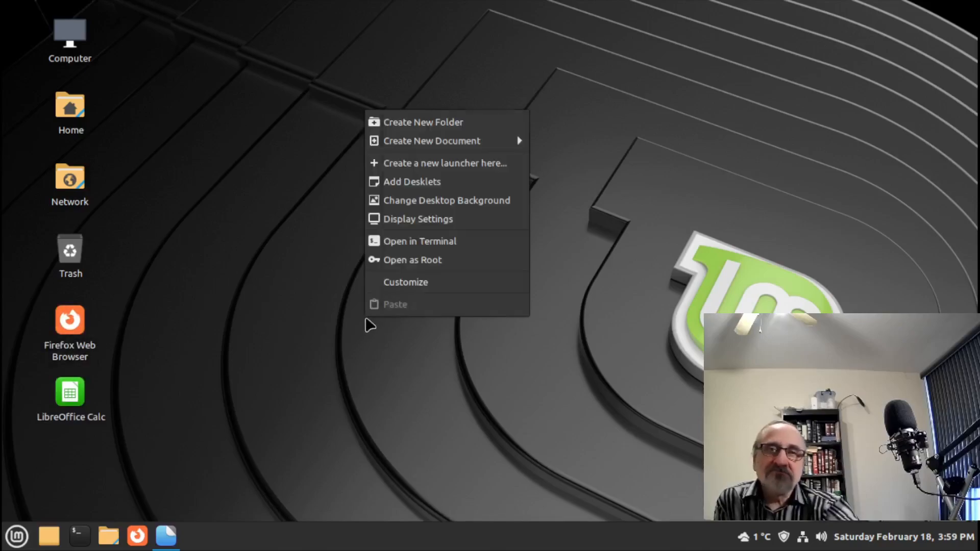
click(422, 284)
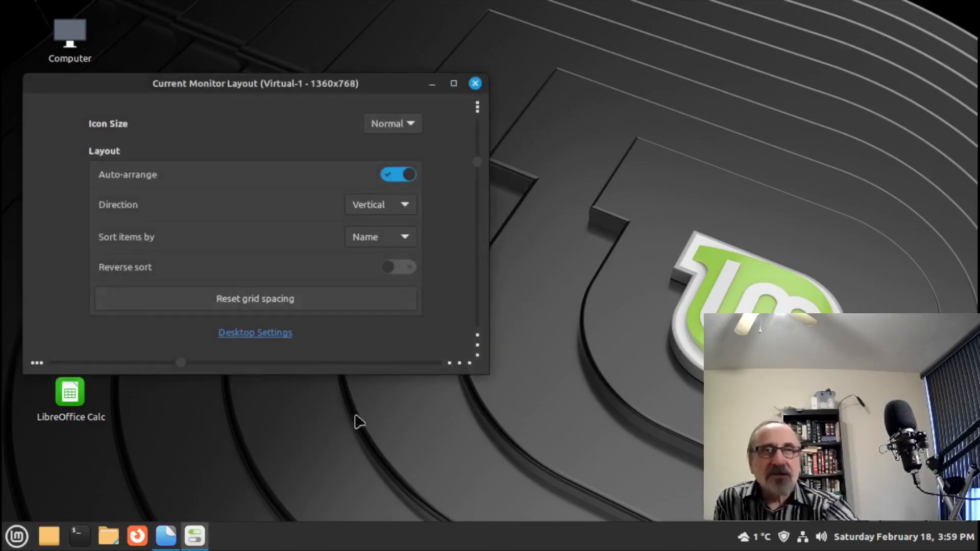
click(454, 83)
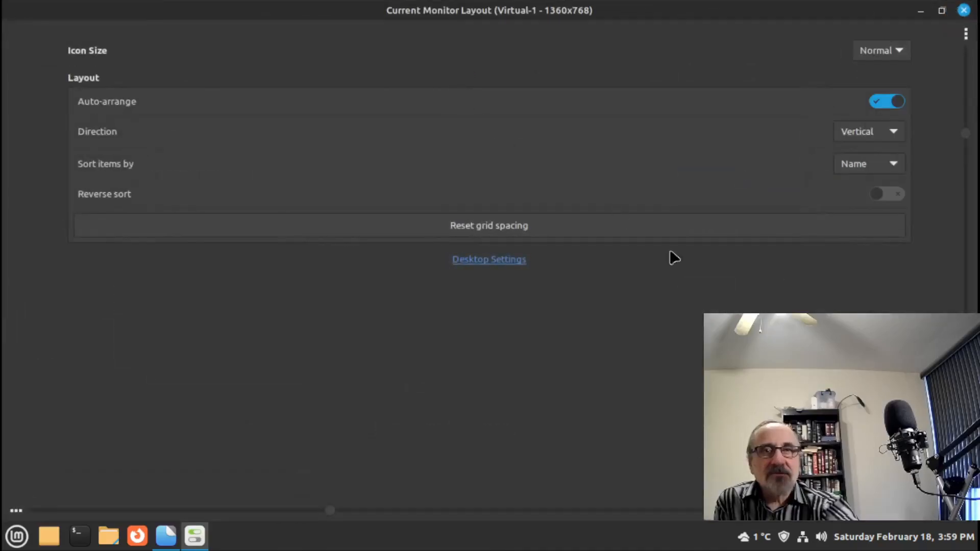
click(503, 262)
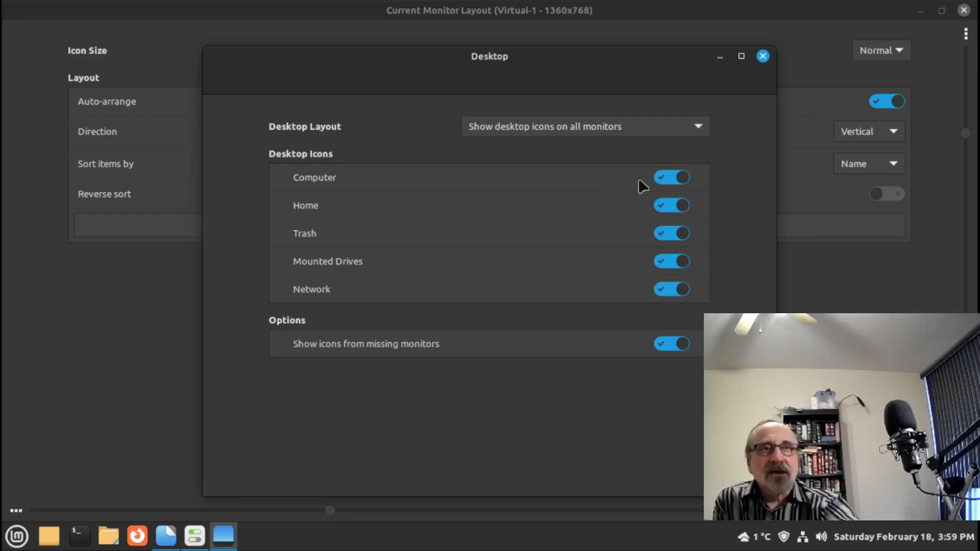
click(697, 128)
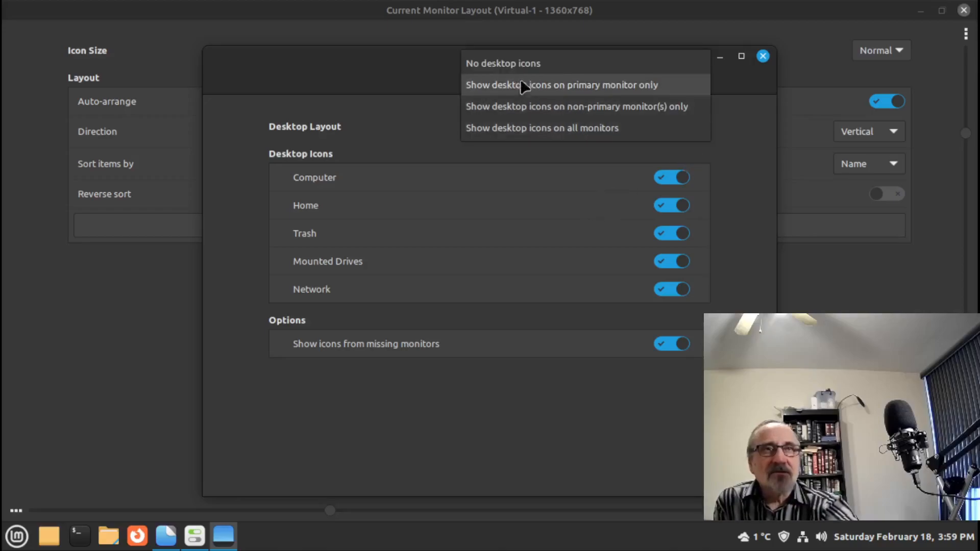
click(526, 60)
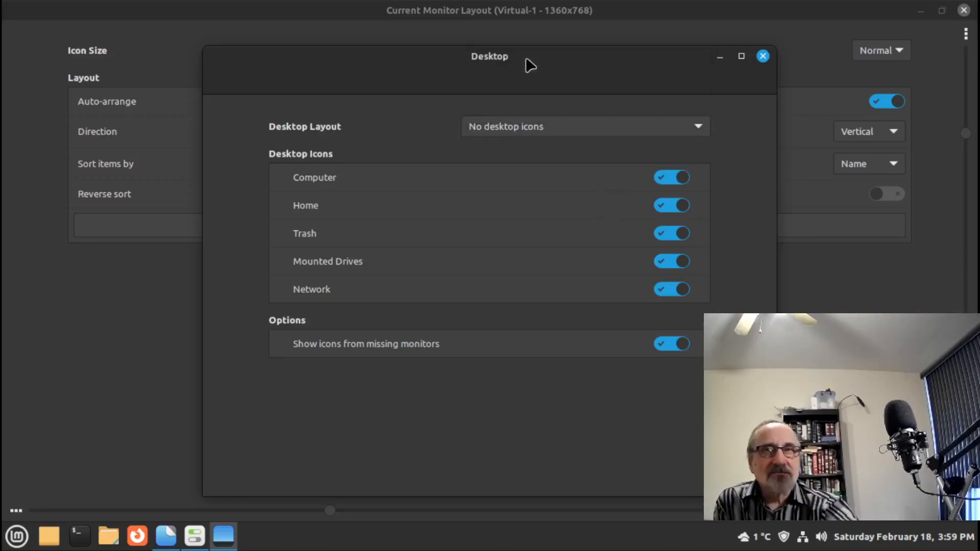
click(718, 58)
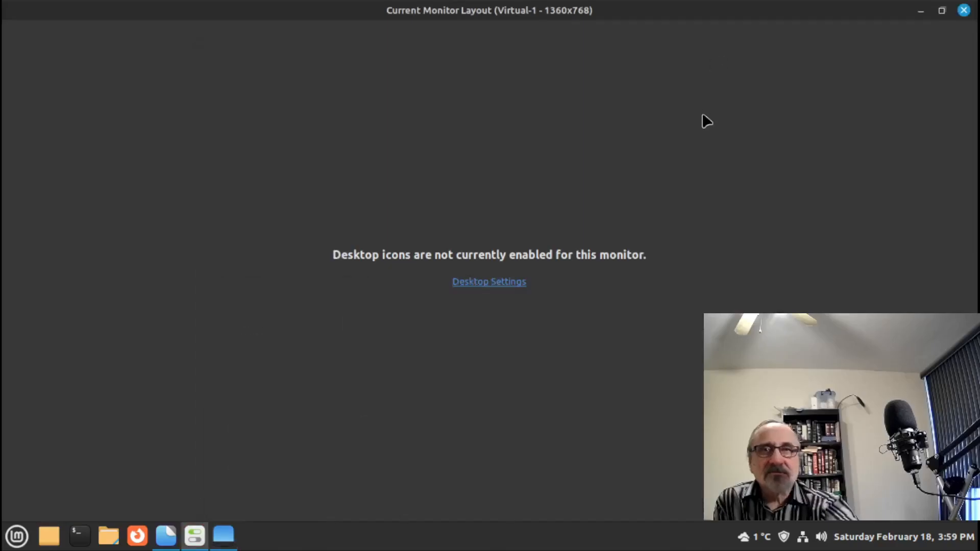
click(922, 9)
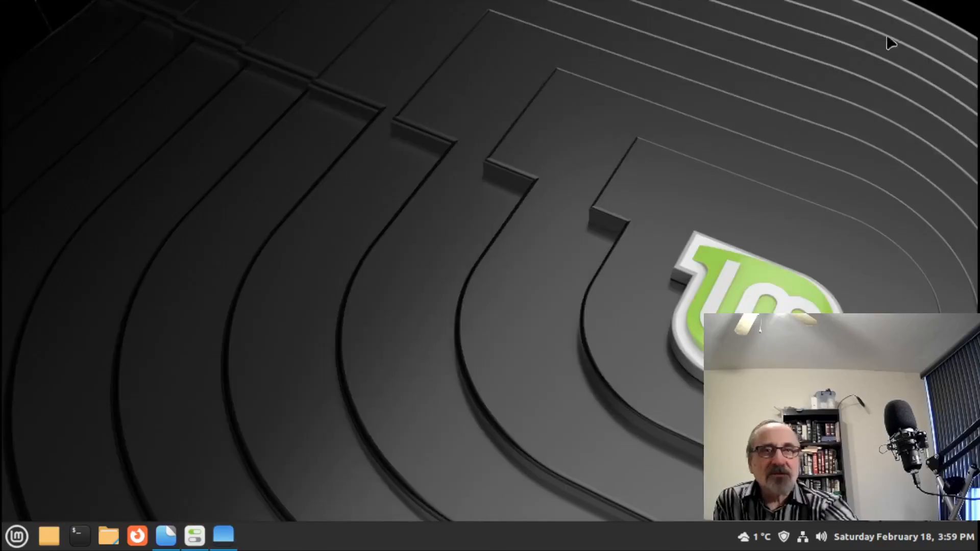
click(229, 542)
click(741, 56)
click(714, 81)
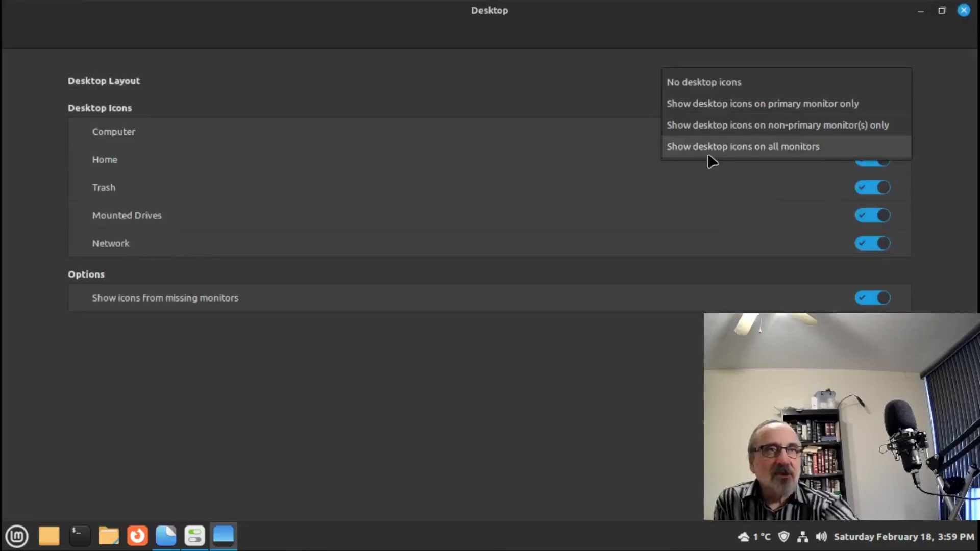
click(710, 148)
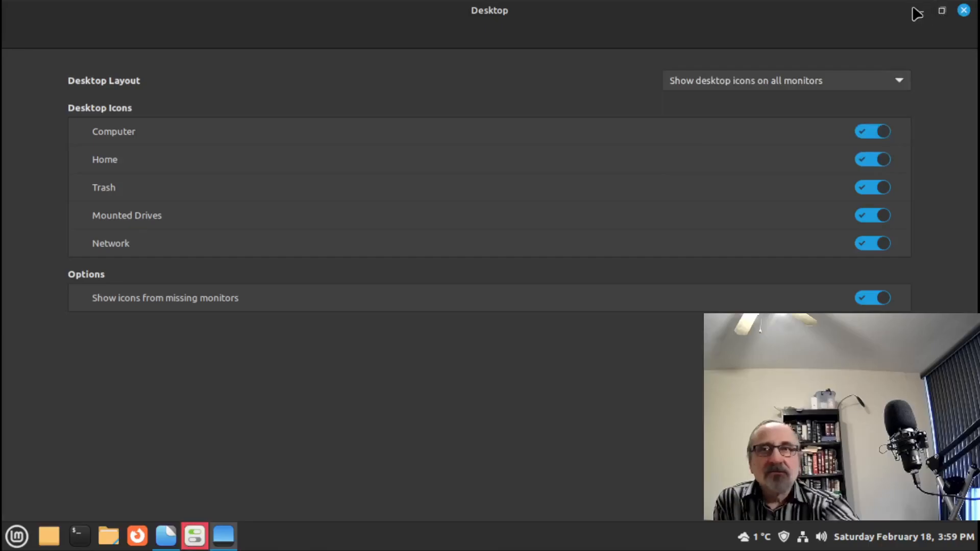
click(963, 10)
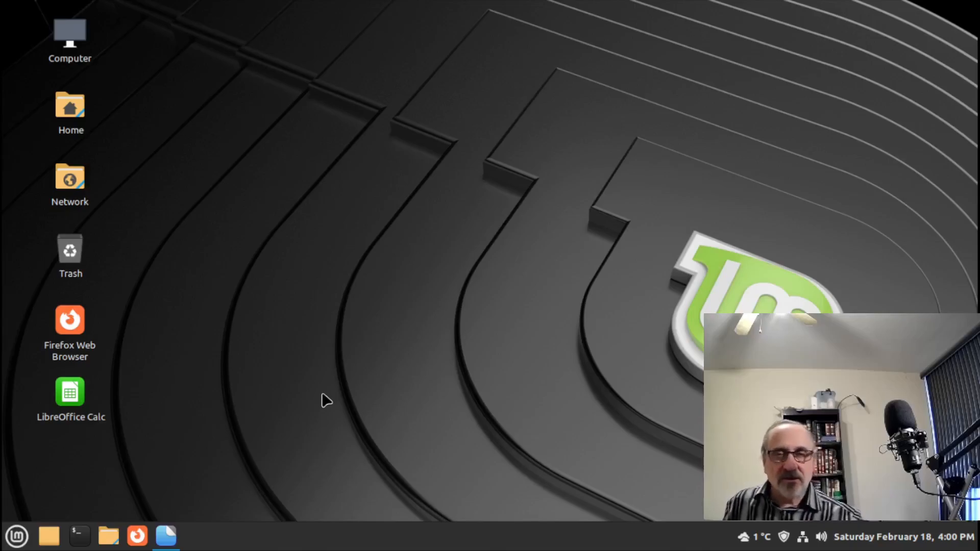
- Launch Software Manager from the Mint menu favourites and maximize its window
click(17, 536)
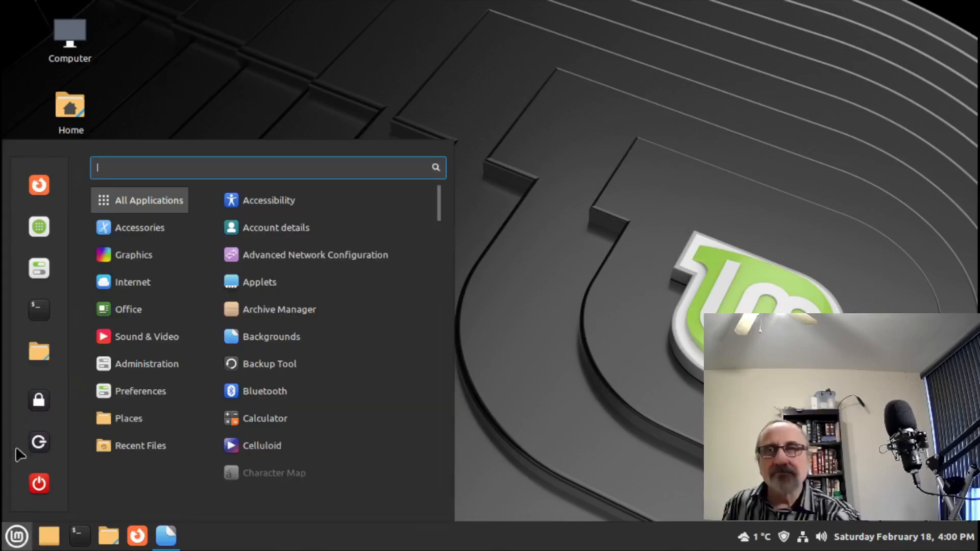
click(36, 235)
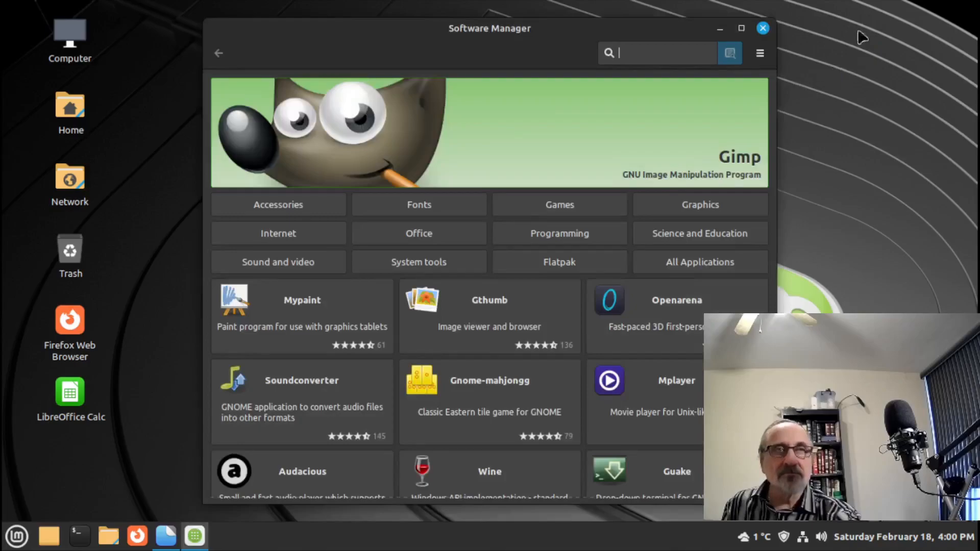
click(741, 29)
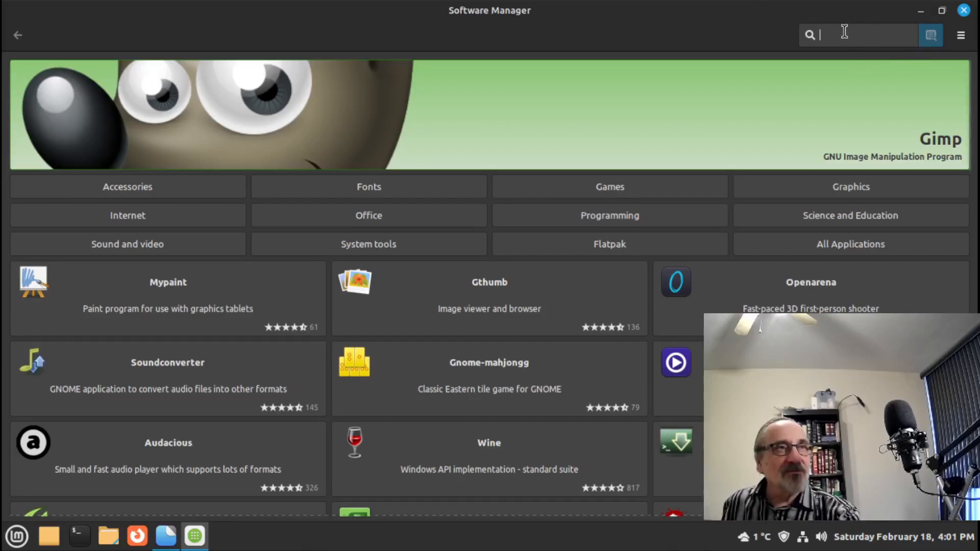
- Search 'virt', view the Virt-manager 1:3.2.0-3 details, then close Software Manager
text(virt)
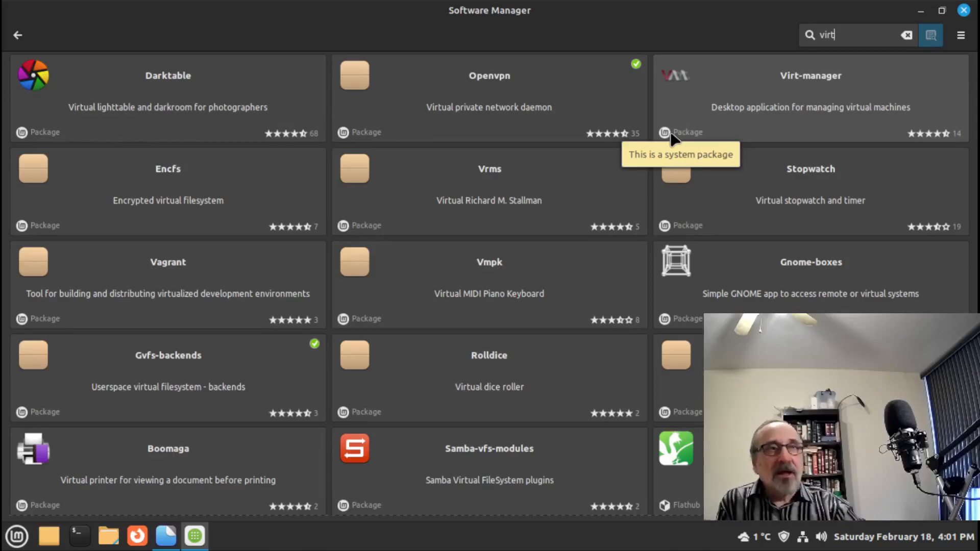
click(763, 87)
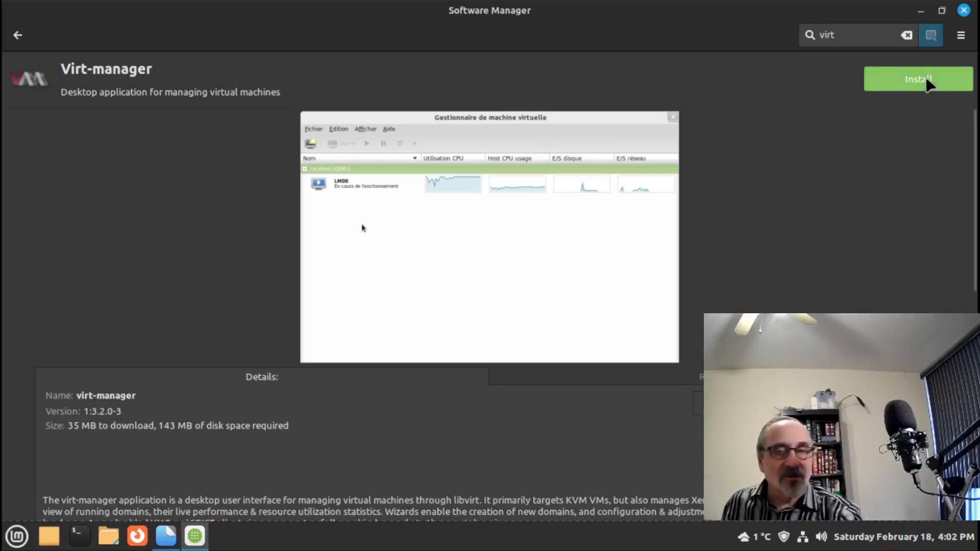
click(963, 10)
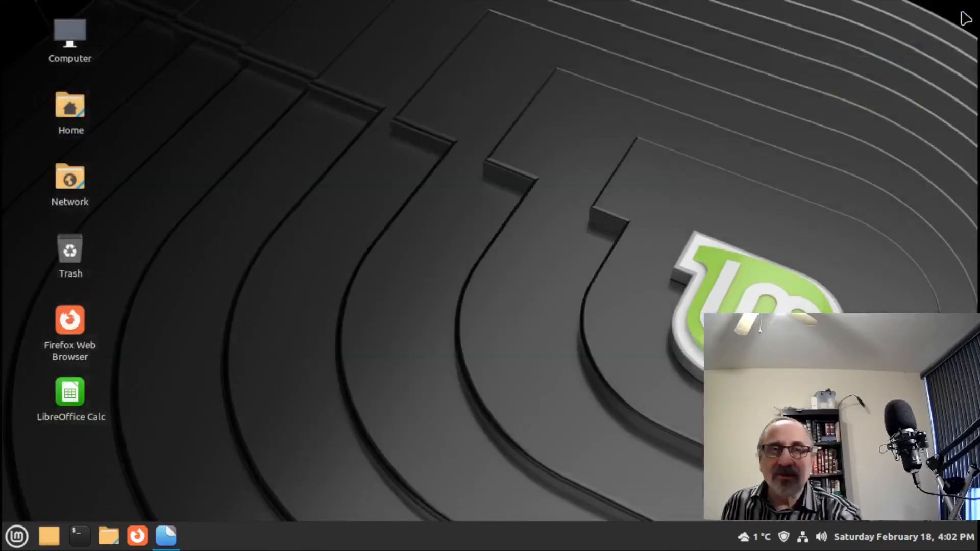